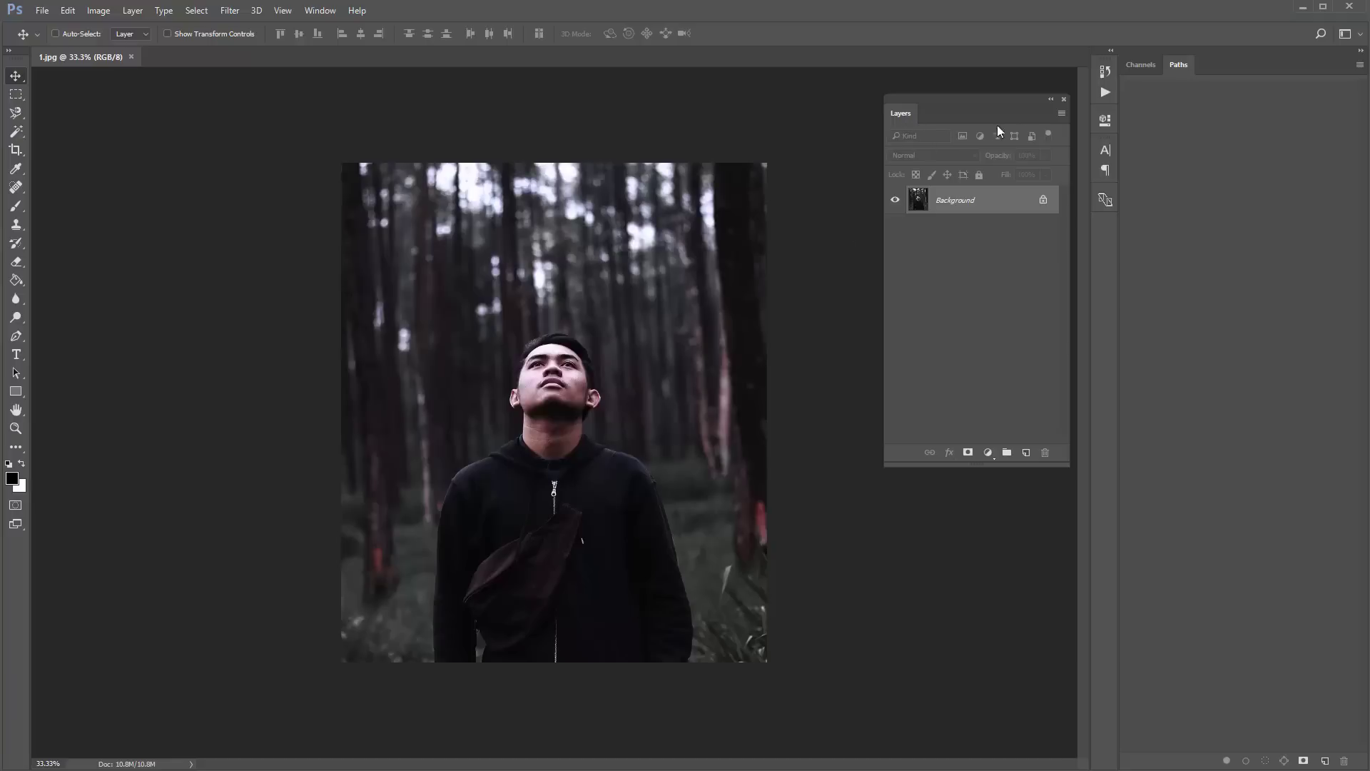
# Step: Confirm the layer display options with default masks and "copy" naming enabled, and dock the floating Layers palette beside Channels and Paths
pyautogui.click(1062, 113)
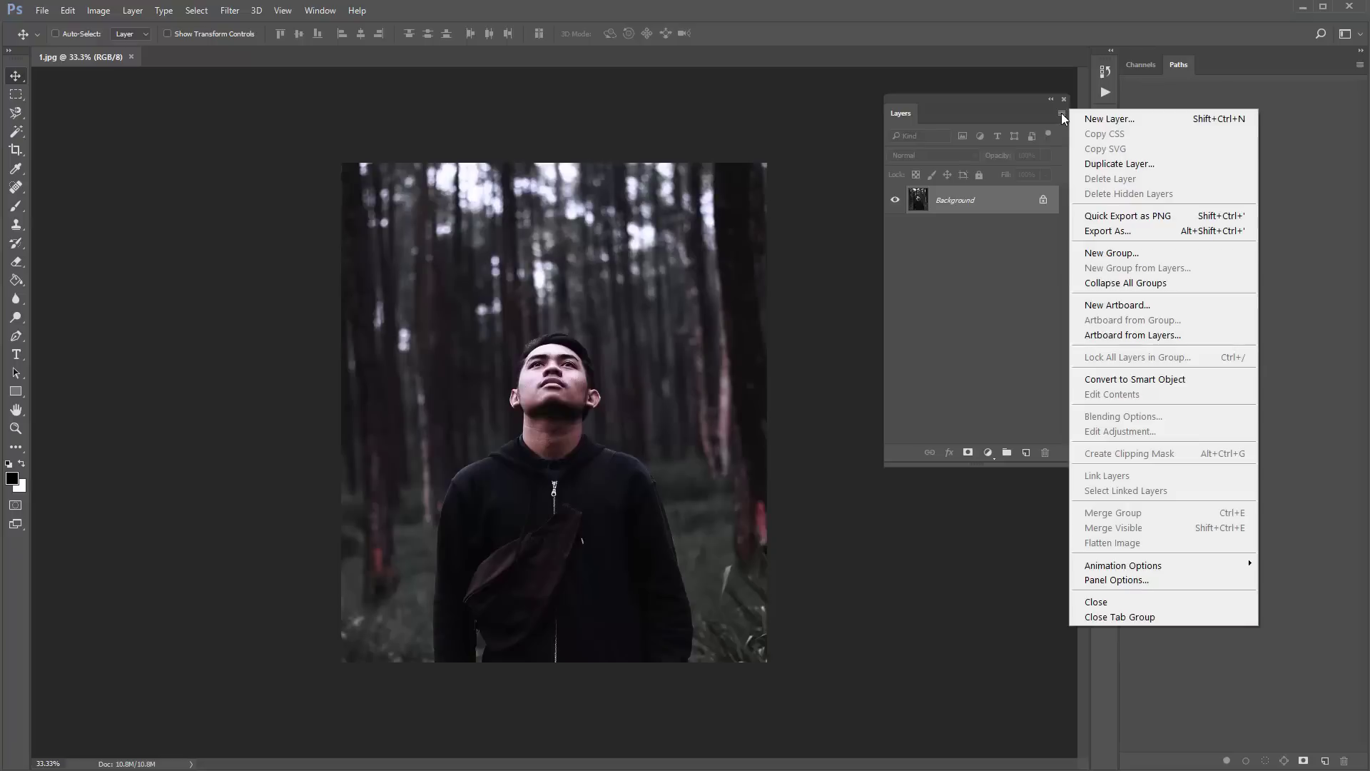
pyautogui.click(1121, 580)
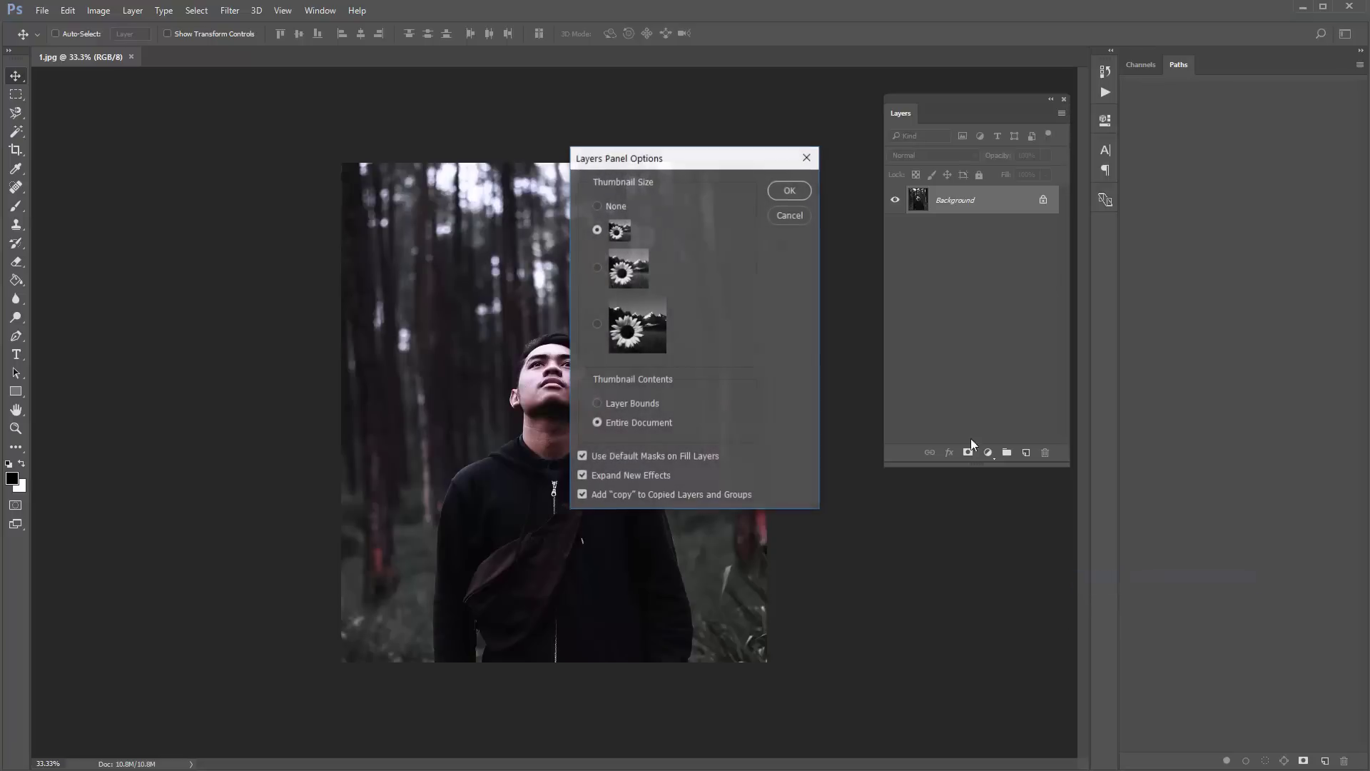
pyautogui.moveTo(632, 147); pyautogui.dragTo(735, 106)
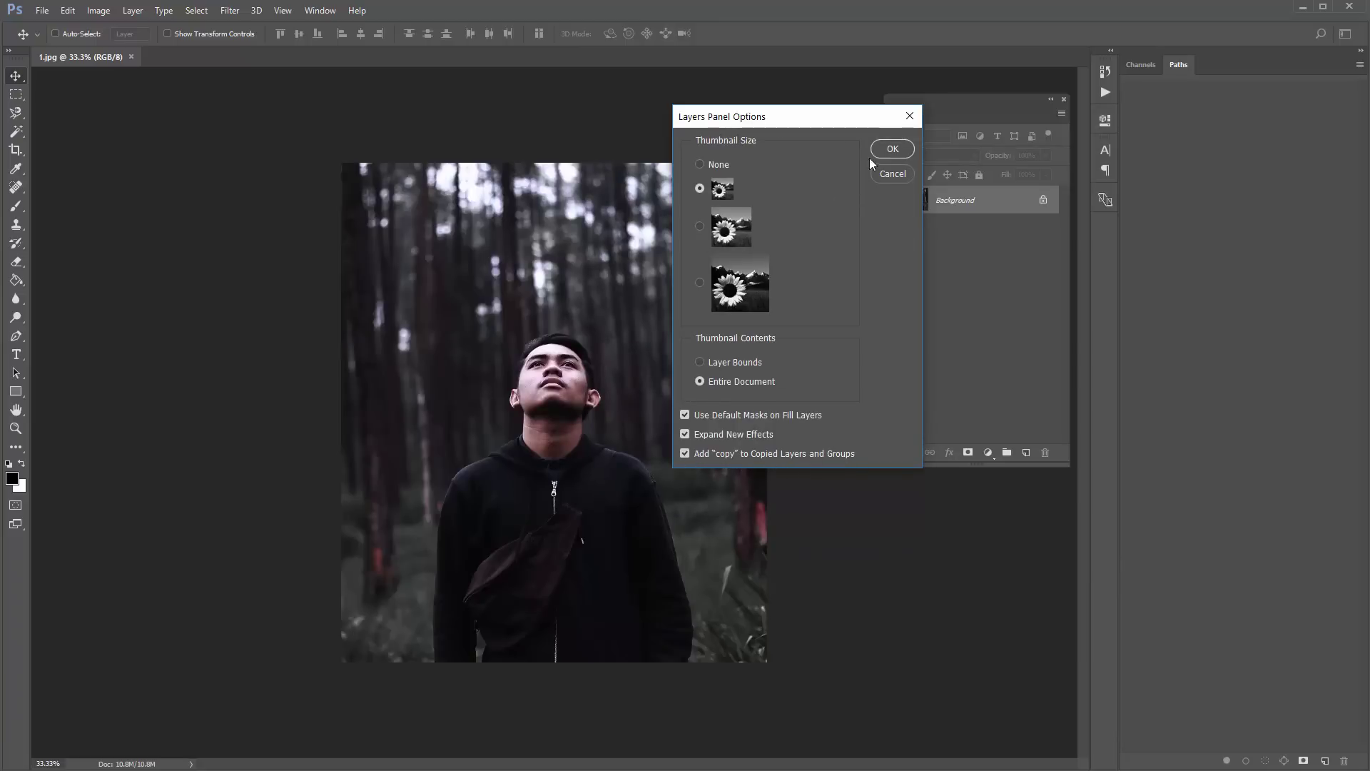
pyautogui.click(885, 149)
pyautogui.moveTo(959, 100); pyautogui.dragTo(1135, 65)
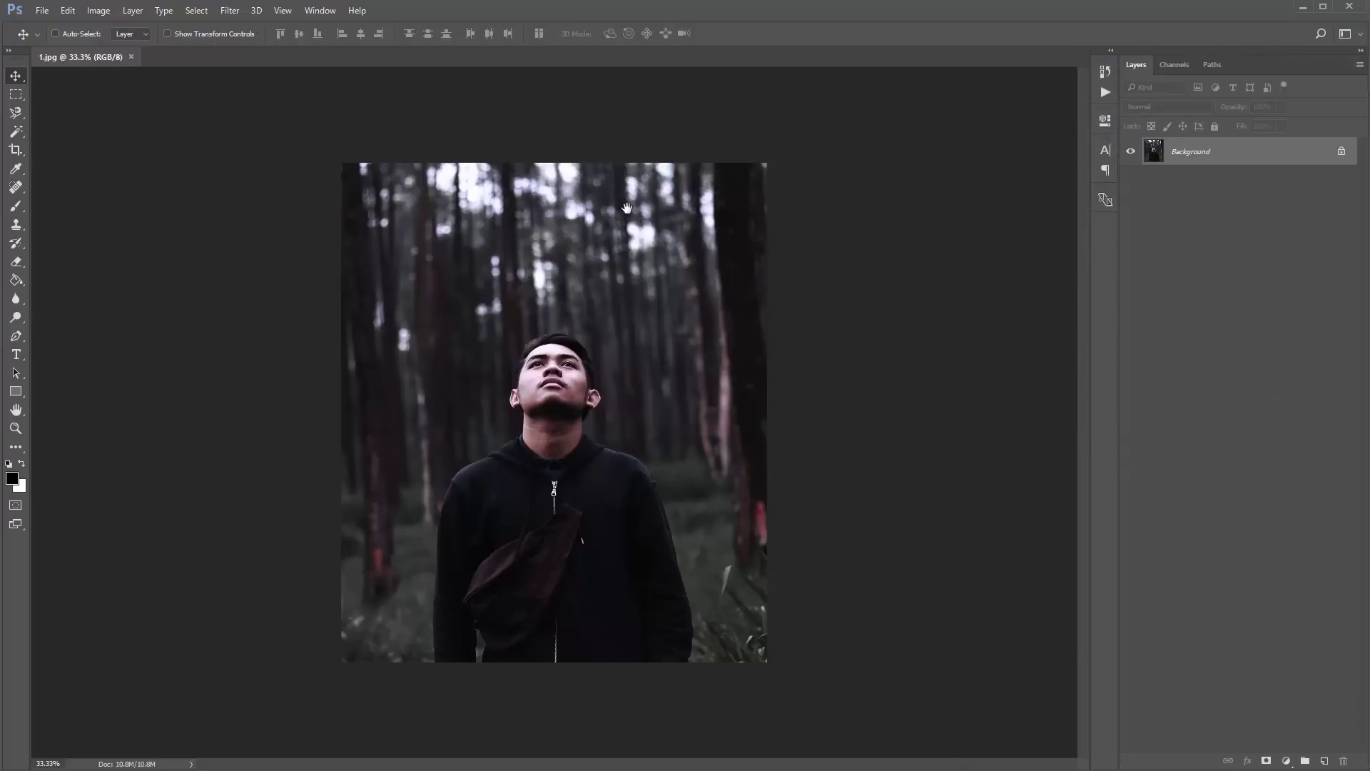
# Step: Check the photo's color mode and bit depth, and review its pixel dimensions and resolution
pyautogui.hotkey('ctrl', '0')
pyautogui.click(101, 12)
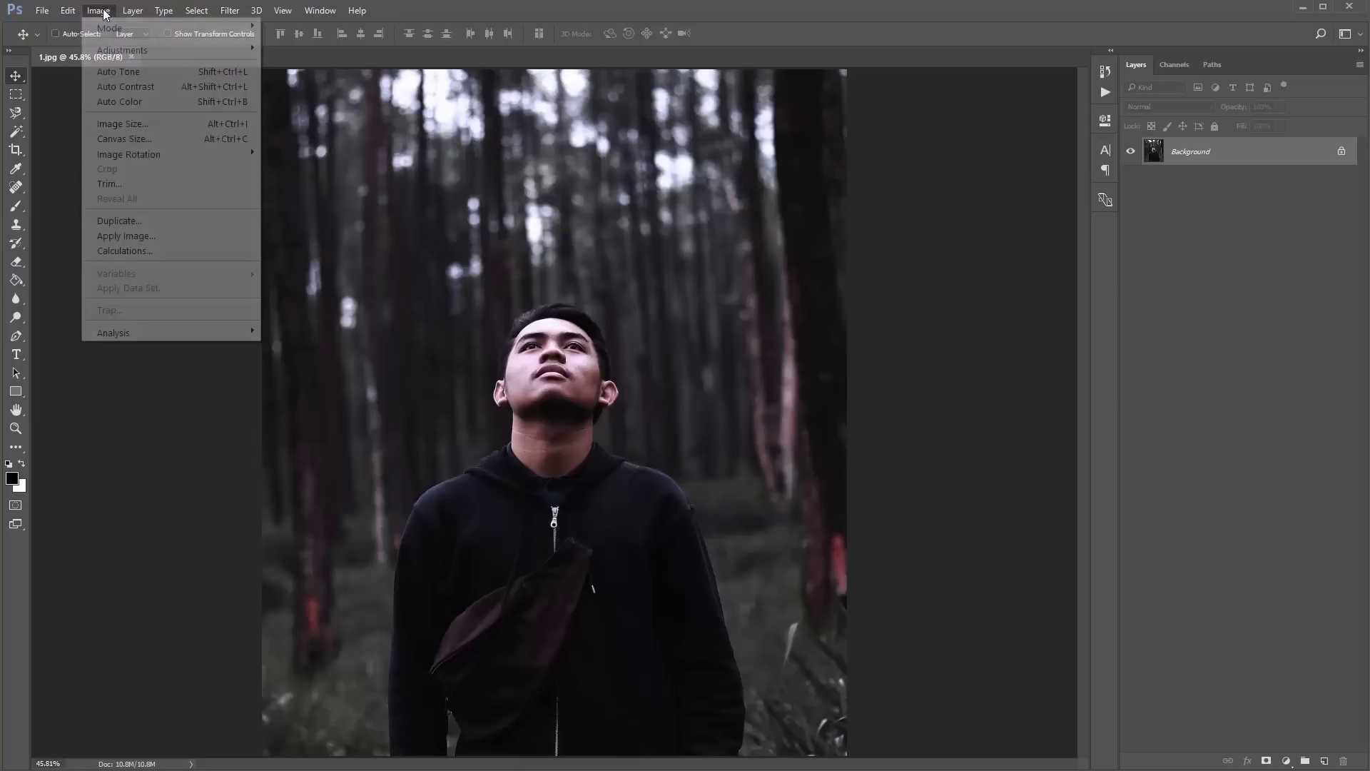
pyautogui.moveTo(113, 28)
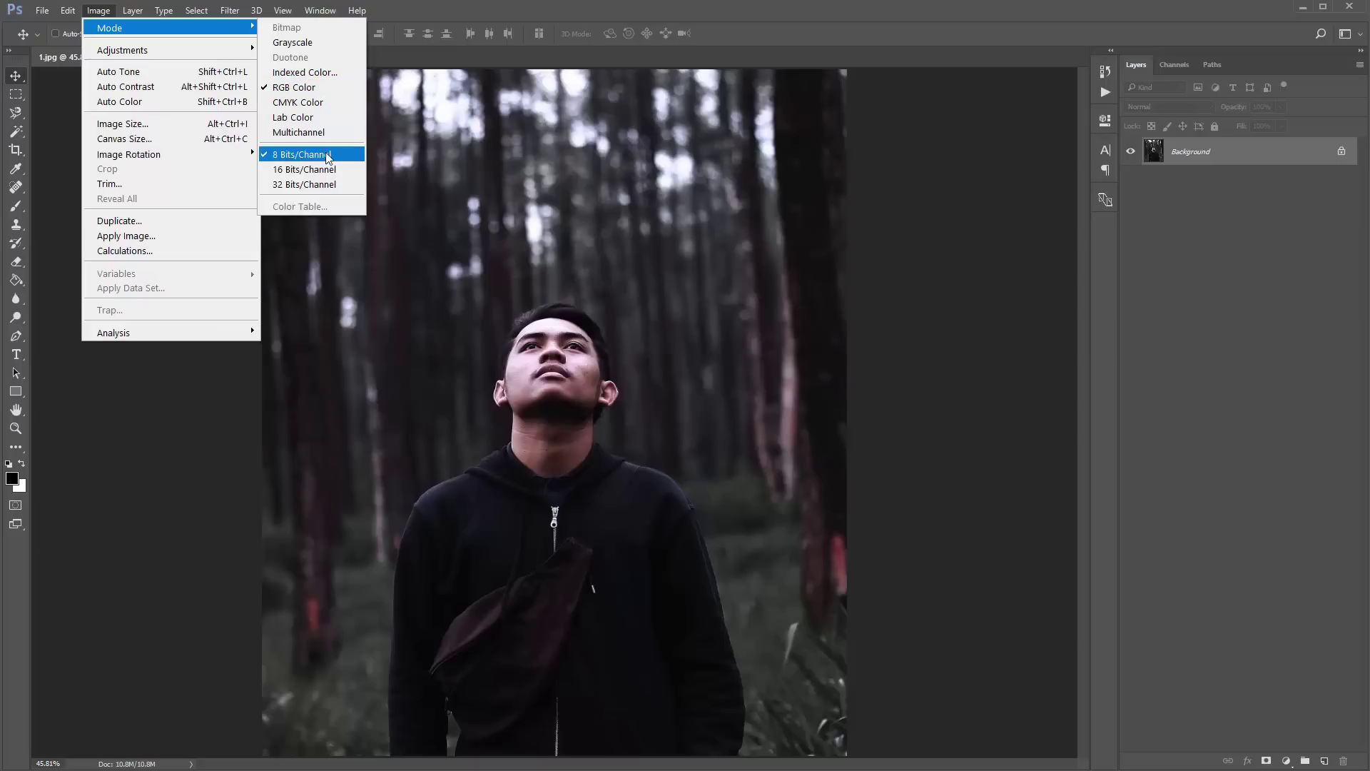
pyautogui.click(183, 129)
pyautogui.moveTo(688, 207); pyautogui.dragTo(591, 126)
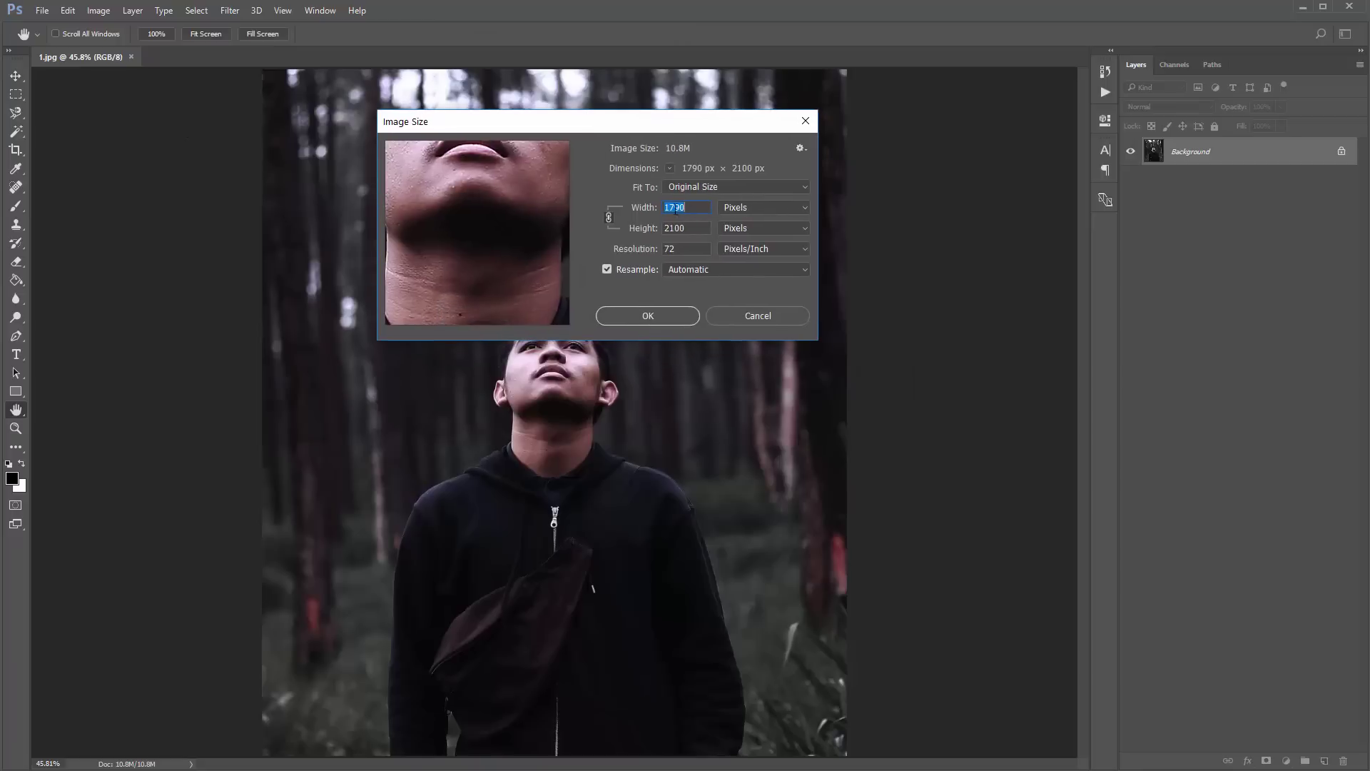
pyautogui.click(701, 210)
pyautogui.click(661, 318)
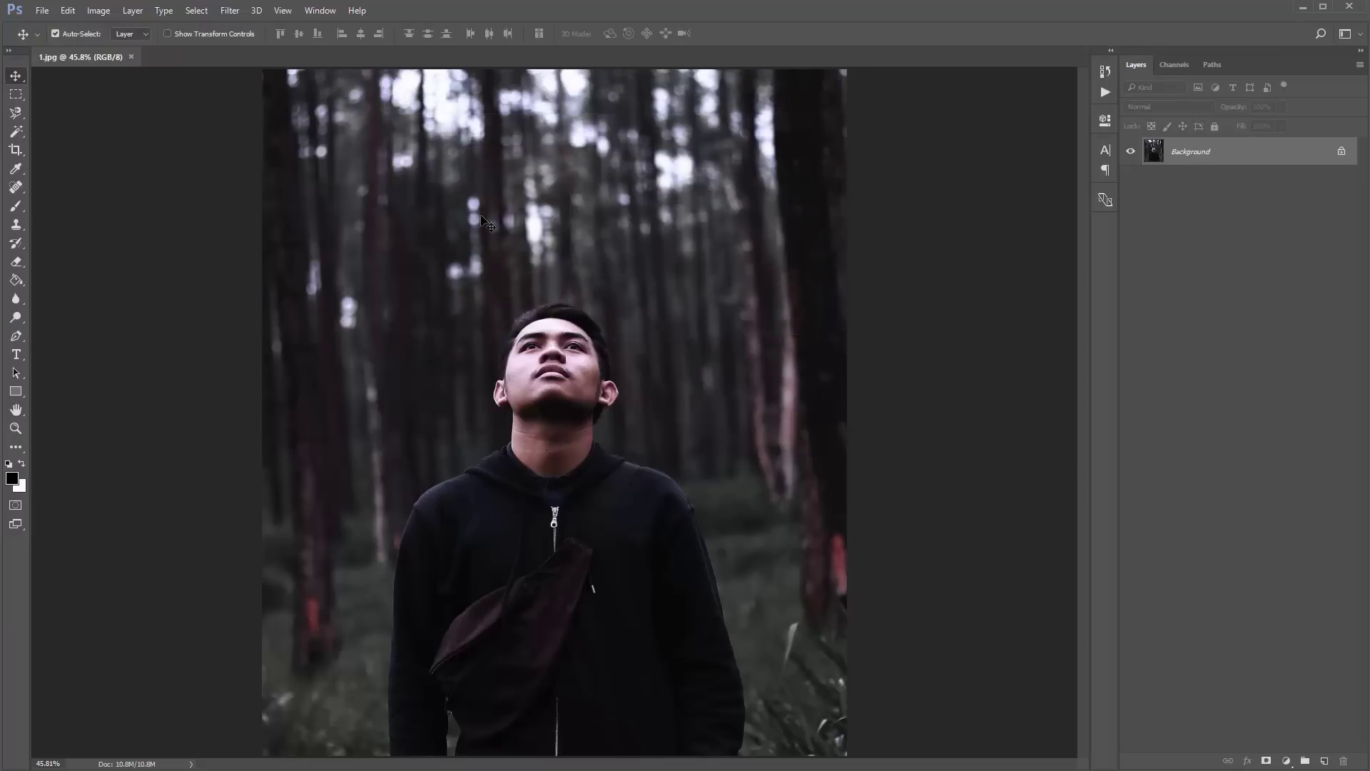
# Step: Replace the current brush presets with the Dimension_Brushes.abr file from the Dimension folder
pyautogui.hotkey('ctrl', '-')
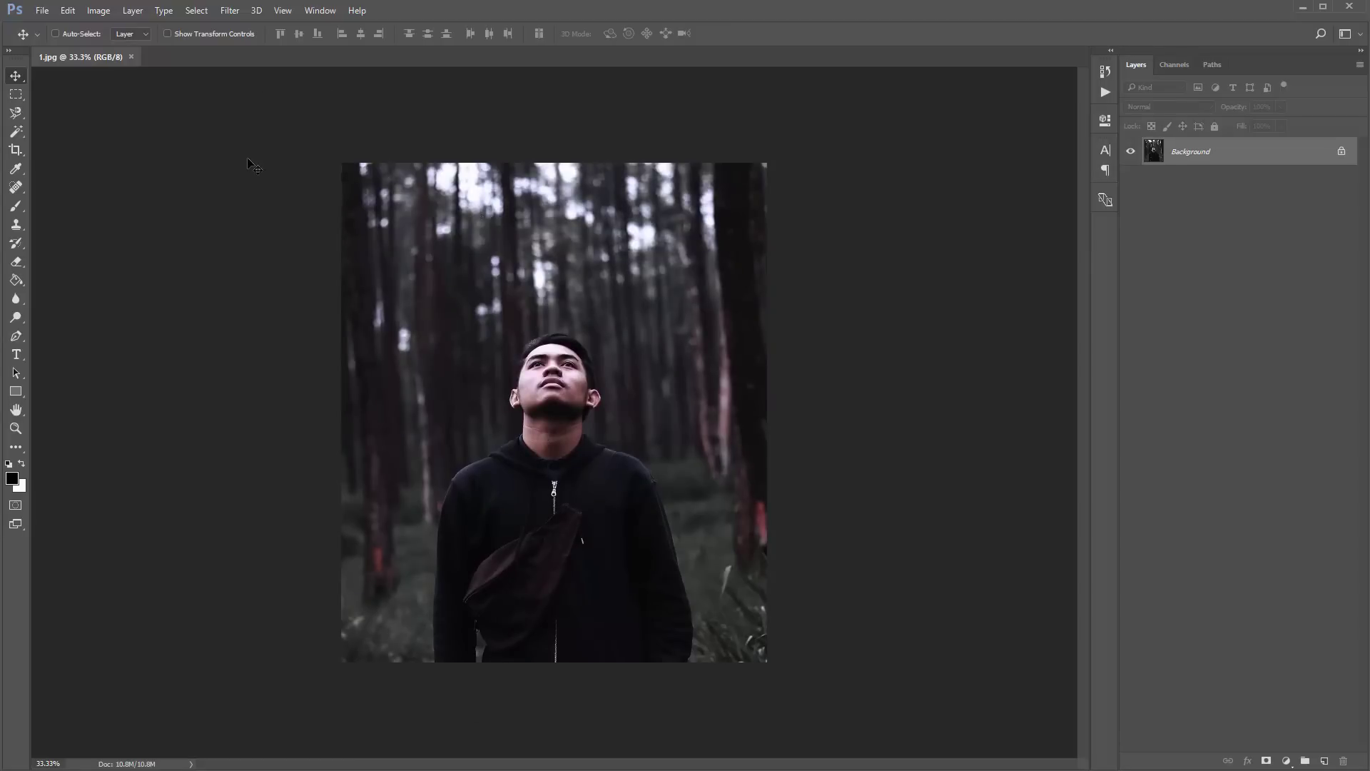
pyautogui.press('b')
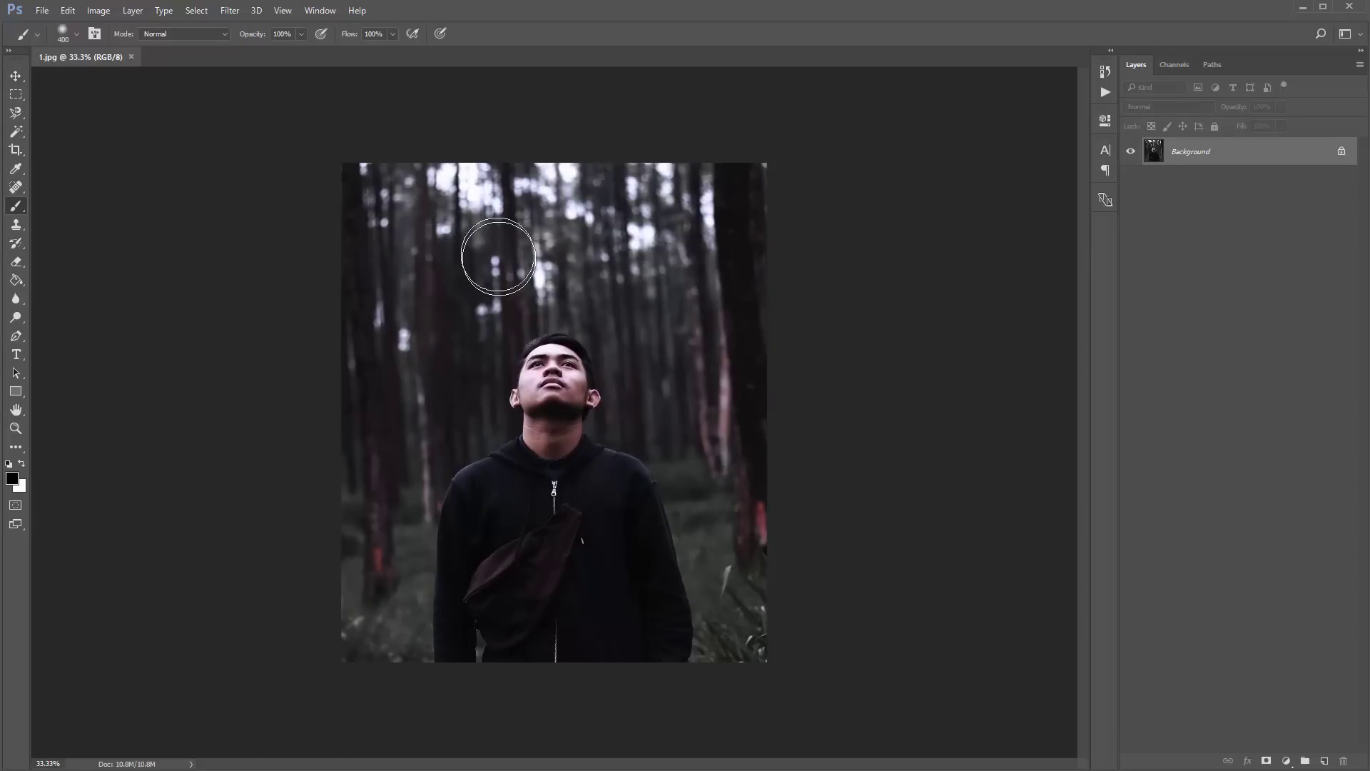
pyautogui.rightClick(374, 204)
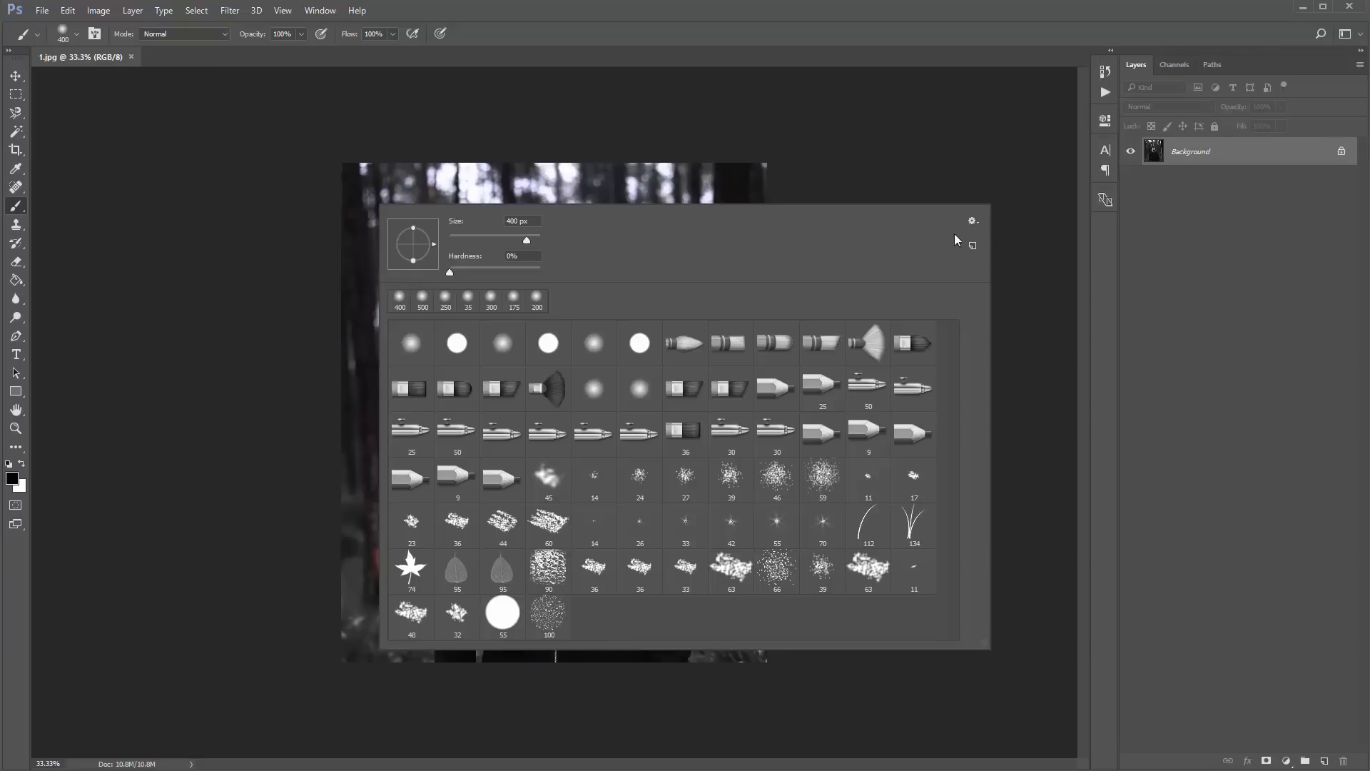
pyautogui.click(973, 222)
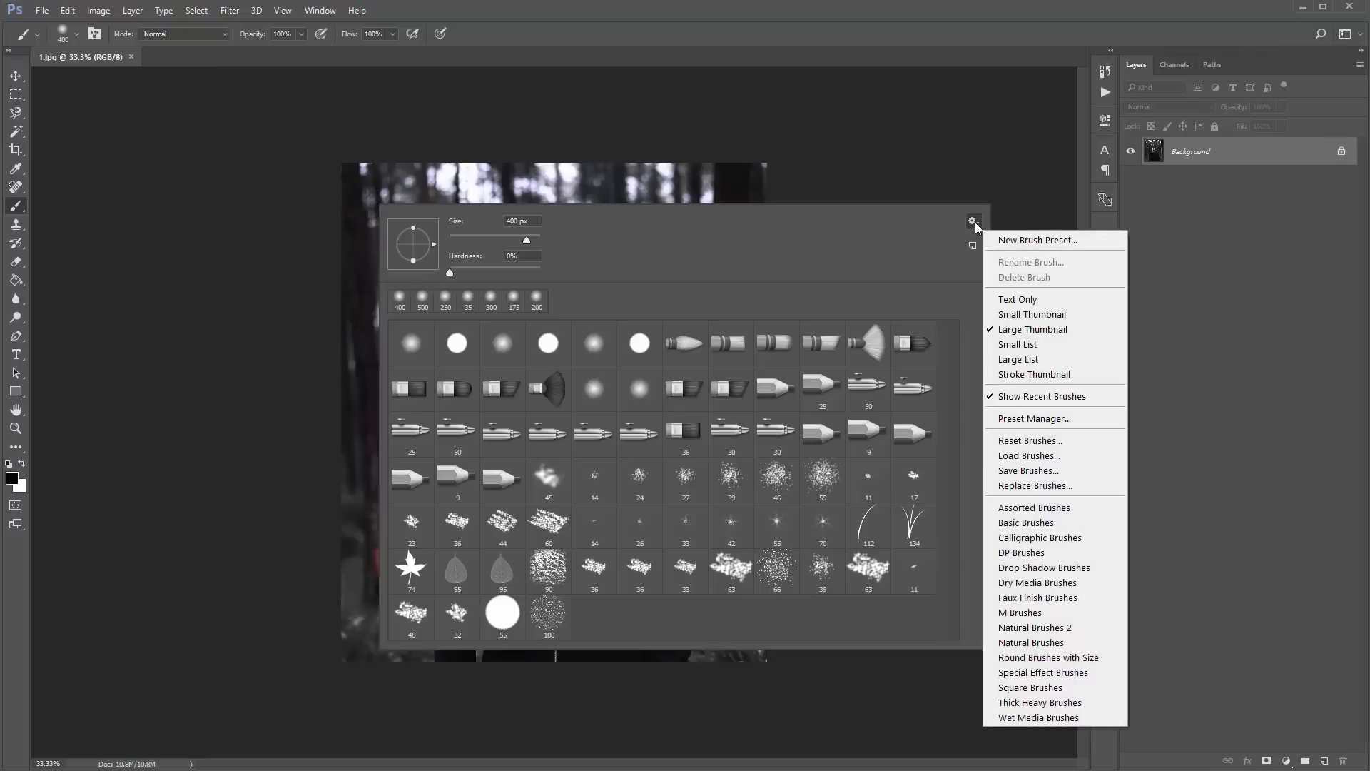
pyautogui.click(1053, 488)
pyautogui.moveTo(745, 227); pyautogui.dragTo(692, 193)
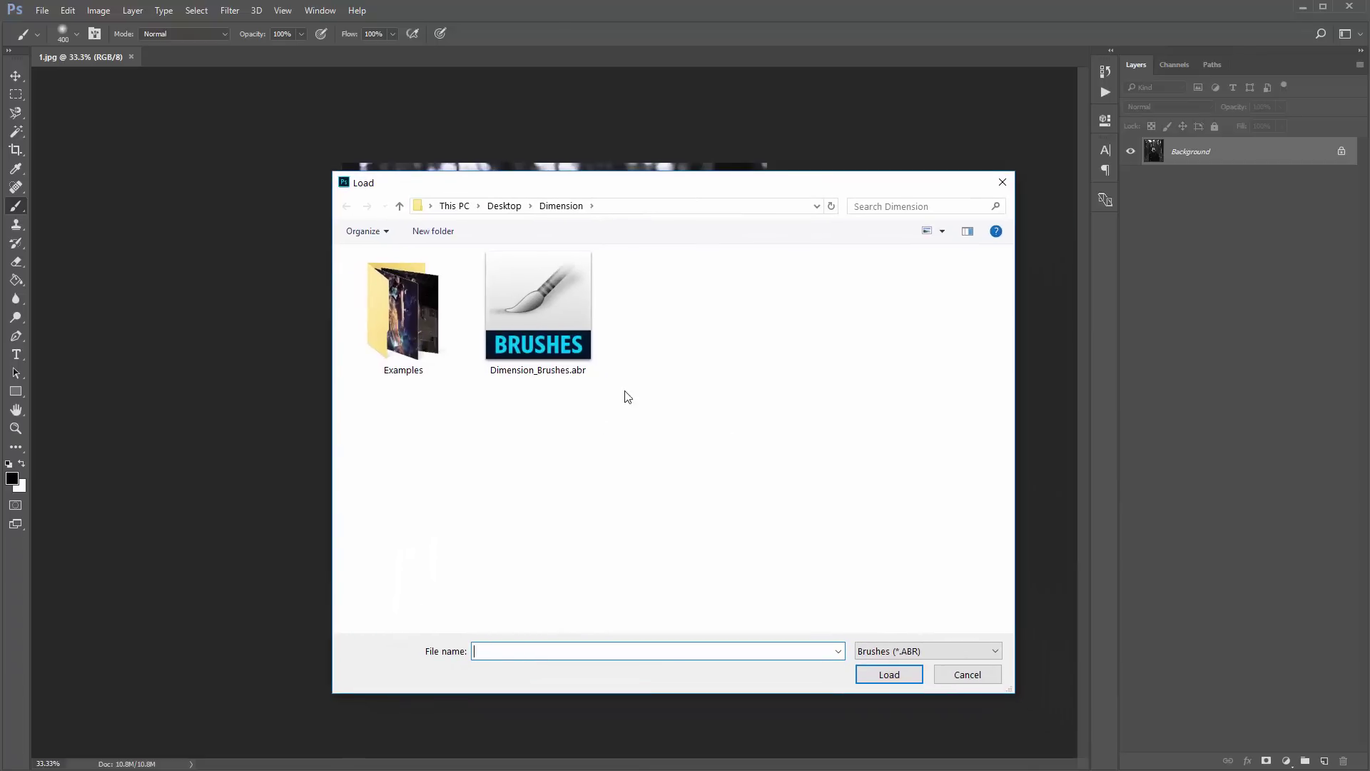
pyautogui.doubleClick(550, 306)
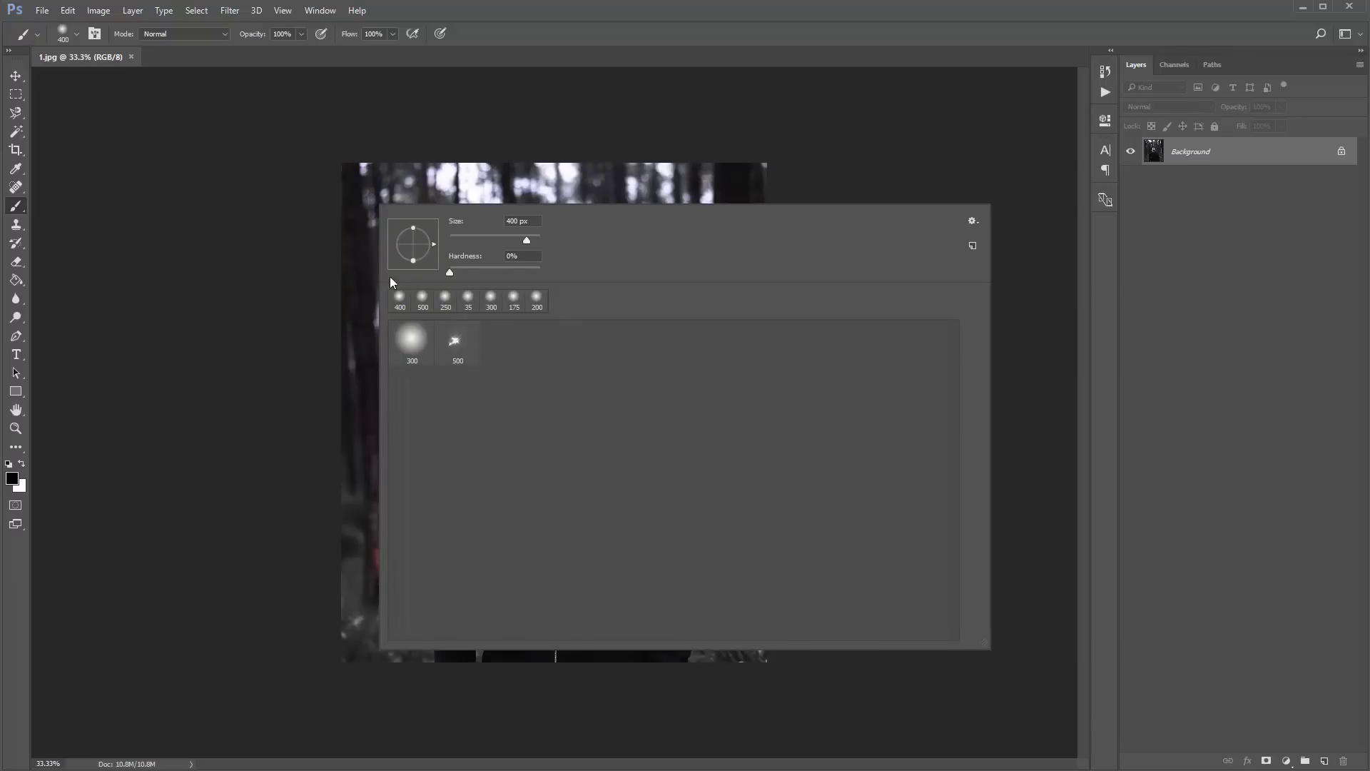
pyautogui.click(268, 216)
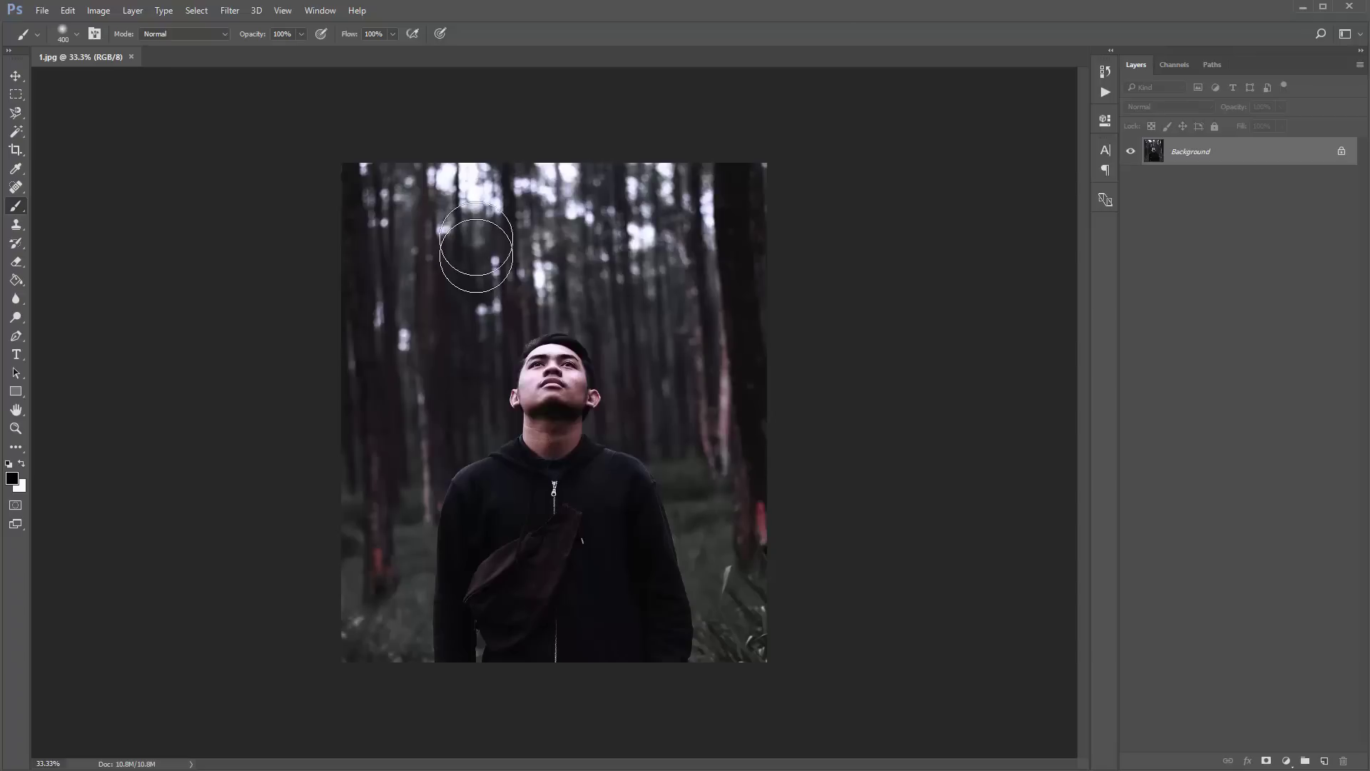
# Step: Activate the Paint Bucket tool and set its fill source to Pattern
pyautogui.press('g')
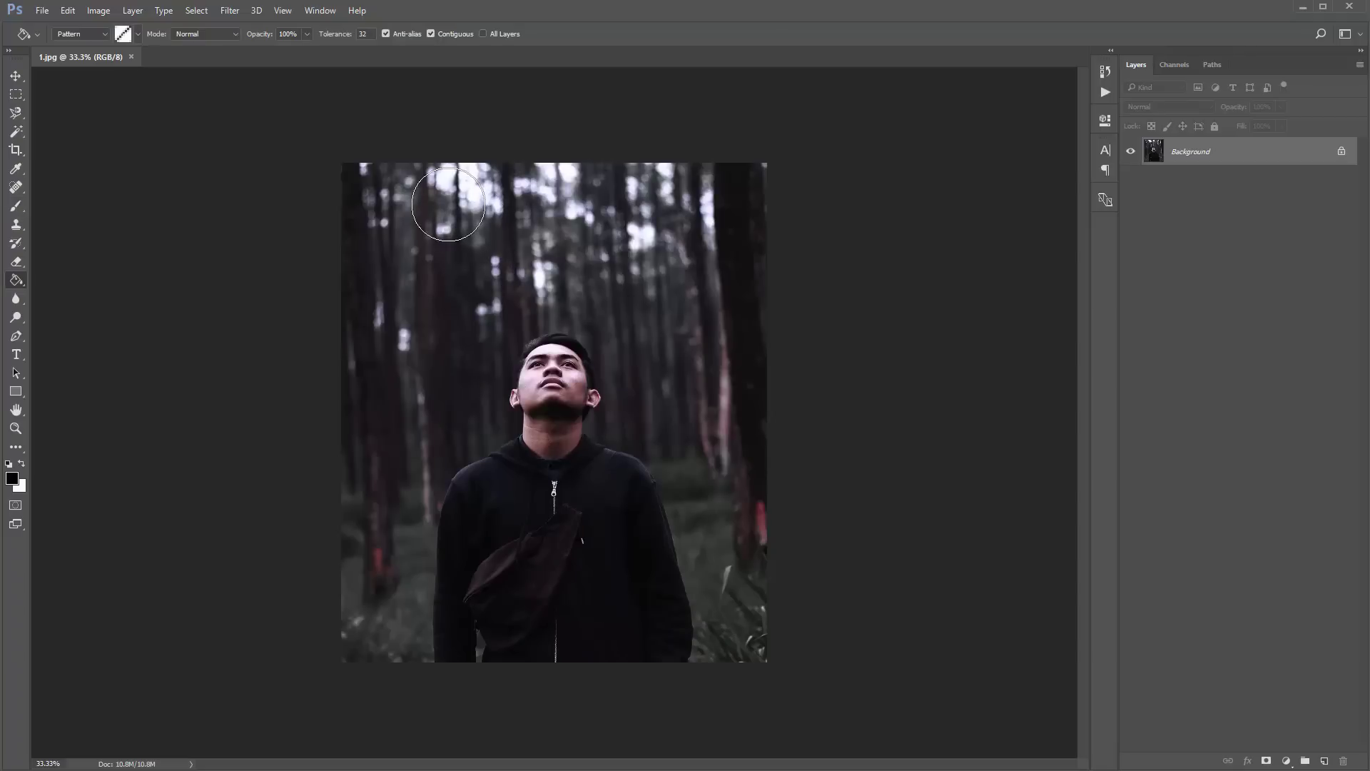
pyautogui.rightClick(21, 286)
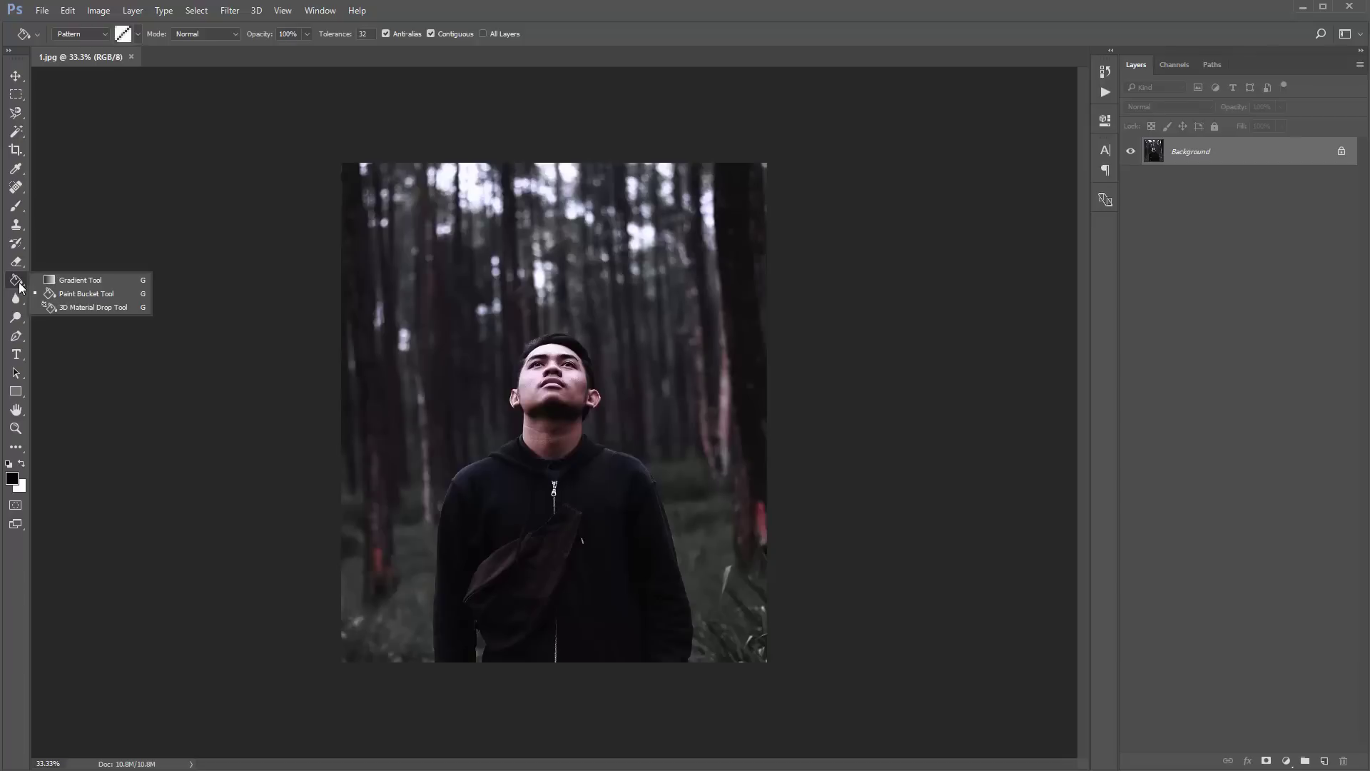
pyautogui.click(86, 294)
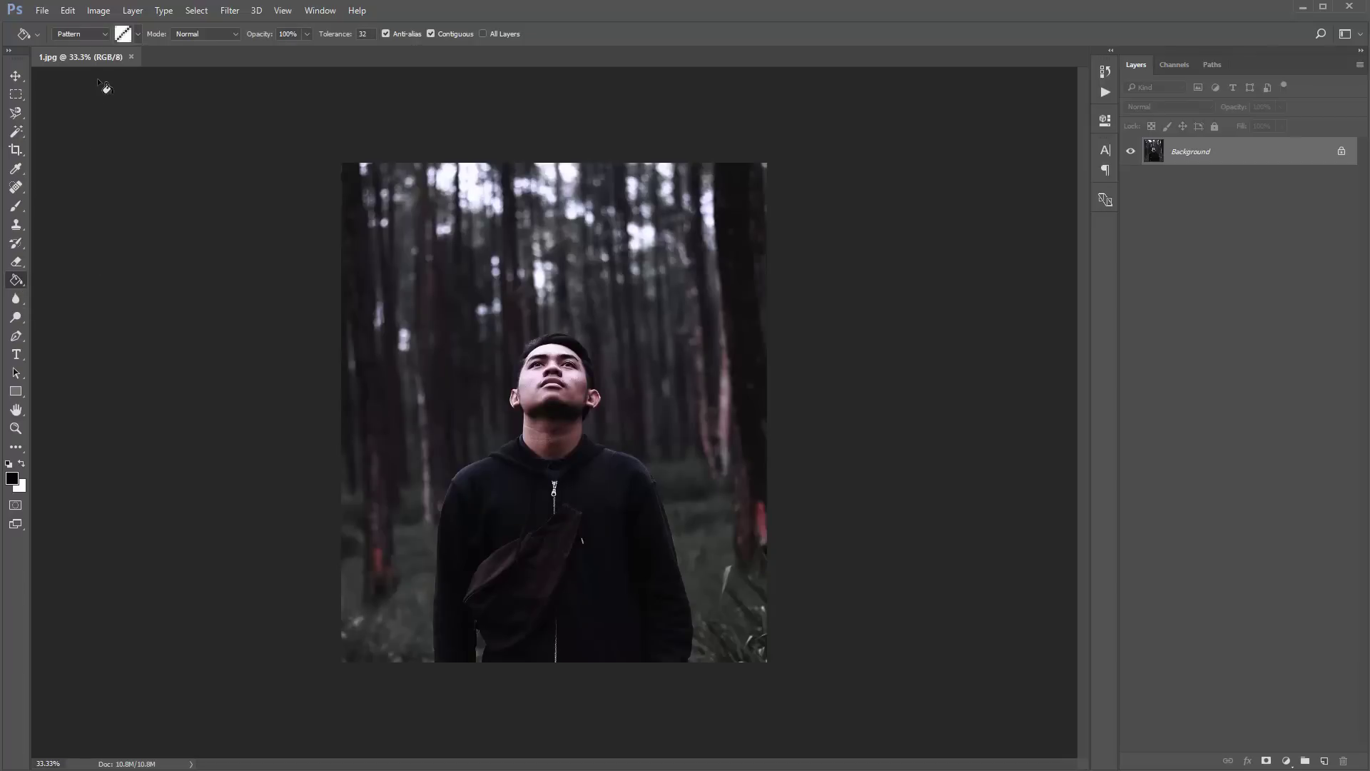
pyautogui.click(105, 36)
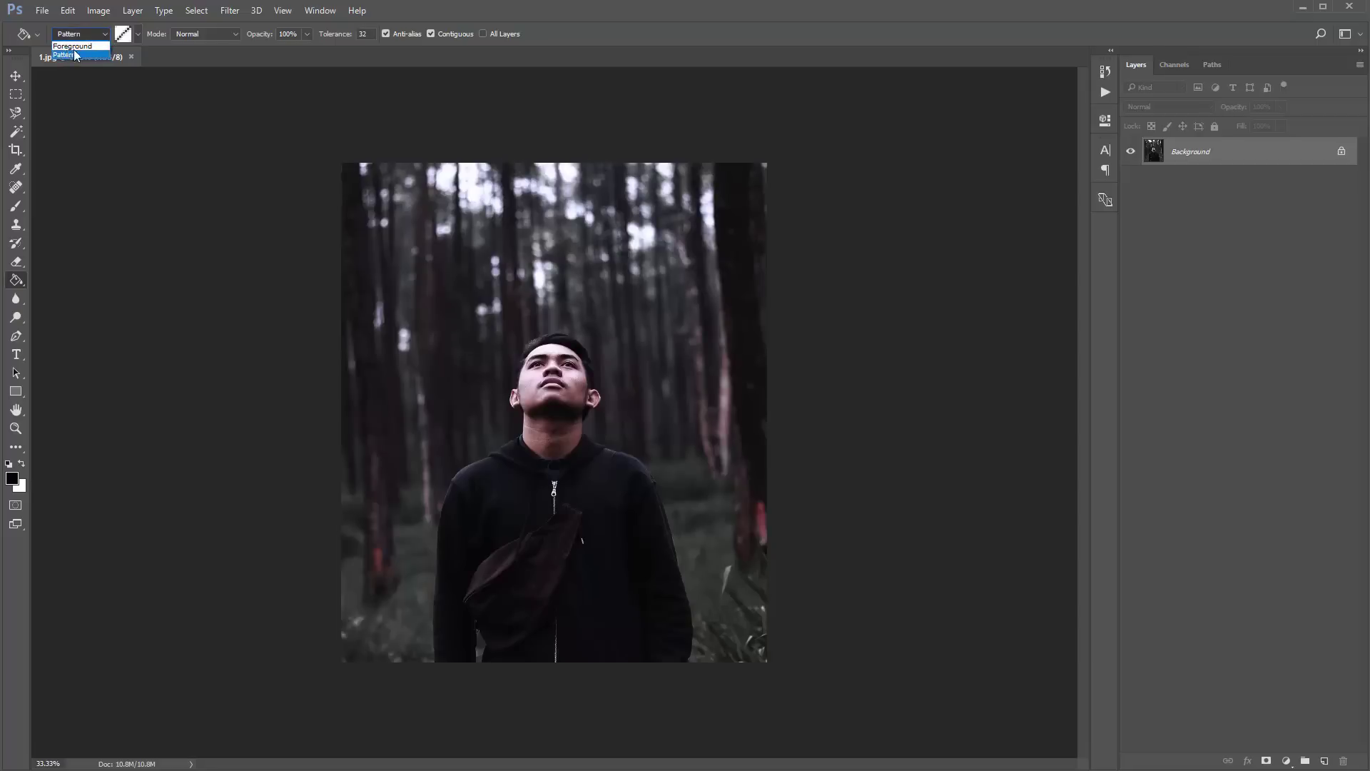
pyautogui.click(77, 47)
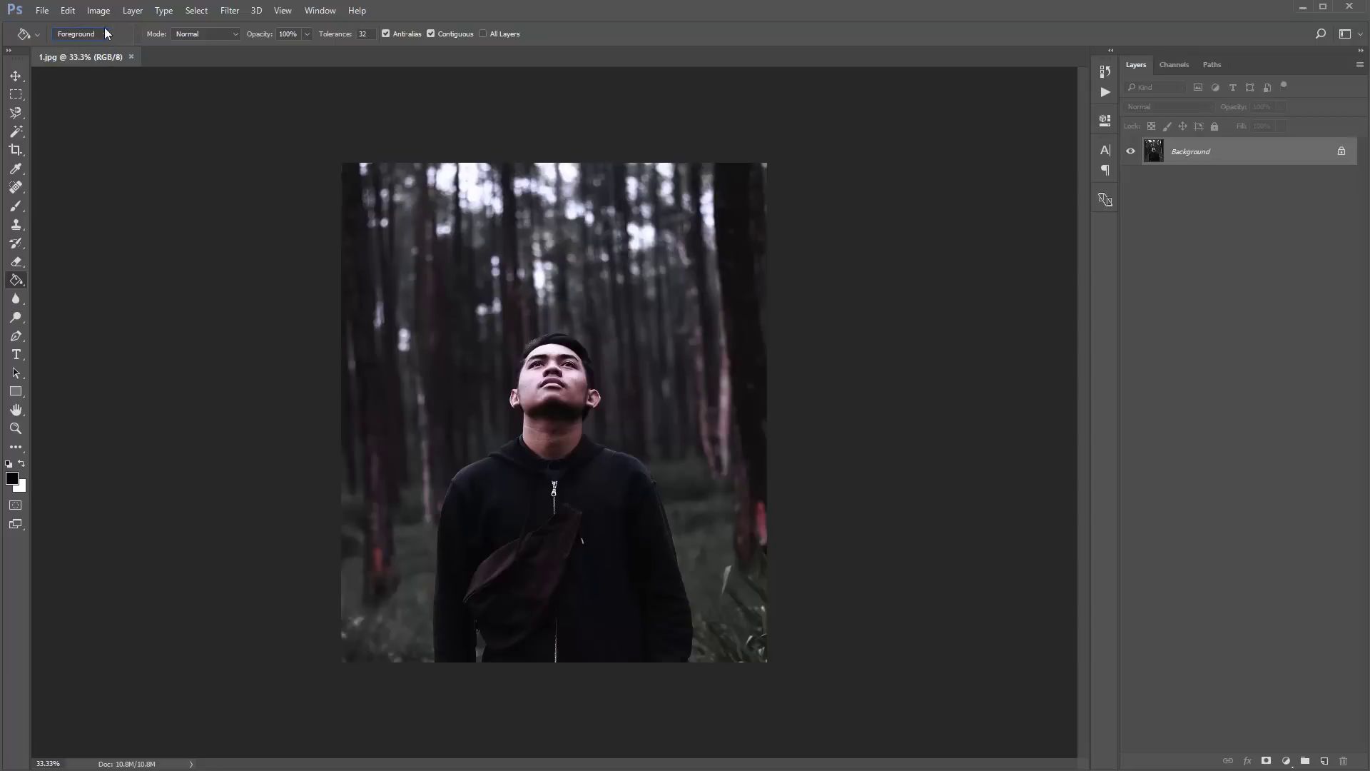
pyautogui.click(104, 33)
pyautogui.click(73, 54)
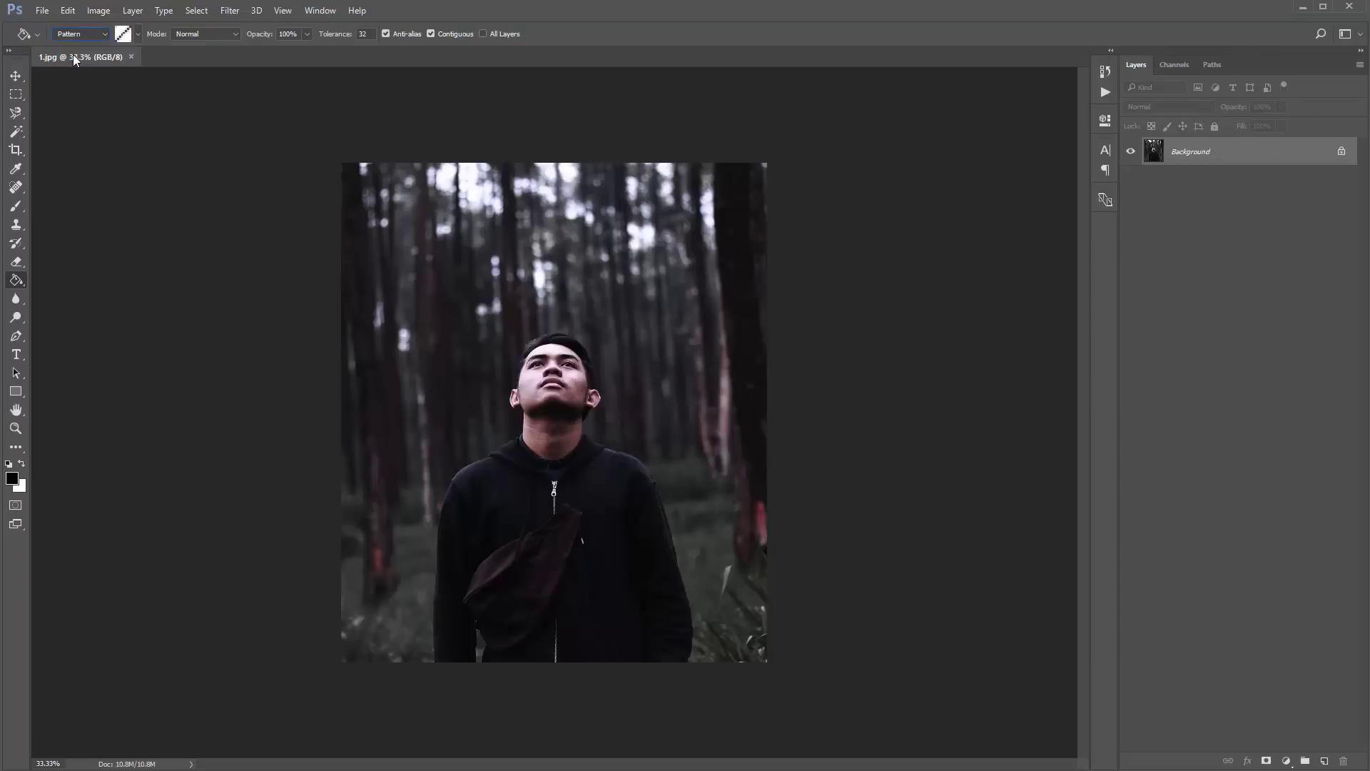
# Step: Replace the current pattern presets with the Dimension_Patterns.pat file from the Dimension folder, and return to the Move tool
pyautogui.click(139, 34)
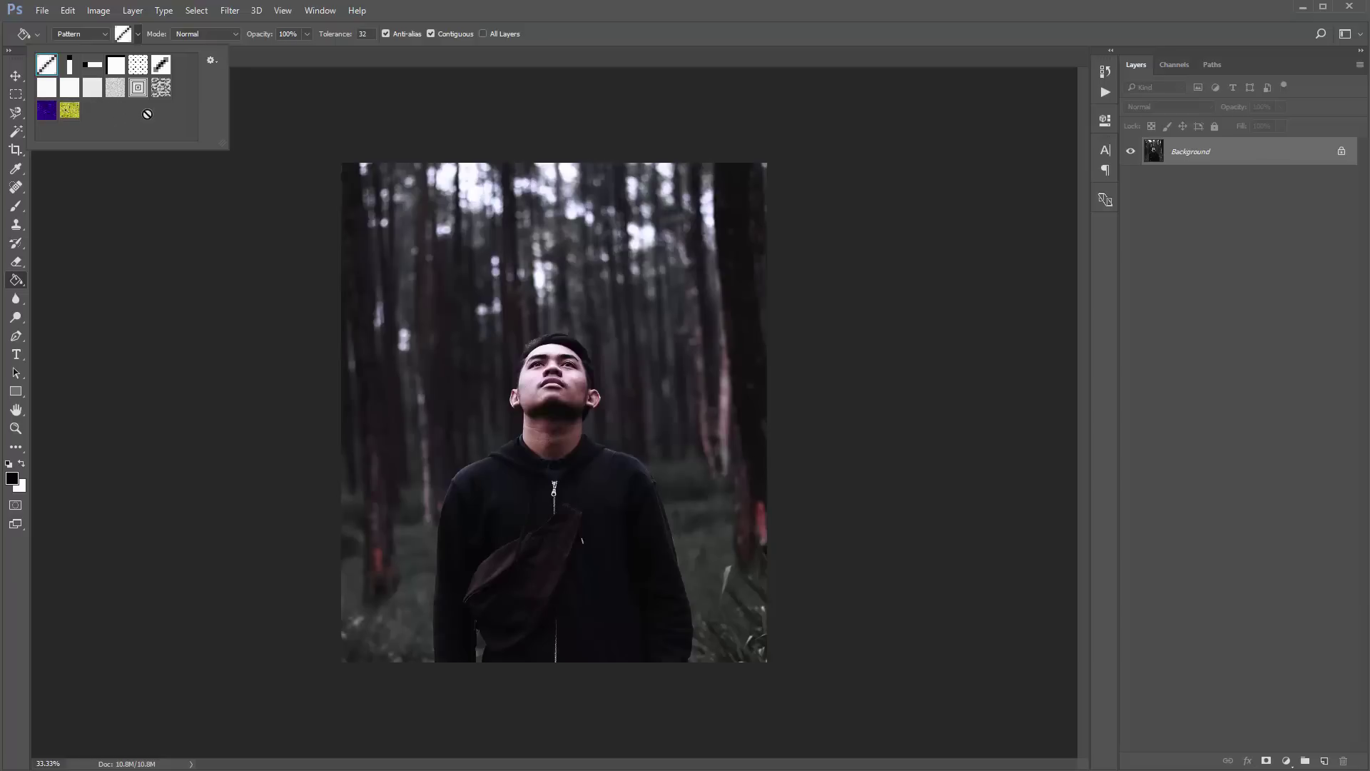
pyautogui.click(212, 61)
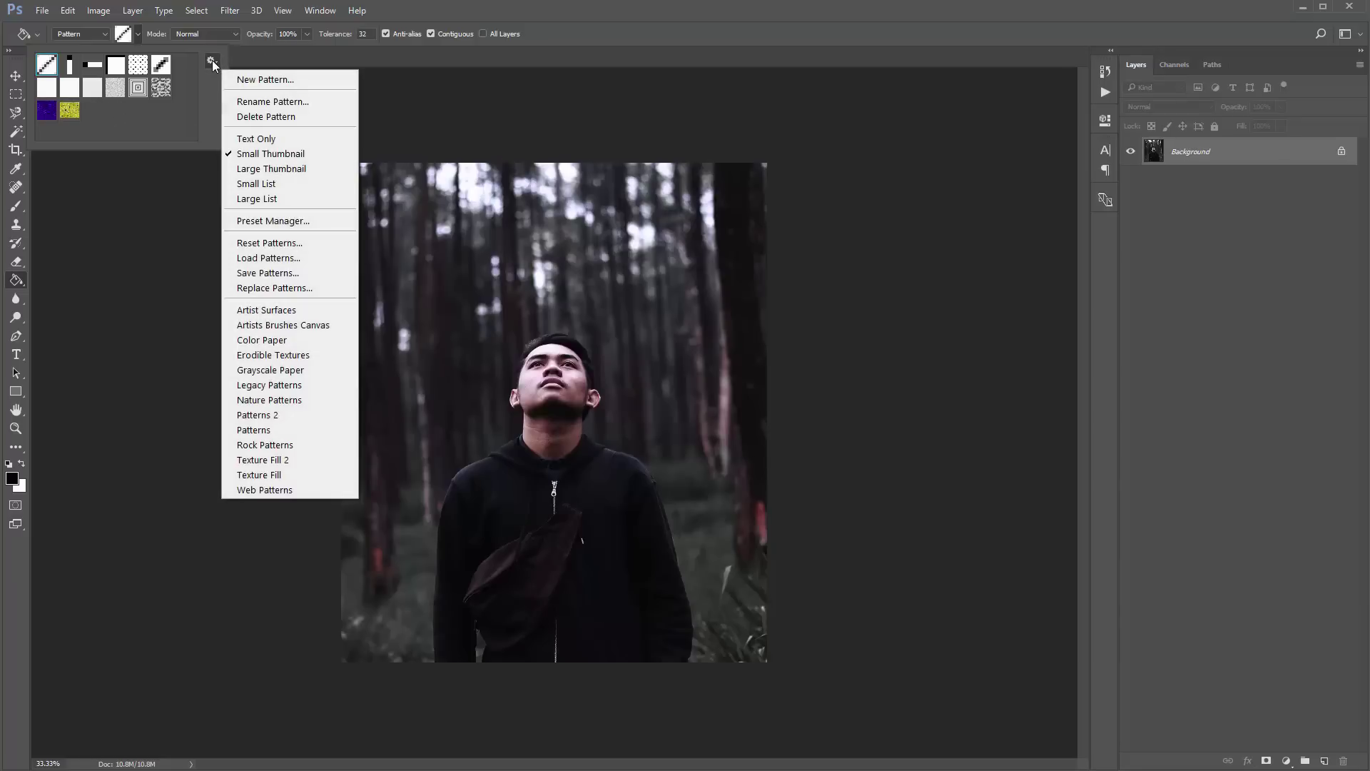
pyautogui.click(293, 289)
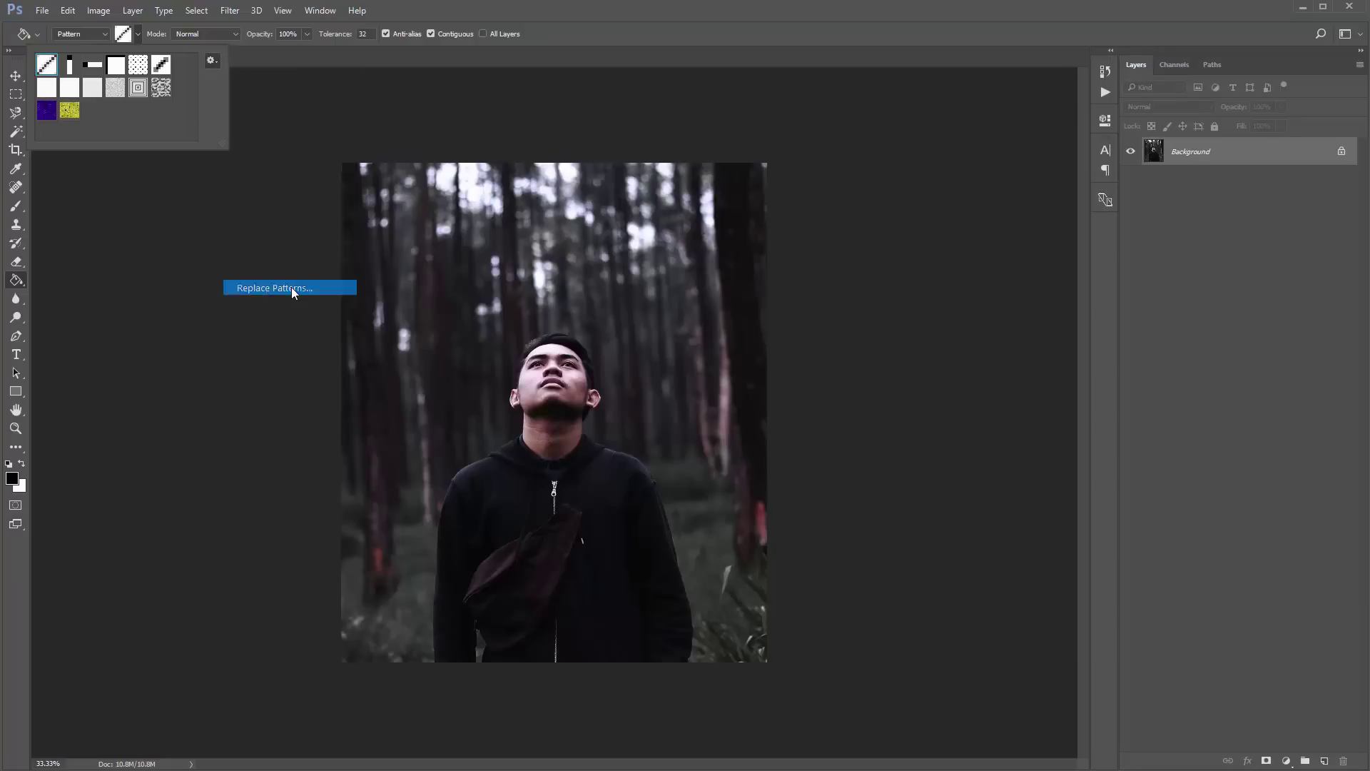
pyautogui.moveTo(281, 50); pyautogui.dragTo(412, 87)
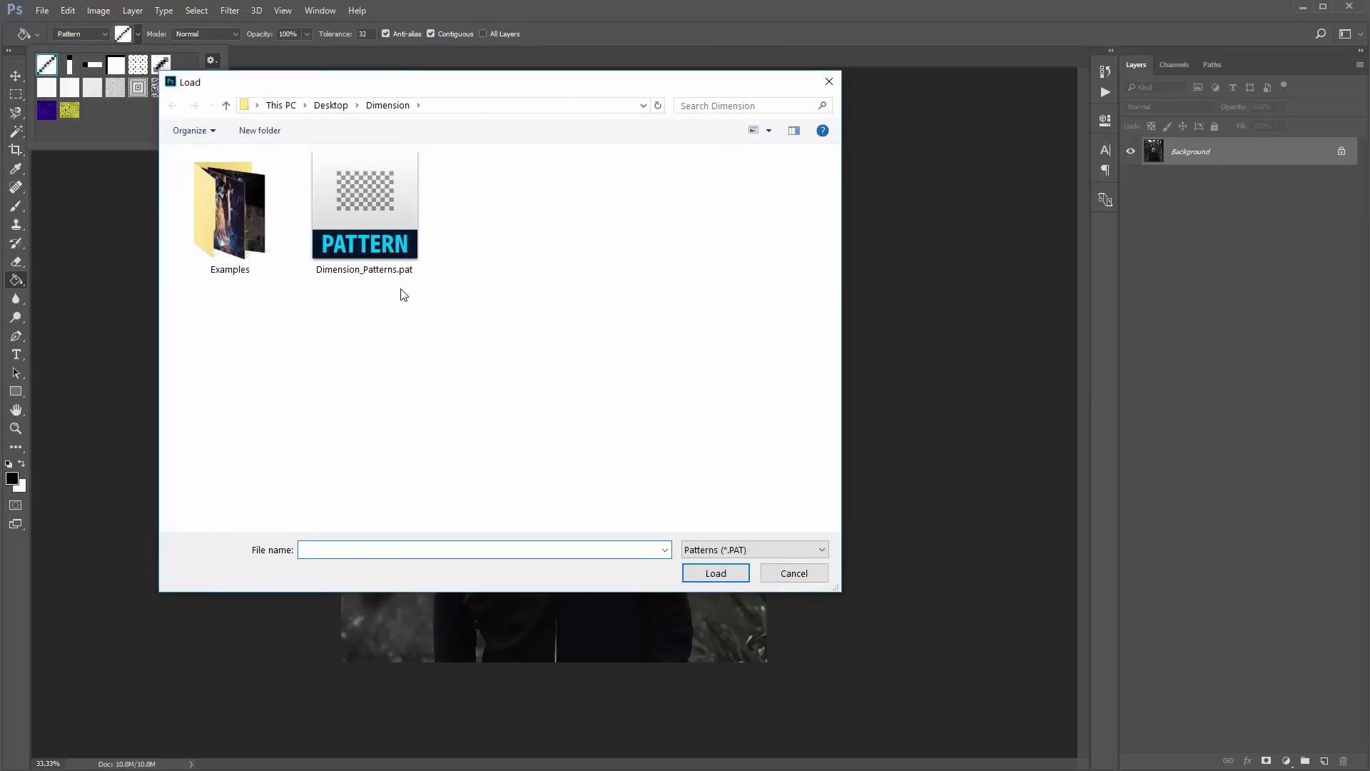
pyautogui.doubleClick(402, 233)
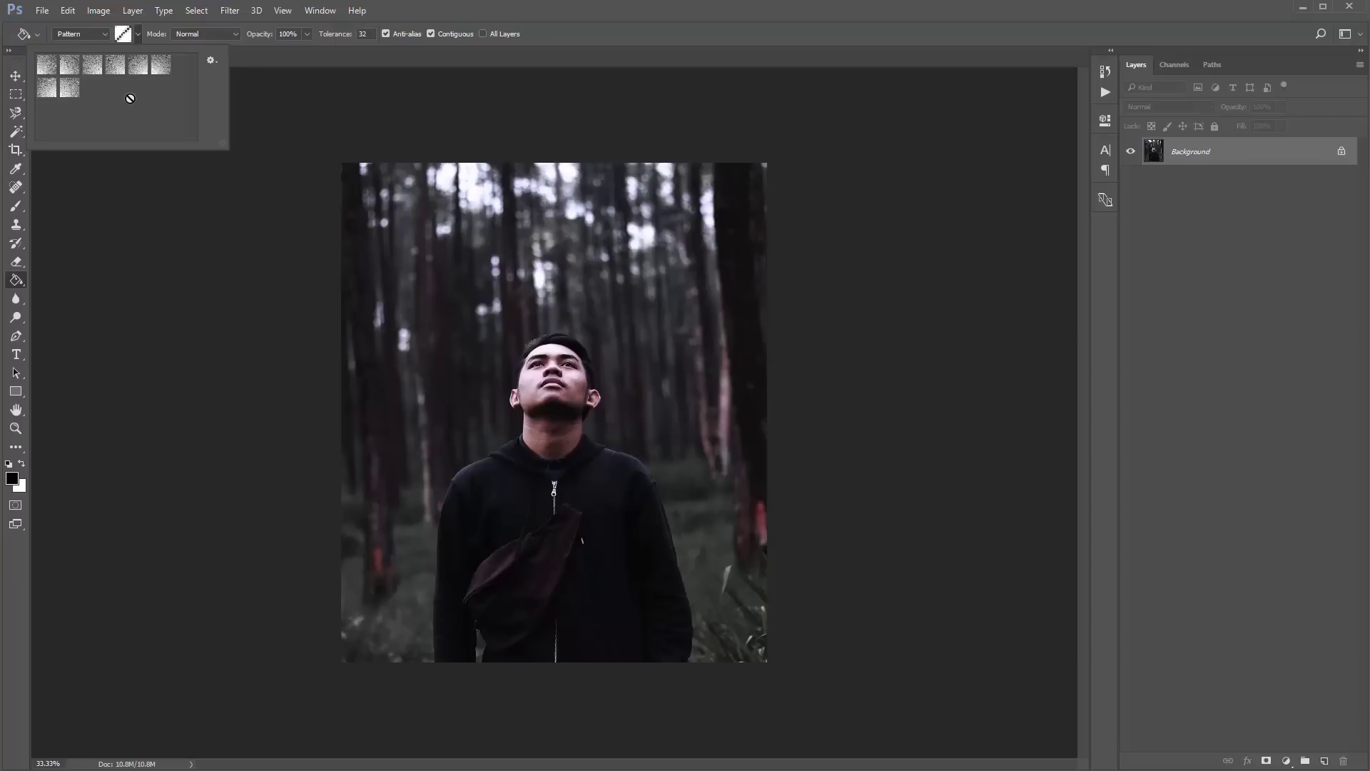
pyautogui.click(374, 175)
pyautogui.press('v')
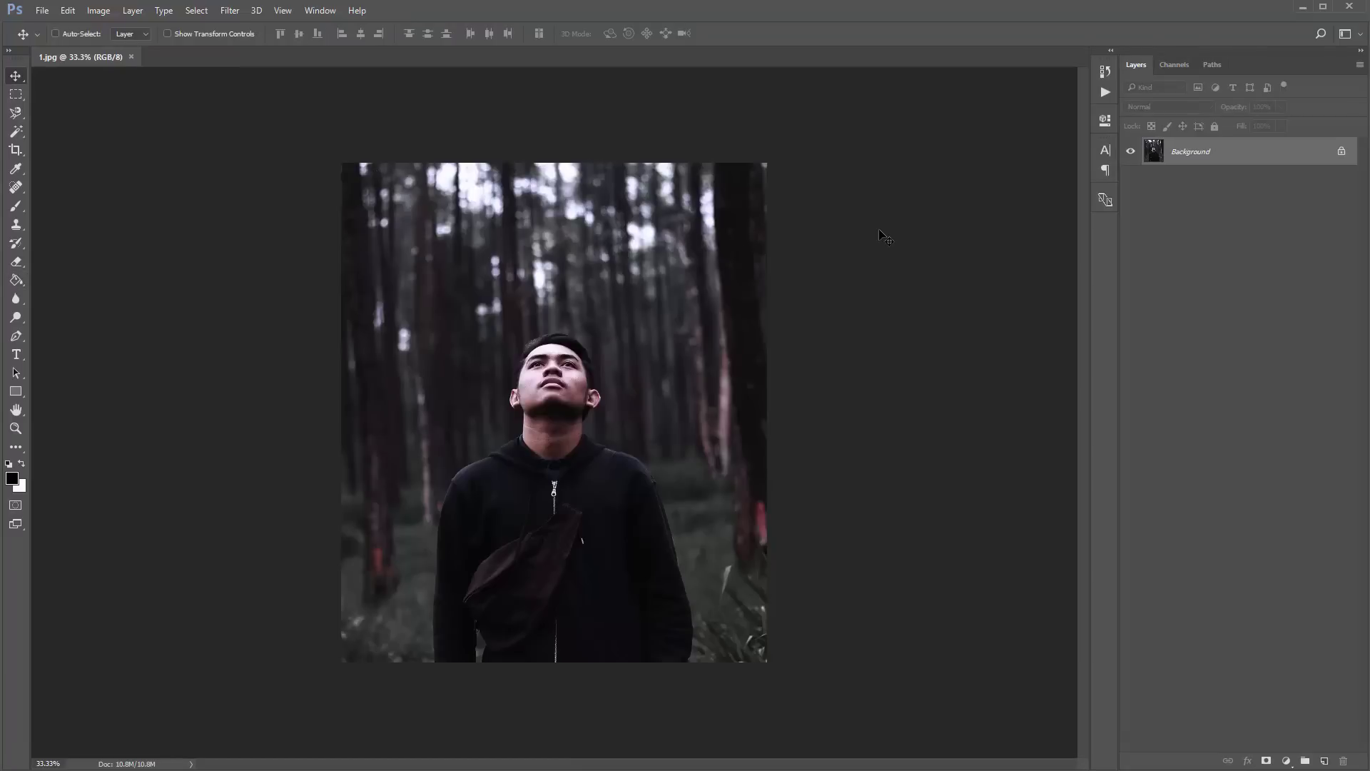
# Step: Create a new layer named "brush" above the Background, with Normal mode and 100% opacity
pyautogui.click(136, 10)
pyautogui.moveTo(142, 30)
pyautogui.click(332, 27)
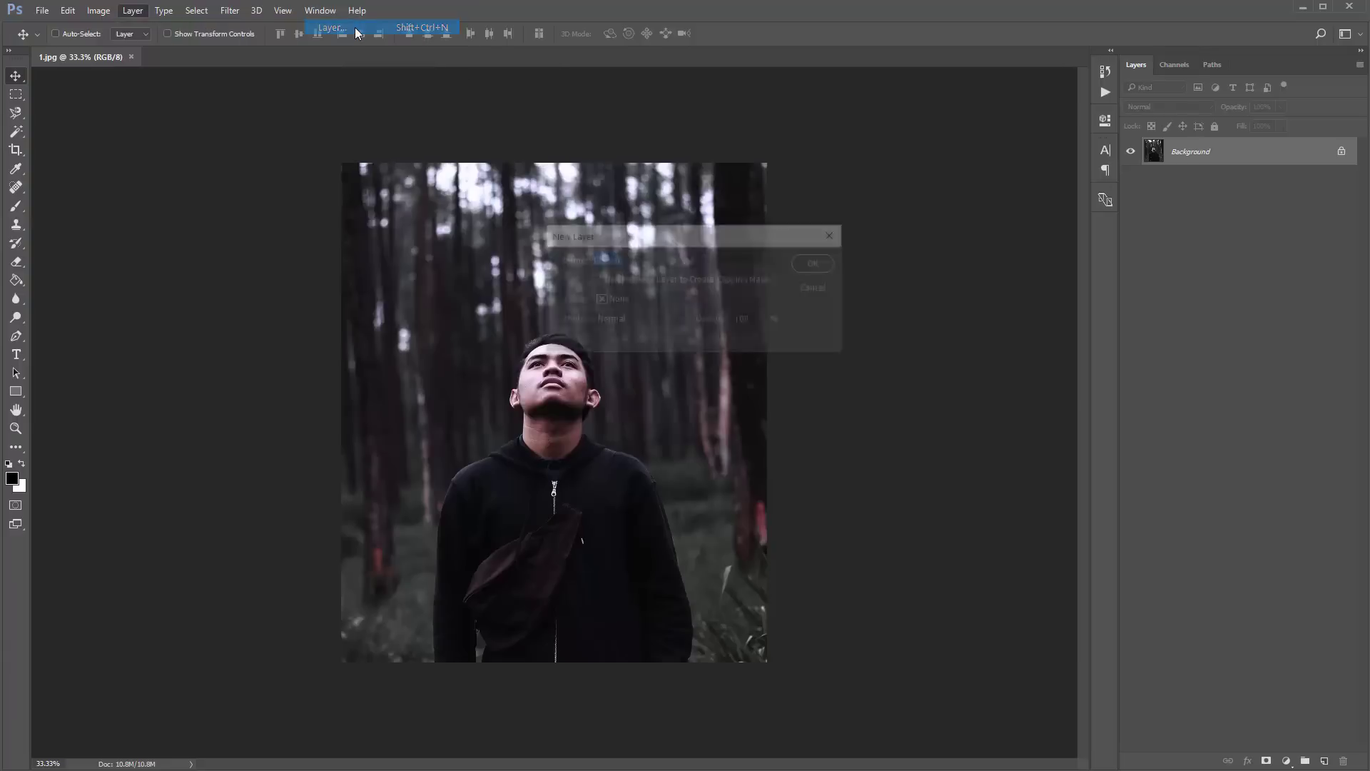
pyautogui.moveTo(540, 191); pyautogui.dragTo(539, 191)
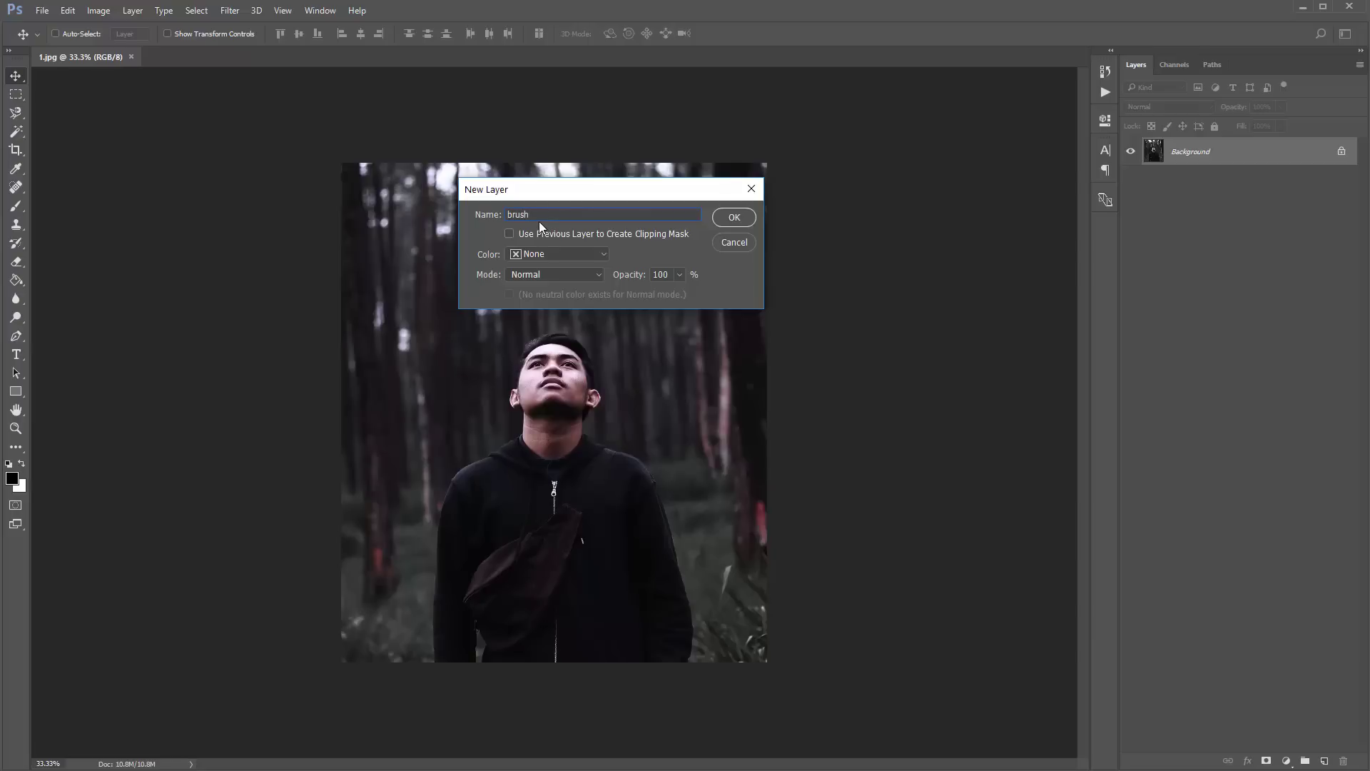
pyautogui.moveTo(532, 214); pyautogui.dragTo(484, 215)
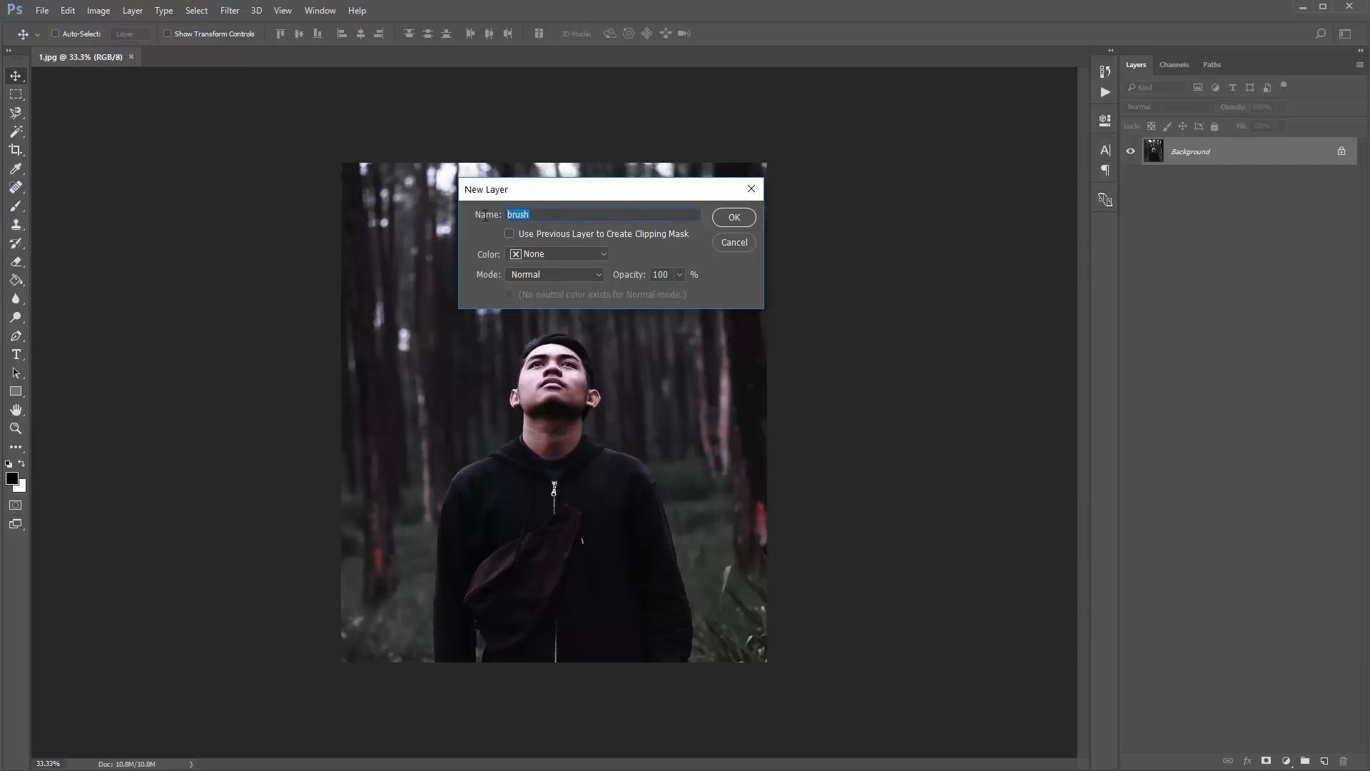
pyautogui.click(734, 218)
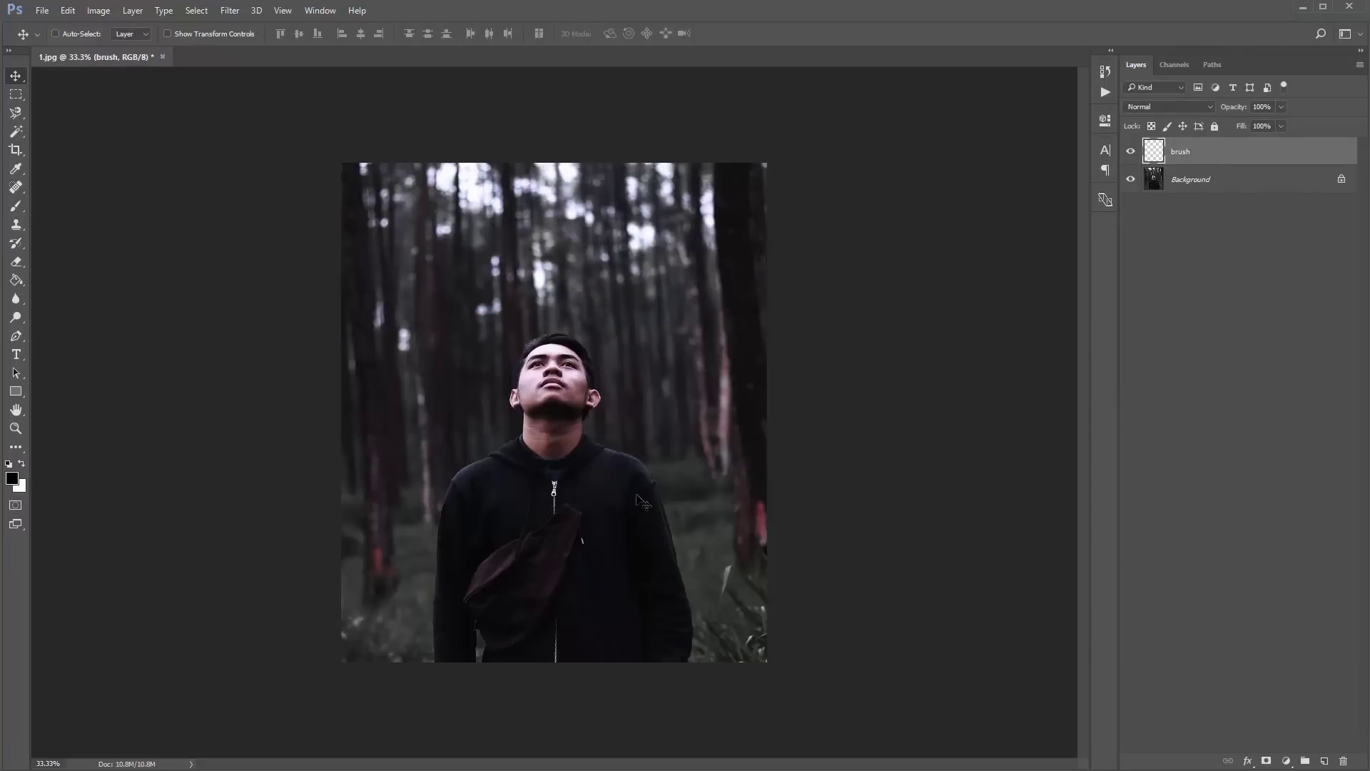
# Step: Outline the man along the edges of his head, shoulders, arms and jacket with the Magnetic Lasso and close the selection
pyautogui.hotkey('ctrl', '+')
pyautogui.moveTo(613, 370); pyautogui.dragTo(582, 266)
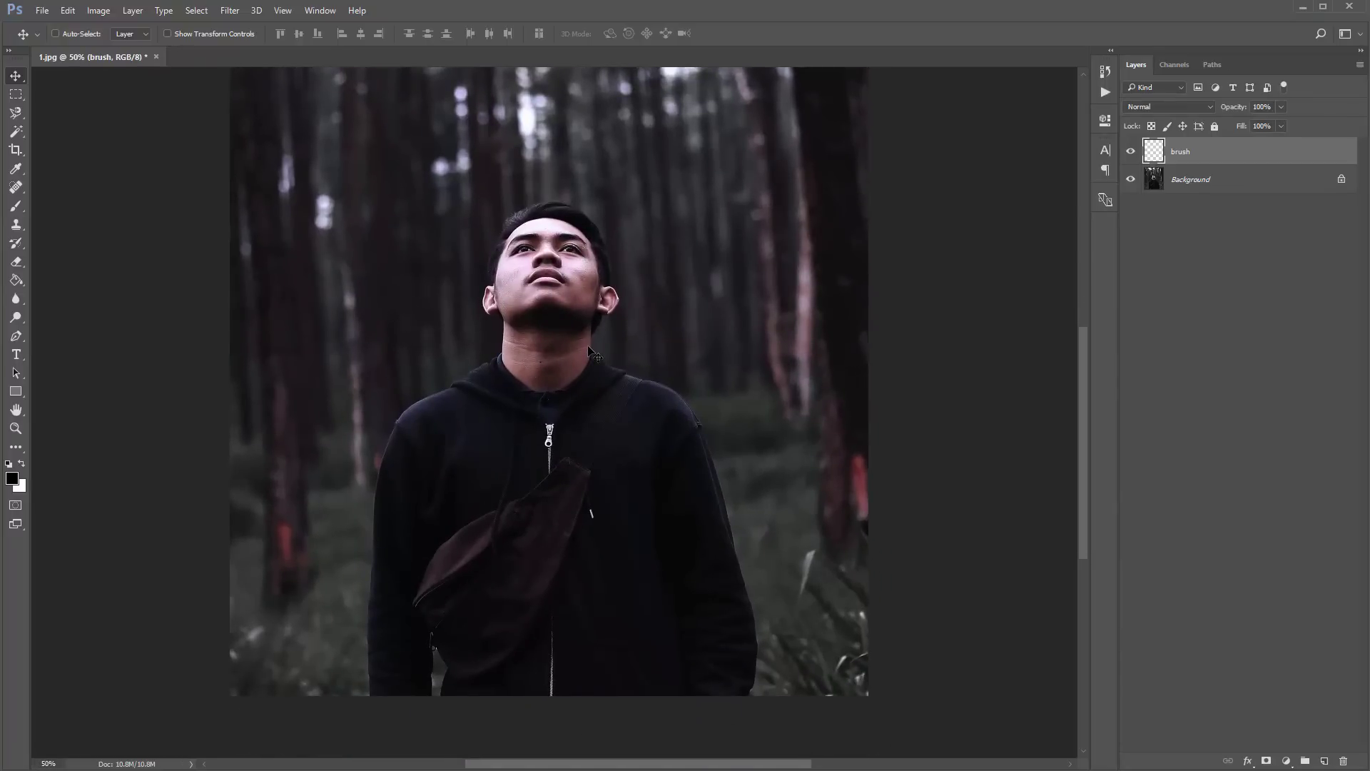
pyautogui.press('l')
pyautogui.click(15, 112)
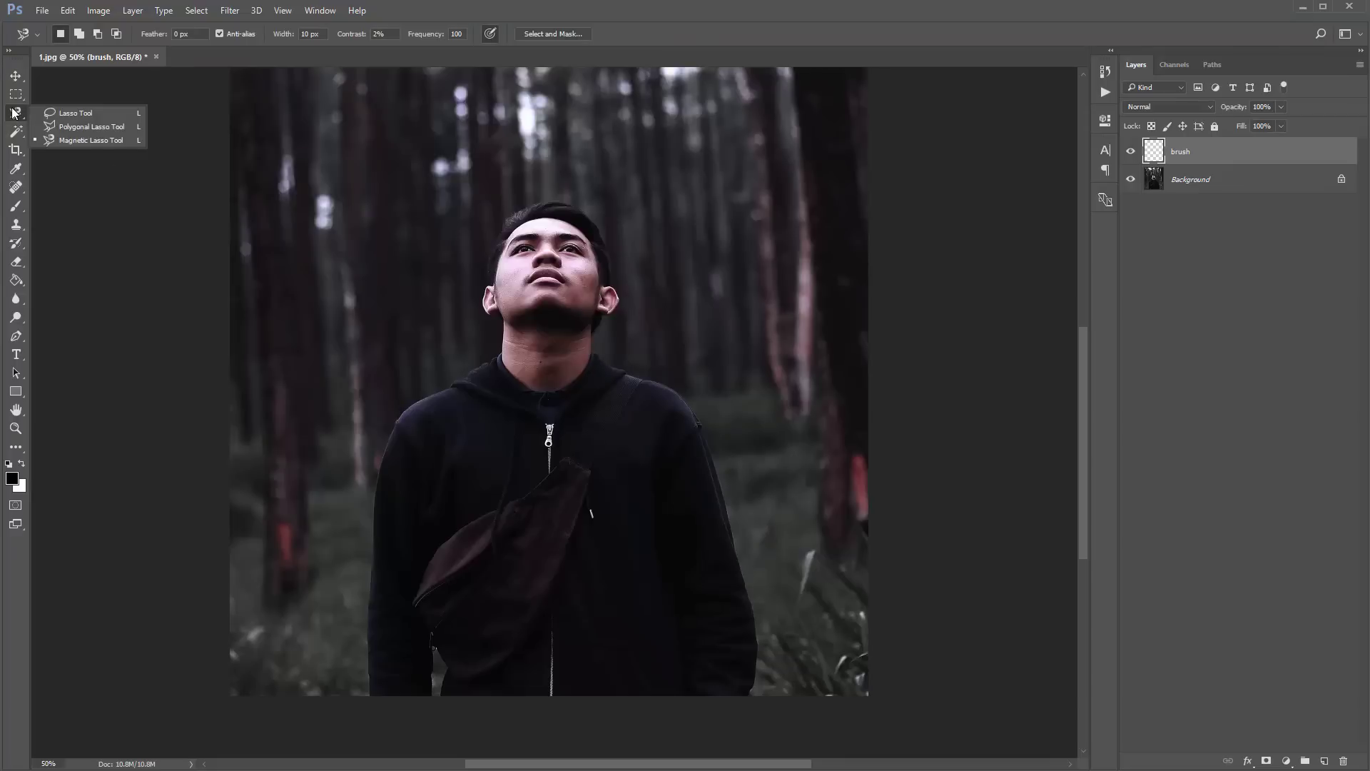
pyautogui.click(97, 141)
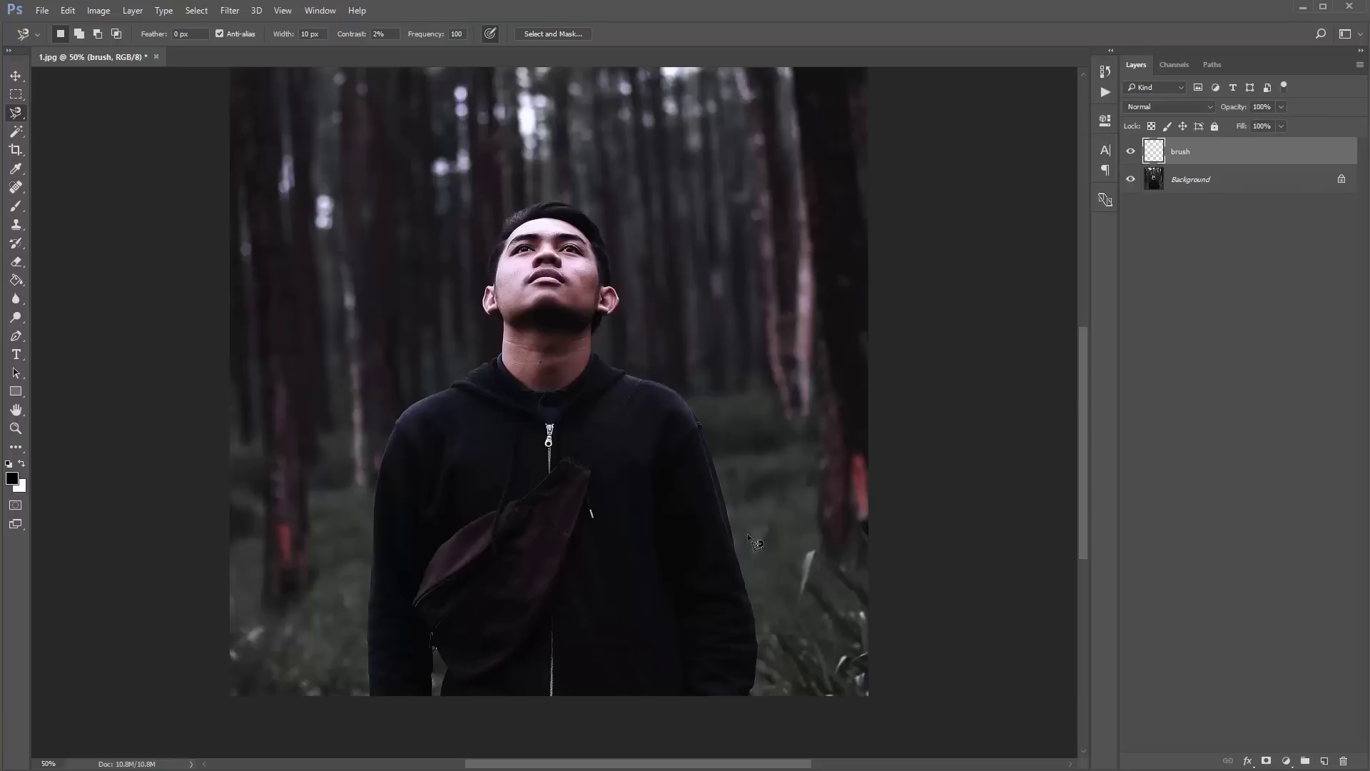
pyautogui.click(752, 691)
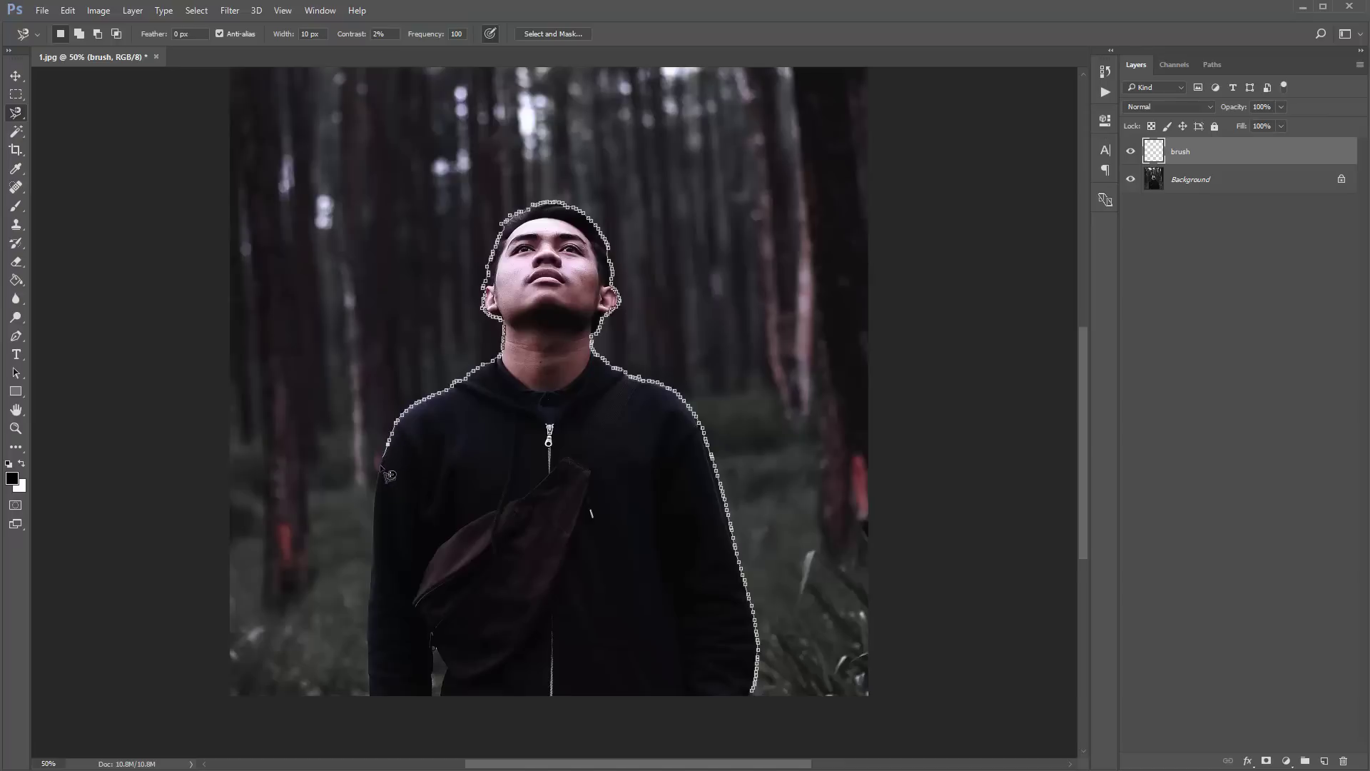
pyautogui.scroll(-3, 386, 457)
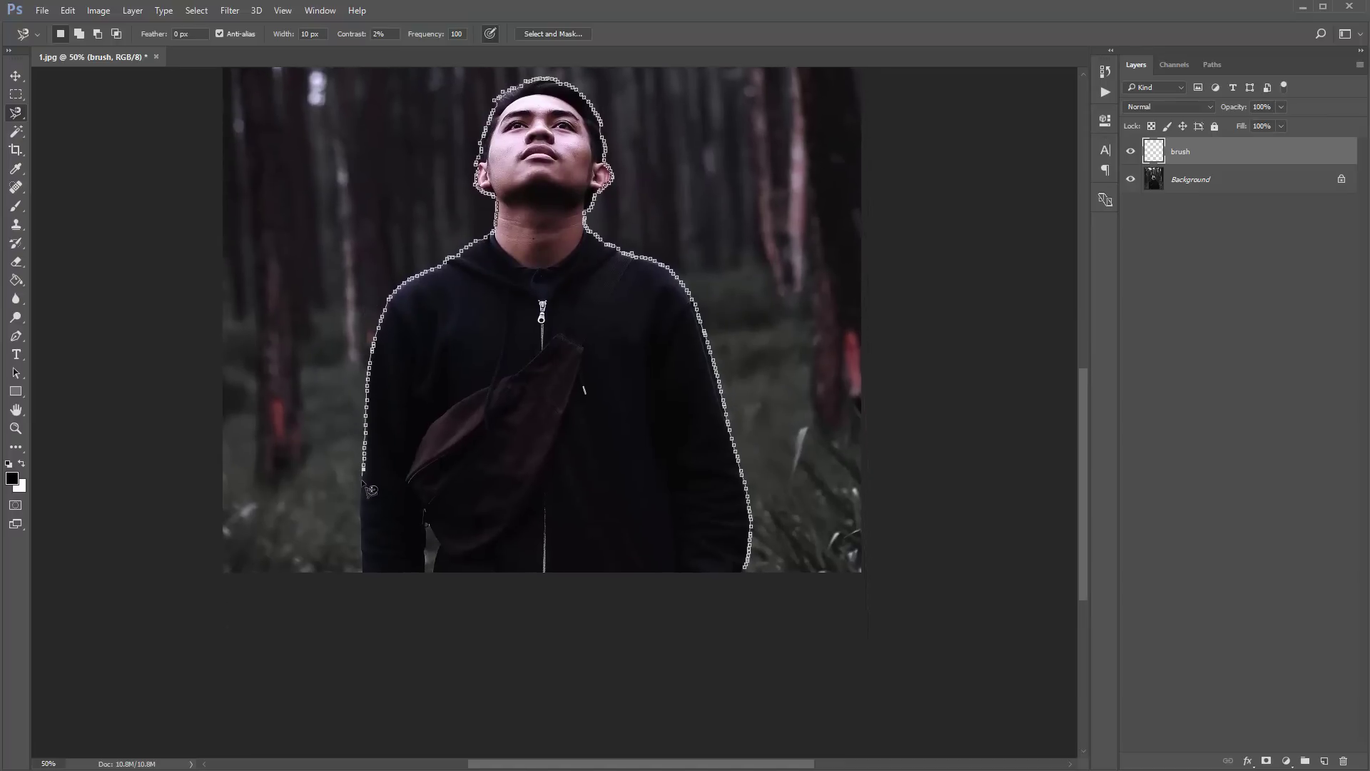
pyautogui.moveTo(358, 467); pyautogui.dragTo(352, 380)
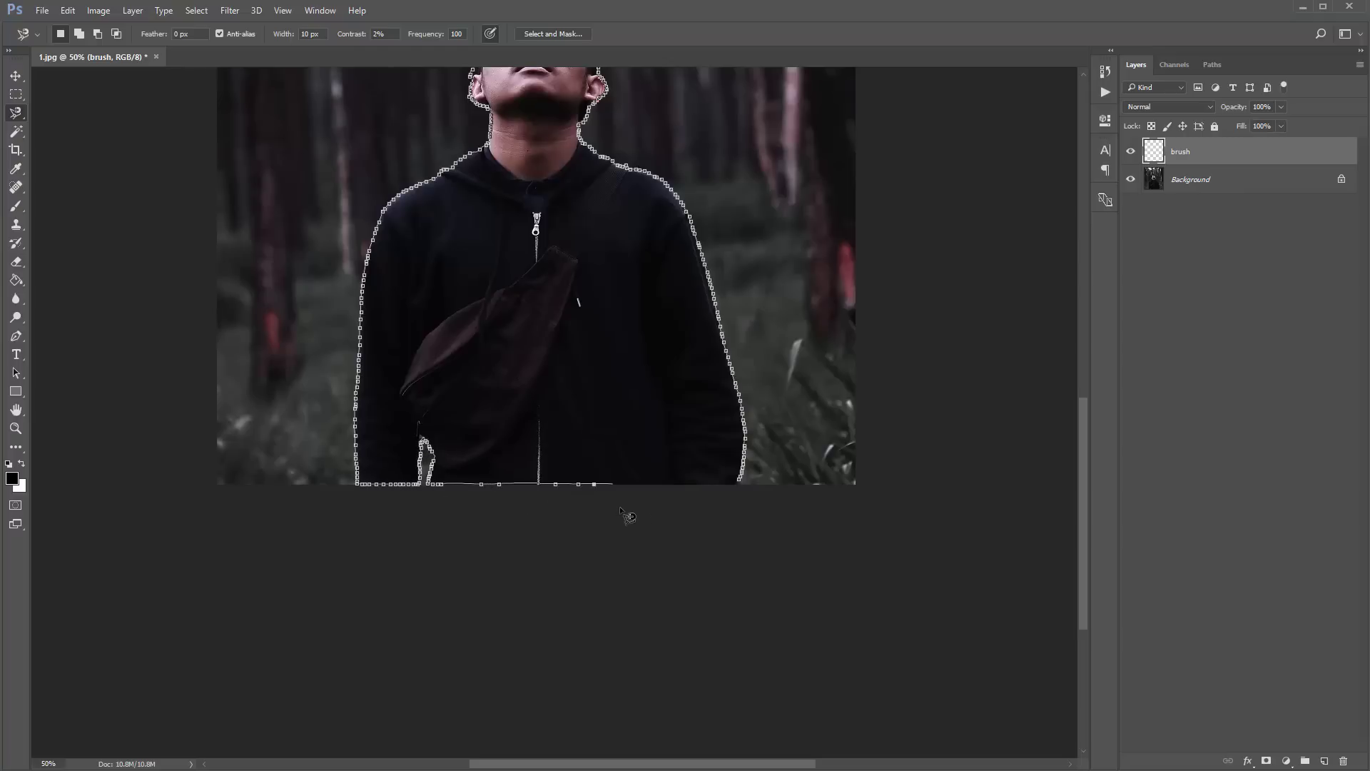
pyautogui.click(739, 479)
pyautogui.moveTo(788, 337); pyautogui.dragTo(826, 505)
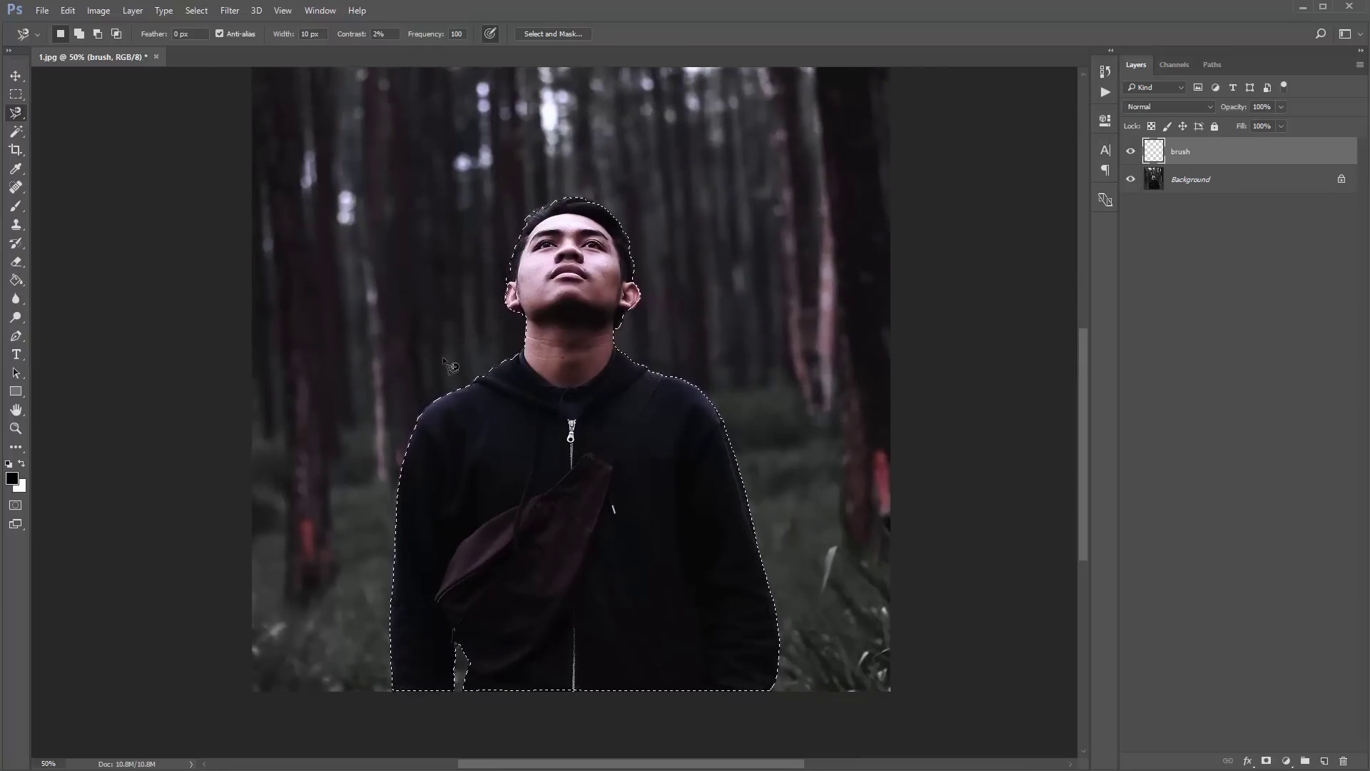
pyautogui.moveTo(572, 286); pyautogui.dragTo(568, 320)
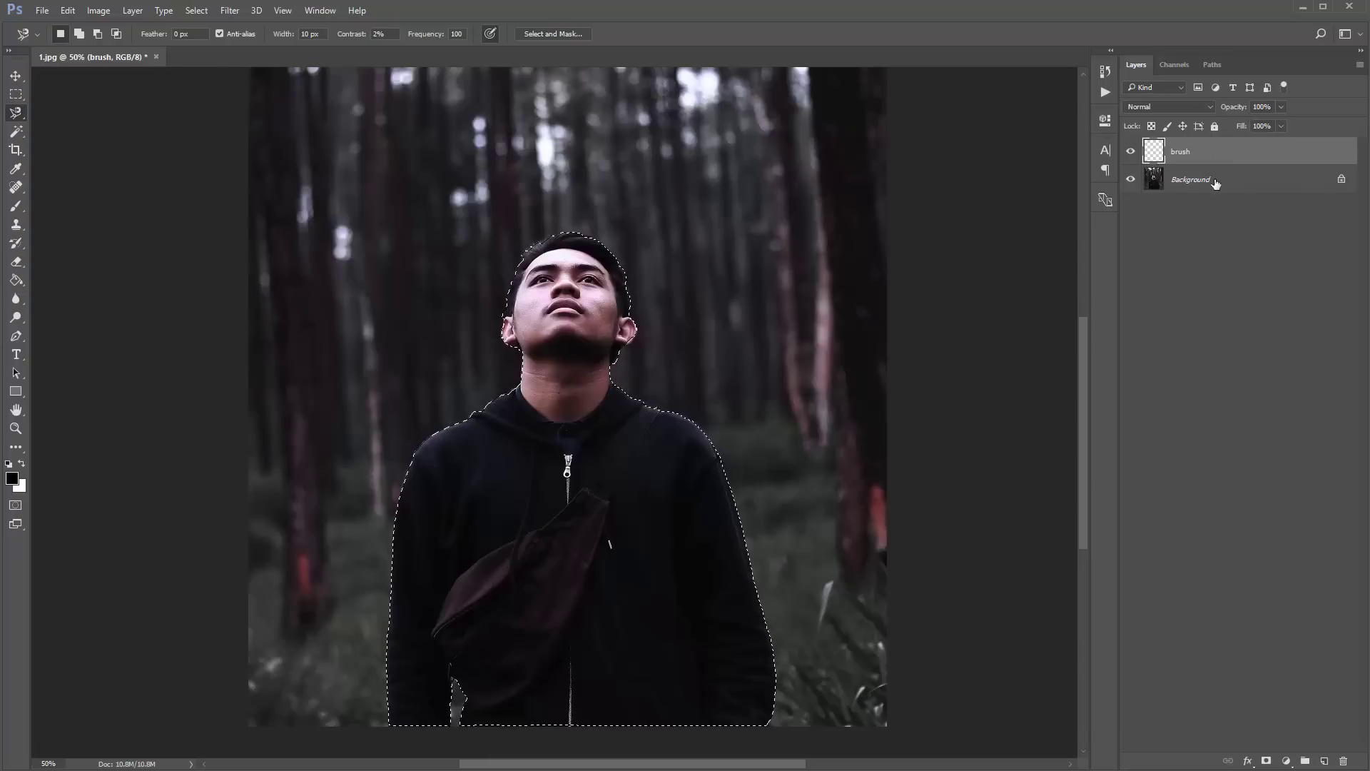
# Step: Fill the man's selection on the brush layer with red ff0000 as the foreground color, and deselect
pyautogui.click(1193, 181)
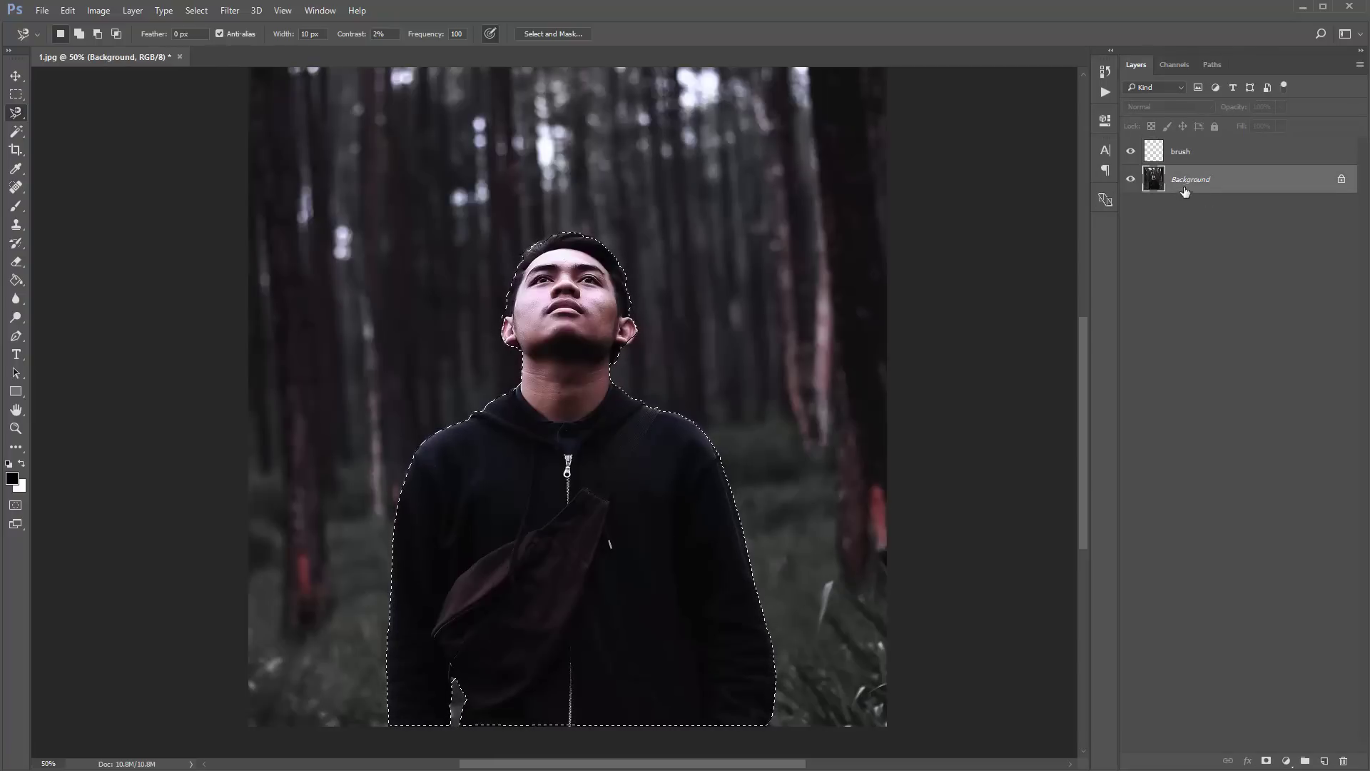
pyautogui.click(1199, 160)
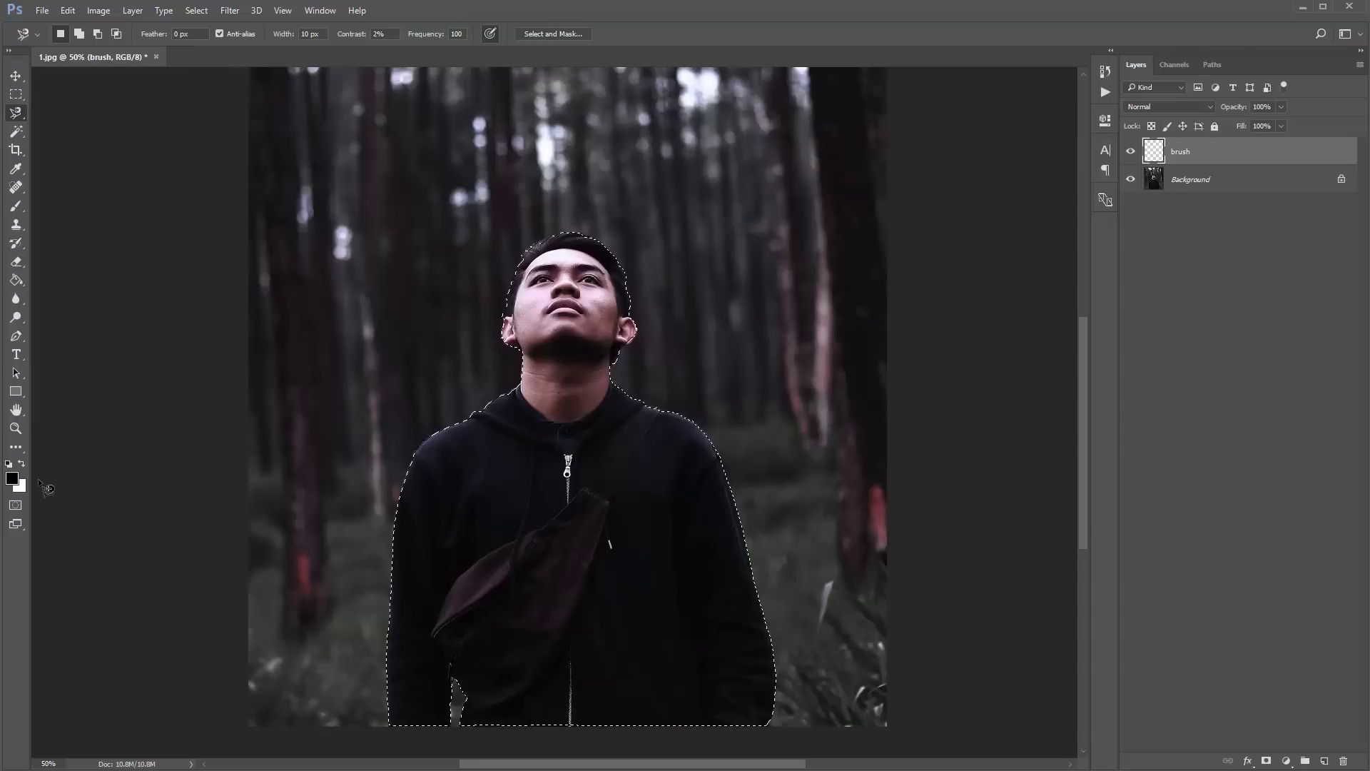
pyautogui.click(12, 478)
pyautogui.write('ff0000')
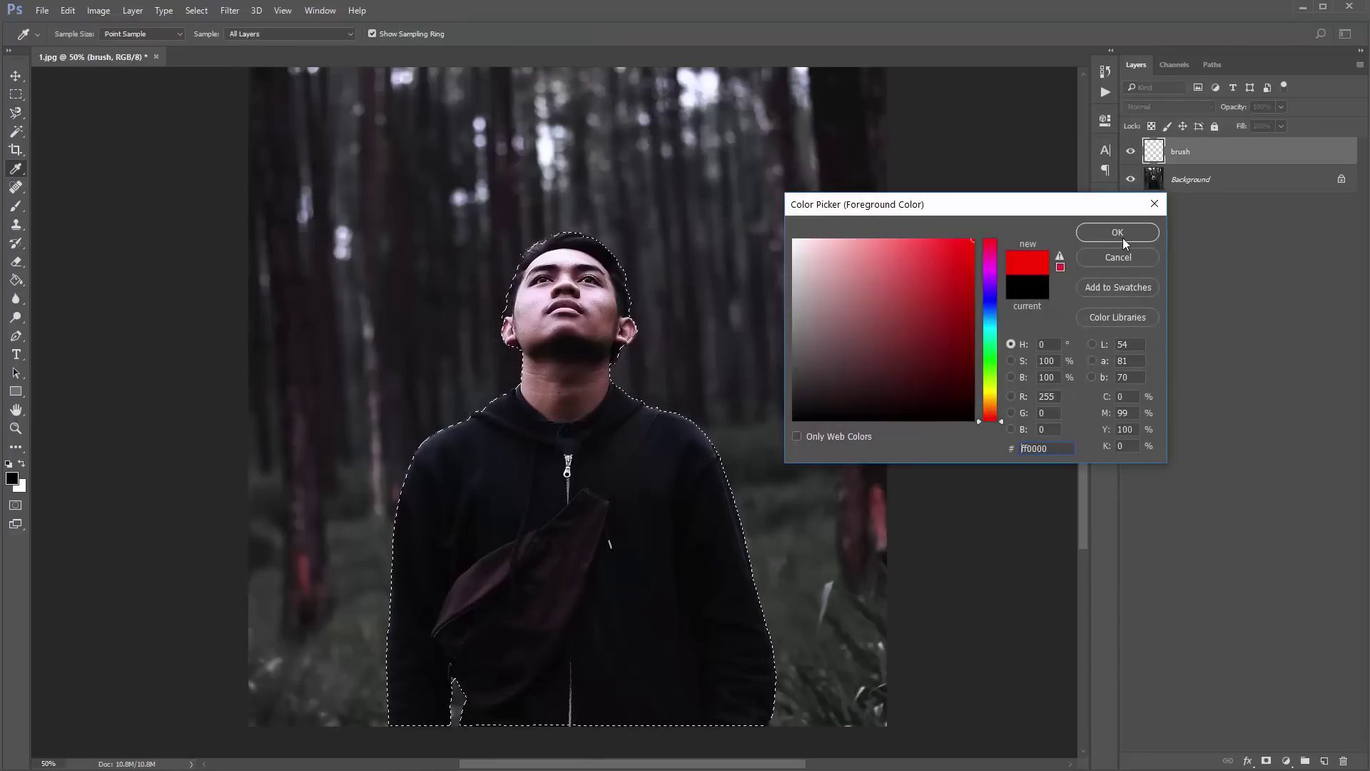
pyautogui.click(1118, 234)
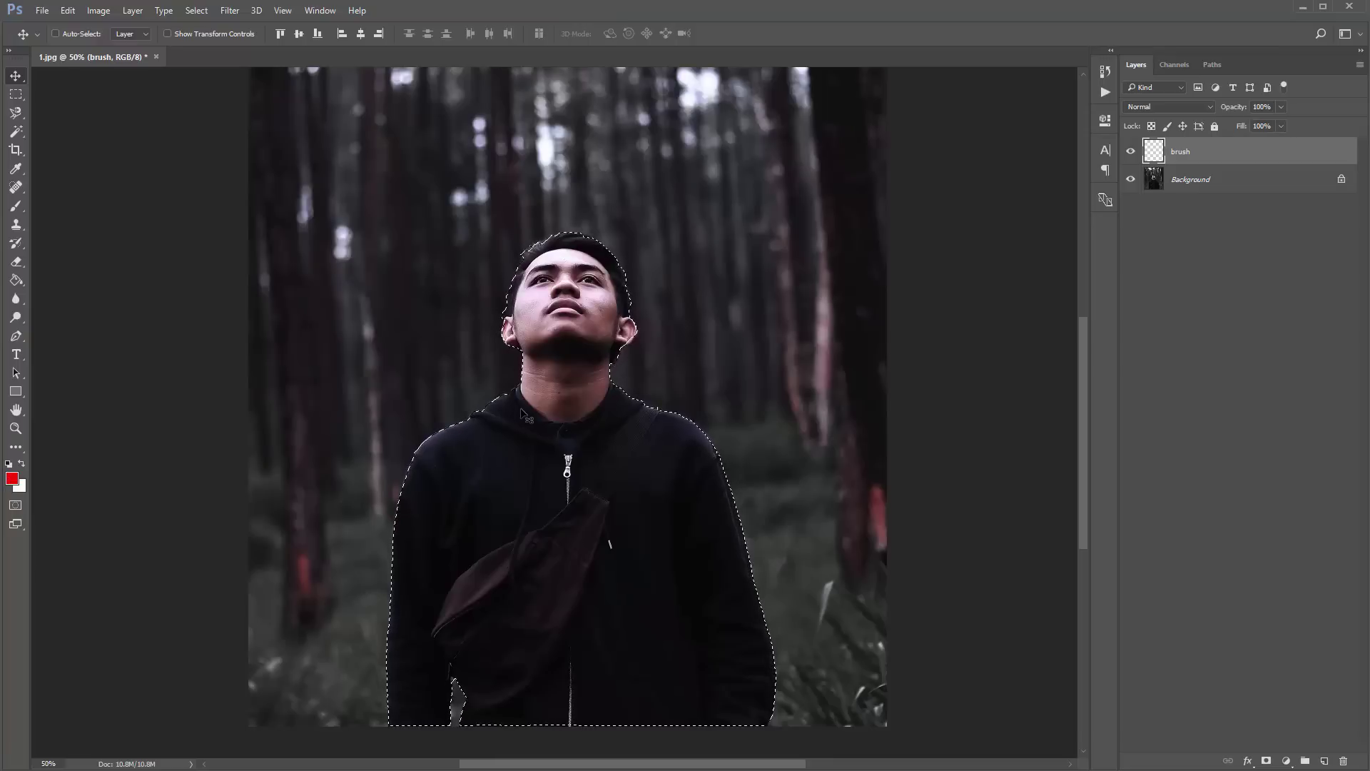
pyautogui.hotkey('alt', 'BackSpace')
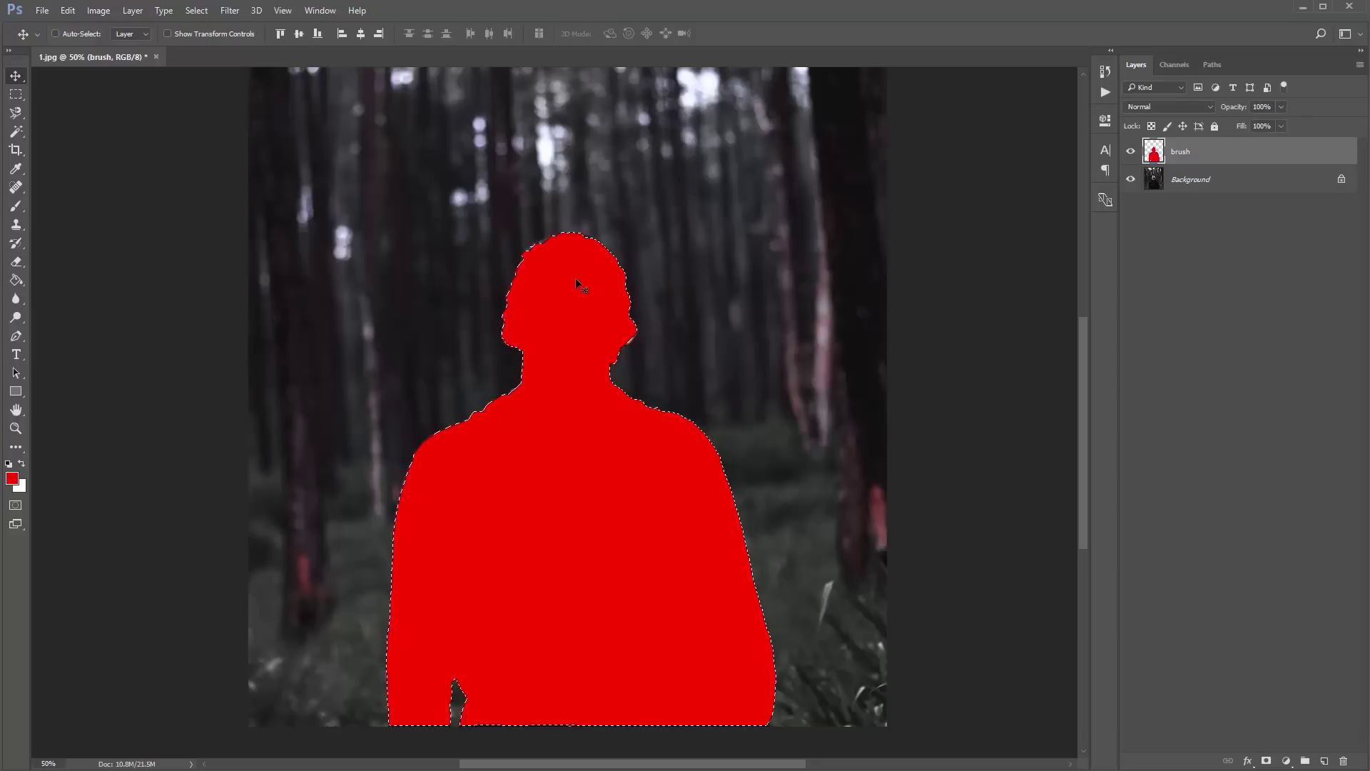
pyautogui.hotkey('ctrl', 'd')
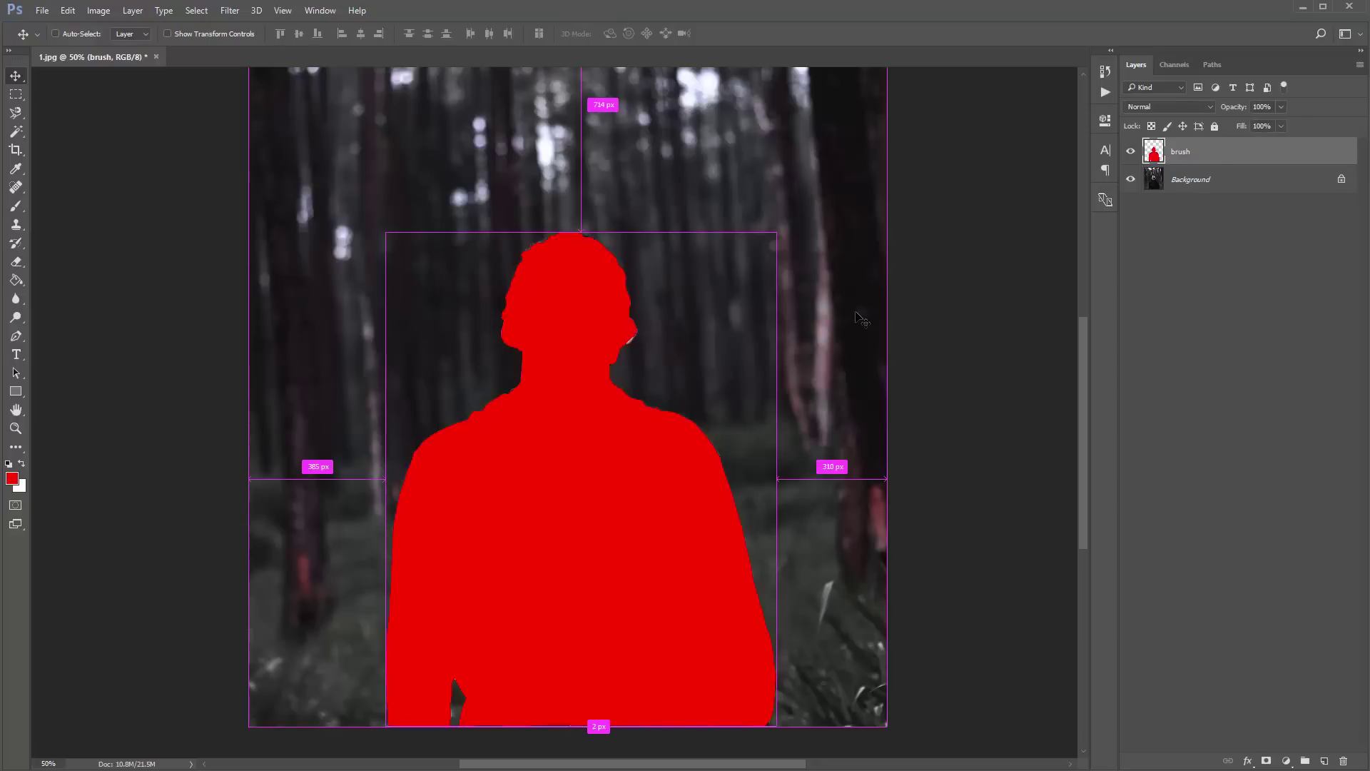
# Step: Compare the photo without and with the red fill by hiding the brush layer and showing it again
pyautogui.press('ctrl')
pyautogui.moveTo(832, 294); pyautogui.dragTo(836, 298)
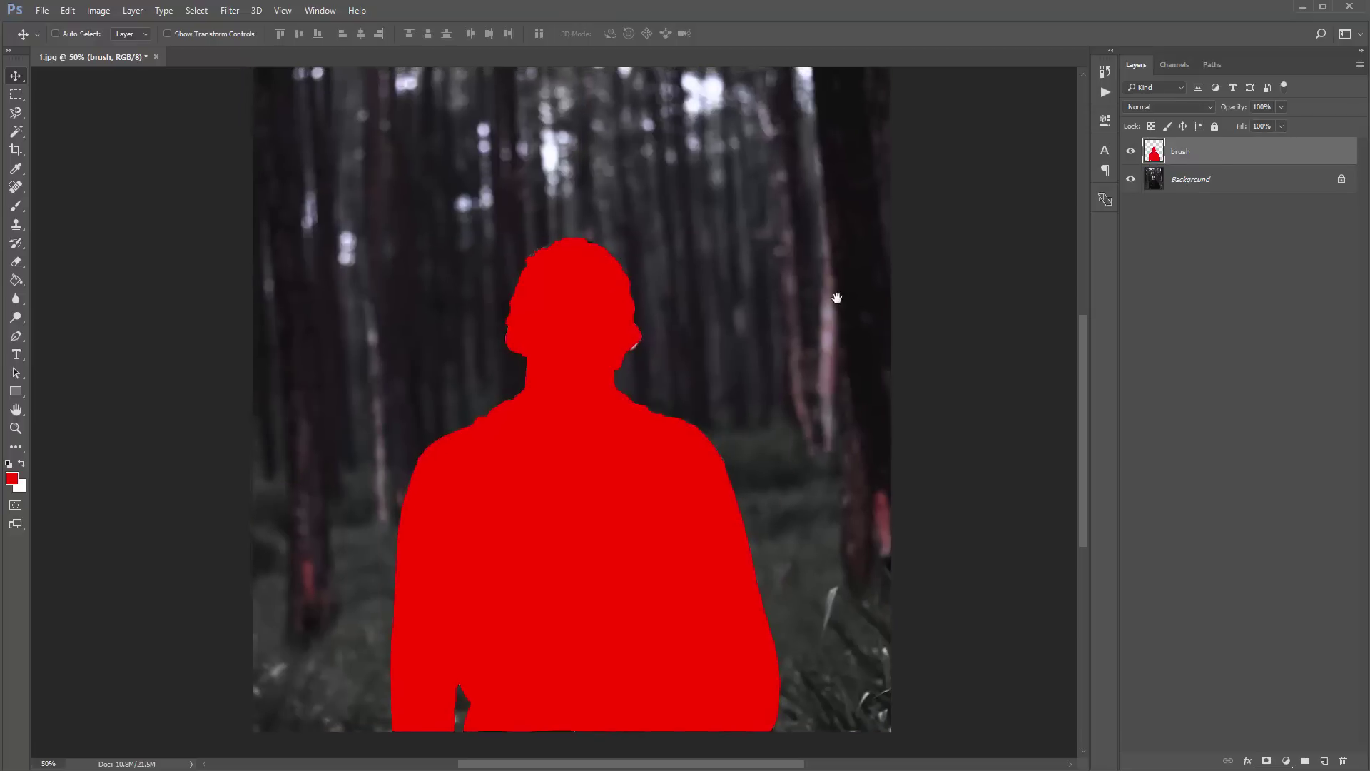
pyautogui.scroll(-1, 837, 298)
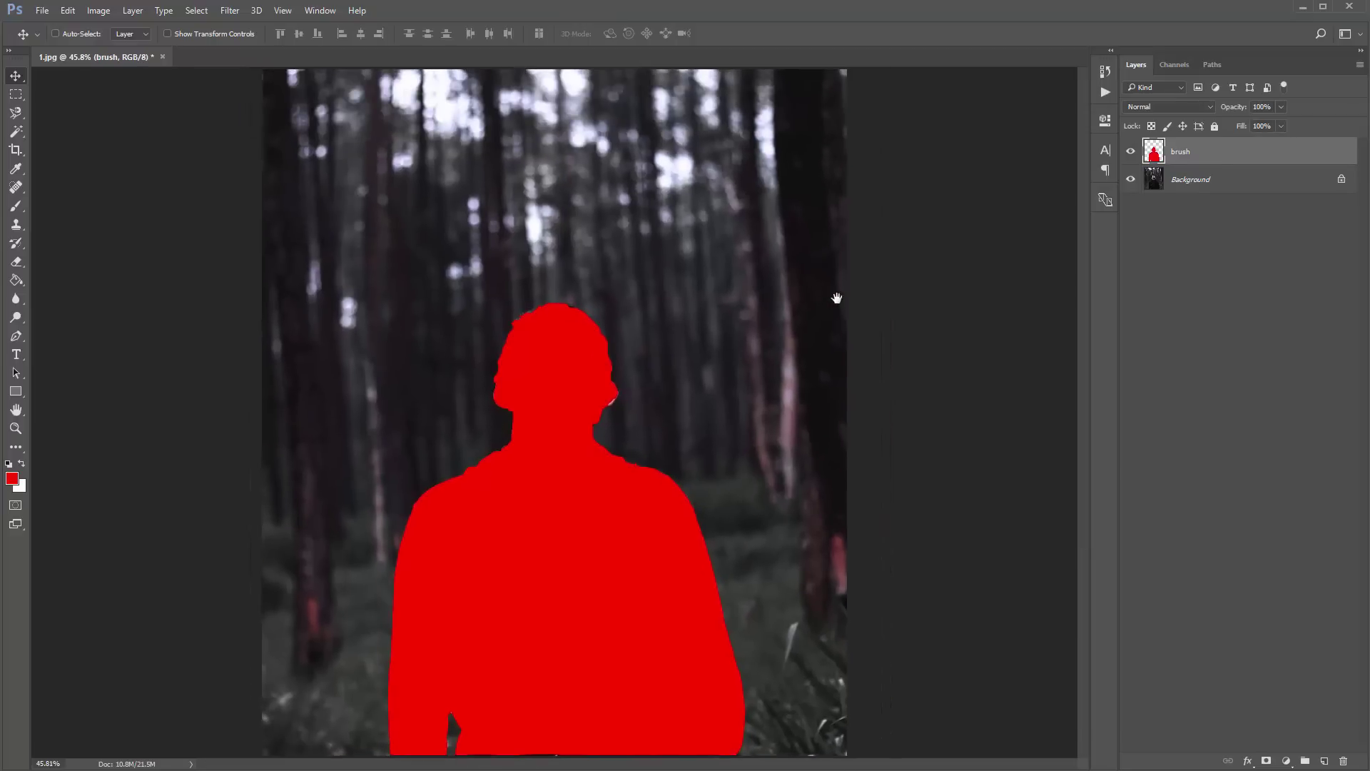
pyautogui.click(1131, 153)
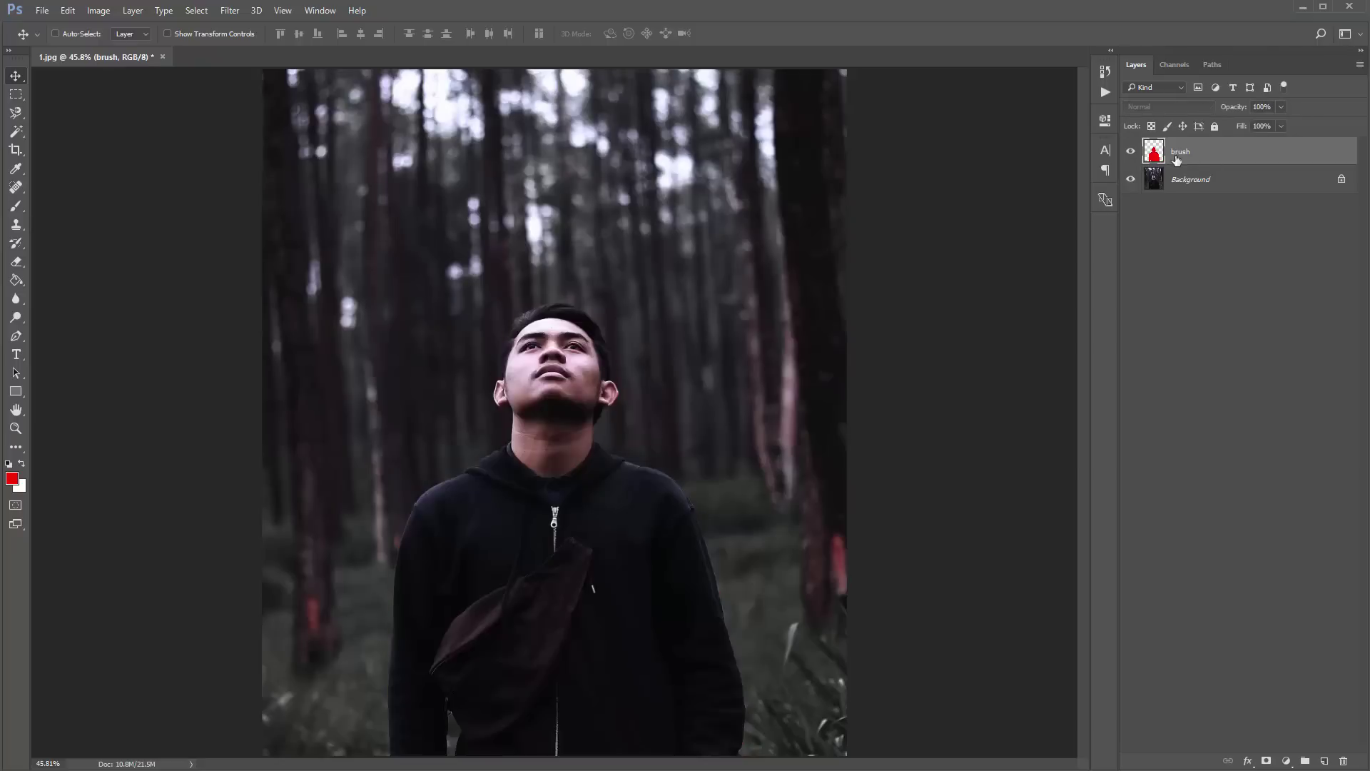
pyautogui.moveTo(707, 312)
pyautogui.mouseDown()
pyautogui.moveTo(645, 277)
pyautogui.moveTo(695, 262)
pyautogui.mouseUp()
pyautogui.hotkey('ctrl', 'z')
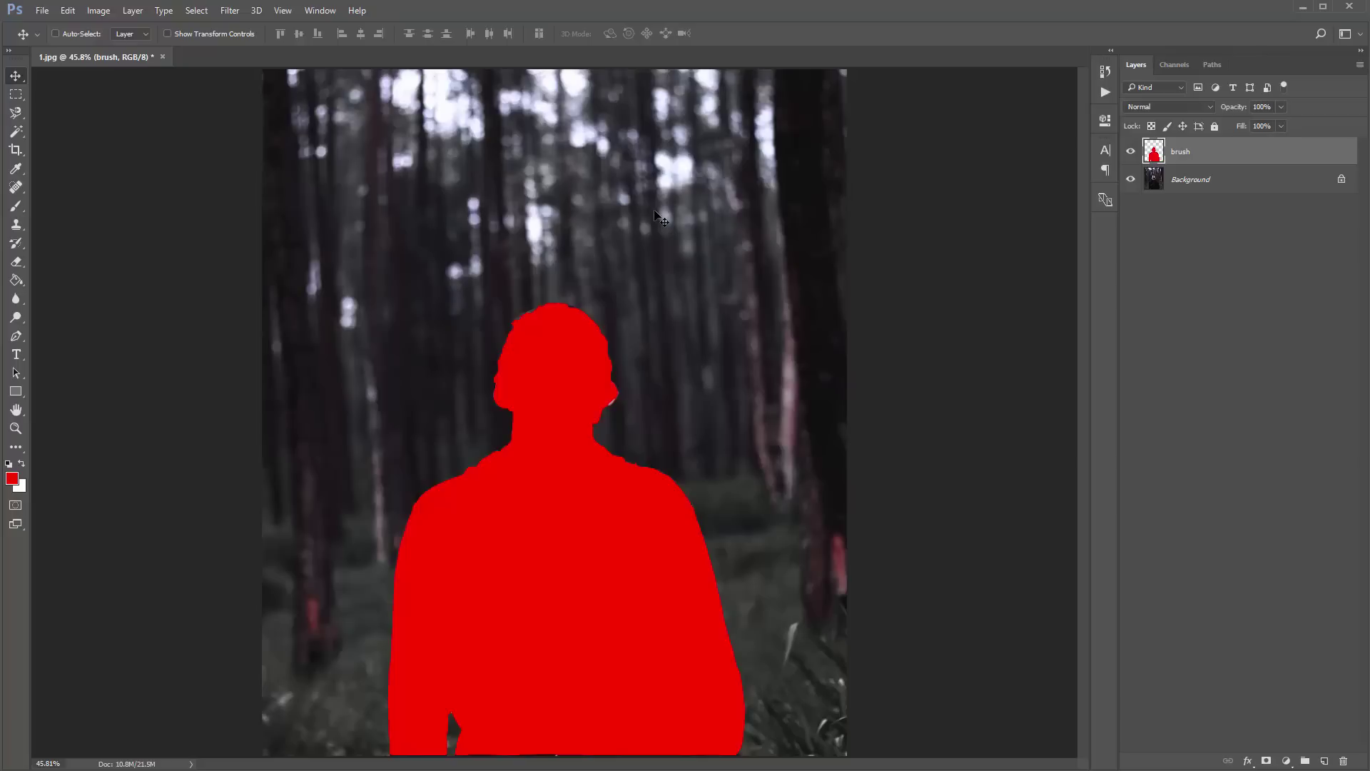
# Step: Load the Dimension.atn action set from the Dimension folder
pyautogui.click(319, 10)
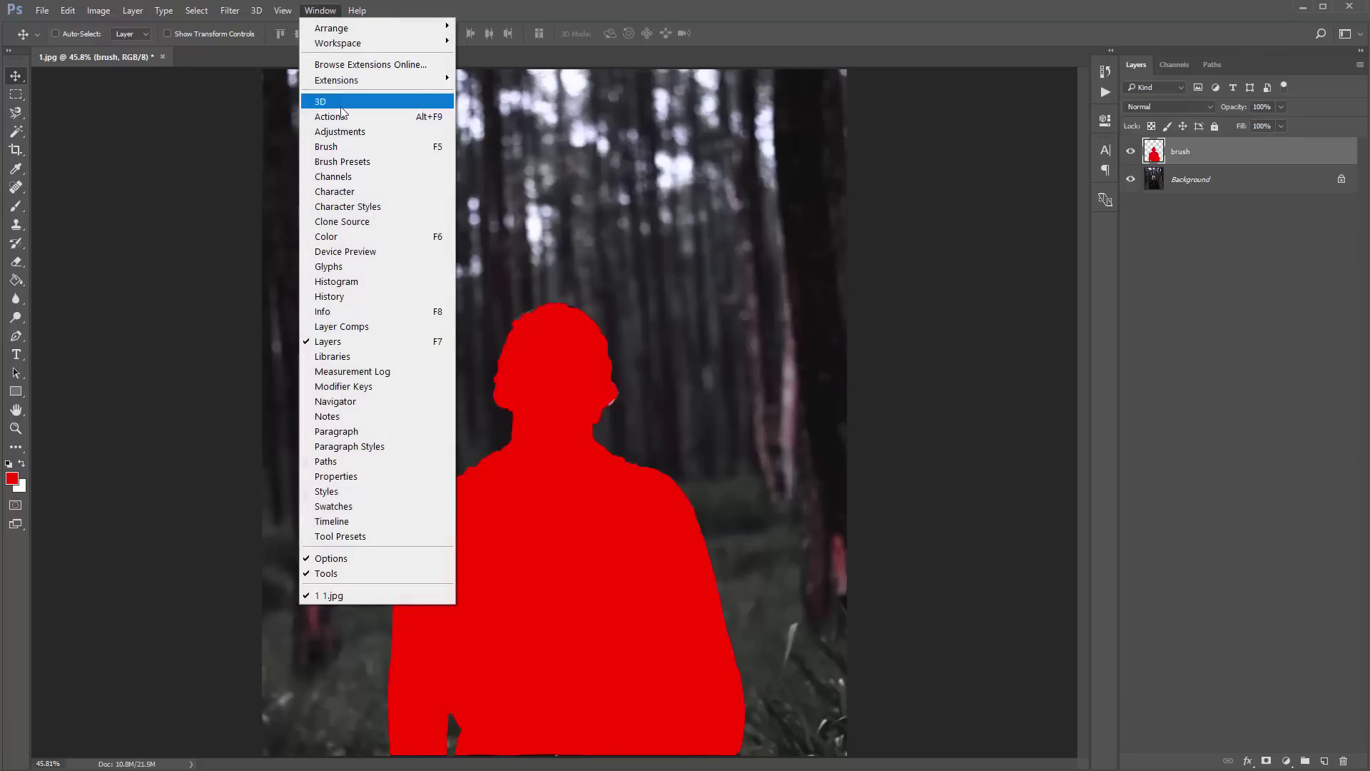
pyautogui.click(342, 117)
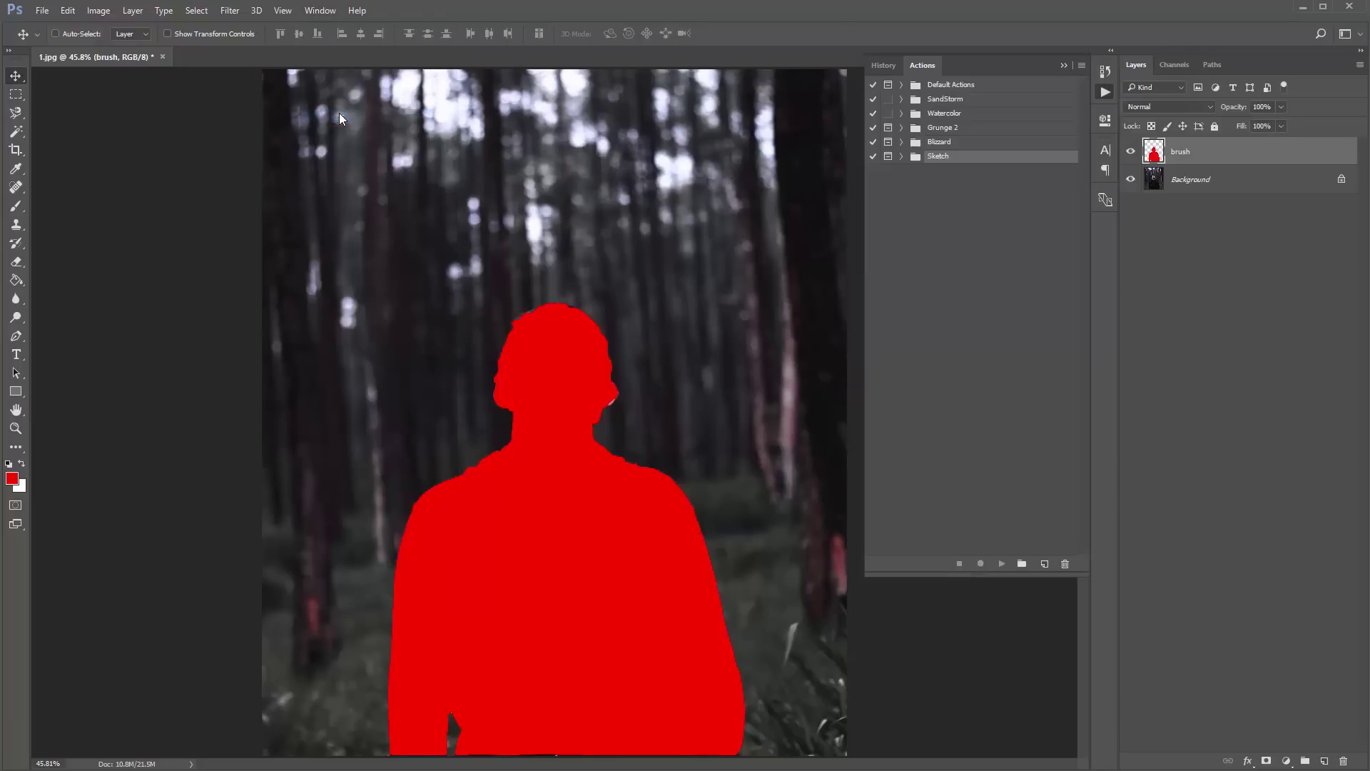
pyautogui.click(1081, 66)
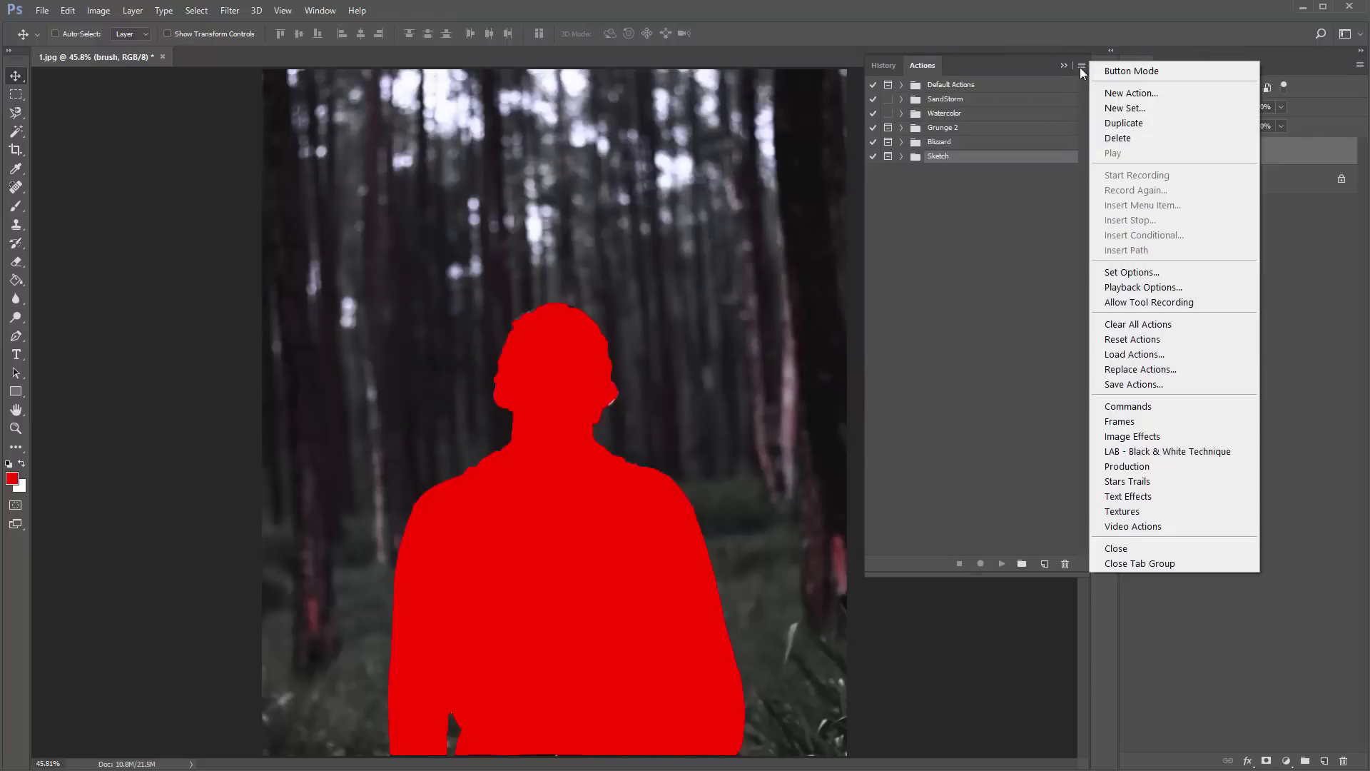
pyautogui.click(1174, 355)
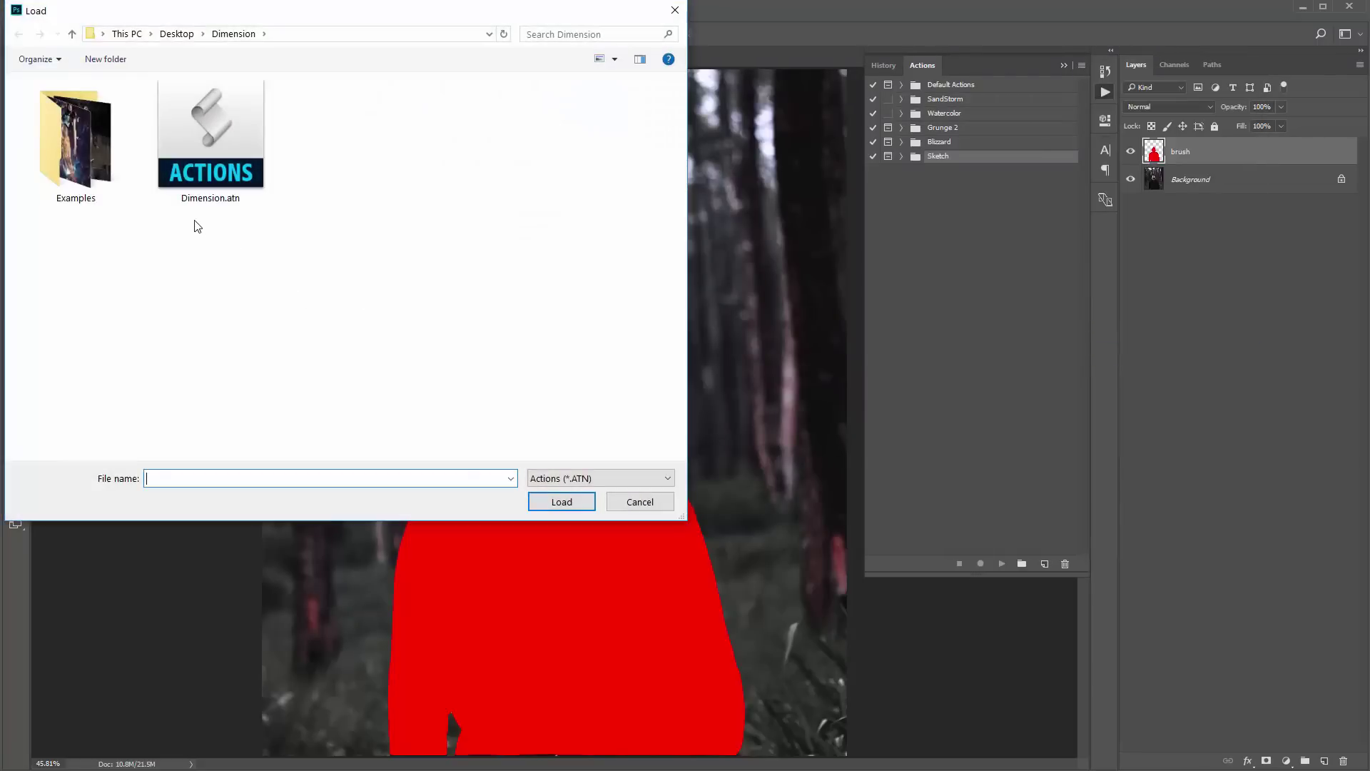
pyautogui.doubleClick(222, 150)
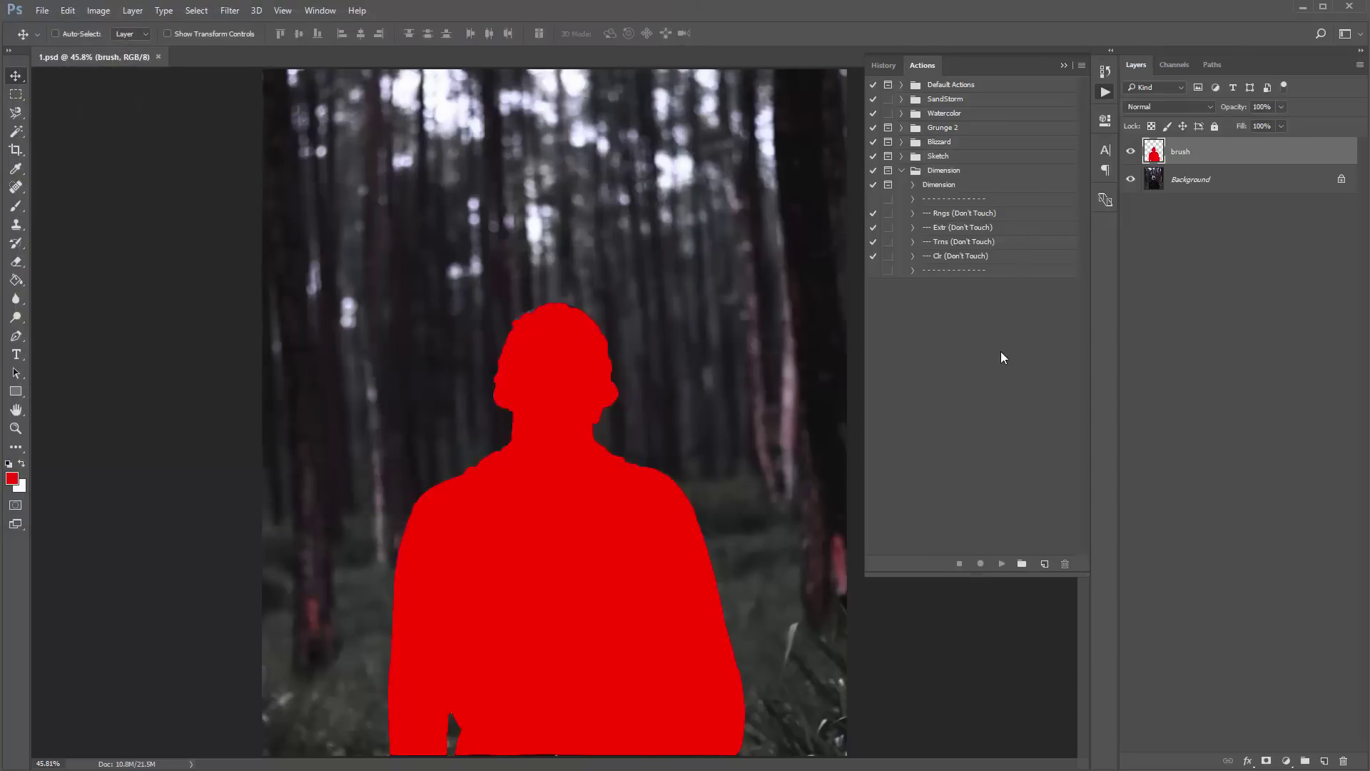
# Step: Examine the contents of the Dimension action set, including the main action and the "Don't Touch" actions between the divider lines
pyautogui.click(952, 174)
pyautogui.click(902, 172)
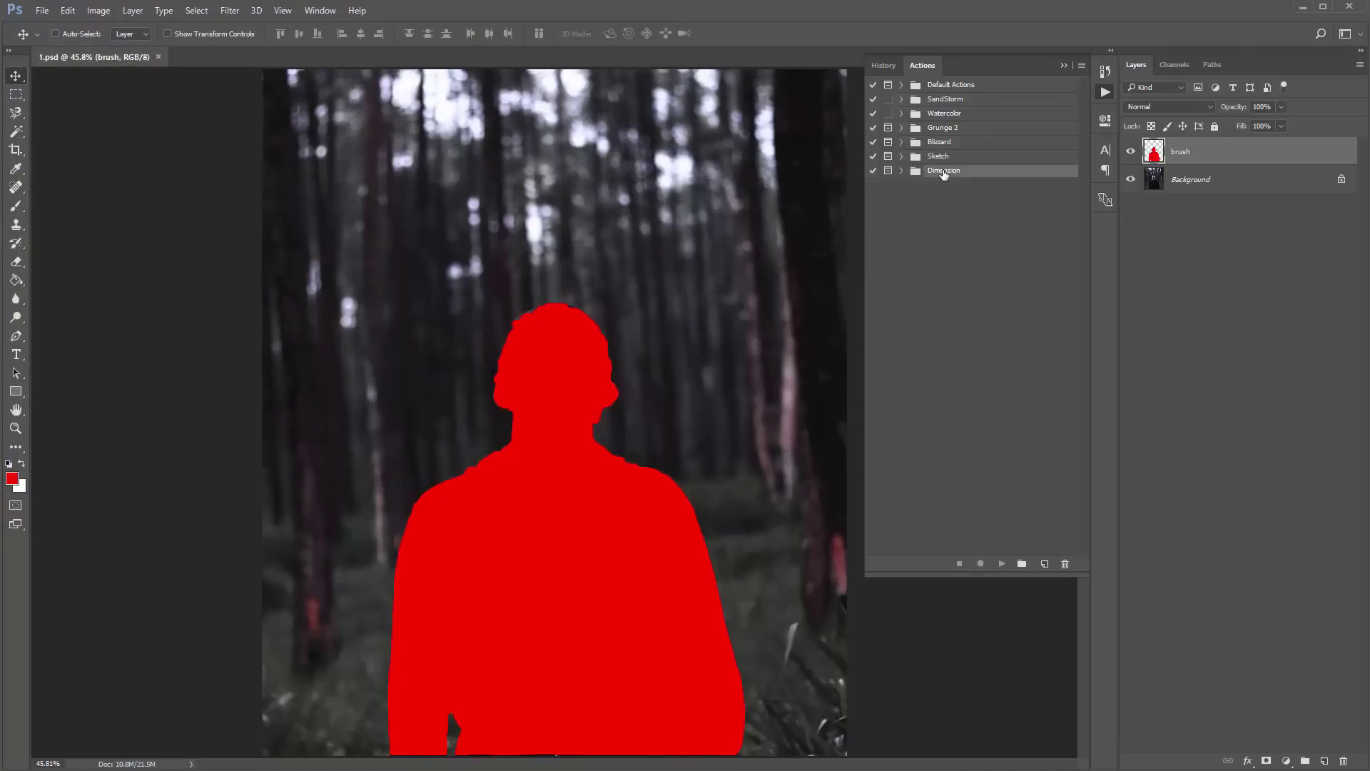
pyautogui.click(903, 173)
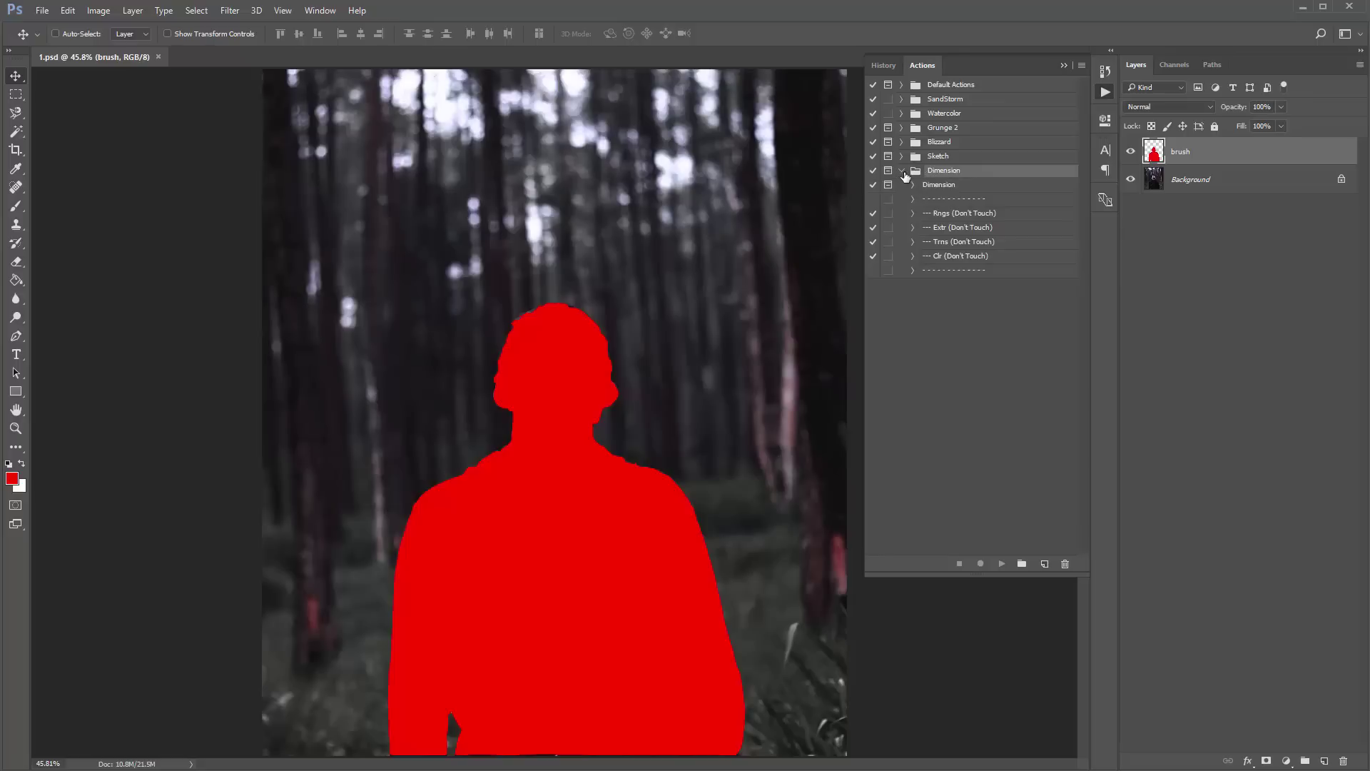
pyautogui.click(945, 187)
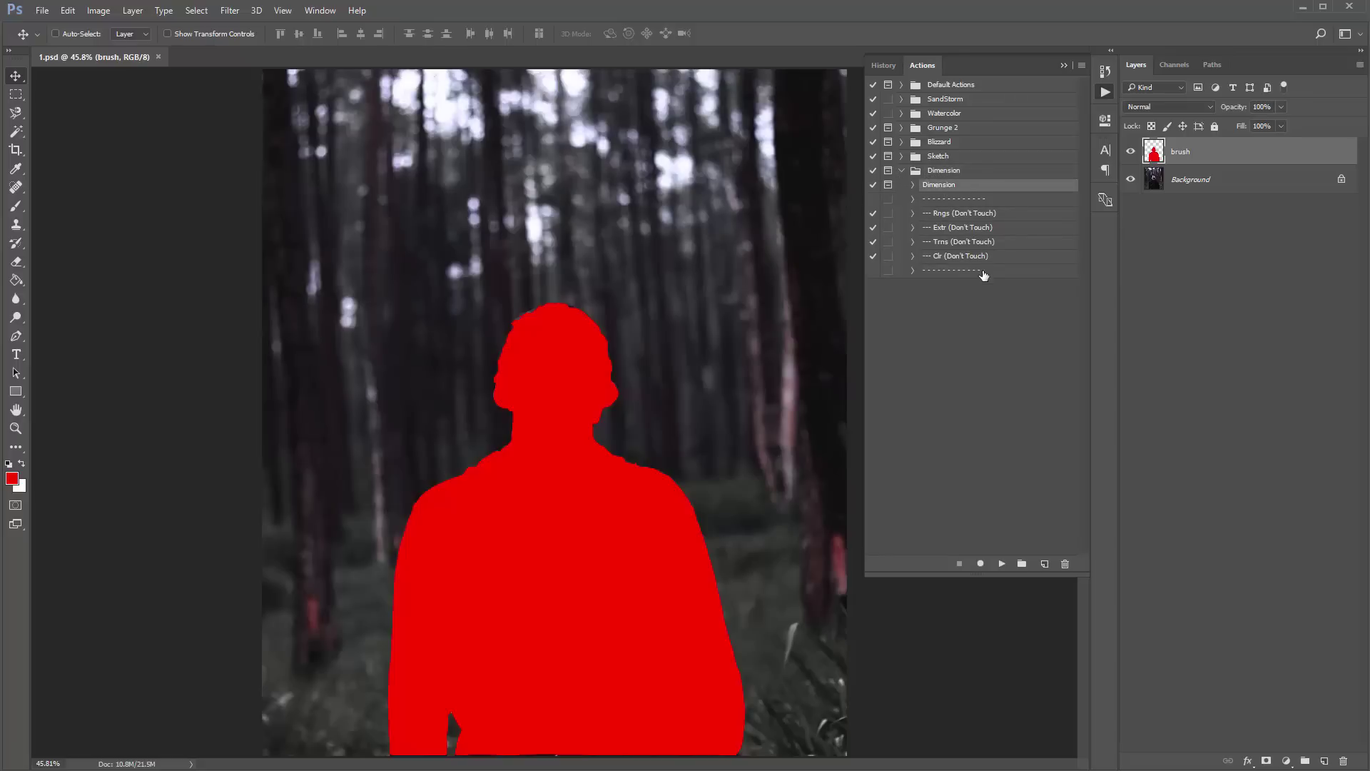
pyautogui.click(987, 283)
pyautogui.click(971, 200)
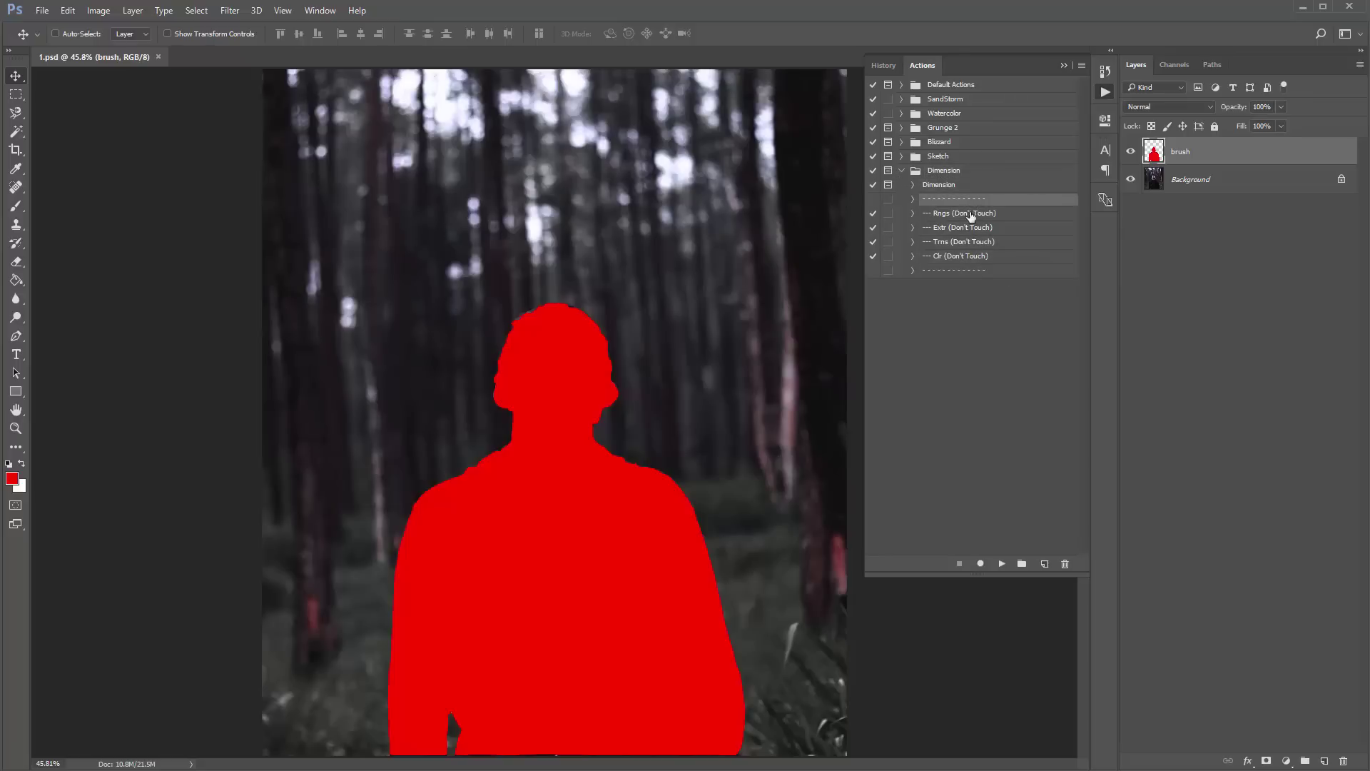
pyautogui.keyDown('shift'); pyautogui.click(977, 270); pyautogui.keyUp('shift')
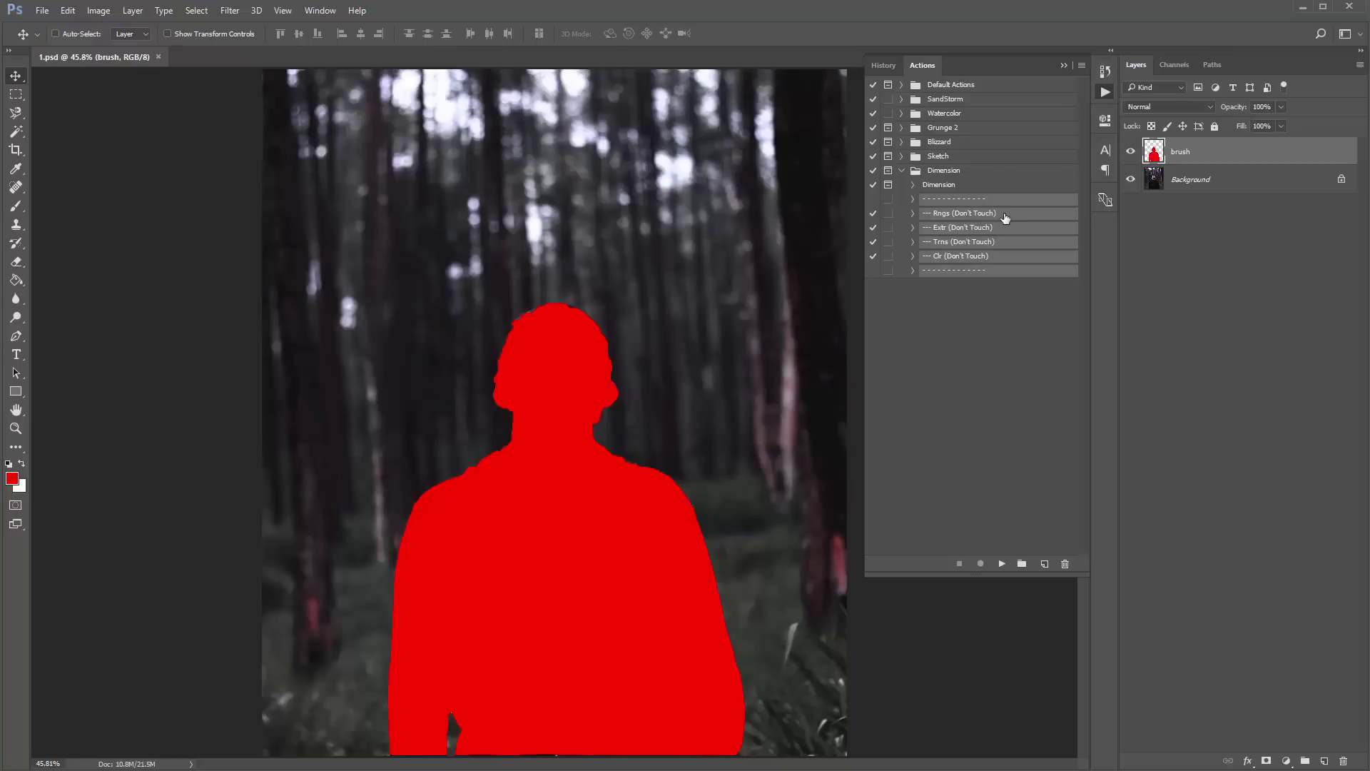
pyautogui.click(976, 201)
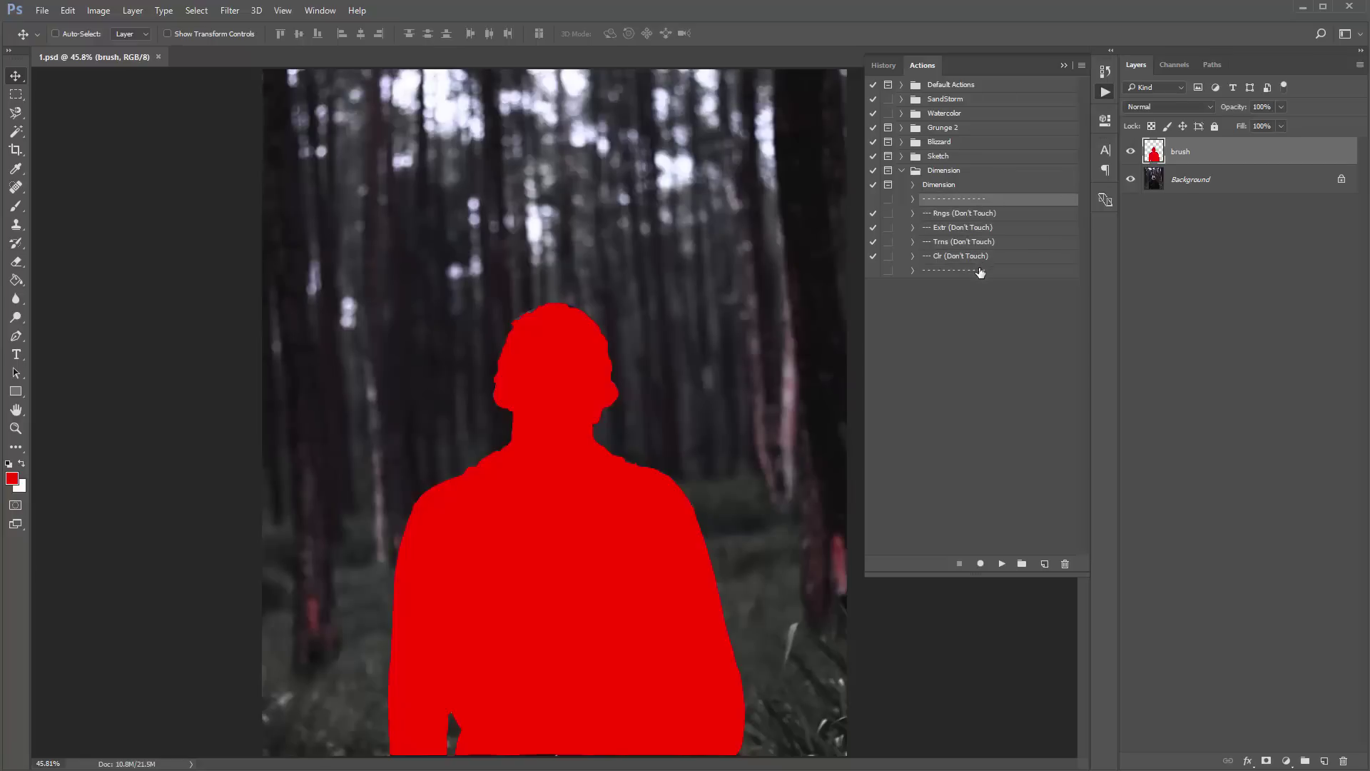
pyautogui.click(980, 272)
pyautogui.keyDown('ctrl'); pyautogui.click(977, 202); pyautogui.keyUp('ctrl')
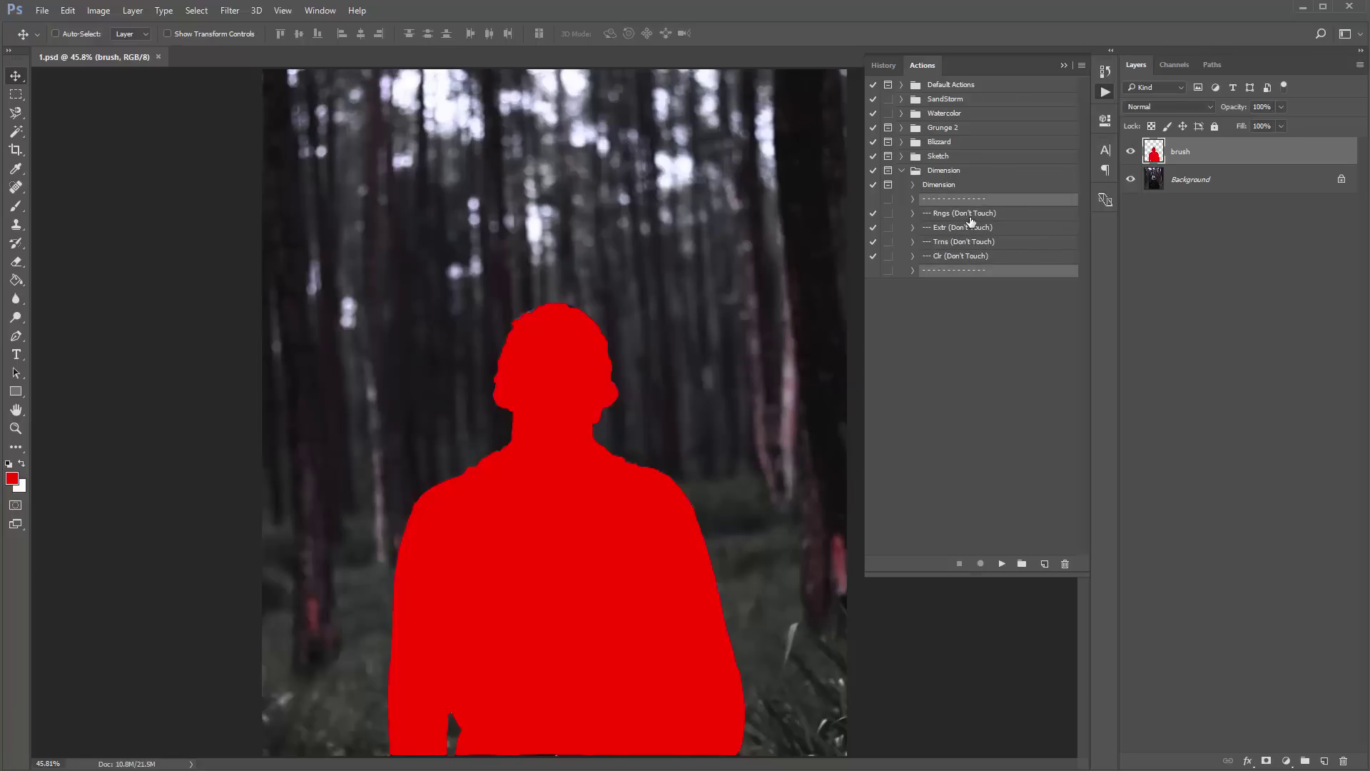
# Step: Play the Dimension action on the photo and continue past its glass pattern instructions to the Pattern Overlay settings
pyautogui.click(949, 187)
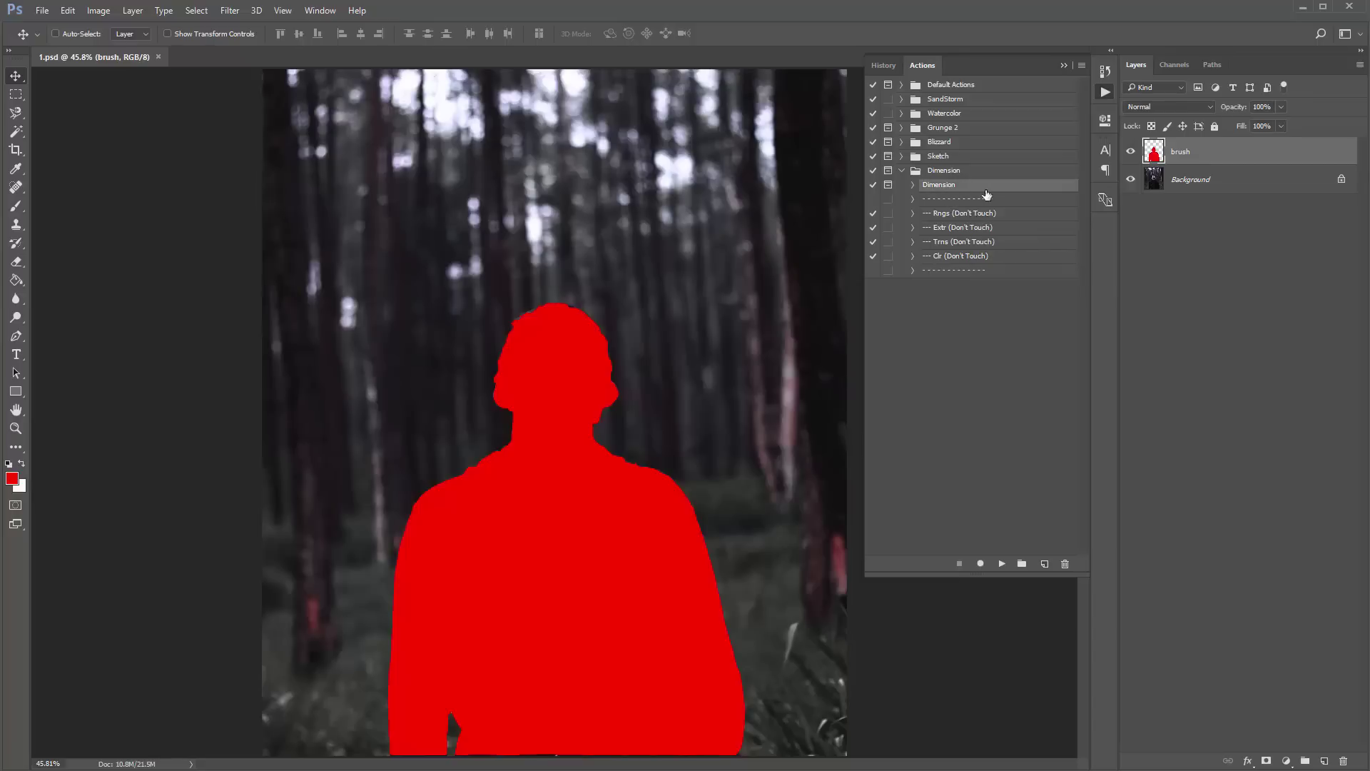
pyautogui.click(1003, 565)
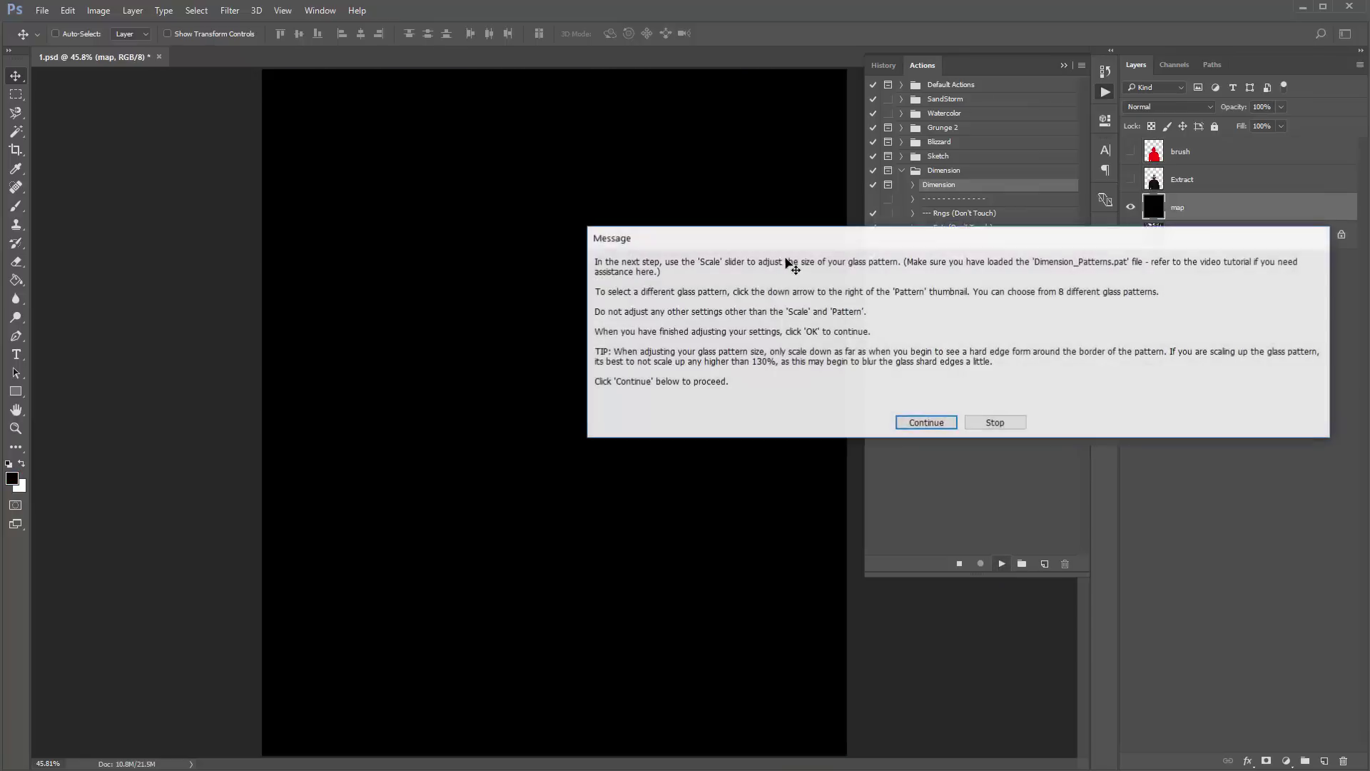
pyautogui.moveTo(718, 224); pyautogui.dragTo(502, 205)
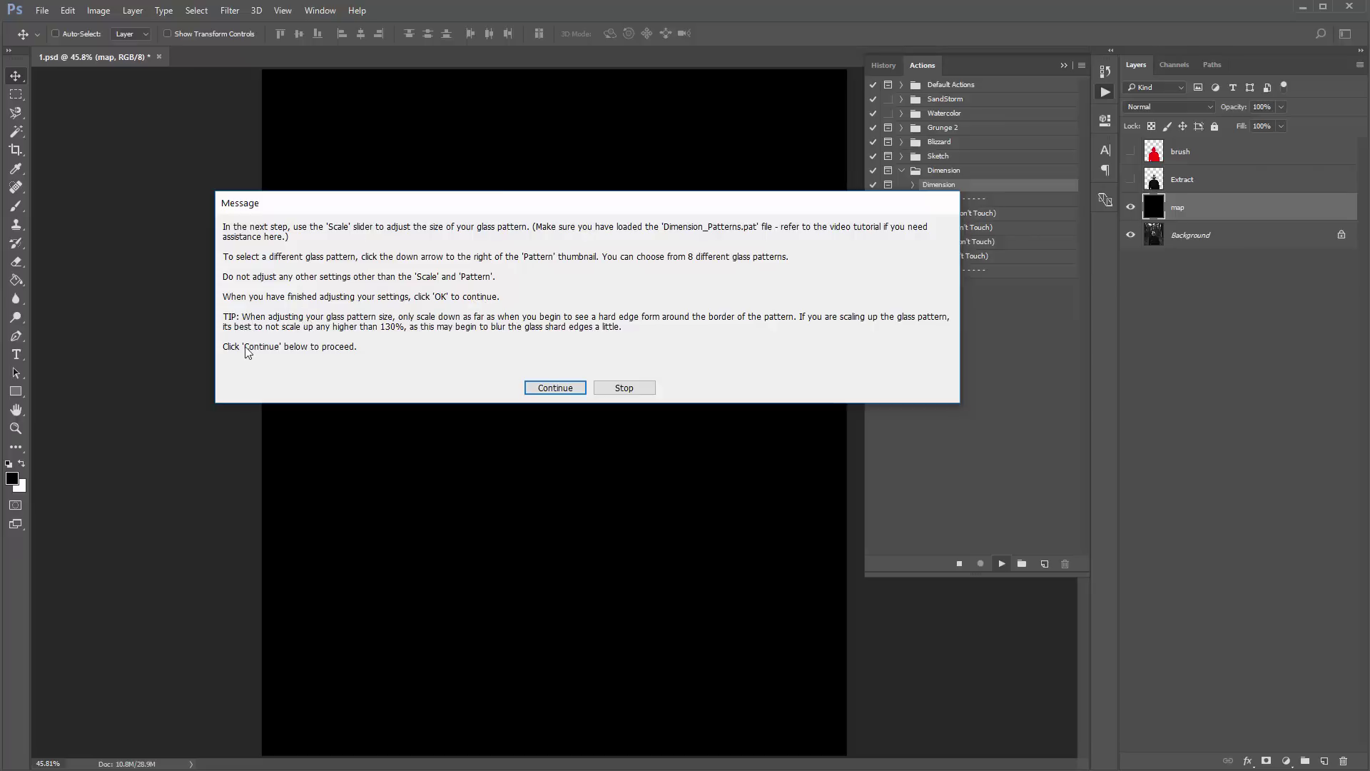
pyautogui.moveTo(475, 200); pyautogui.dragTo(465, 193)
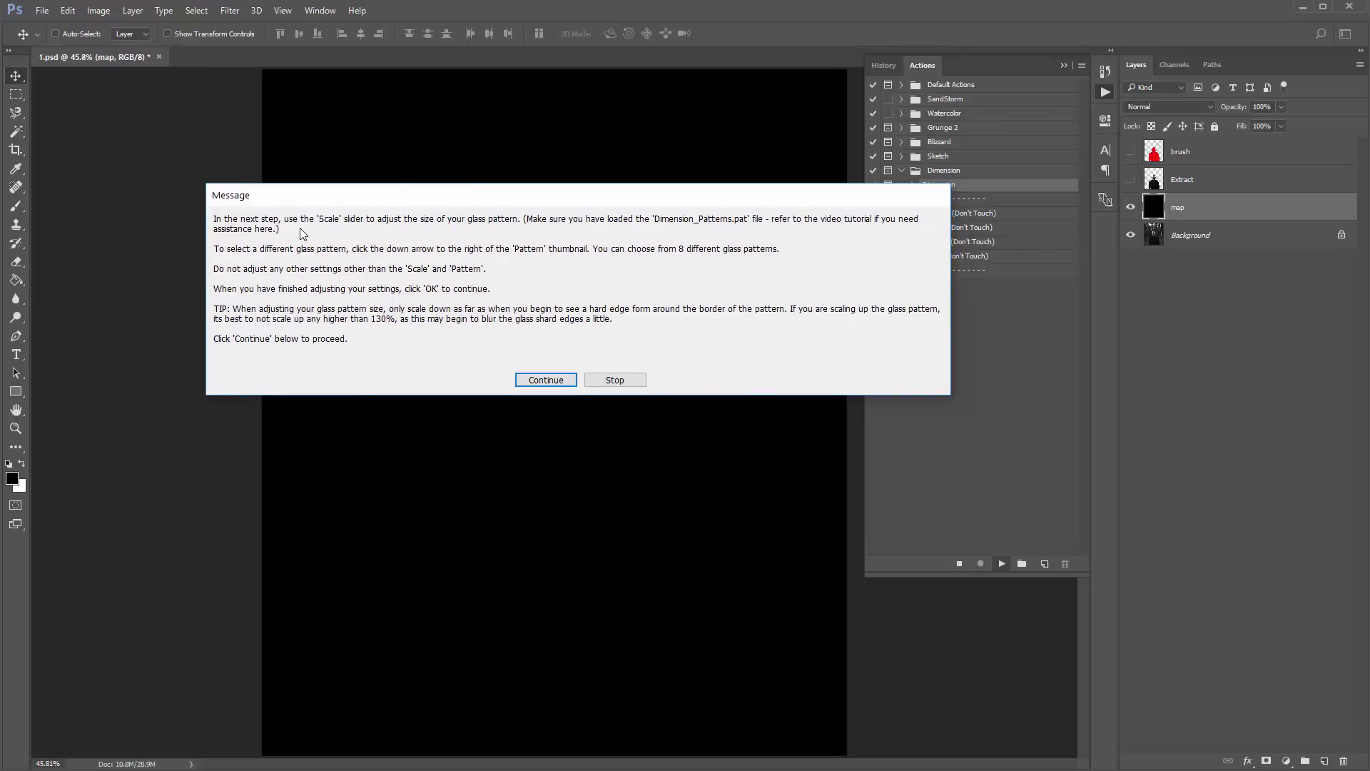
pyautogui.click(536, 381)
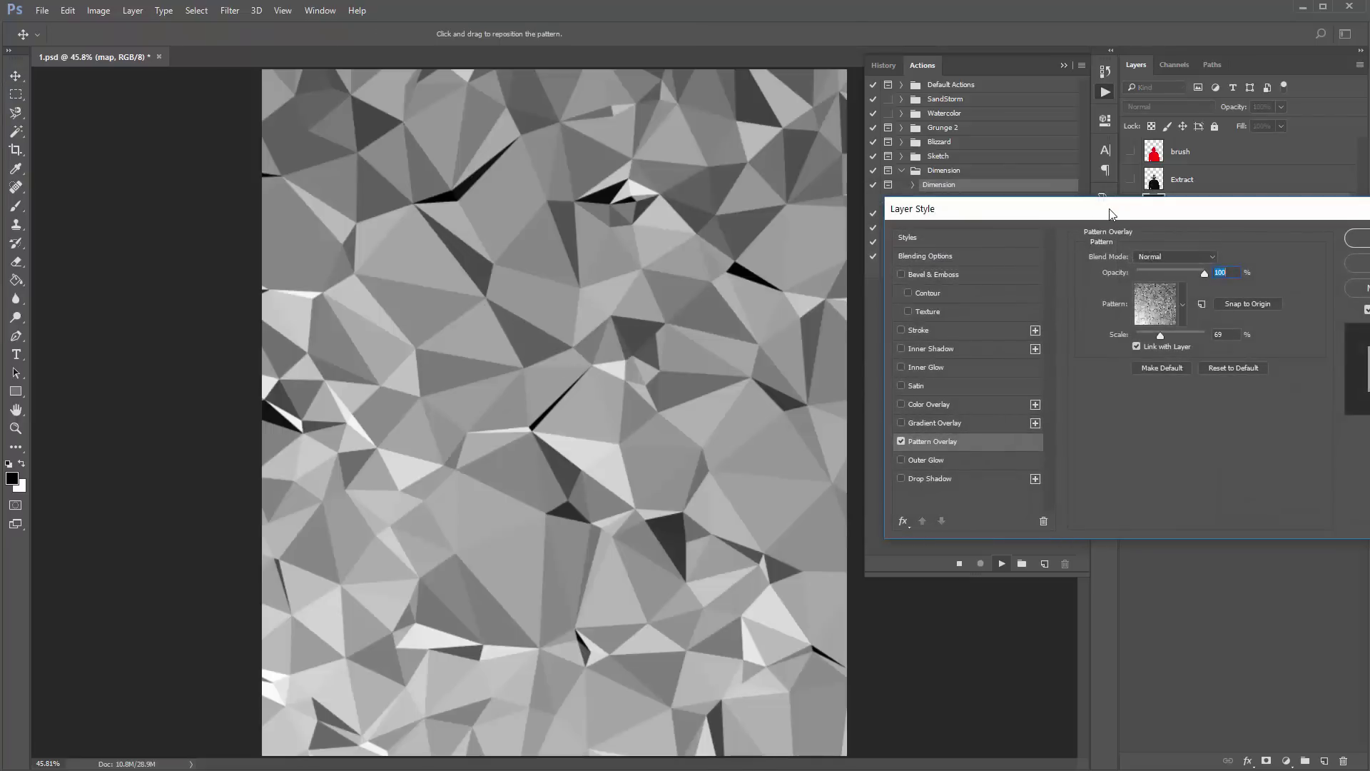
# Step: Try different Pattern Overlay scales on the map layer, from 97% down to 33%, and end at 36%
pyautogui.moveTo(1110, 213); pyautogui.dragTo(350, 175)
pyautogui.moveTo(478, 175); pyautogui.dragTo(1044, 274)
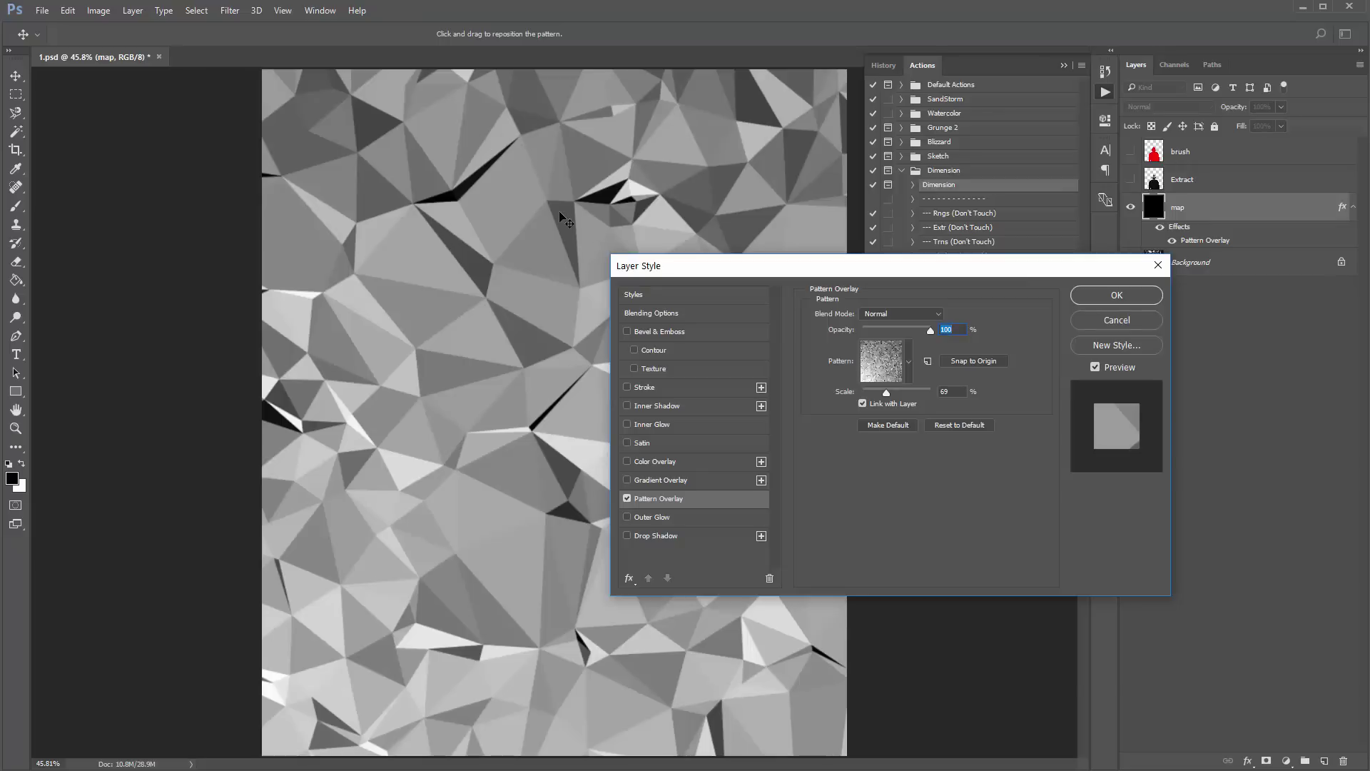
pyautogui.moveTo(986, 267); pyautogui.dragTo(726, 199)
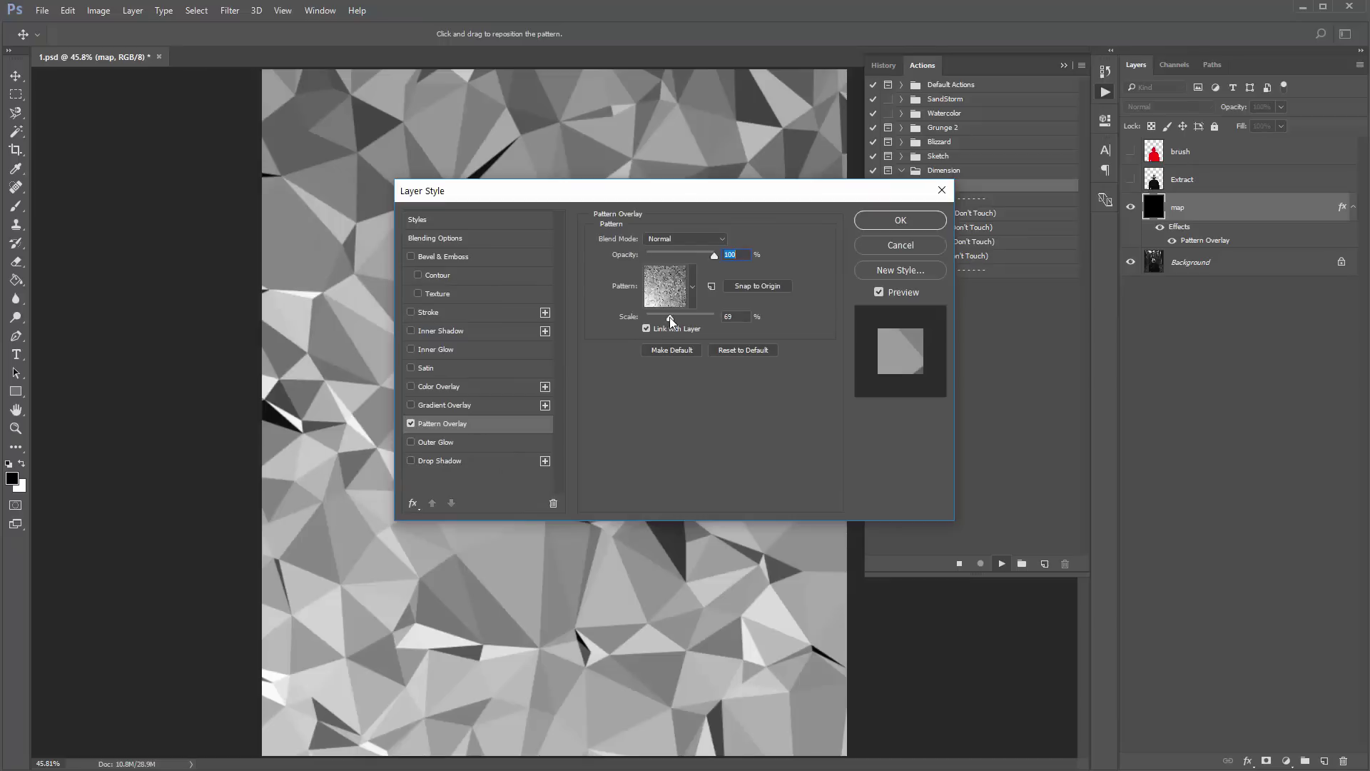
pyautogui.moveTo(669, 317); pyautogui.dragTo(679, 322)
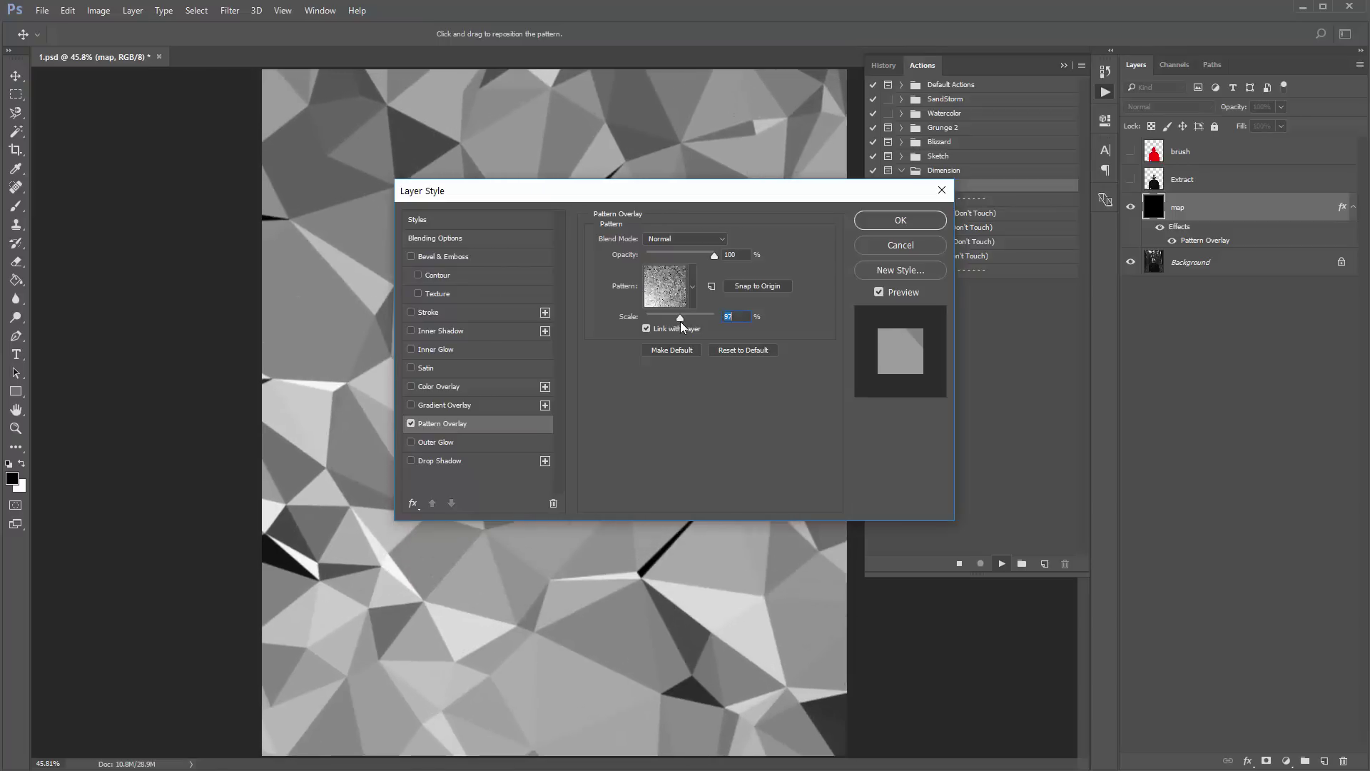
pyautogui.moveTo(662, 190); pyautogui.dragTo(887, 164)
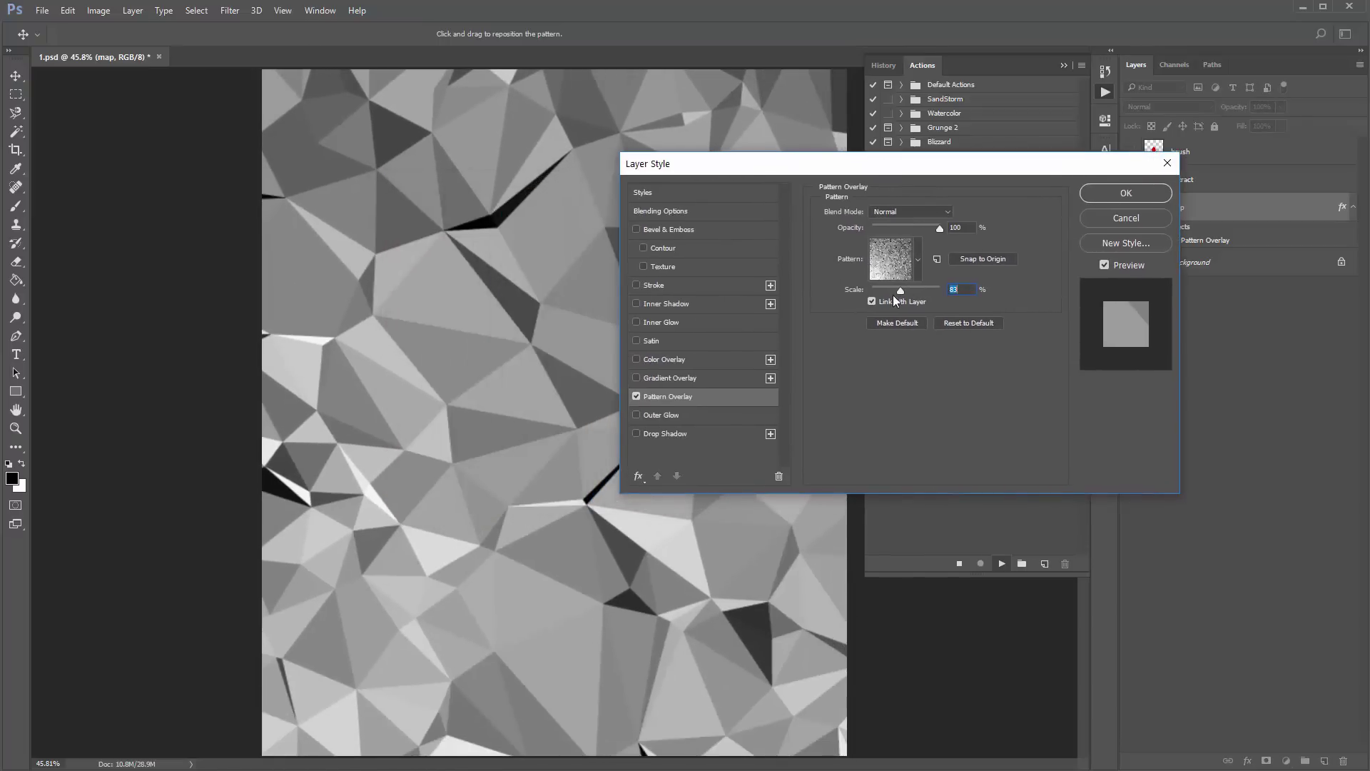
pyautogui.moveTo(900, 289); pyautogui.dragTo(889, 289)
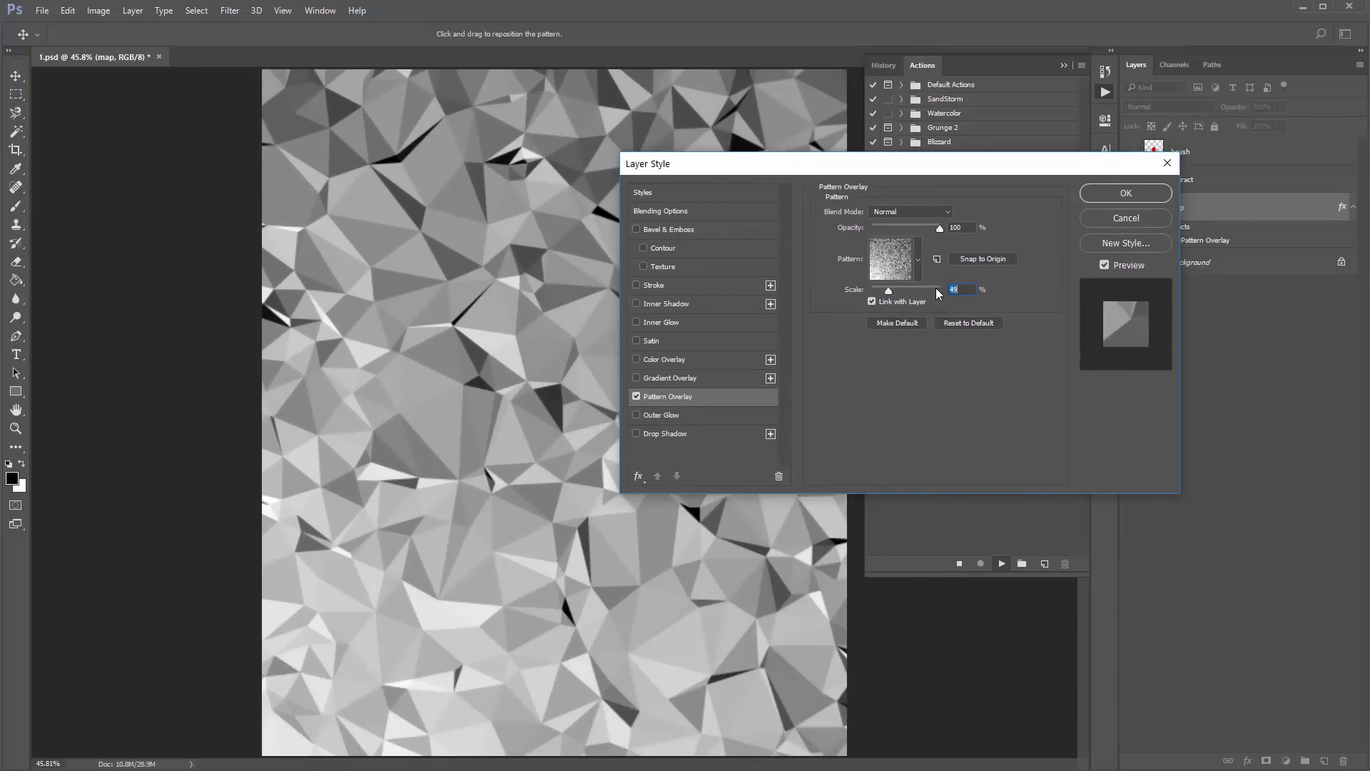
pyautogui.scroll(-11, 963, 289)
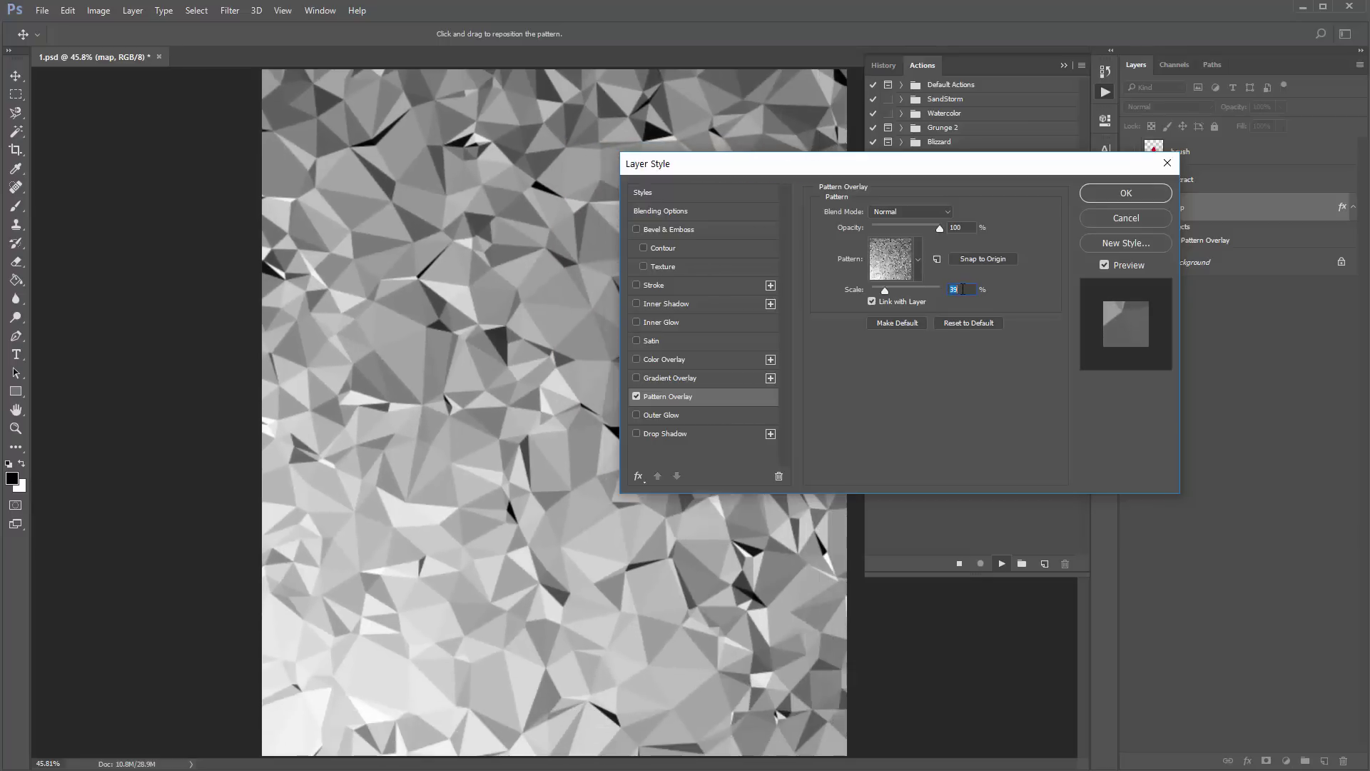
pyautogui.scroll(-3, 963, 289)
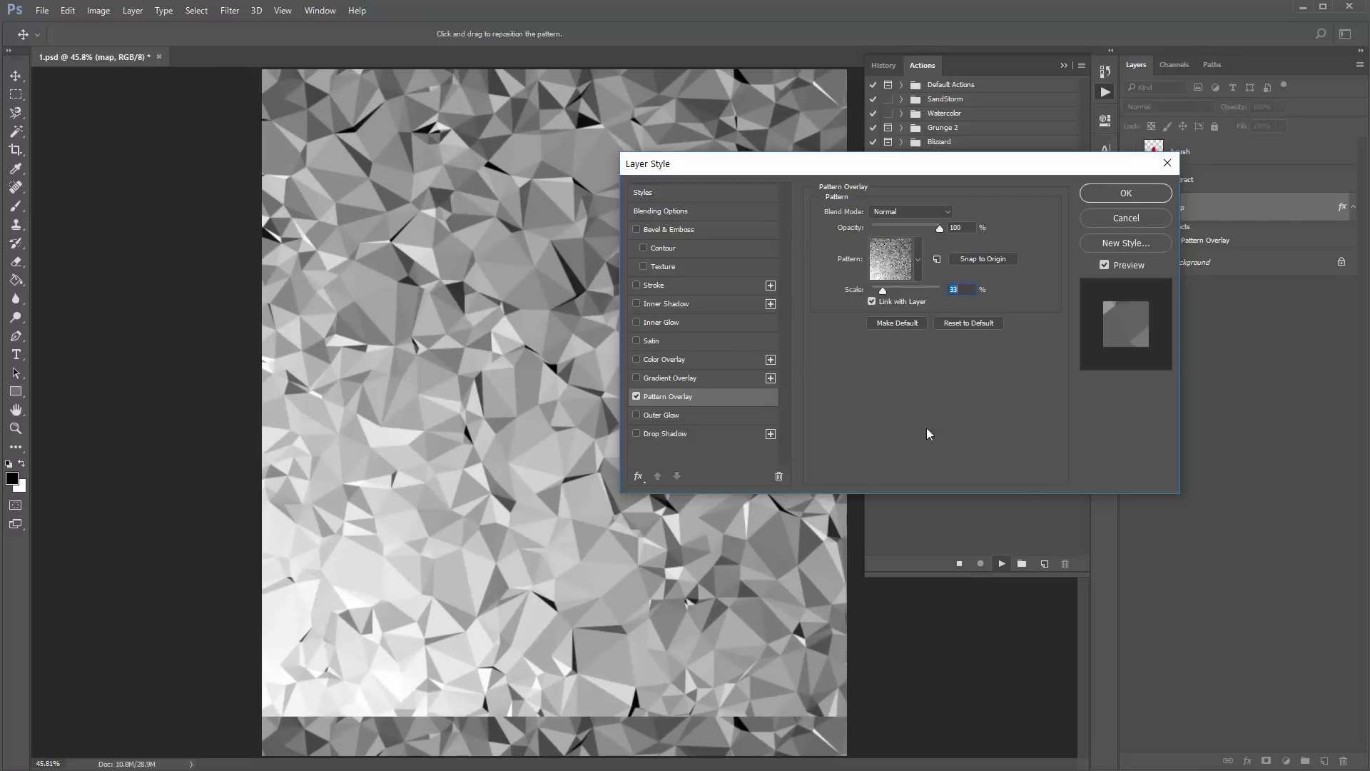
pyautogui.scroll(3, 966, 292)
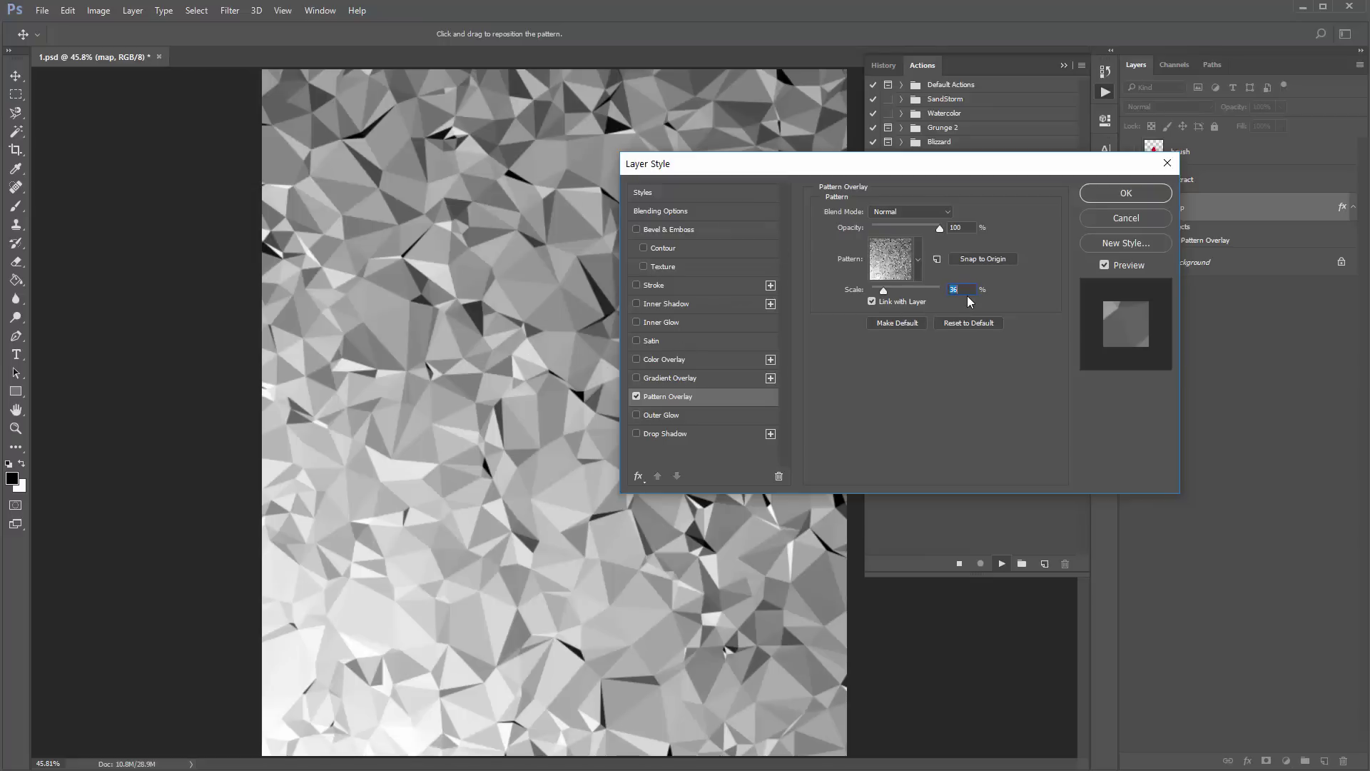
# Step: Try gradually larger glass shapes by raising the Pattern Overlay scale to 134%
pyautogui.press('Up')
pyautogui.press('Up')
pyautogui.press('Up')
pyautogui.press('Up')
pyautogui.press('Up')
pyautogui.press('Up')
pyautogui.press('Up')
pyautogui.moveTo(889, 290); pyautogui.dragTo(907, 291)
pyautogui.press('Up')
pyautogui.press('Up')
pyautogui.press('Up')
pyautogui.press('Up')
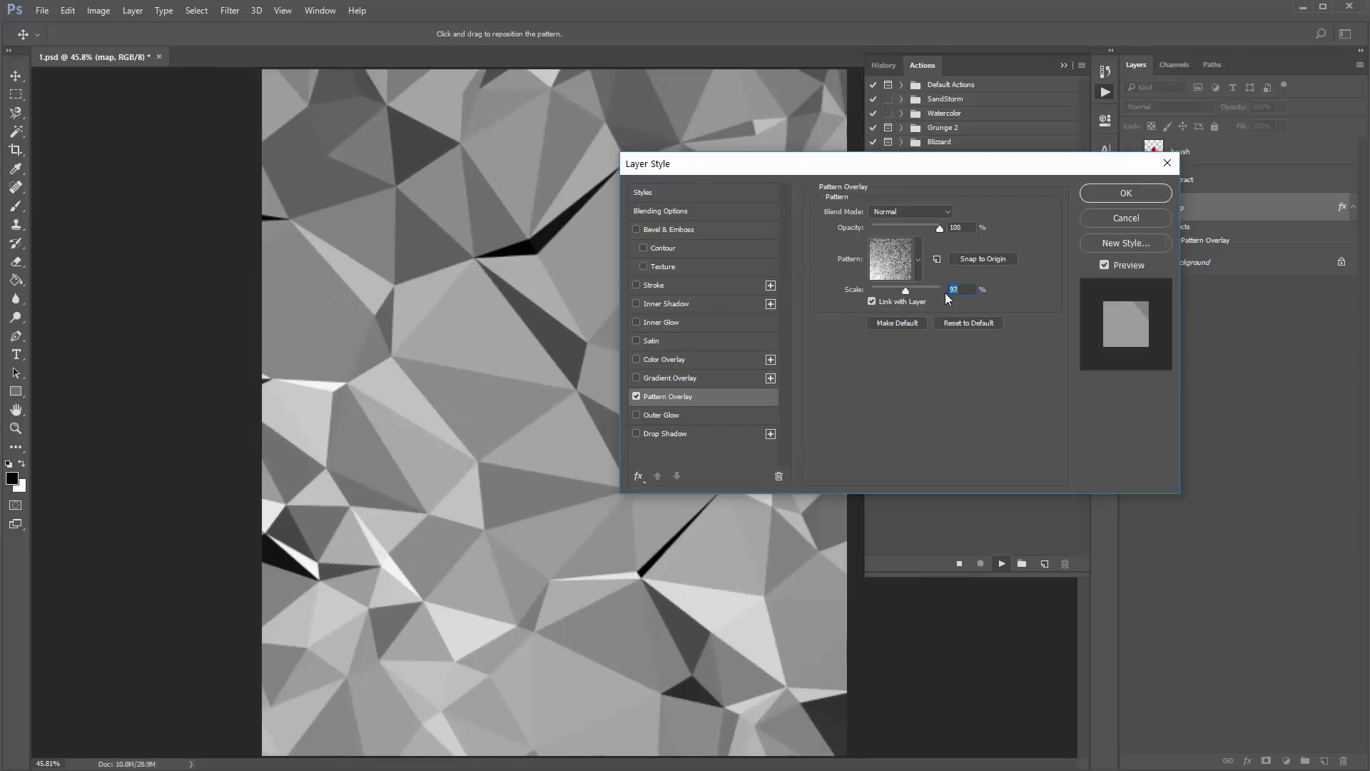
pyautogui.press('Up')
pyautogui.press('Up')
pyautogui.press('Up')
pyautogui.press('Up')
pyautogui.press('Up')
pyautogui.press('Up')
pyautogui.press('Up')
pyautogui.press('Up')
pyautogui.press('Up')
pyautogui.press('Up')
pyautogui.press('Up')
pyautogui.press('Up')
pyautogui.press('Up')
pyautogui.press('Up')
pyautogui.press('Up')
pyautogui.press('Up')
pyautogui.press('Up')
pyautogui.press('Up')
pyautogui.press('Up')
pyautogui.press('Up')
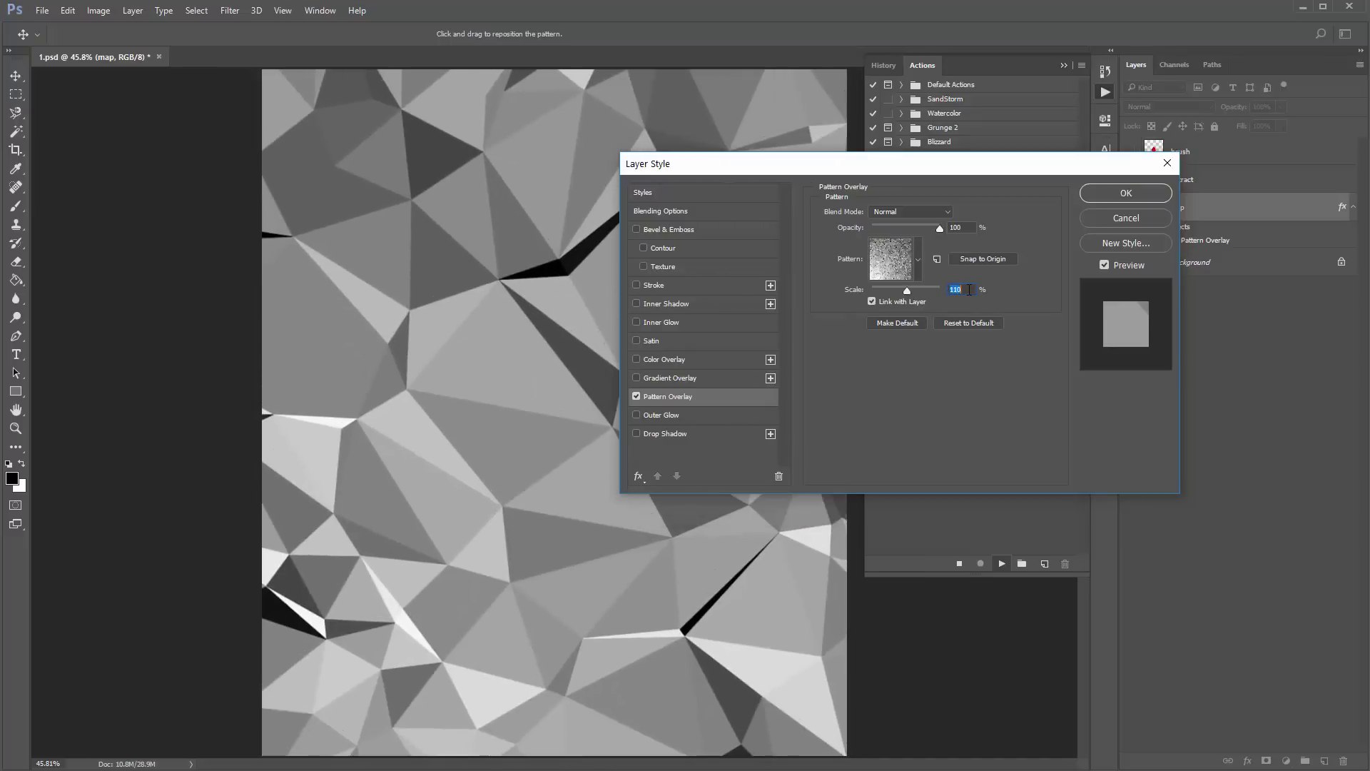
pyautogui.press('Up')
pyautogui.press('Up')
pyautogui.press('Up')
pyautogui.press('Up')
pyautogui.press('Up')
pyautogui.press('Up')
pyautogui.press('Up')
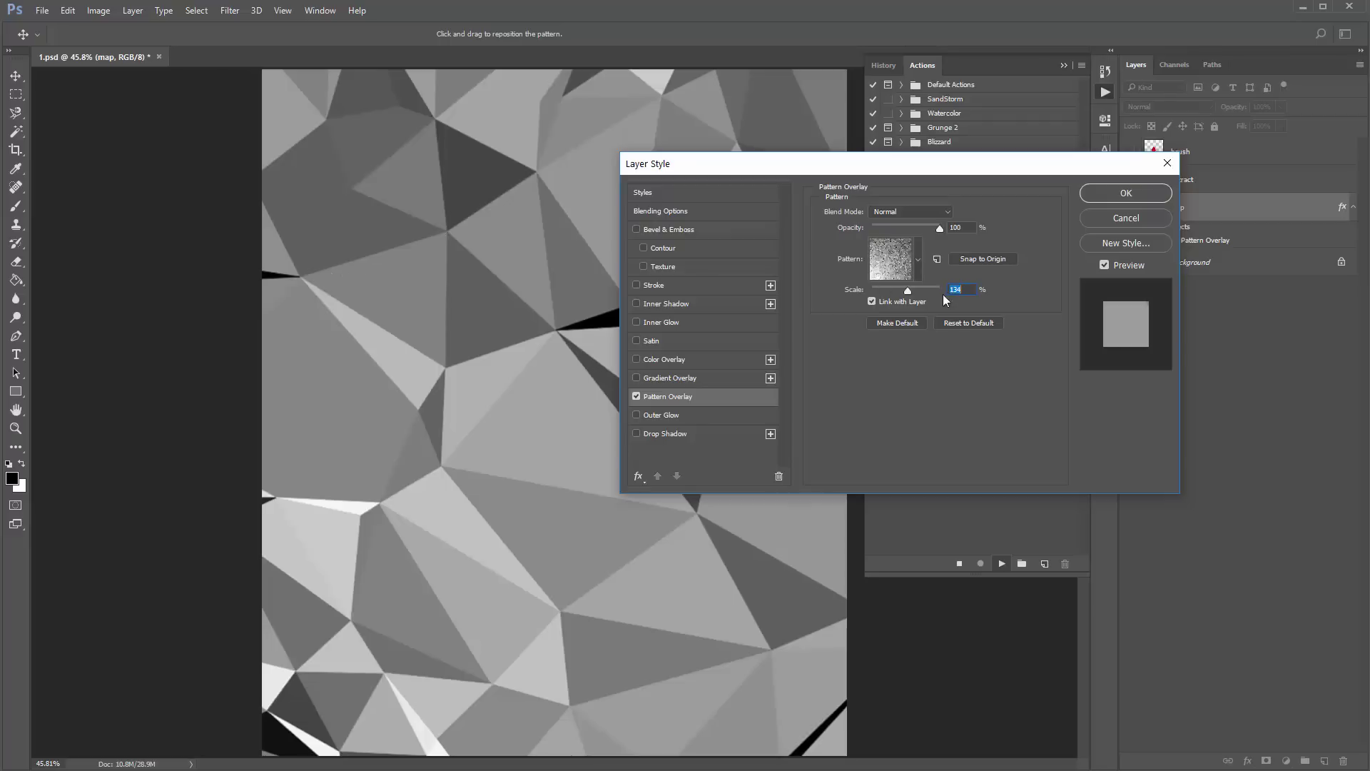
# Step: Vary the Pattern Overlay scale down and up again, and settle on 112%
pyautogui.scroll(-20, 962, 286)
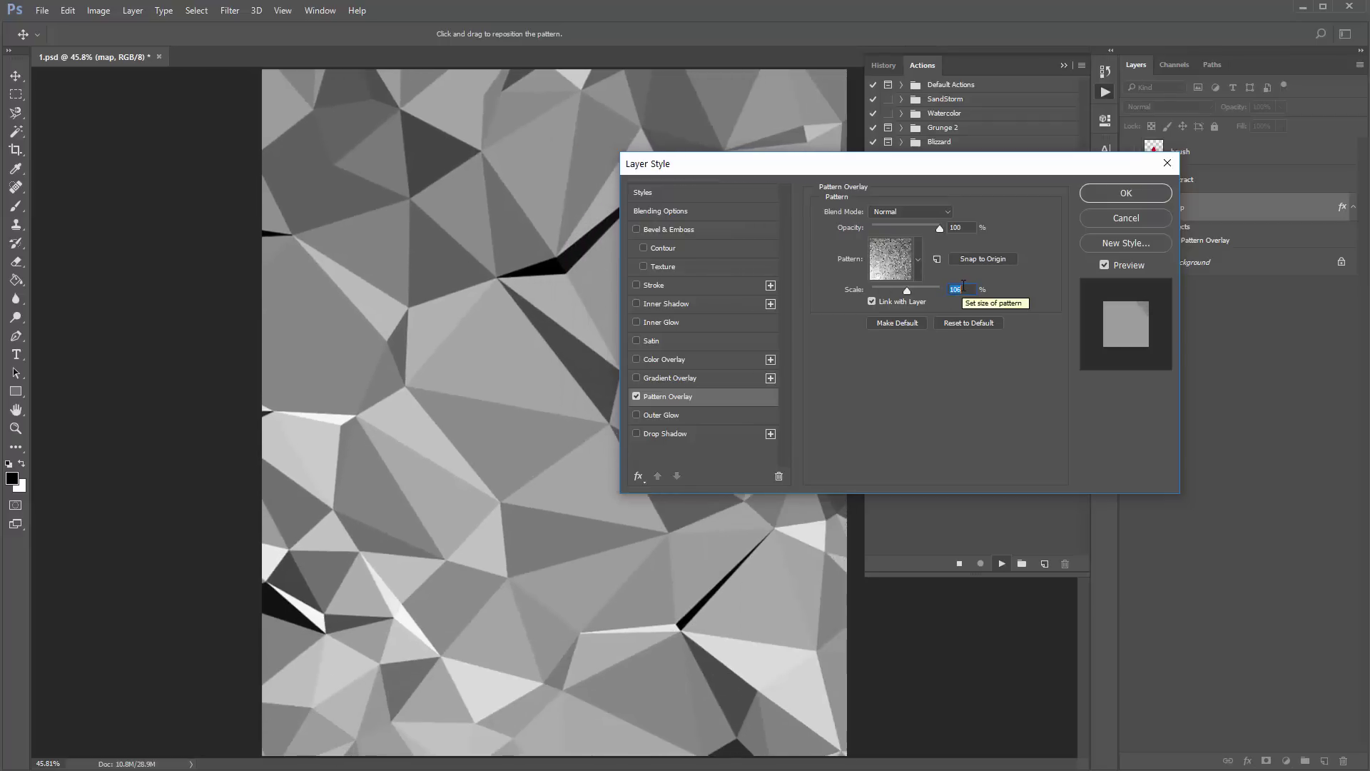
pyautogui.scroll(14, 963, 286)
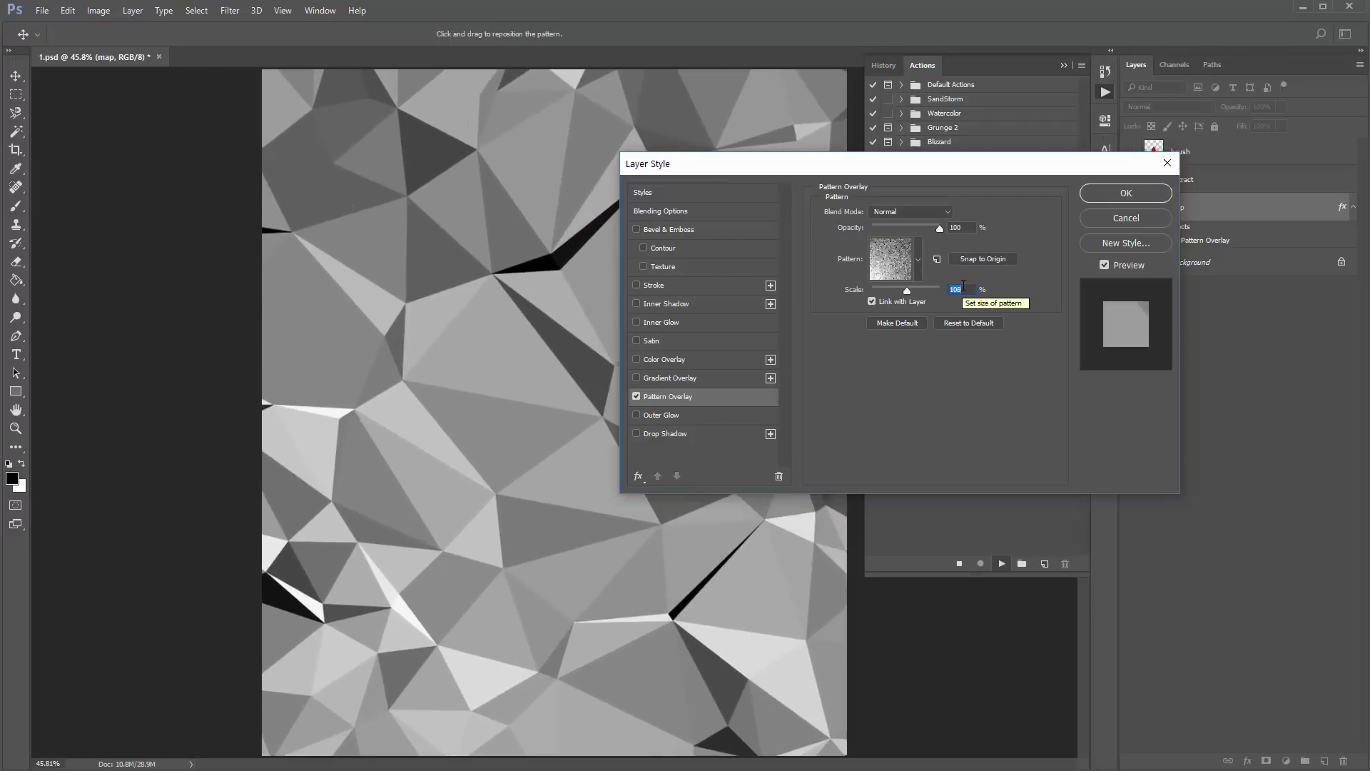
pyautogui.scroll(11, 963, 286)
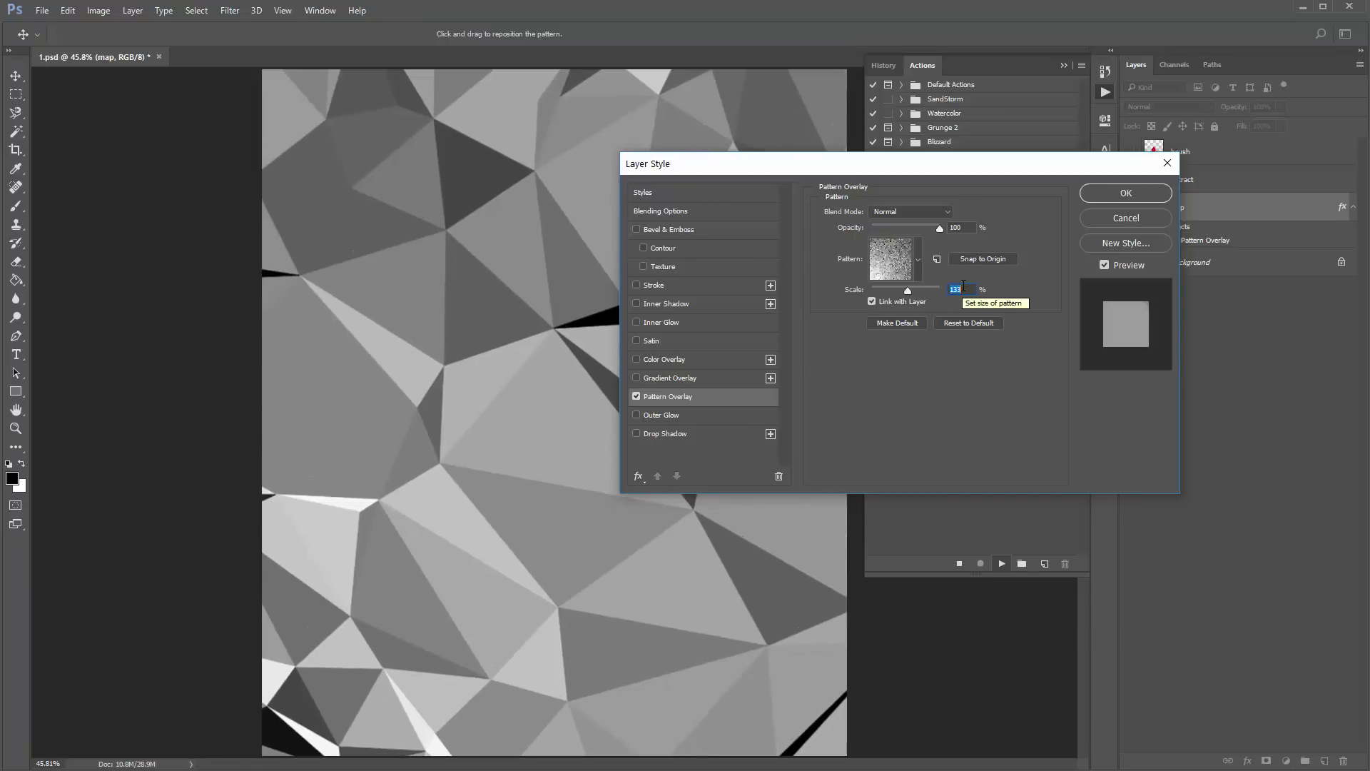
pyautogui.scroll(-4, 962, 287)
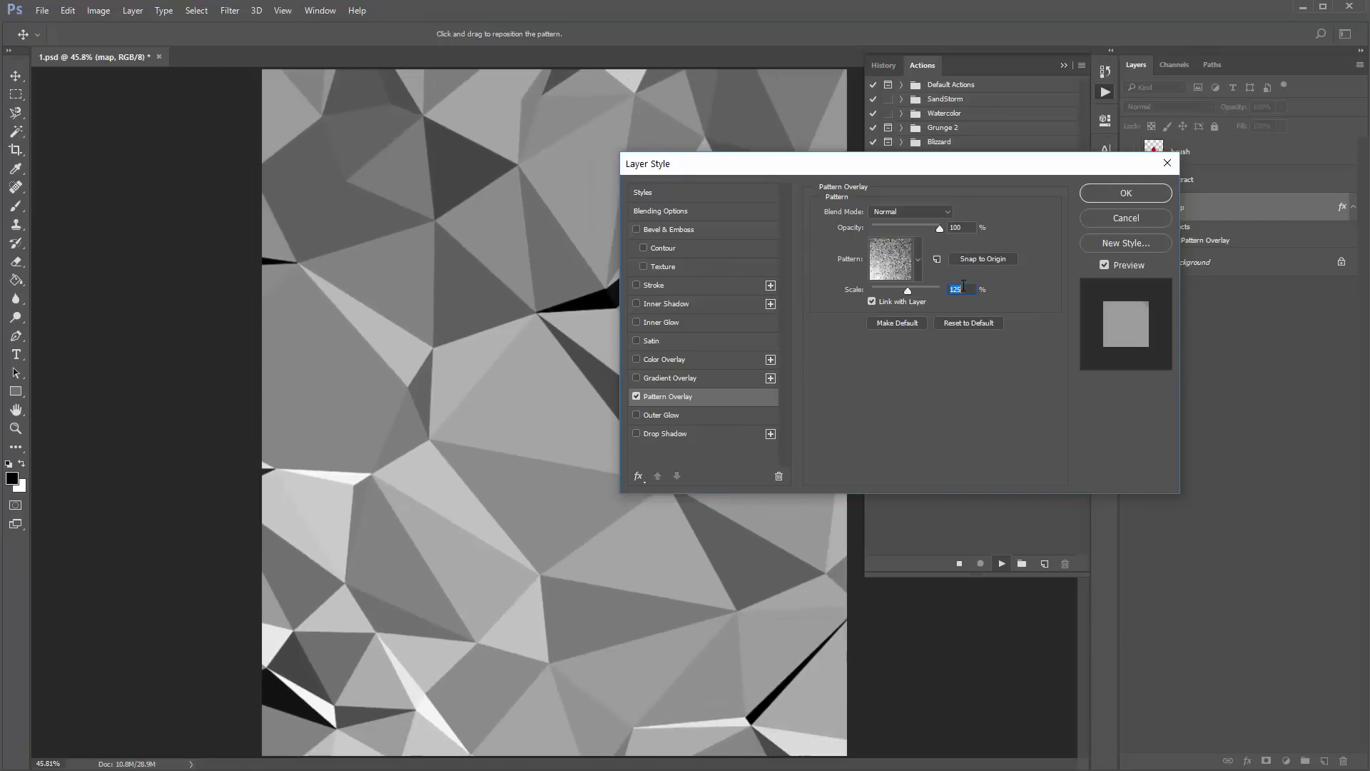
pyautogui.scroll(-13, 963, 286)
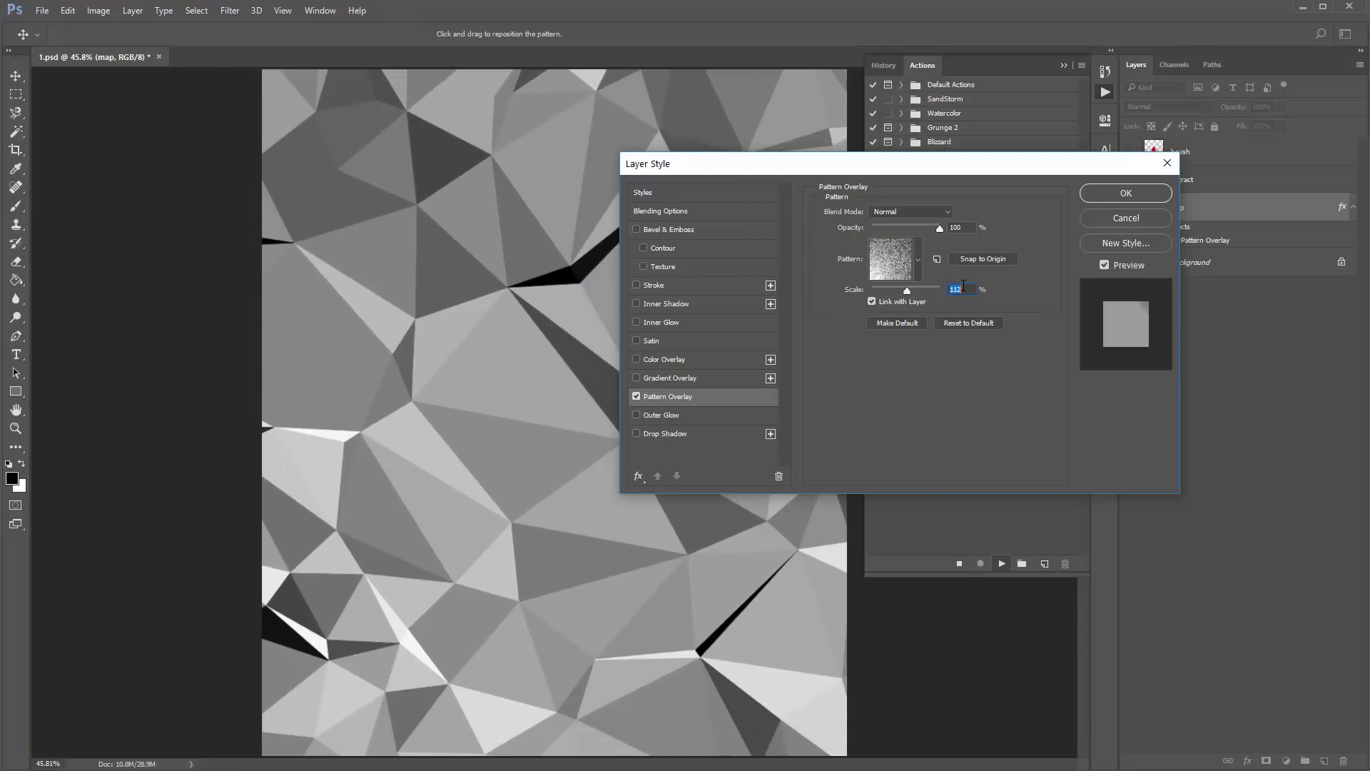
# Step: Try the glass patterns one after another through the first one in the second row, and look up where more patterns can be loaded
pyautogui.click(919, 261)
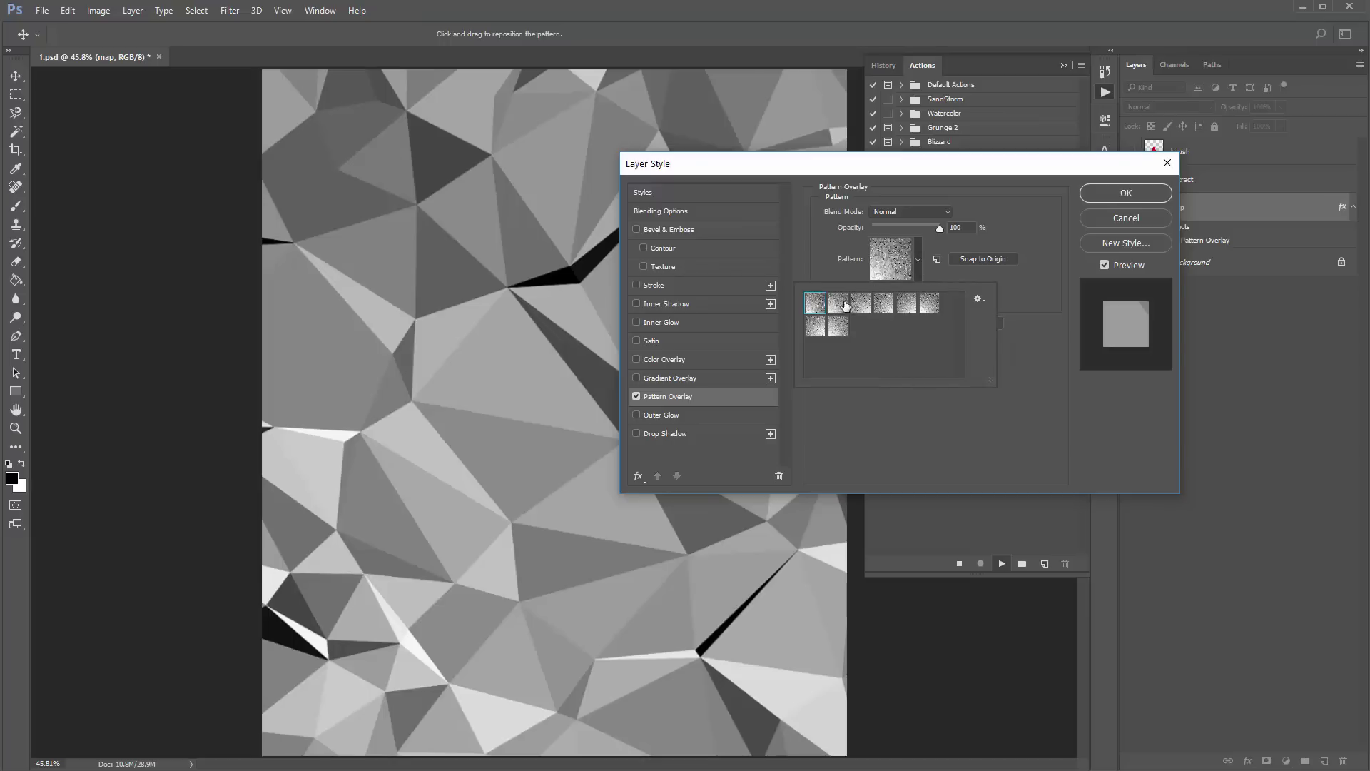
pyautogui.click(855, 304)
pyautogui.click(861, 306)
pyautogui.click(884, 305)
pyautogui.click(906, 306)
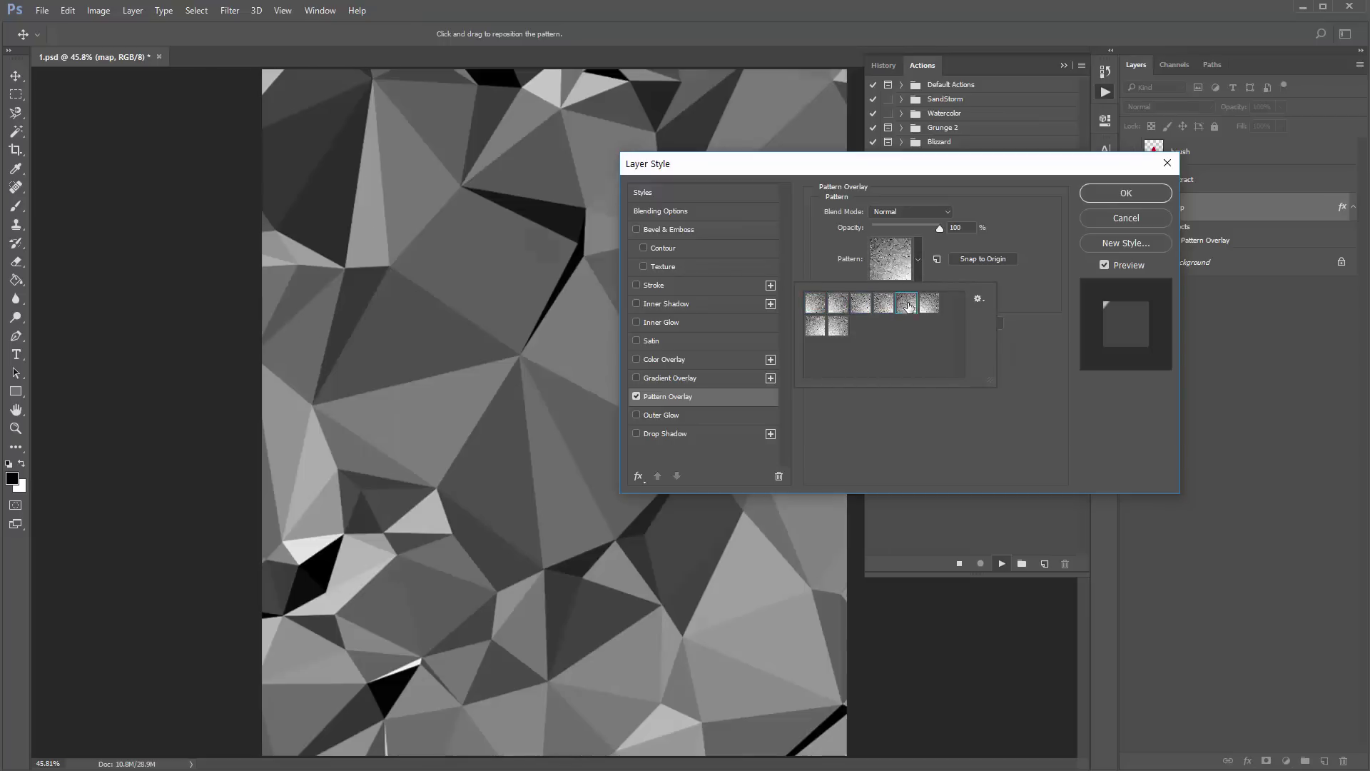
pyautogui.click(921, 307)
pyautogui.click(821, 329)
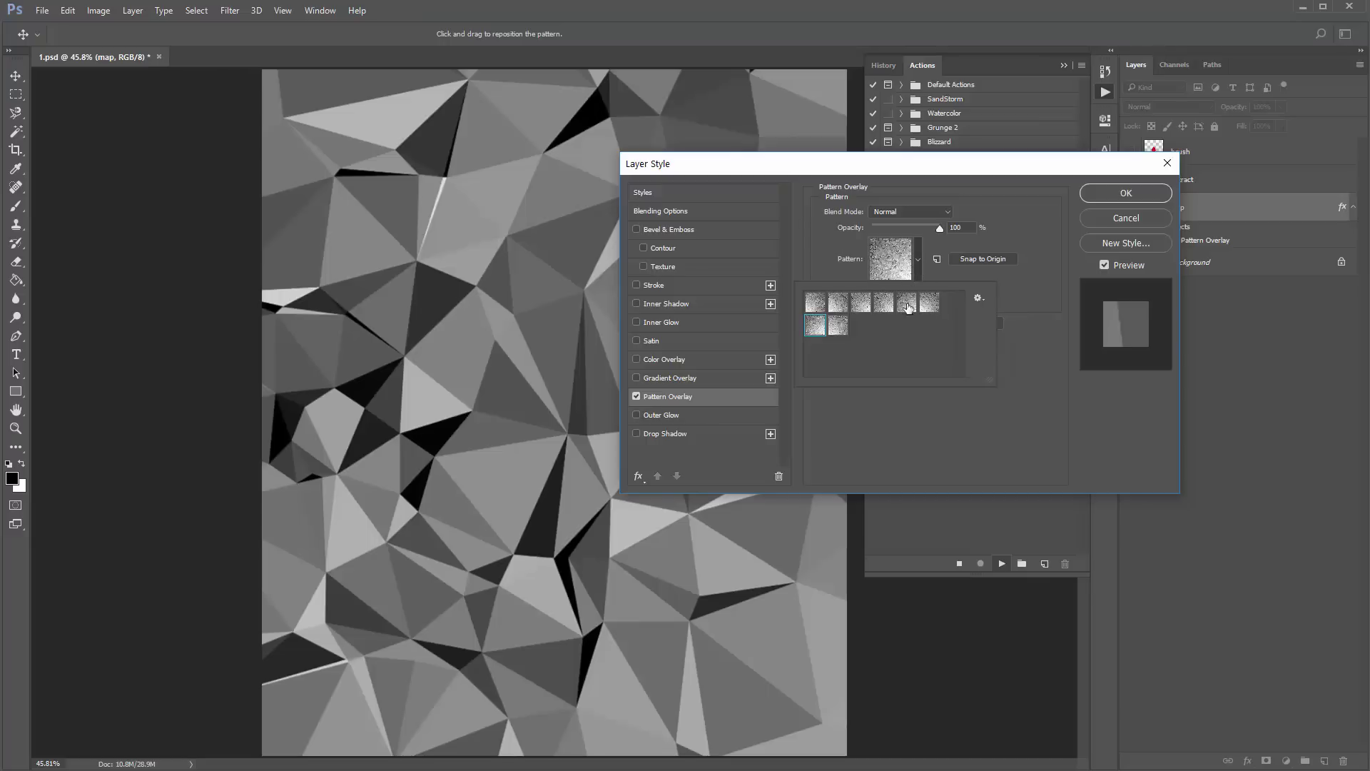
pyautogui.click(979, 302)
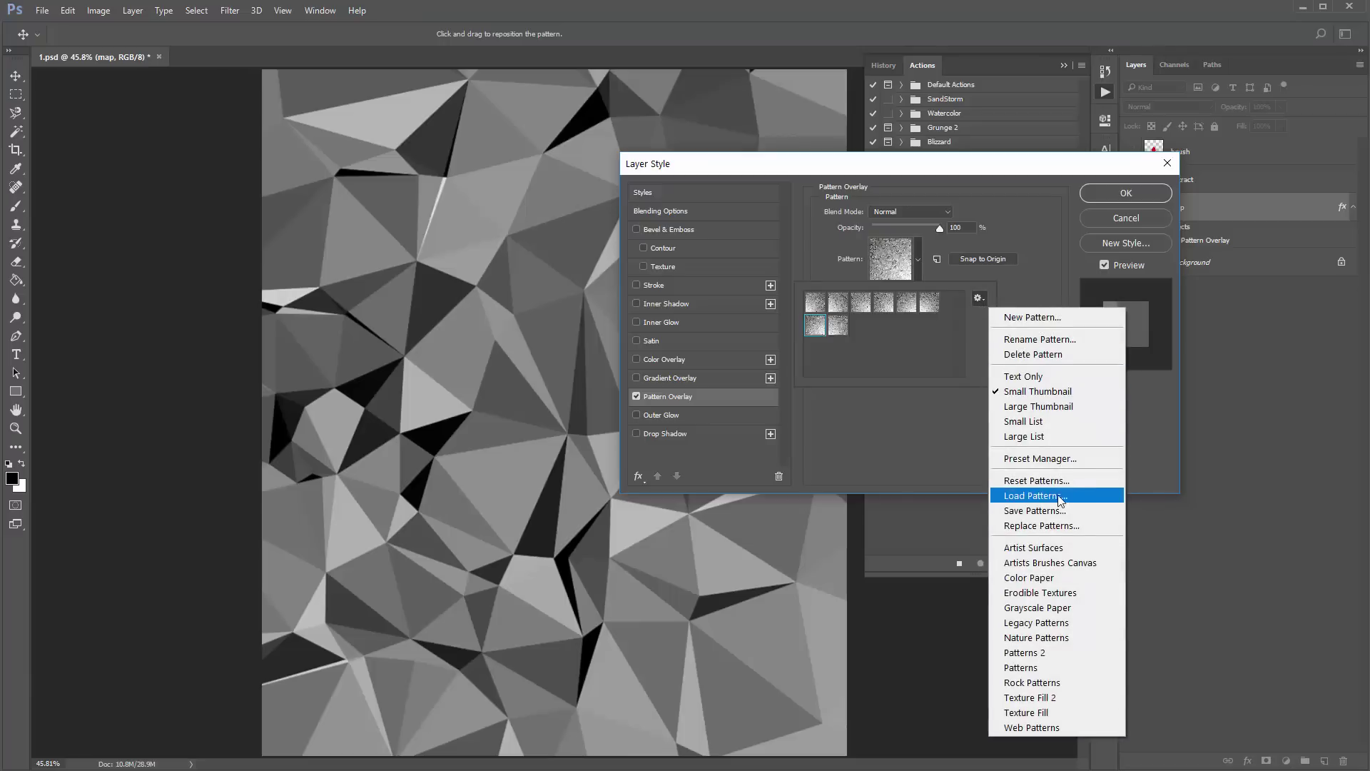
pyautogui.click(878, 349)
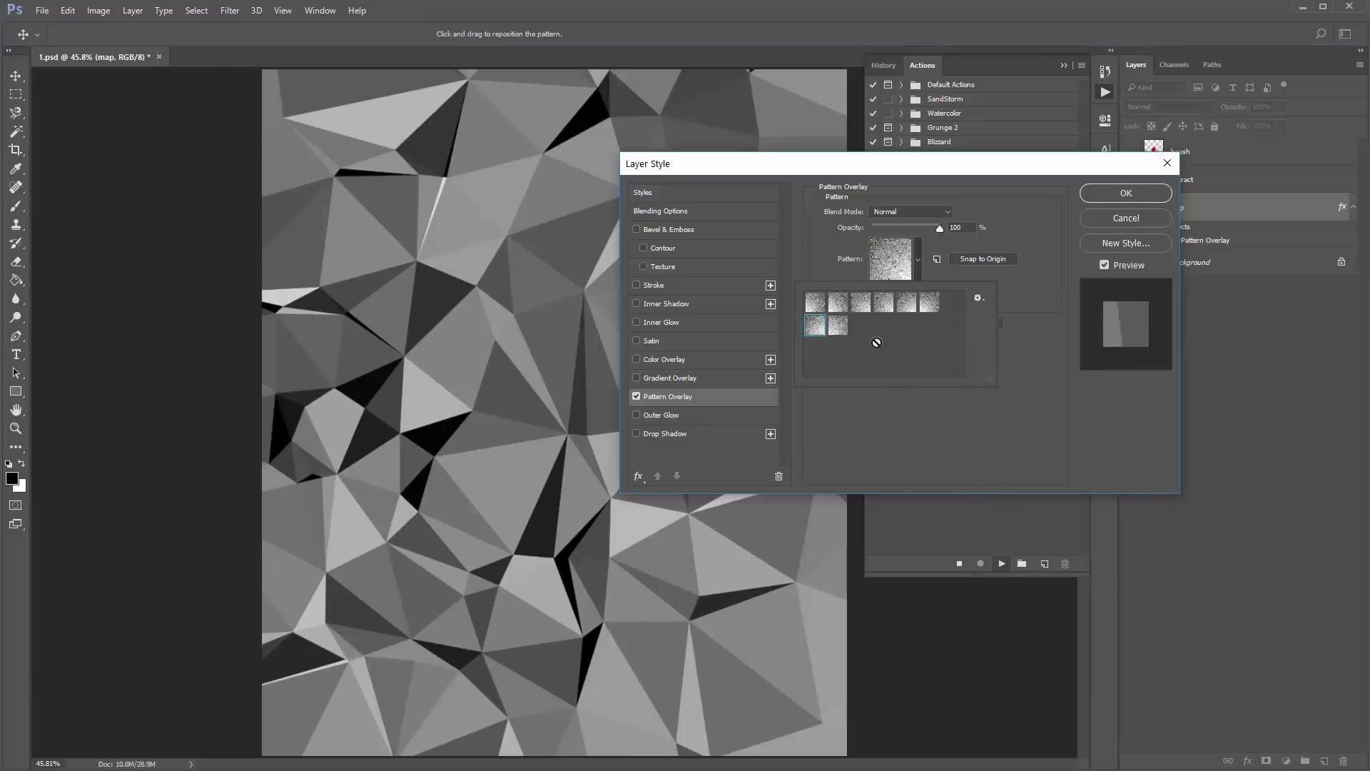
# Step: Choose the last glass pattern for the Pattern Overlay and set its scale to 70%
pyautogui.click(838, 325)
pyautogui.click(986, 392)
pyautogui.moveTo(905, 289); pyautogui.dragTo(898, 289)
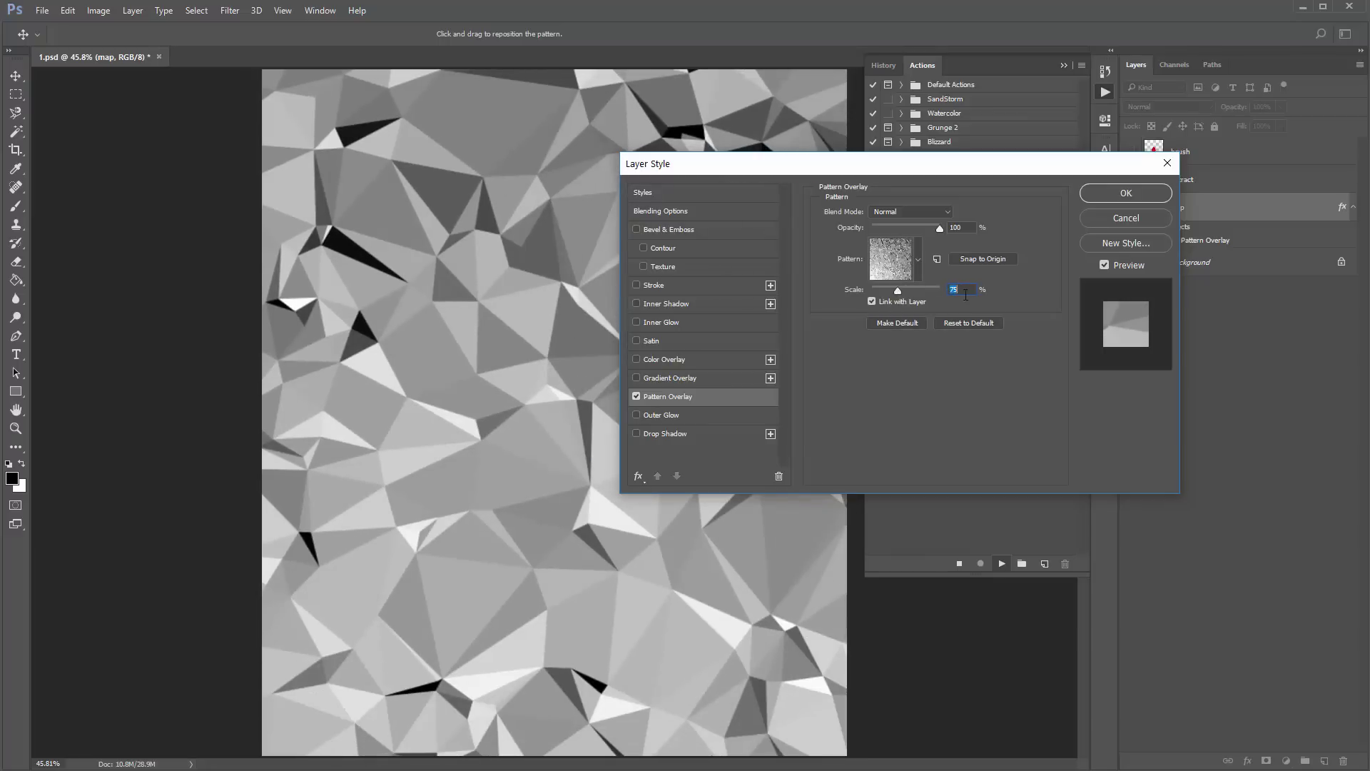
pyautogui.moveTo(898, 290); pyautogui.dragTo(896, 290)
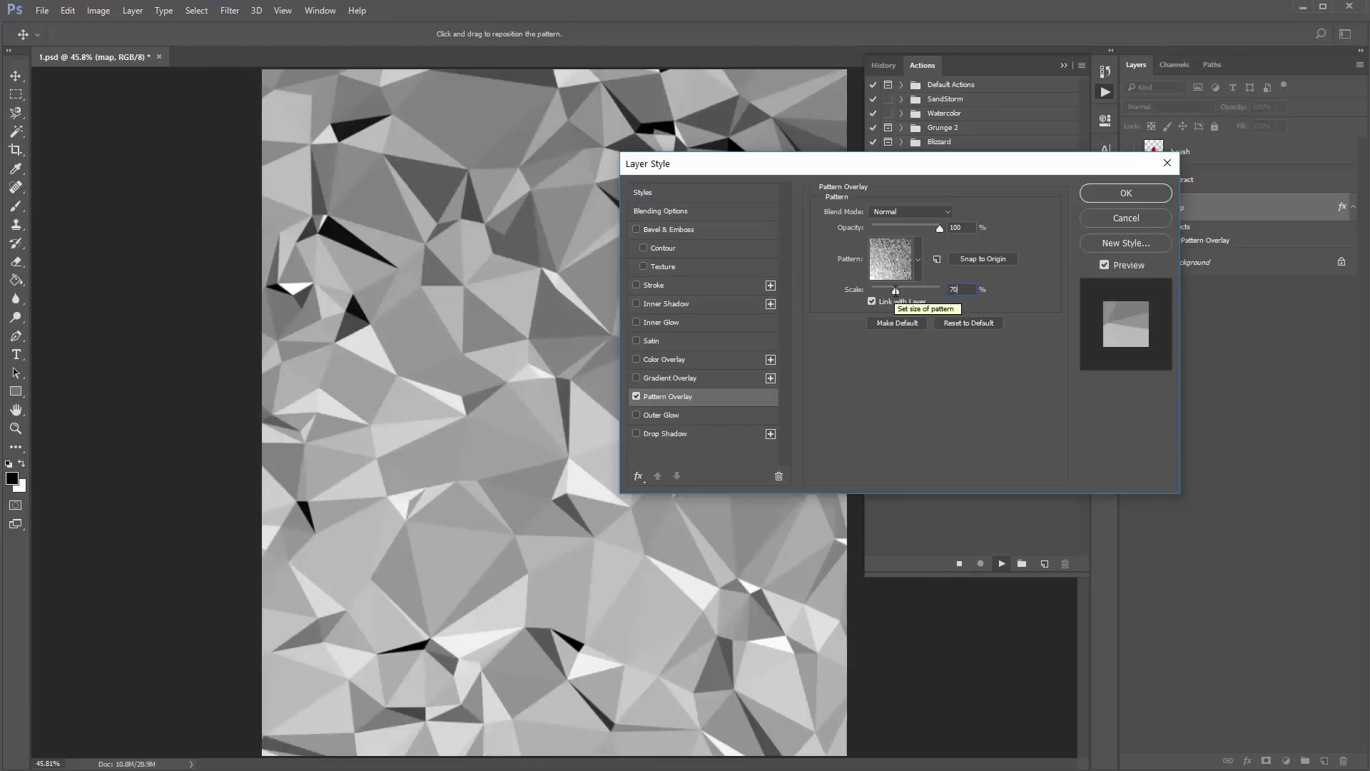
# Step: Uncover more of the pattern preview, check the pattern choices once more and confirm the Layer Style settings to continue the Dimension action
pyautogui.moveTo(940, 169); pyautogui.dragTo(514, 136)
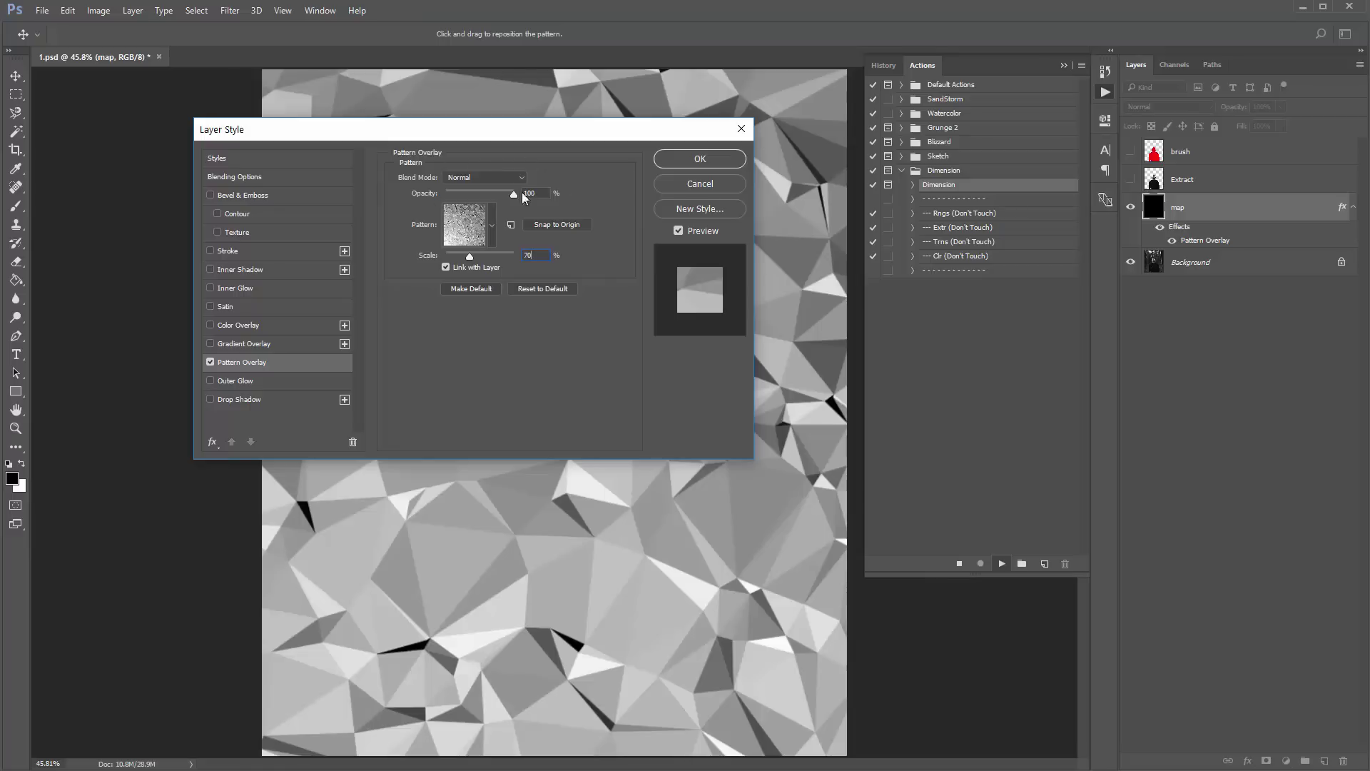
pyautogui.click(491, 233)
pyautogui.click(491, 233)
pyautogui.click(699, 159)
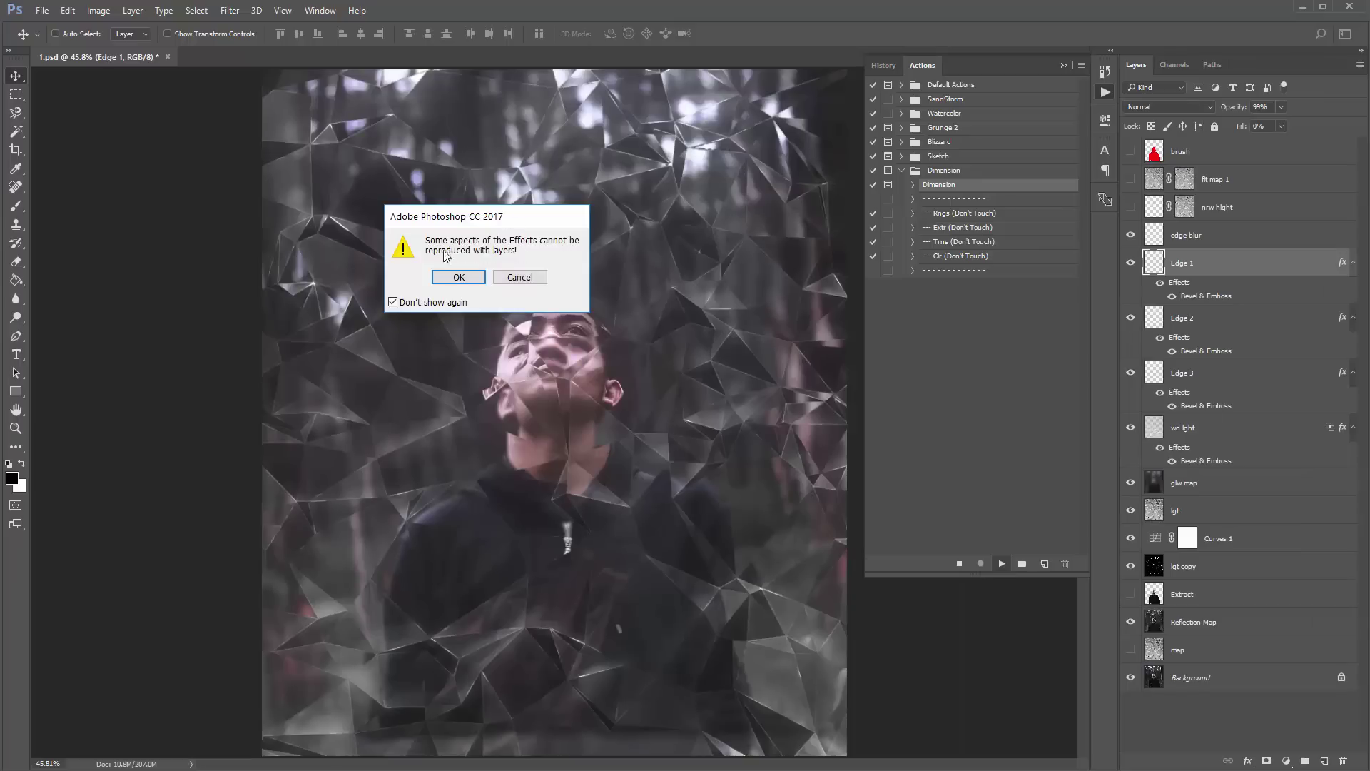
# Step: Toggle the Don't show again option in the layer effects warning and accept it to let the Dimension action finish
pyautogui.moveTo(511, 218); pyautogui.dragTo(569, 204)
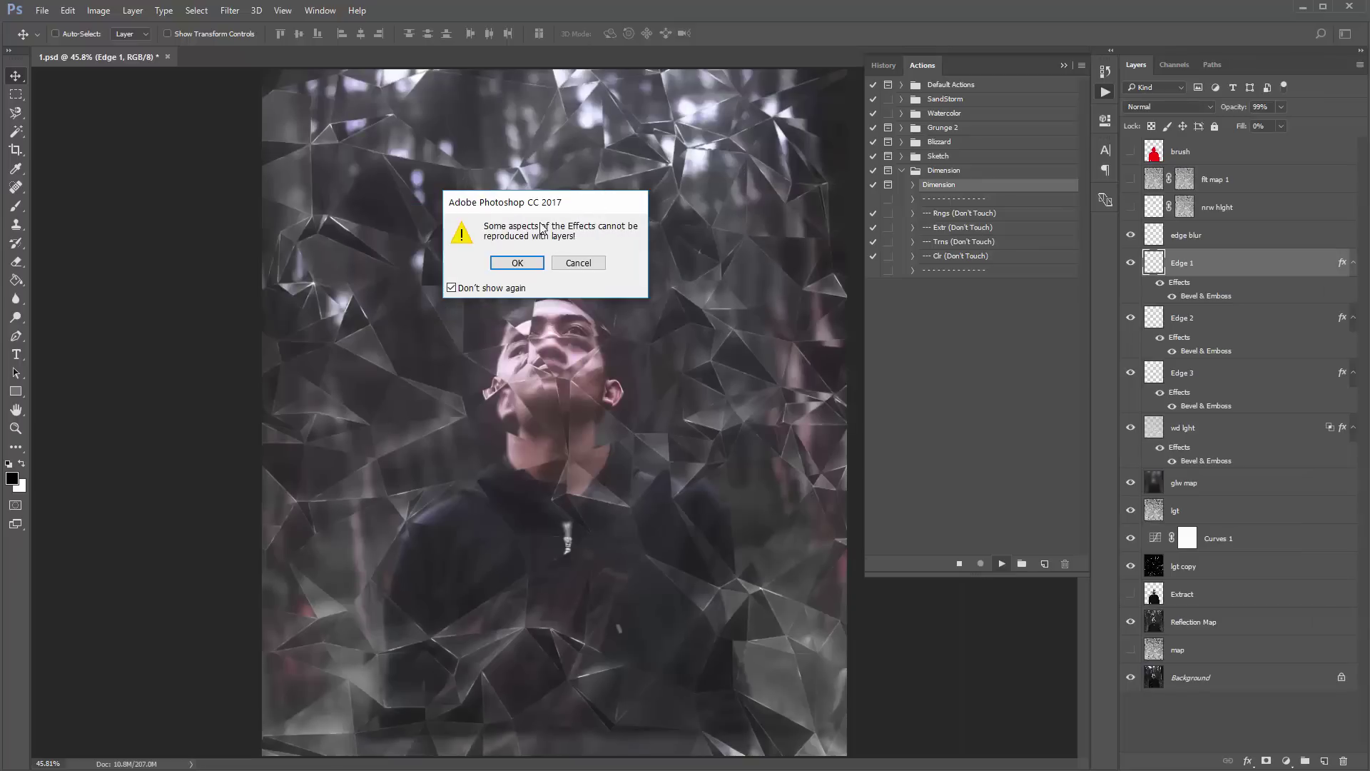
pyautogui.click(452, 289)
pyautogui.click(508, 263)
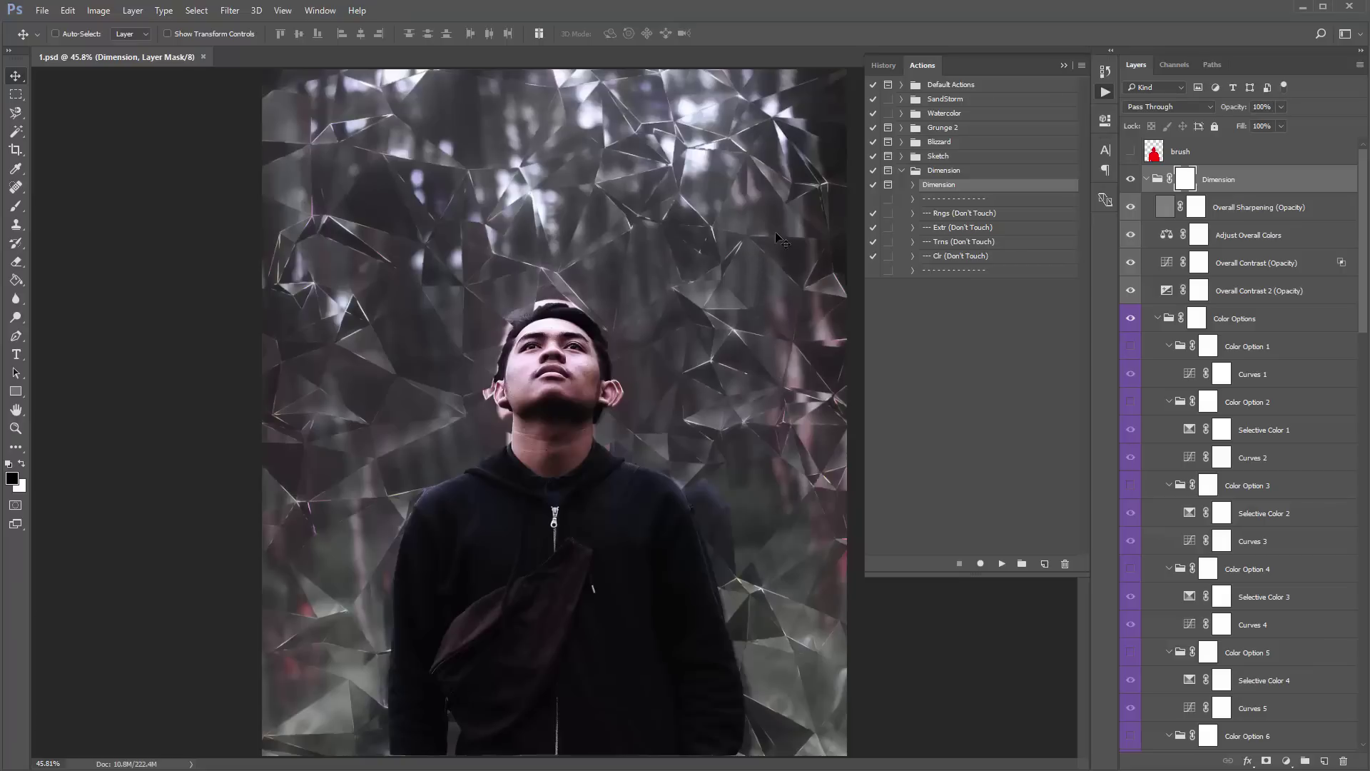
# Step: Put away the action list and collapse all groups nested inside the Dimension group, leaving its top-level layers listed
pyautogui.click(1063, 66)
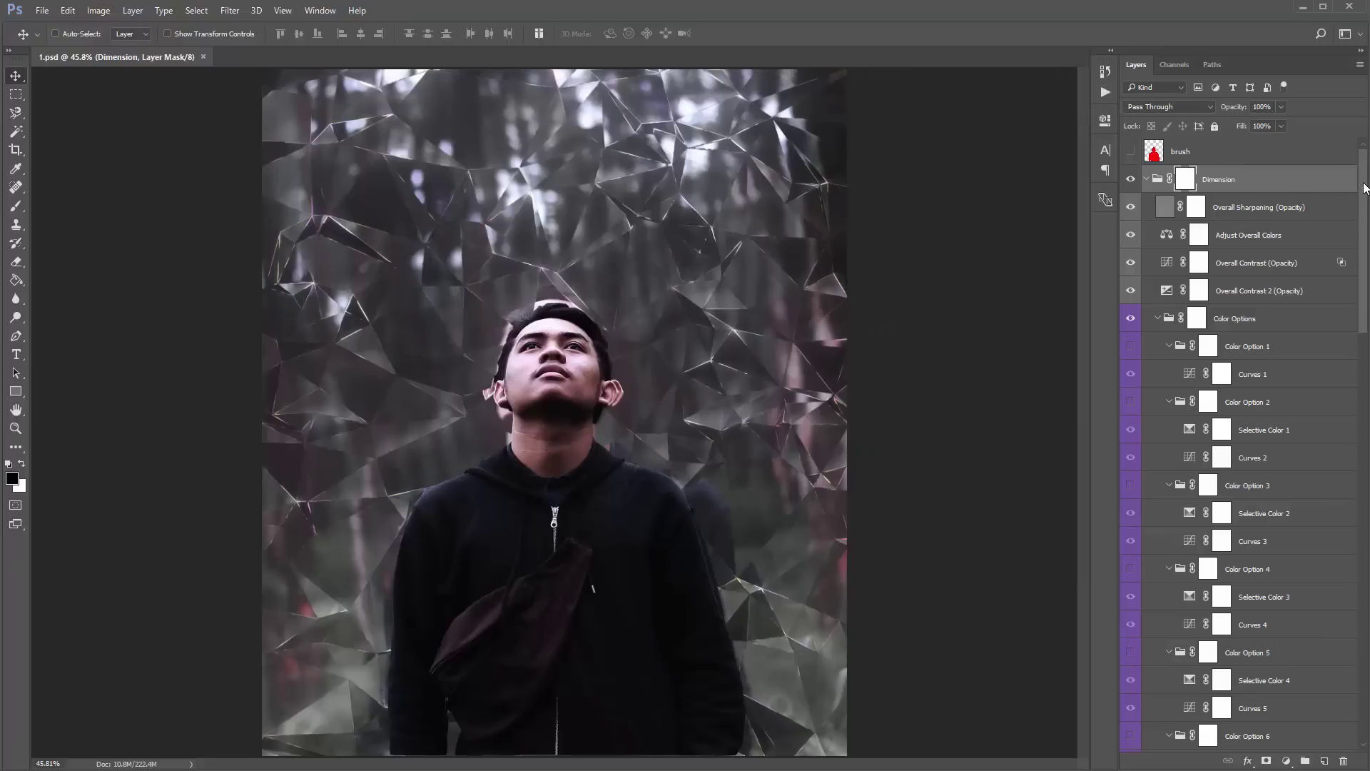
pyautogui.scroll(-2, 1365, 188)
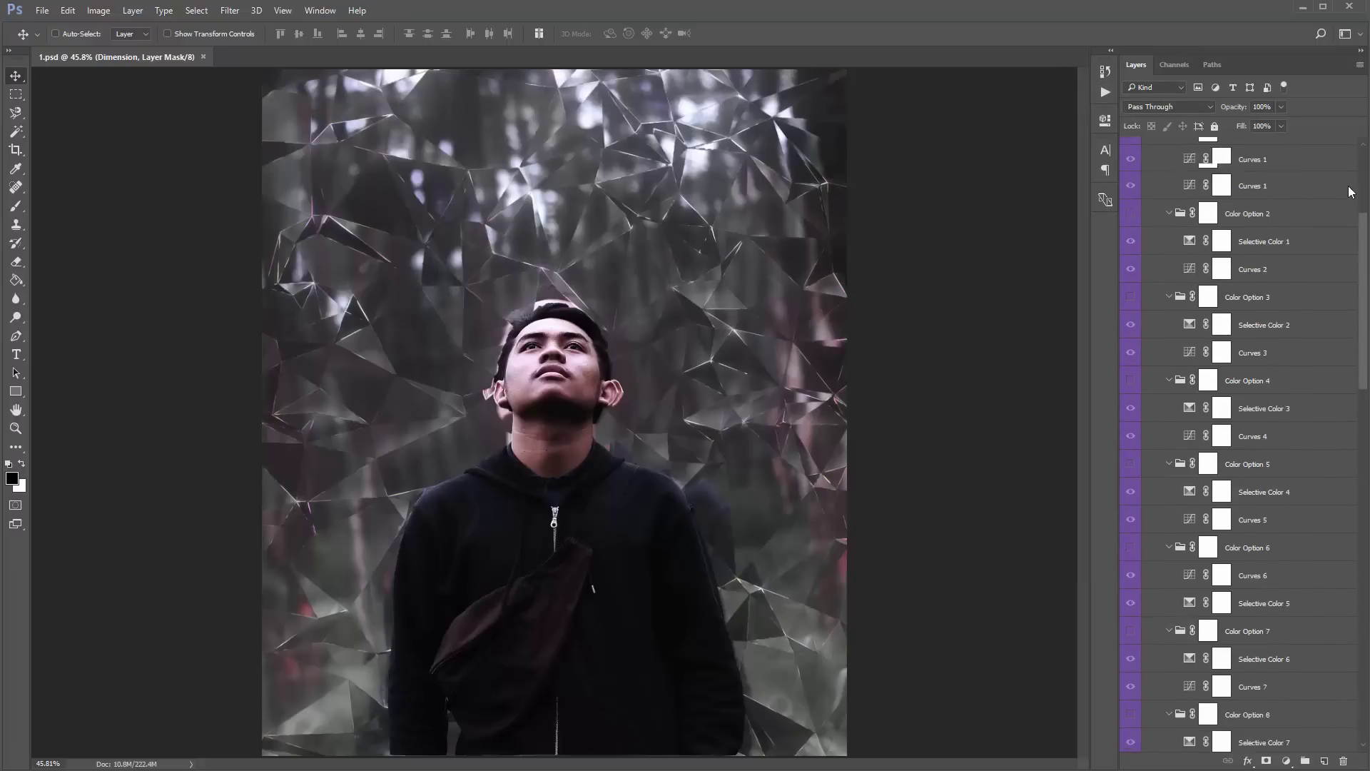
pyautogui.scroll(2, 1354, 177)
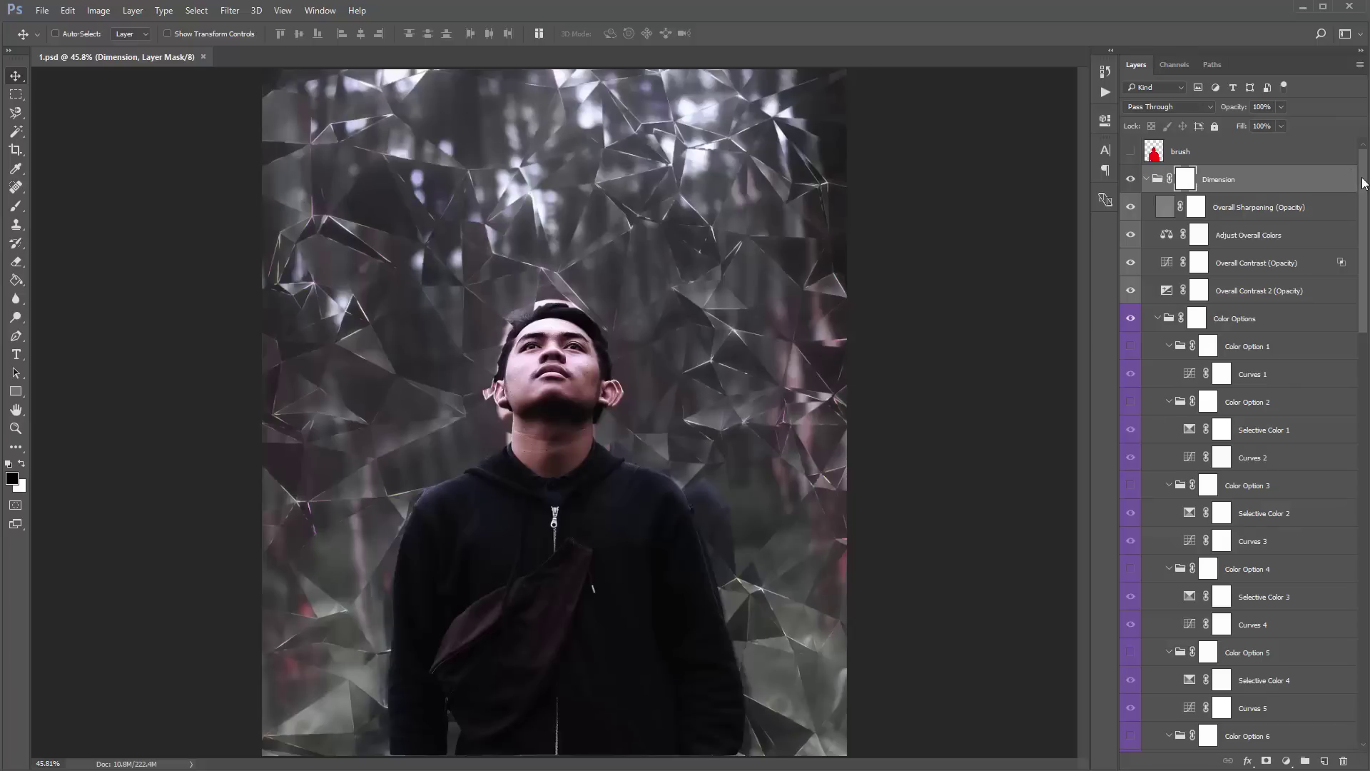
pyautogui.moveTo(1365, 182)
pyautogui.mouseDown()
pyautogui.moveTo(1346, 526)
pyautogui.moveTo(1362, 175)
pyautogui.mouseUp()
pyautogui.click(1146, 179)
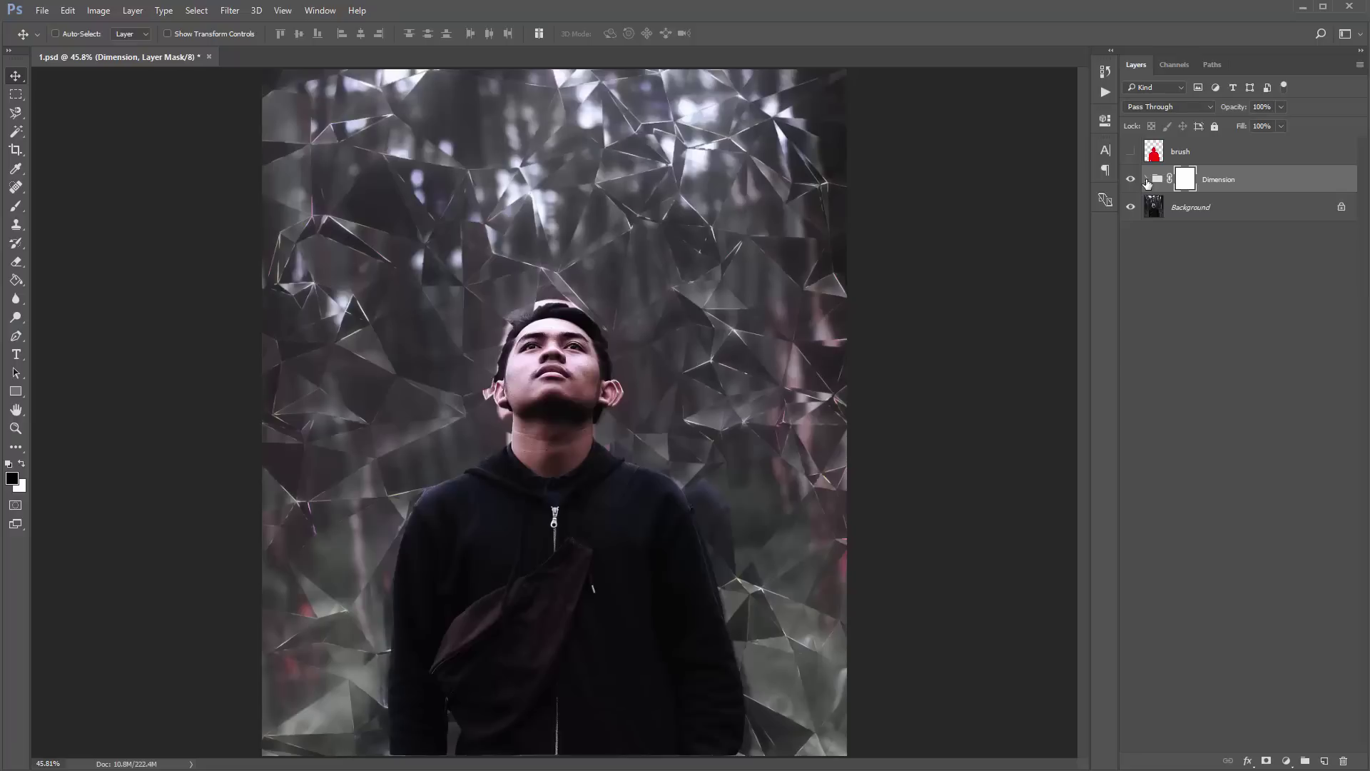
pyautogui.click(1146, 179)
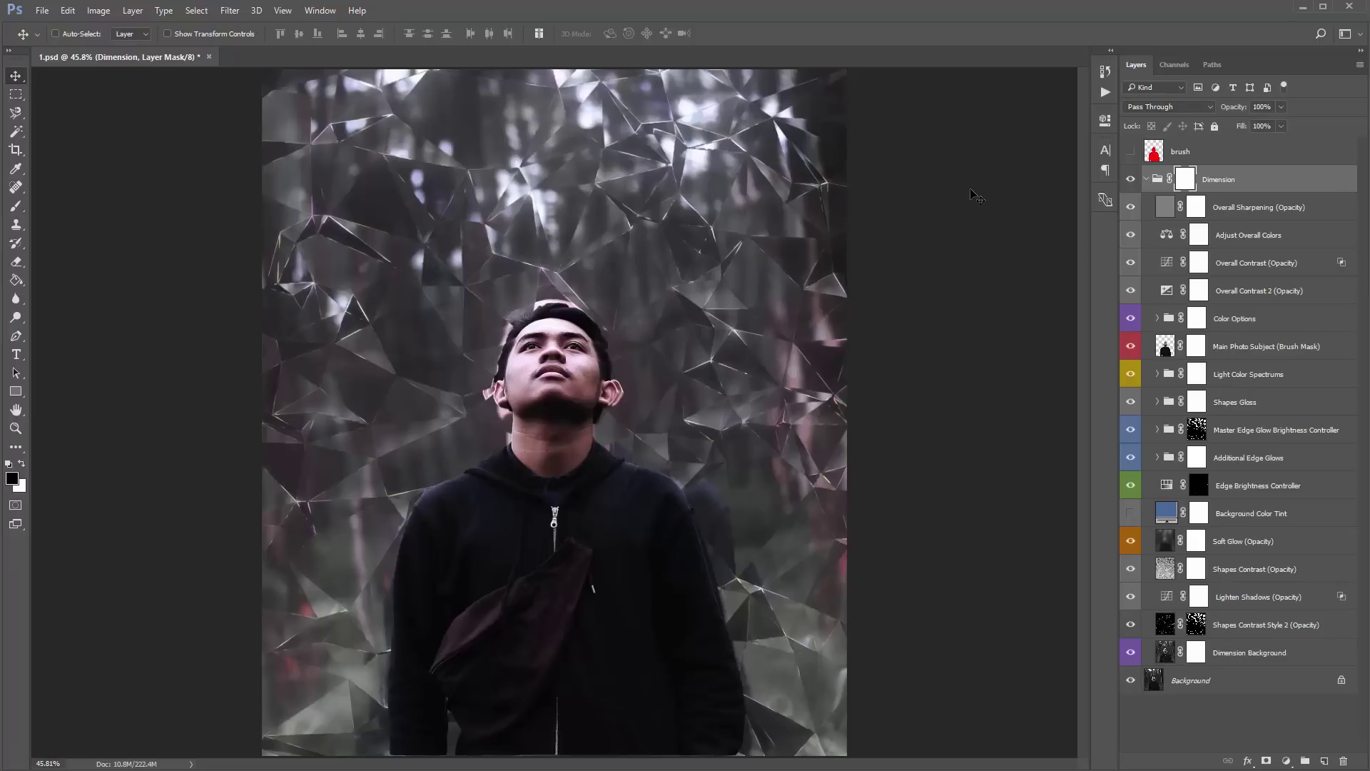
# Step: Collapse the Dimension group and compare the photo with and without the effect by repeatedly hiding and showing the group
pyautogui.click(1213, 179)
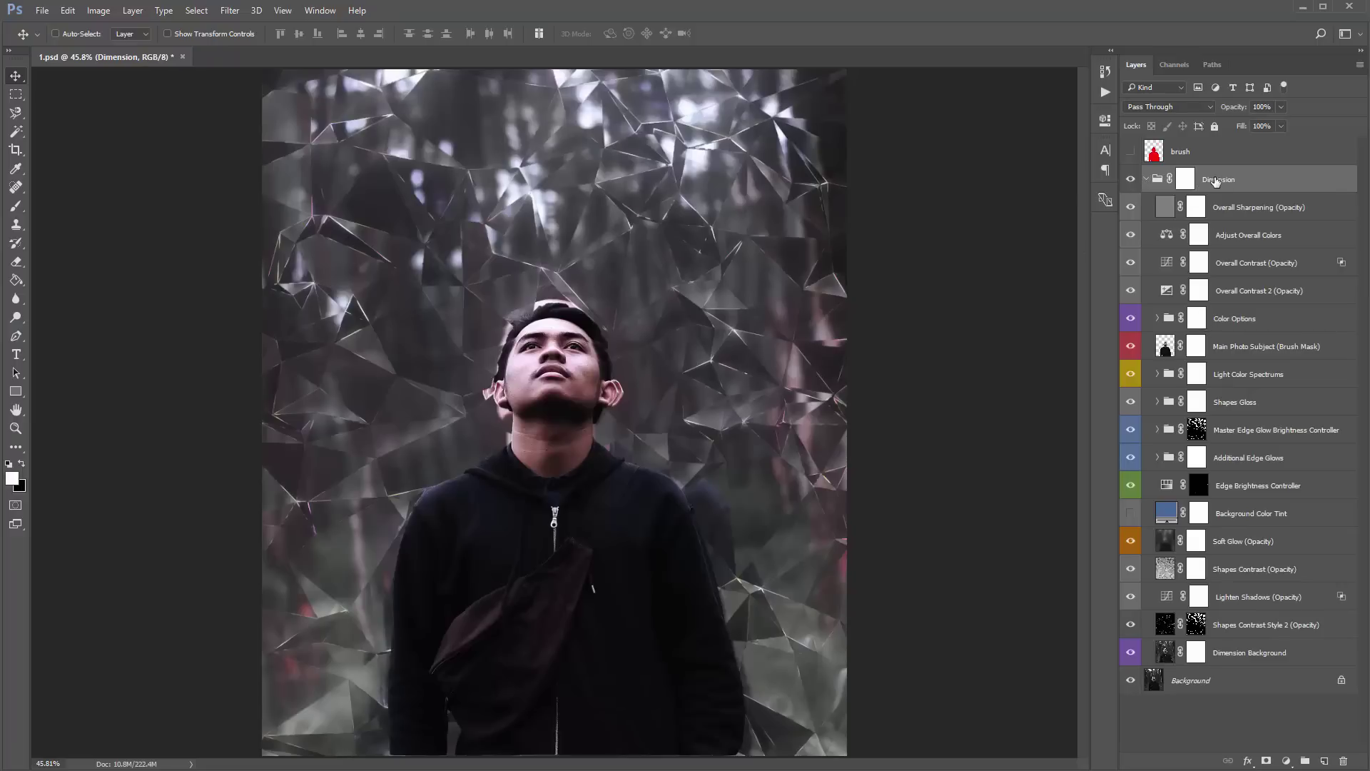
pyautogui.click(1146, 179)
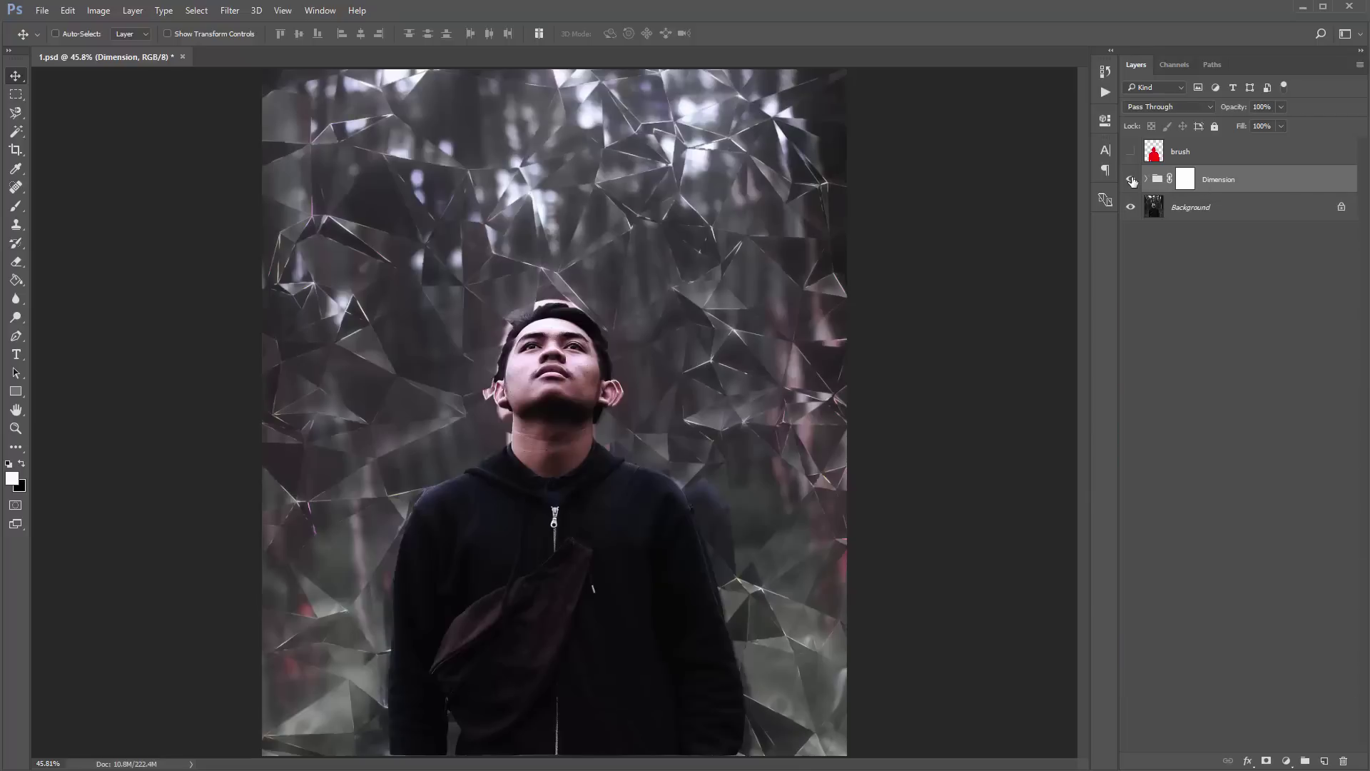
pyautogui.click(1131, 180)
pyautogui.click(1131, 180)
pyautogui.click(1131, 179)
pyautogui.click(1131, 180)
pyautogui.click(1132, 180)
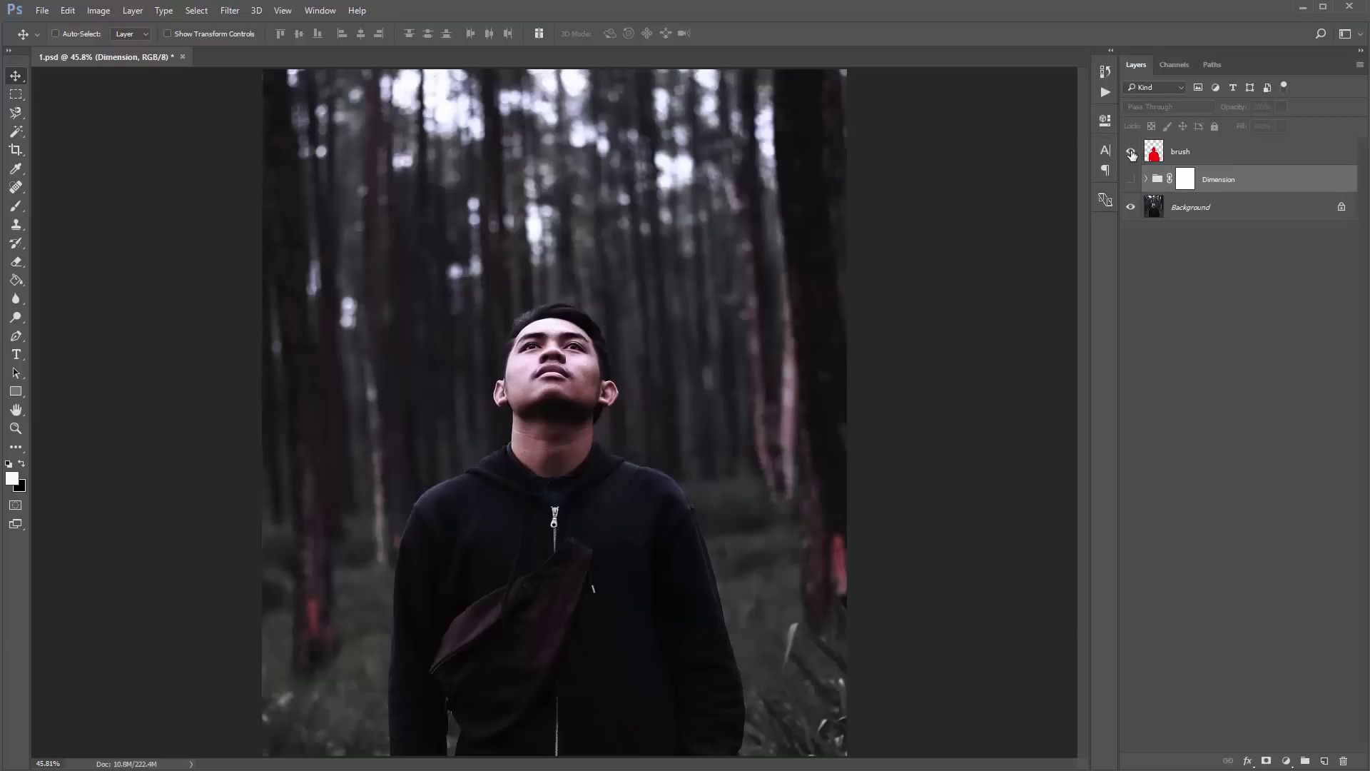
# Step: Hide the brush layer and try deleting the Dimension group while consulting the action list
pyautogui.click(1132, 152)
pyautogui.click(1131, 152)
pyautogui.click(1105, 93)
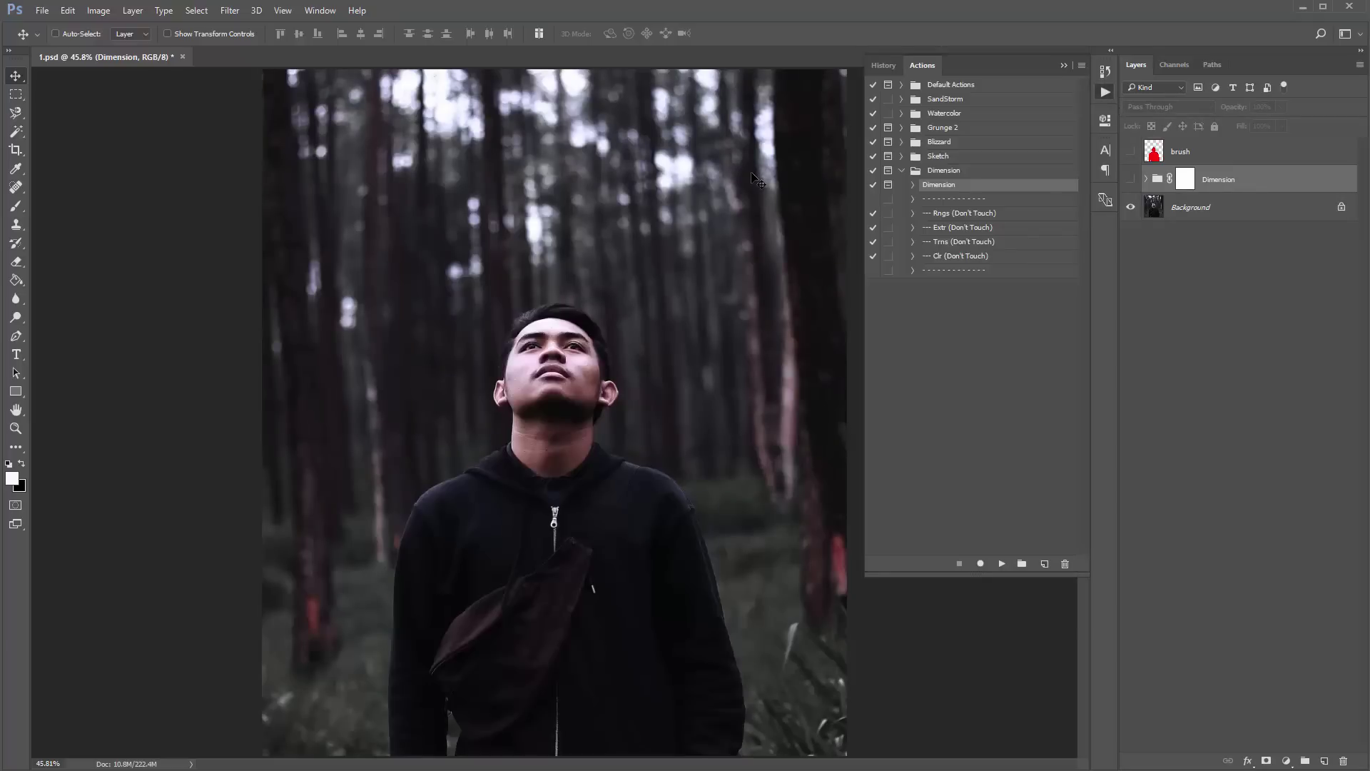
pyautogui.click(1230, 187)
pyautogui.press('Delete')
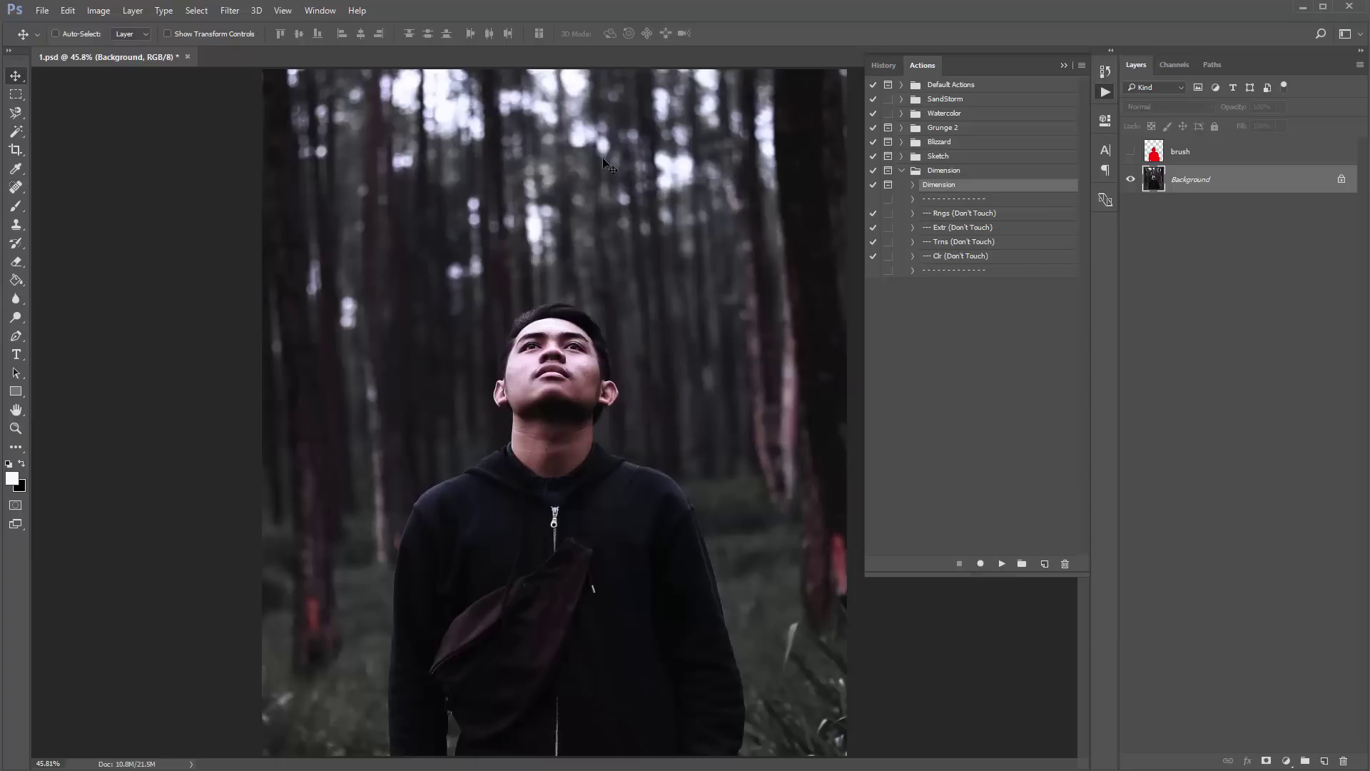
pyautogui.click(1063, 65)
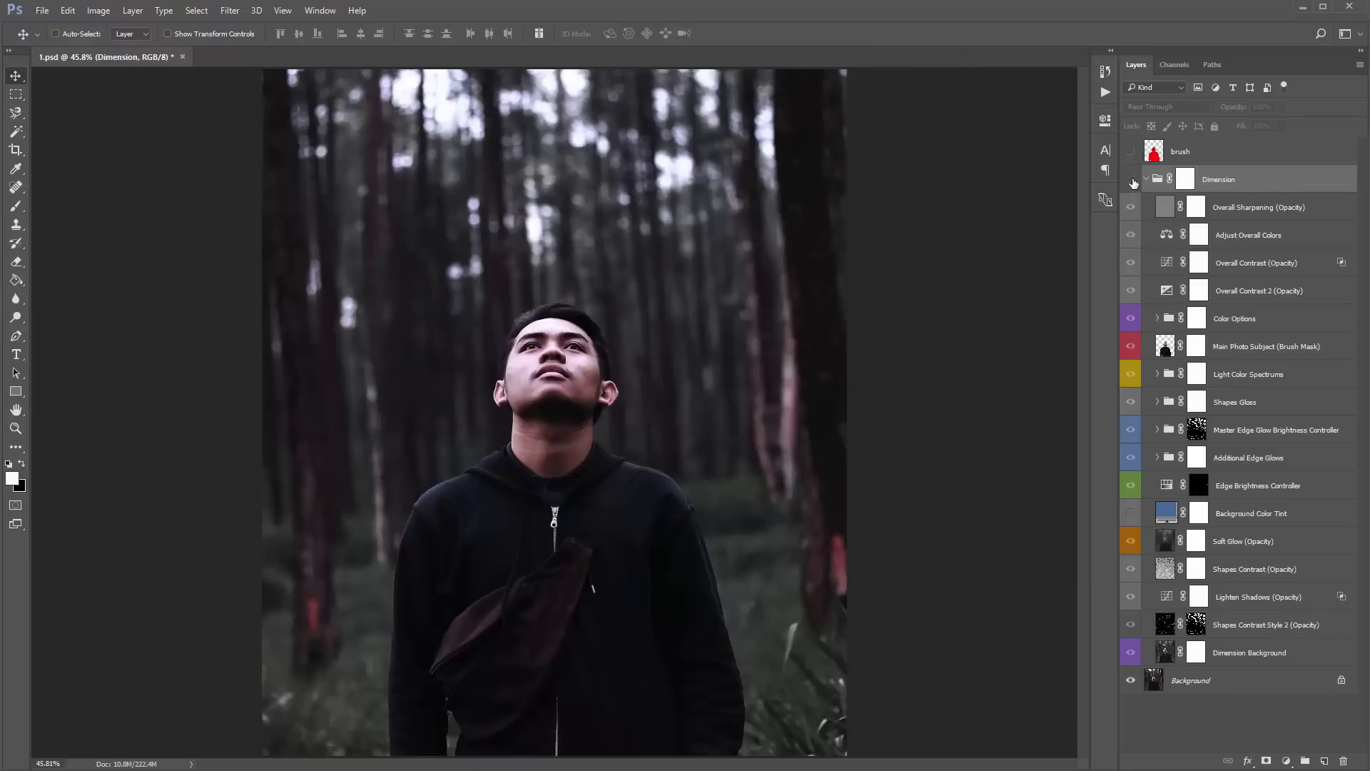
# Step: Show the Dimension group and compare the photo with and without its Main Photo Subject (Brush Mask) layer
pyautogui.click(1131, 180)
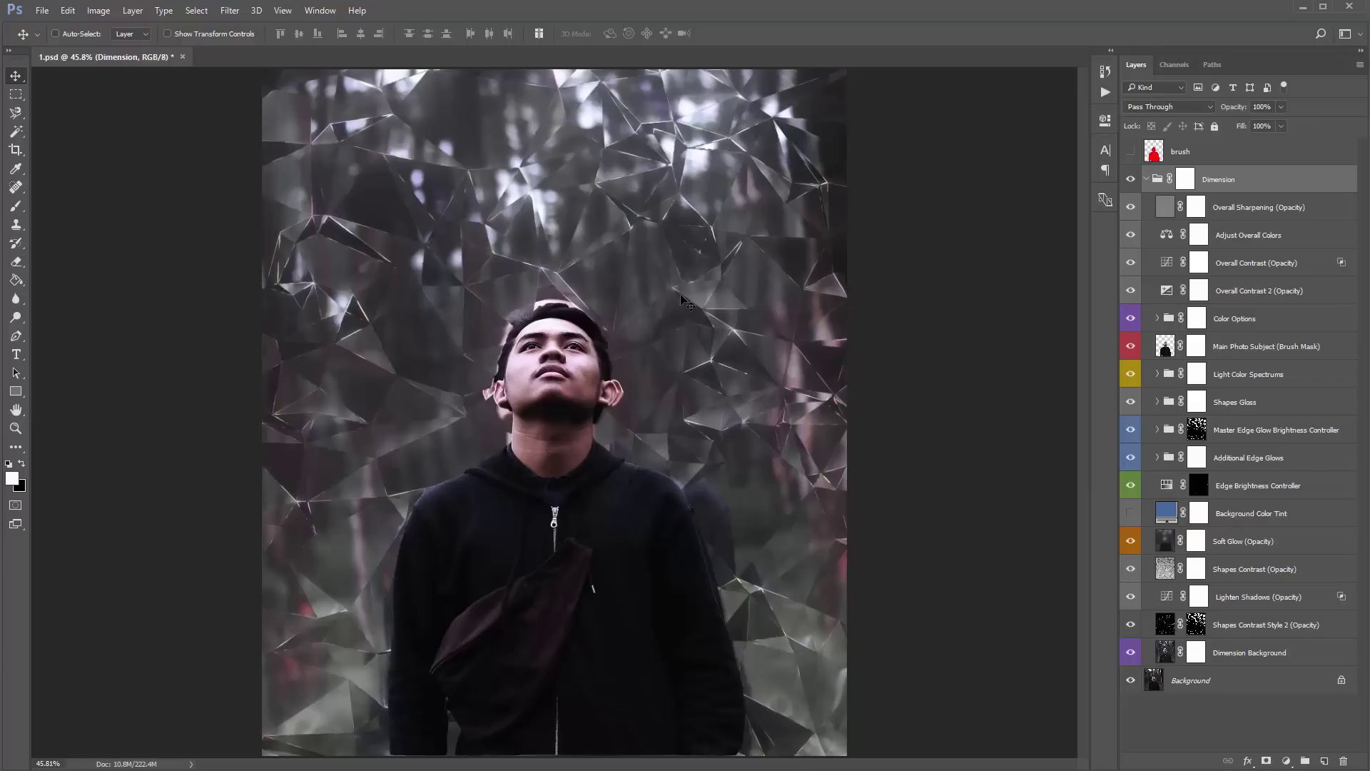
pyautogui.click(1242, 351)
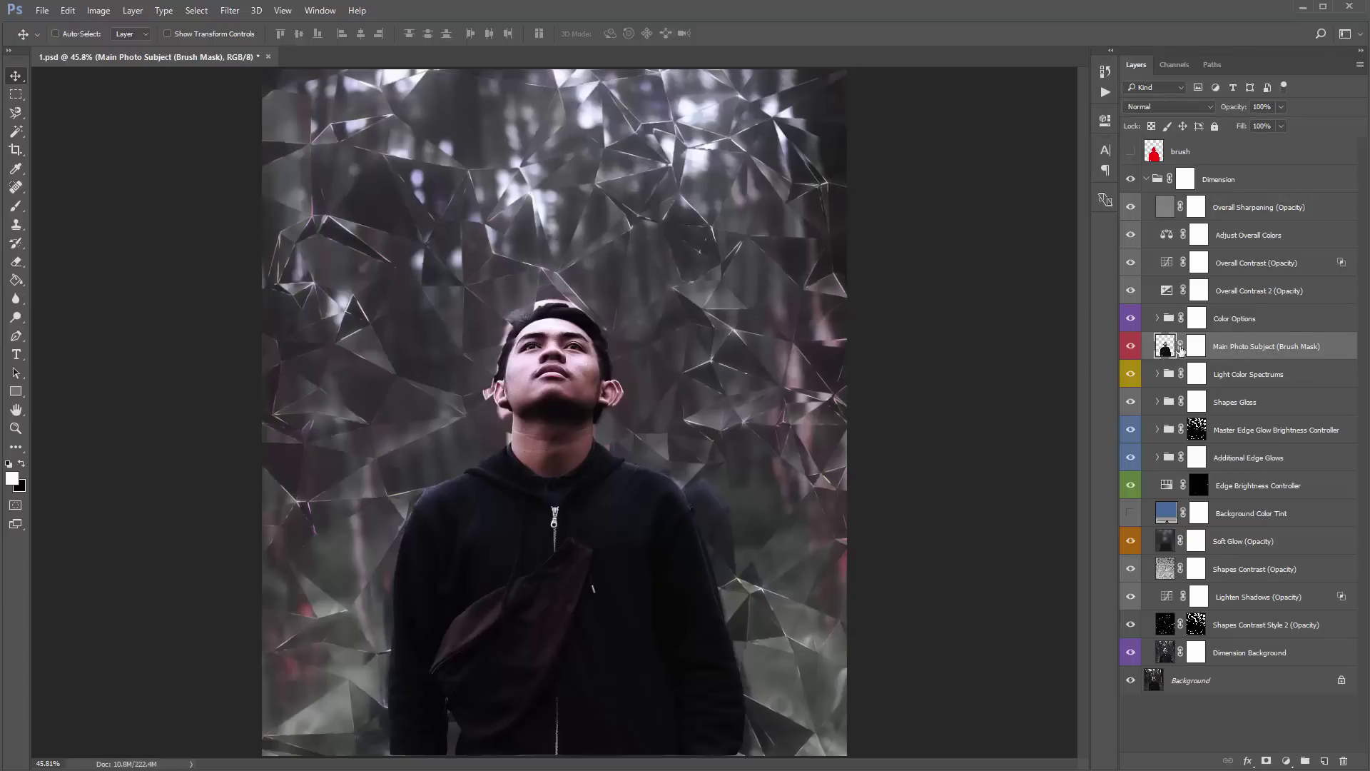
pyautogui.click(1131, 347)
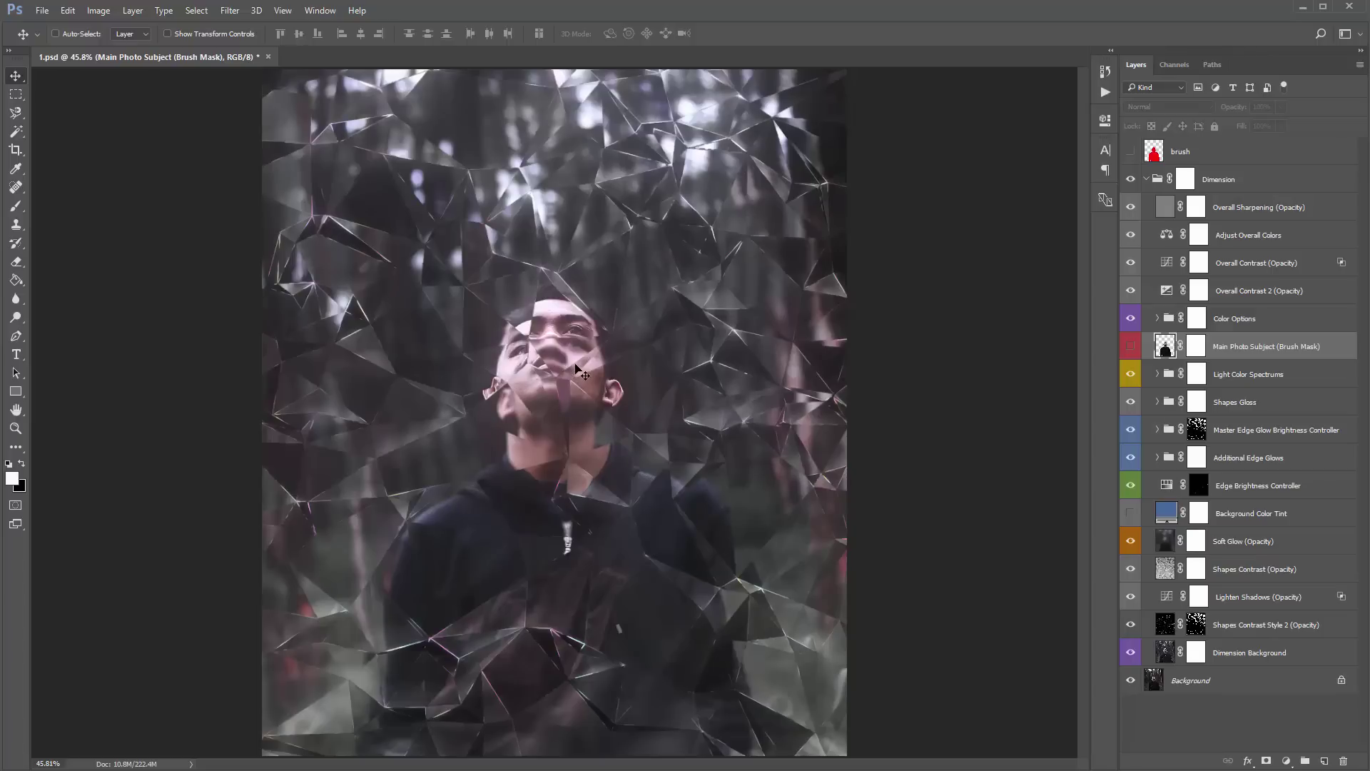
pyautogui.click(1130, 346)
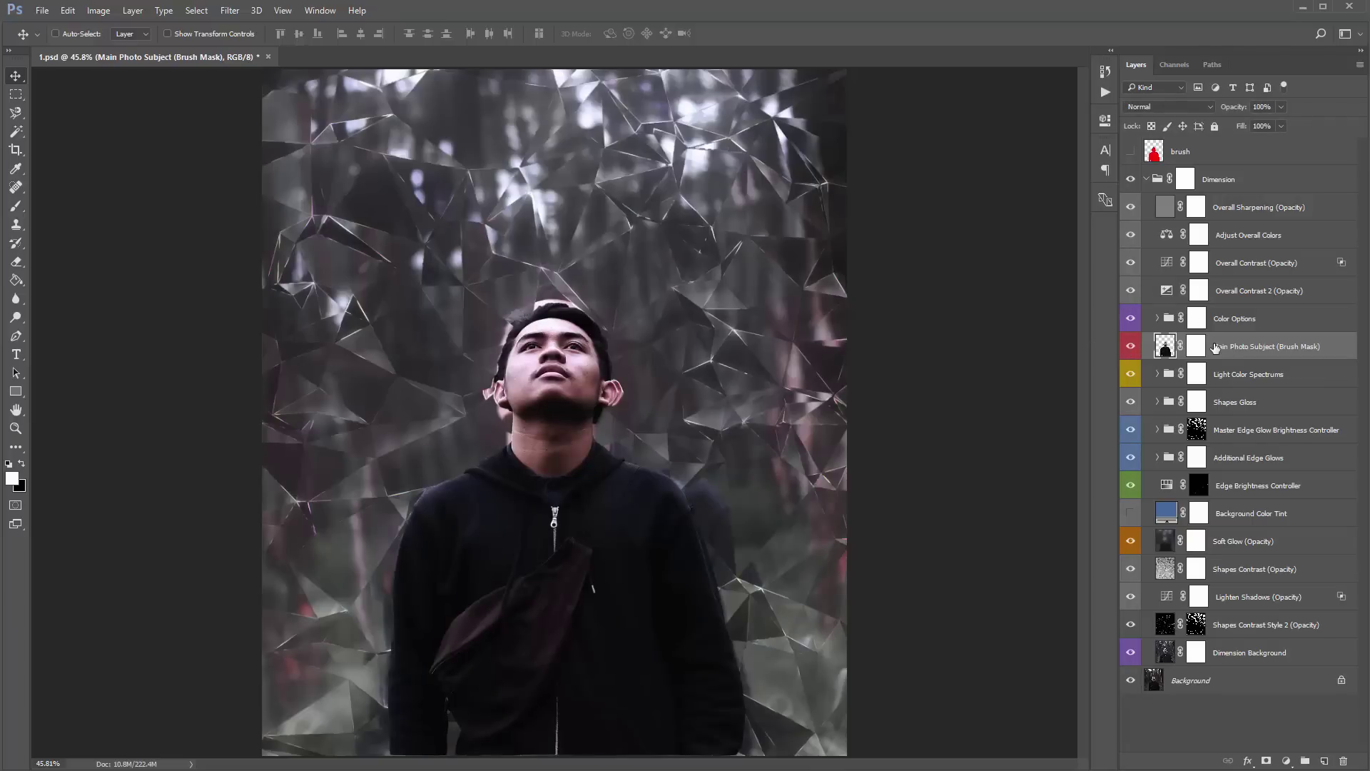
# Step: Compare the red brush layer's painted area with what the Main Photo Subject (Brush Mask) layer covers, toggling each layer's visibility
pyautogui.click(1130, 152)
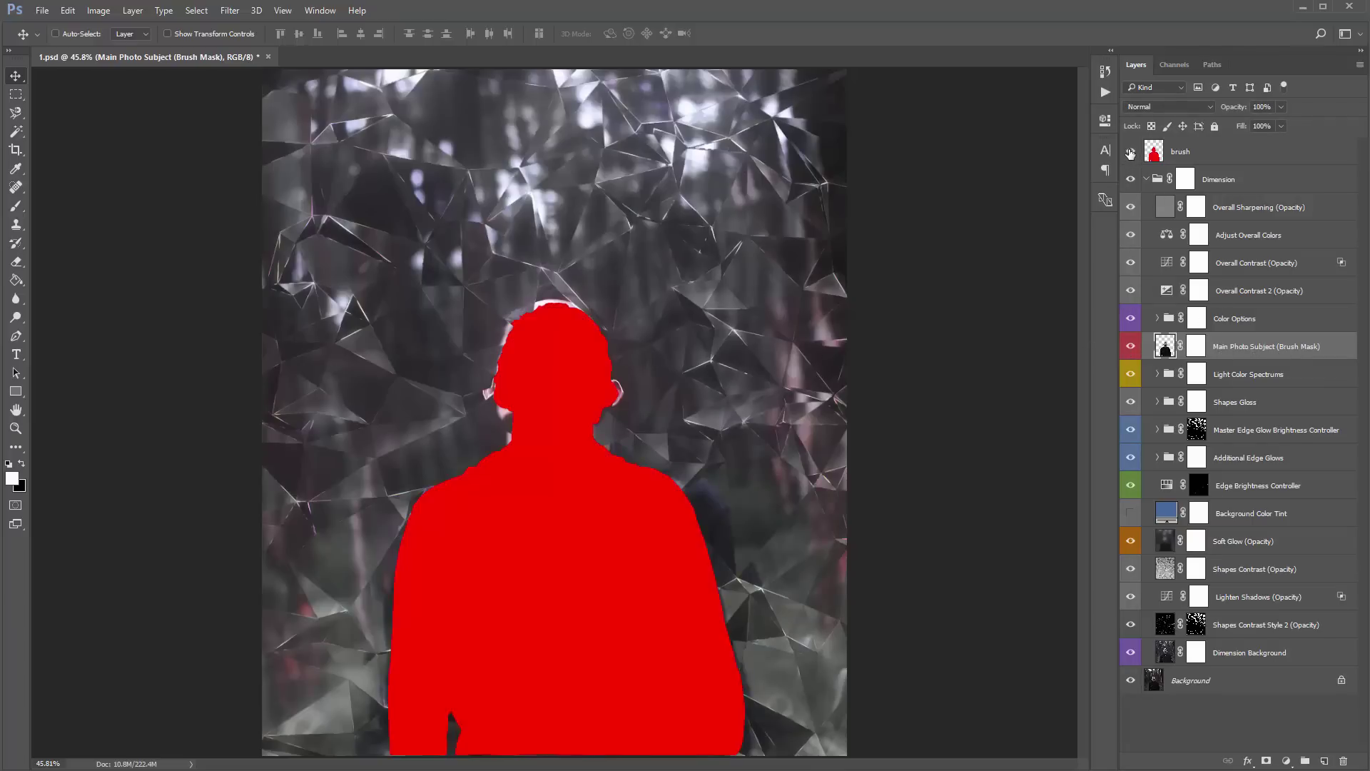
pyautogui.click(1185, 153)
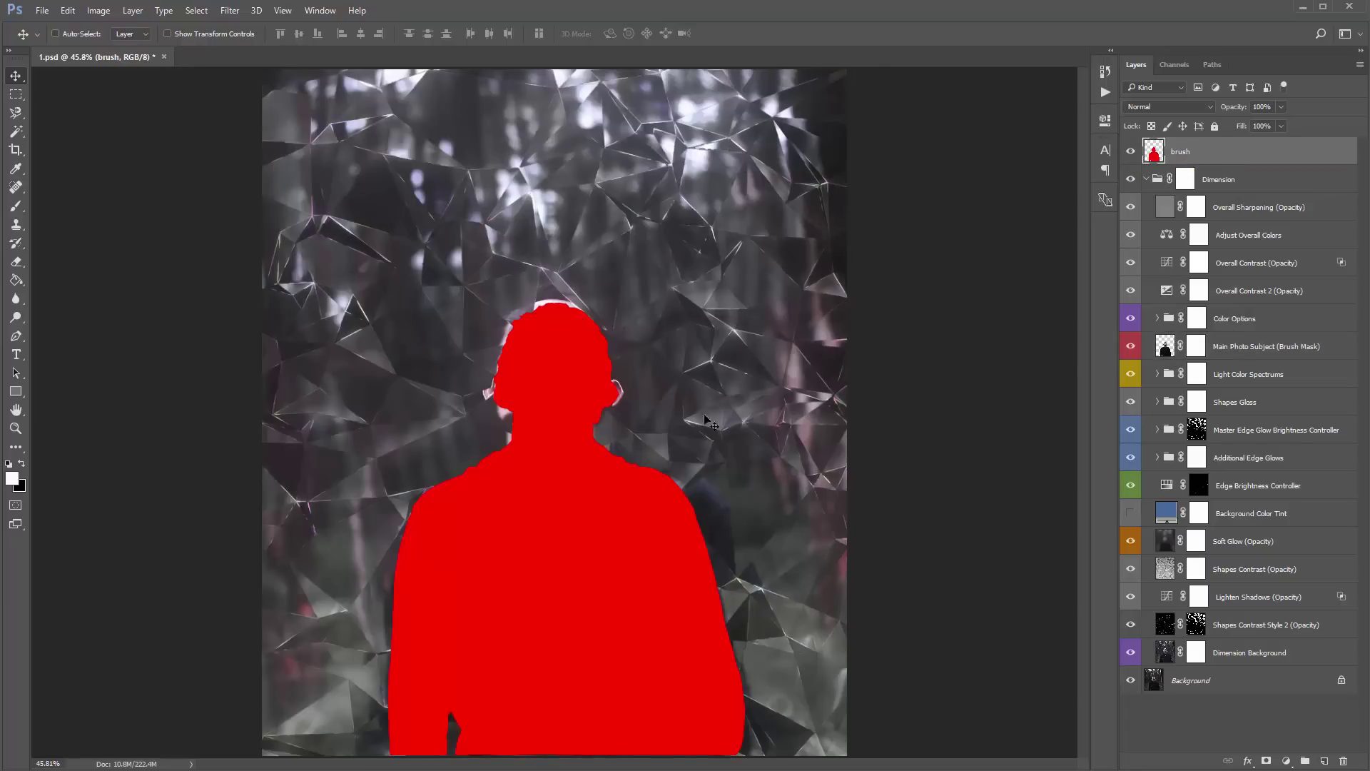
pyautogui.click(1130, 152)
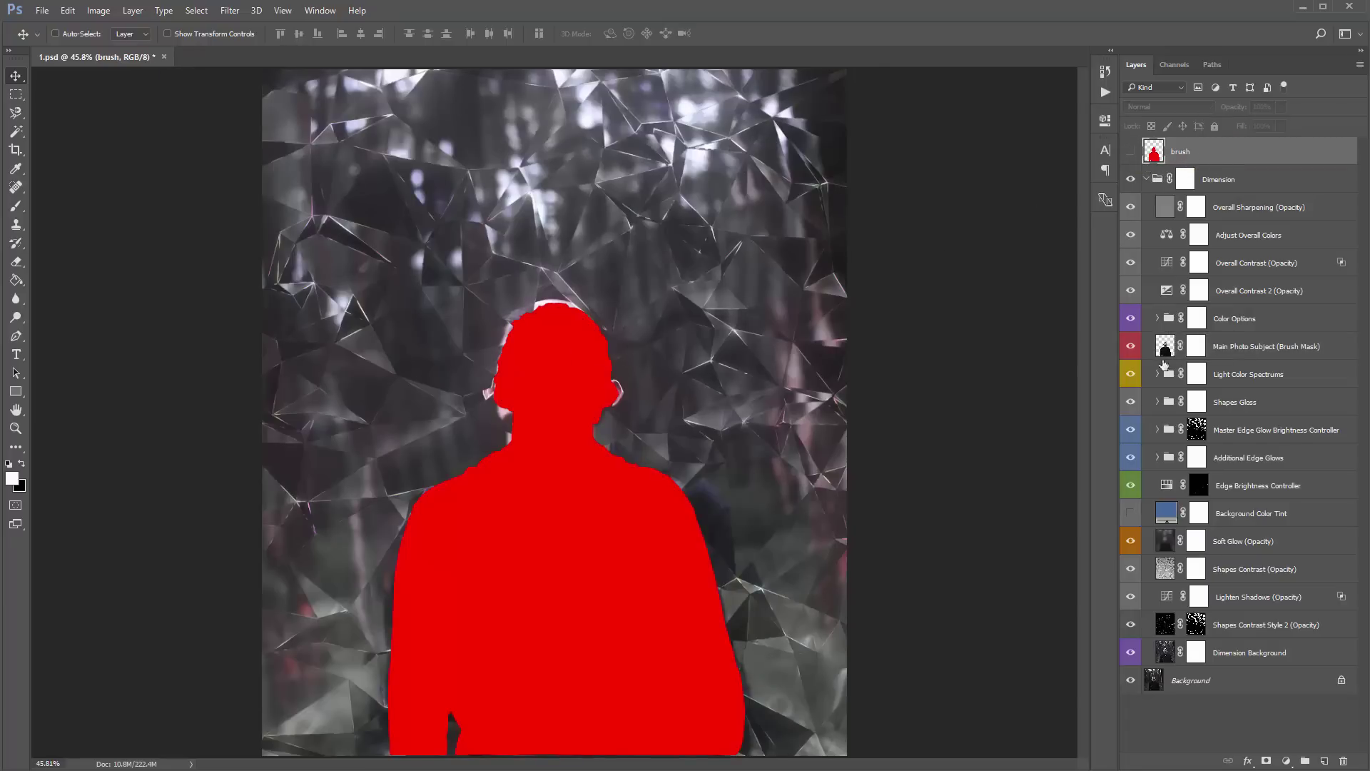
pyautogui.click(1129, 347)
pyautogui.click(1129, 347)
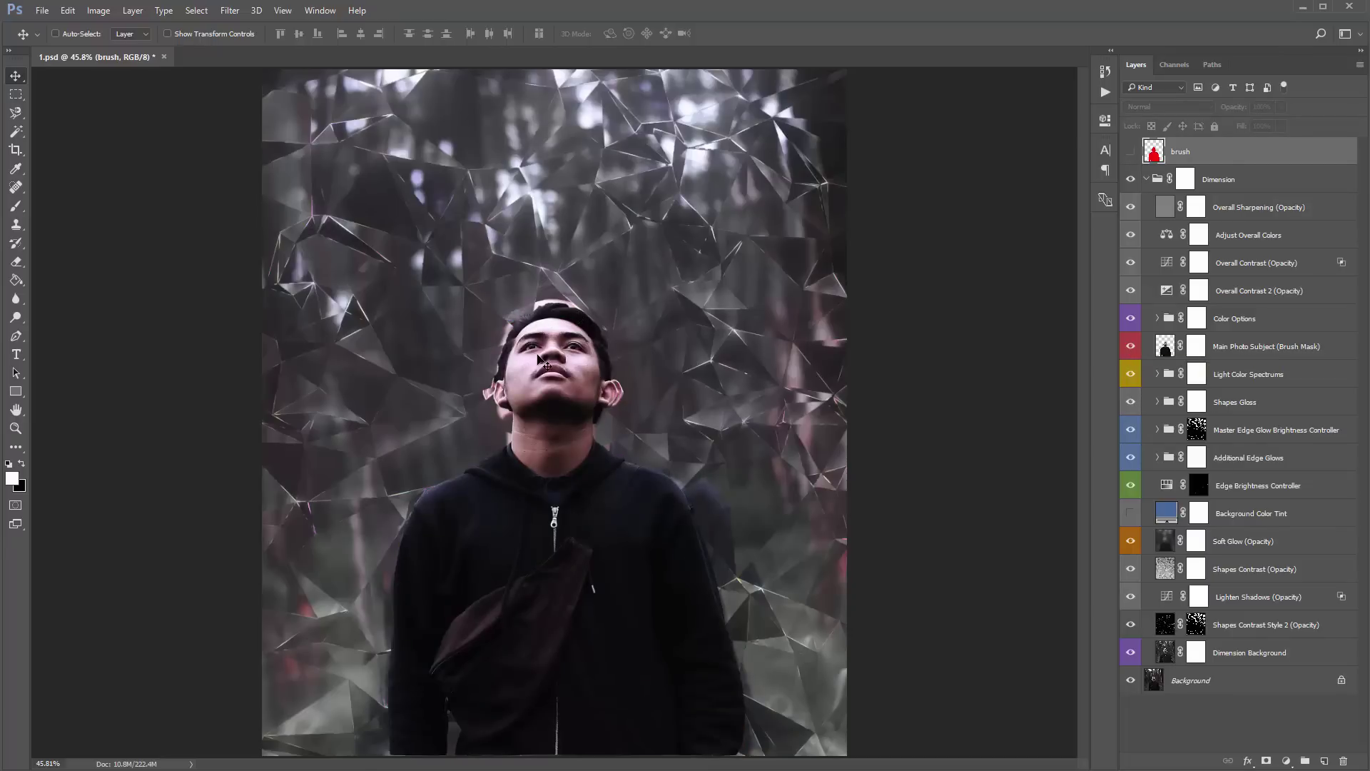
# Step: Paint black with a soft 300 px brush on the Main Photo Subject layer's mask across the man's lower torso
pyautogui.click(1229, 348)
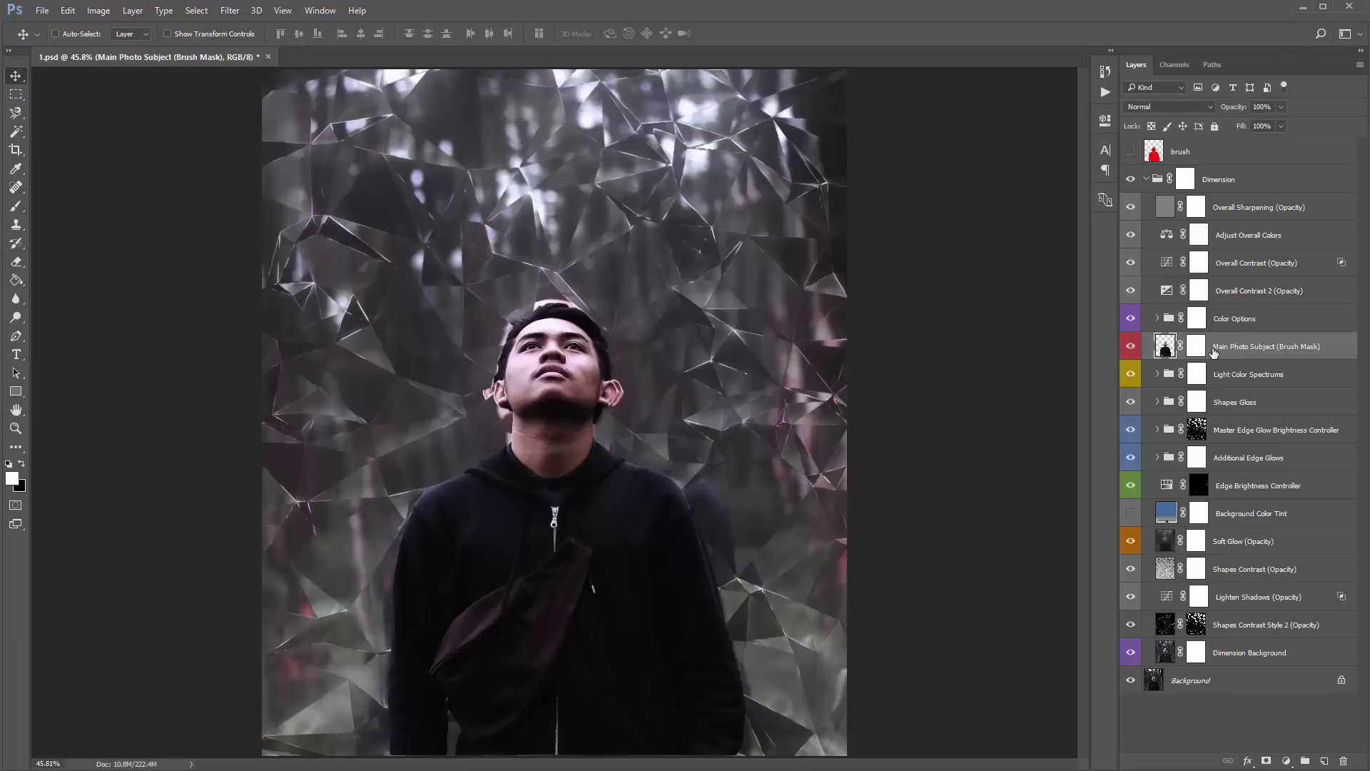
pyautogui.click(1198, 348)
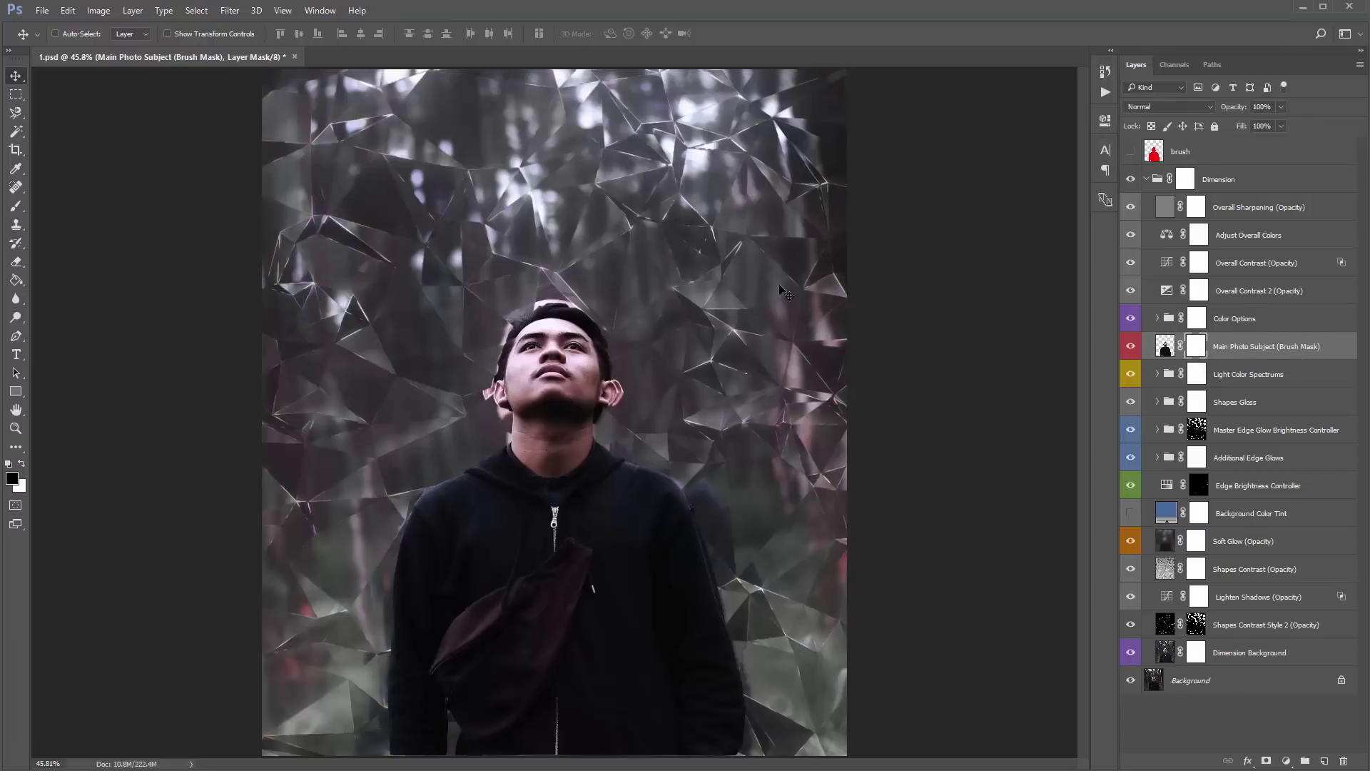
pyautogui.press('b')
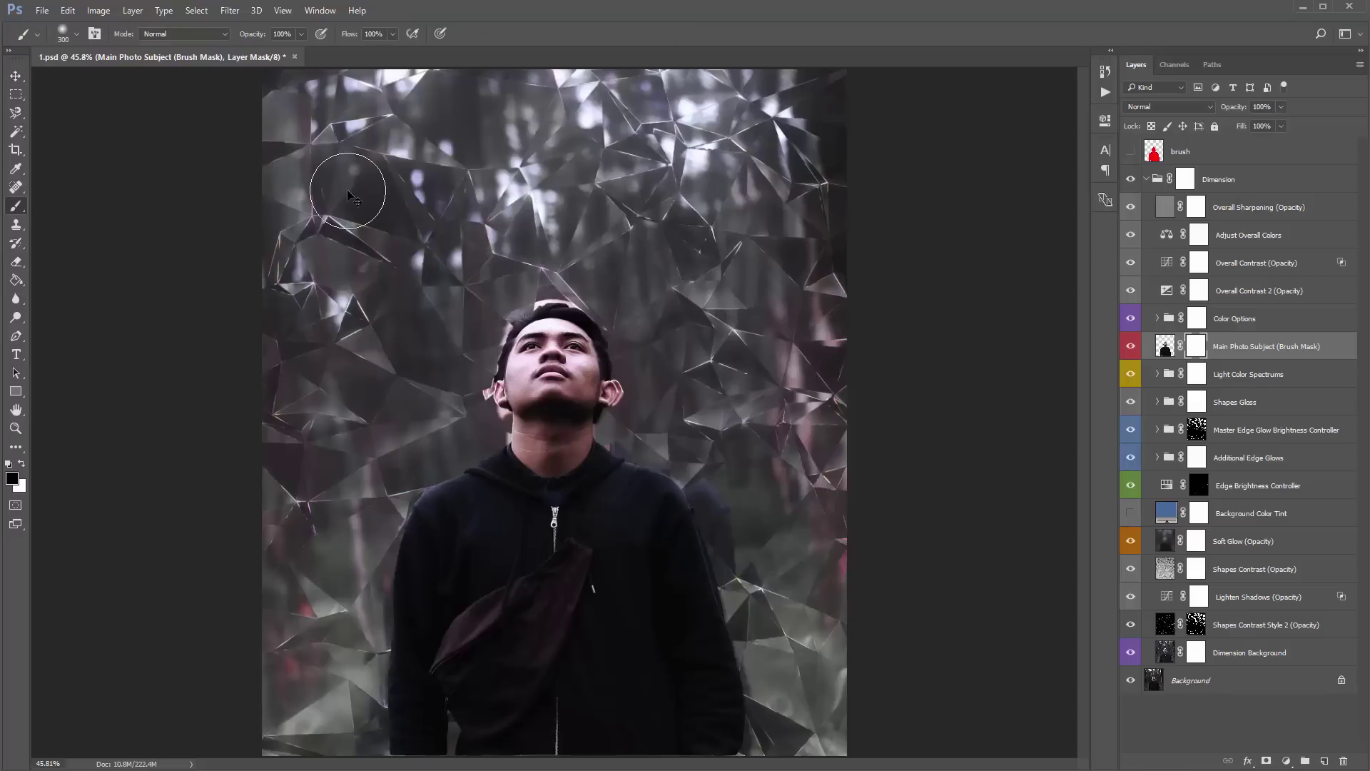
pyautogui.rightClick(347, 189)
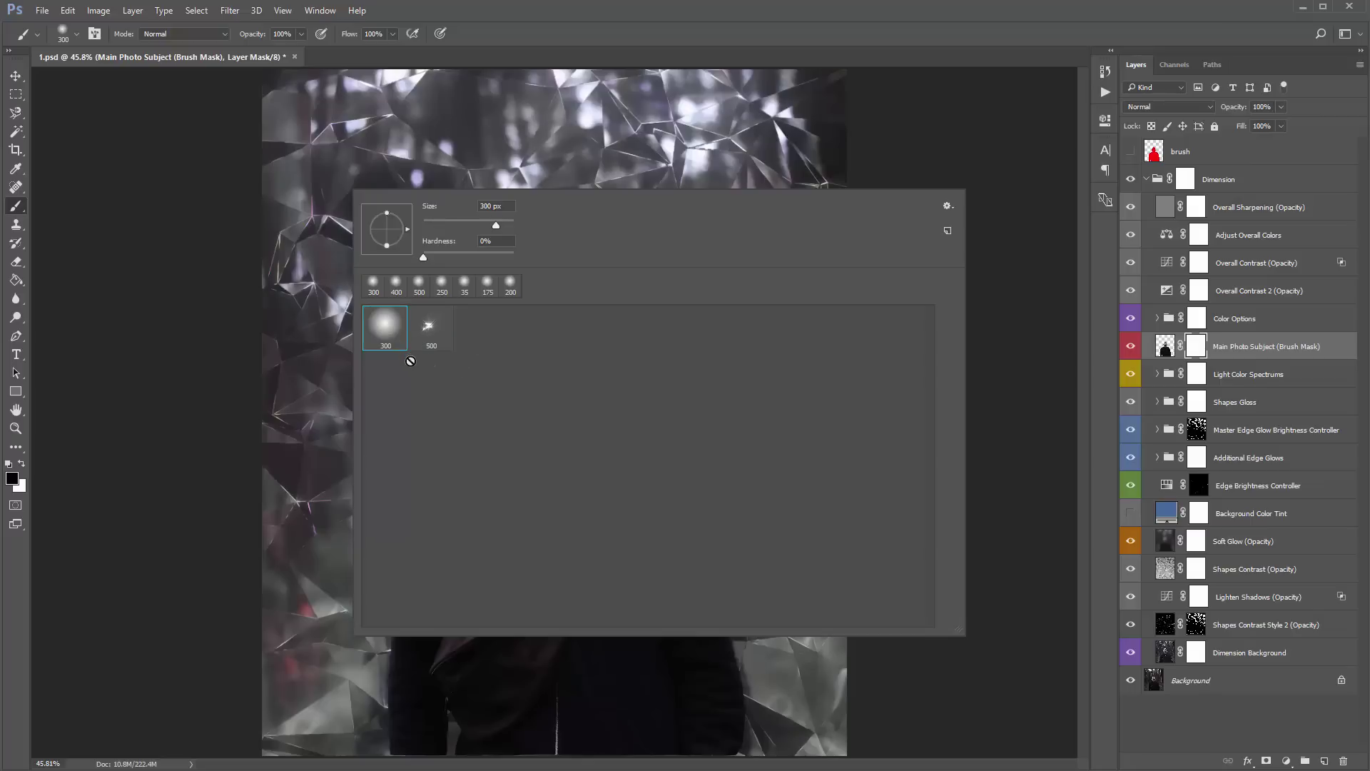
pyautogui.click(269, 264)
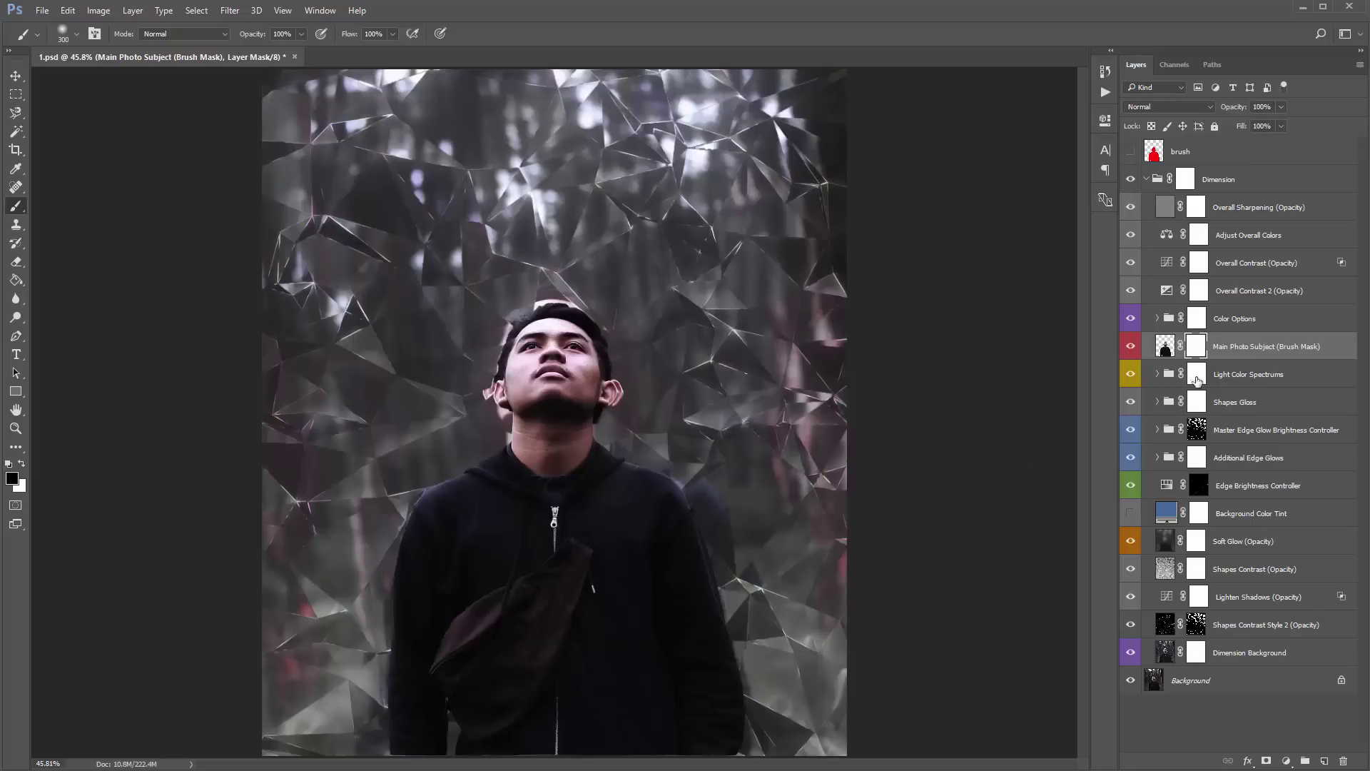
pyautogui.moveTo(735, 627)
pyautogui.mouseDown()
pyautogui.moveTo(706, 704)
pyautogui.moveTo(645, 742)
pyautogui.moveTo(613, 737)
pyautogui.moveTo(613, 685)
pyautogui.moveTo(479, 752)
pyautogui.moveTo(399, 746)
pyautogui.moveTo(421, 644)
pyautogui.moveTo(395, 655)
pyautogui.moveTo(482, 655)
pyautogui.moveTo(388, 644)
pyautogui.moveTo(614, 695)
pyautogui.mouseUp()
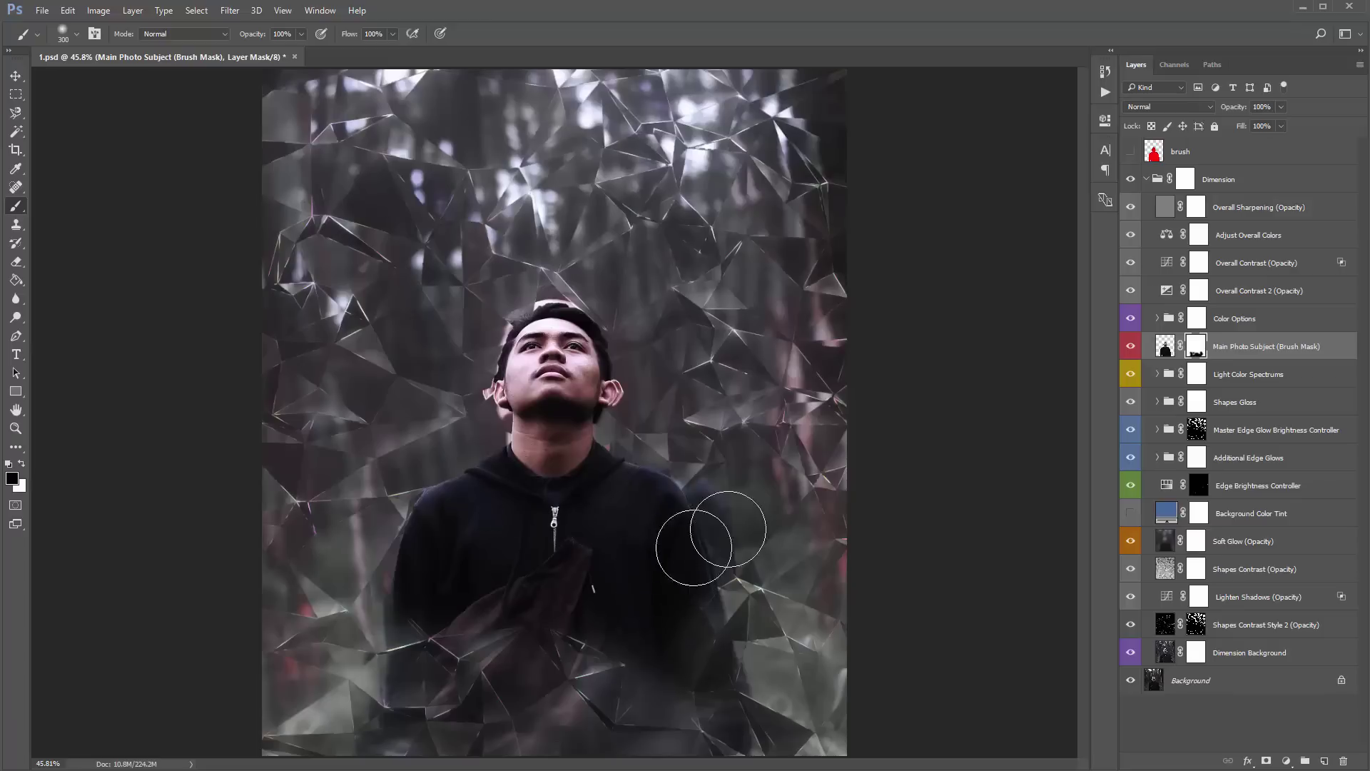
pyautogui.press('v')
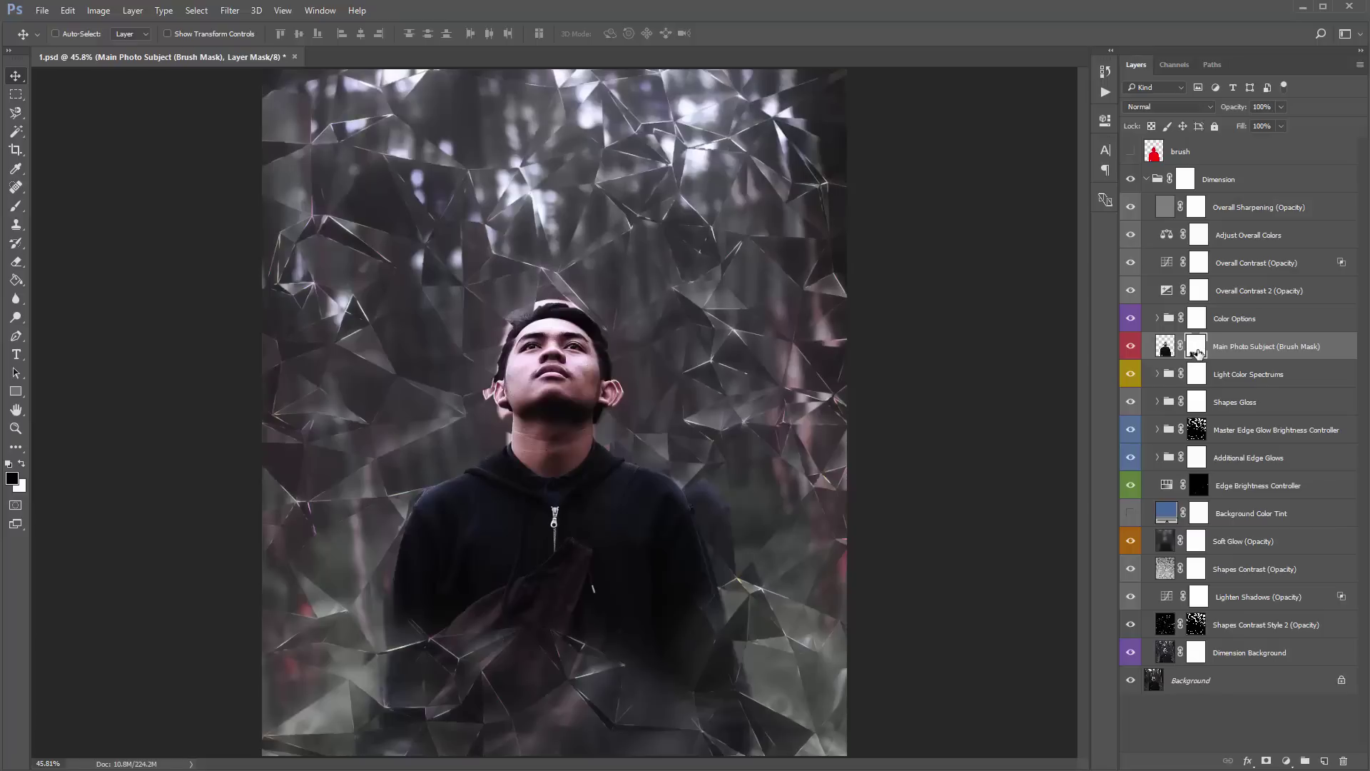
# Step: Swap the painting colors between black and white, and paint more black on the subject mask around the bag at his waist
pyautogui.press('b')
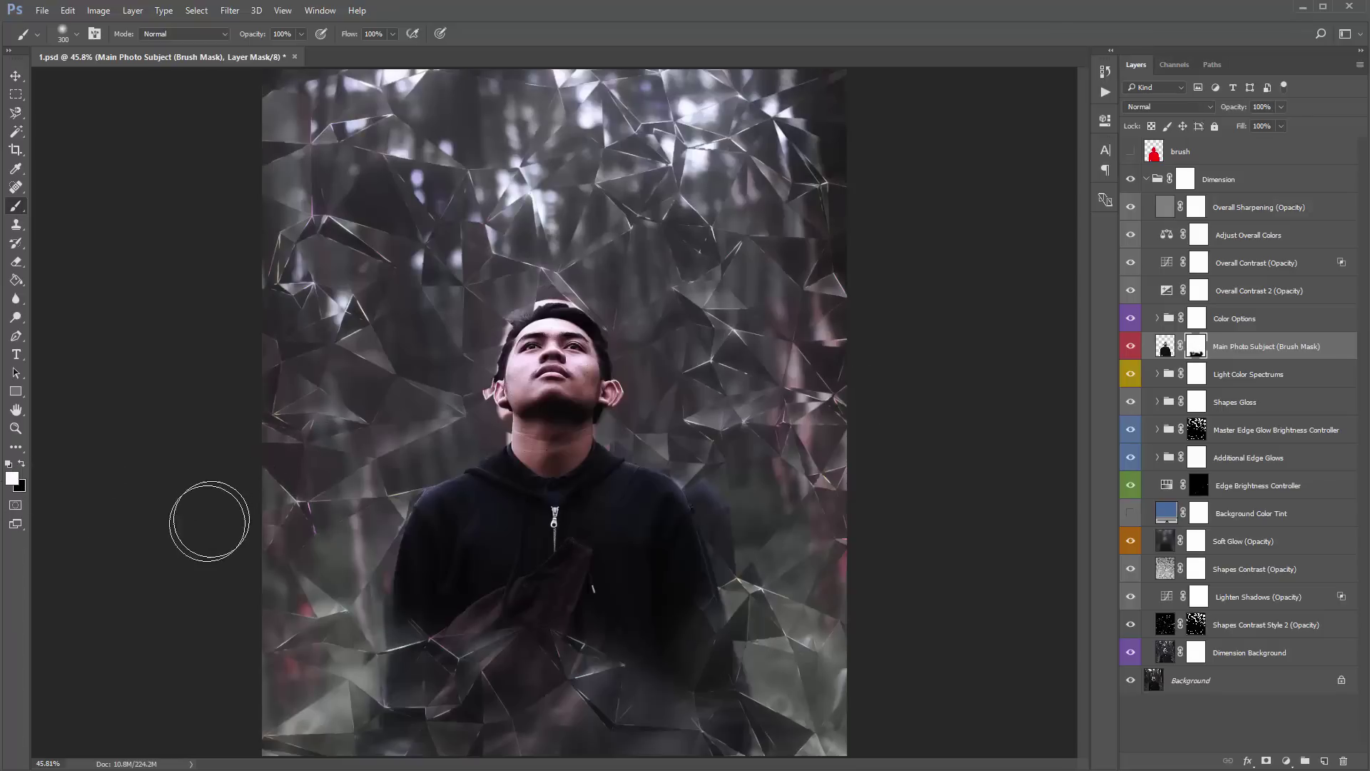
pyautogui.press('x')
pyautogui.press('x')
pyautogui.press('x')
pyautogui.press('x')
pyautogui.press('x')
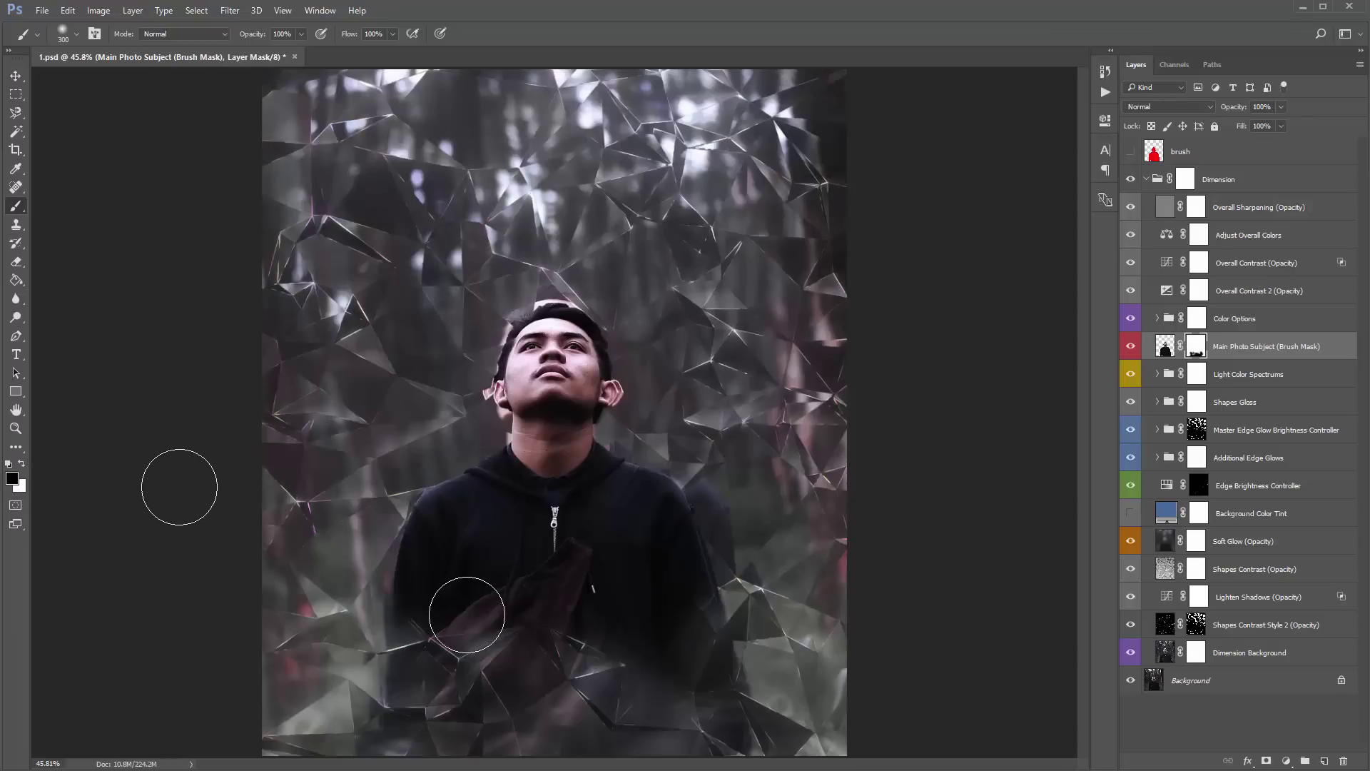
pyautogui.moveTo(467, 615)
pyautogui.mouseDown()
pyautogui.moveTo(430, 623)
pyautogui.moveTo(560, 646)
pyautogui.moveTo(458, 646)
pyautogui.moveTo(453, 665)
pyautogui.moveTo(508, 688)
pyautogui.moveTo(601, 628)
pyautogui.moveTo(594, 654)
pyautogui.moveTo(658, 675)
pyautogui.moveTo(419, 681)
pyautogui.moveTo(405, 643)
pyautogui.moveTo(501, 633)
pyautogui.moveTo(478, 663)
pyautogui.moveTo(518, 681)
pyautogui.moveTo(508, 635)
pyautogui.moveTo(474, 644)
pyautogui.mouseUp()
pyautogui.press('x')
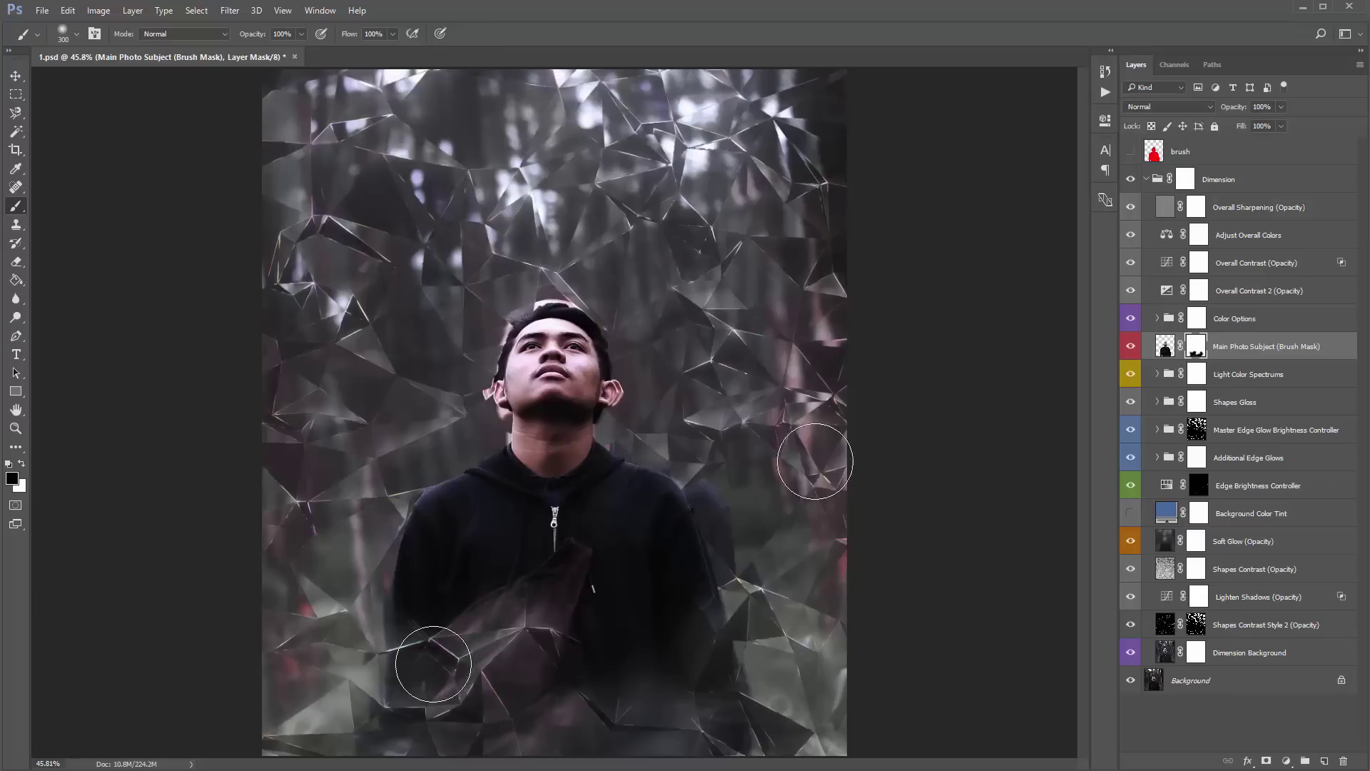
pyautogui.press('v')
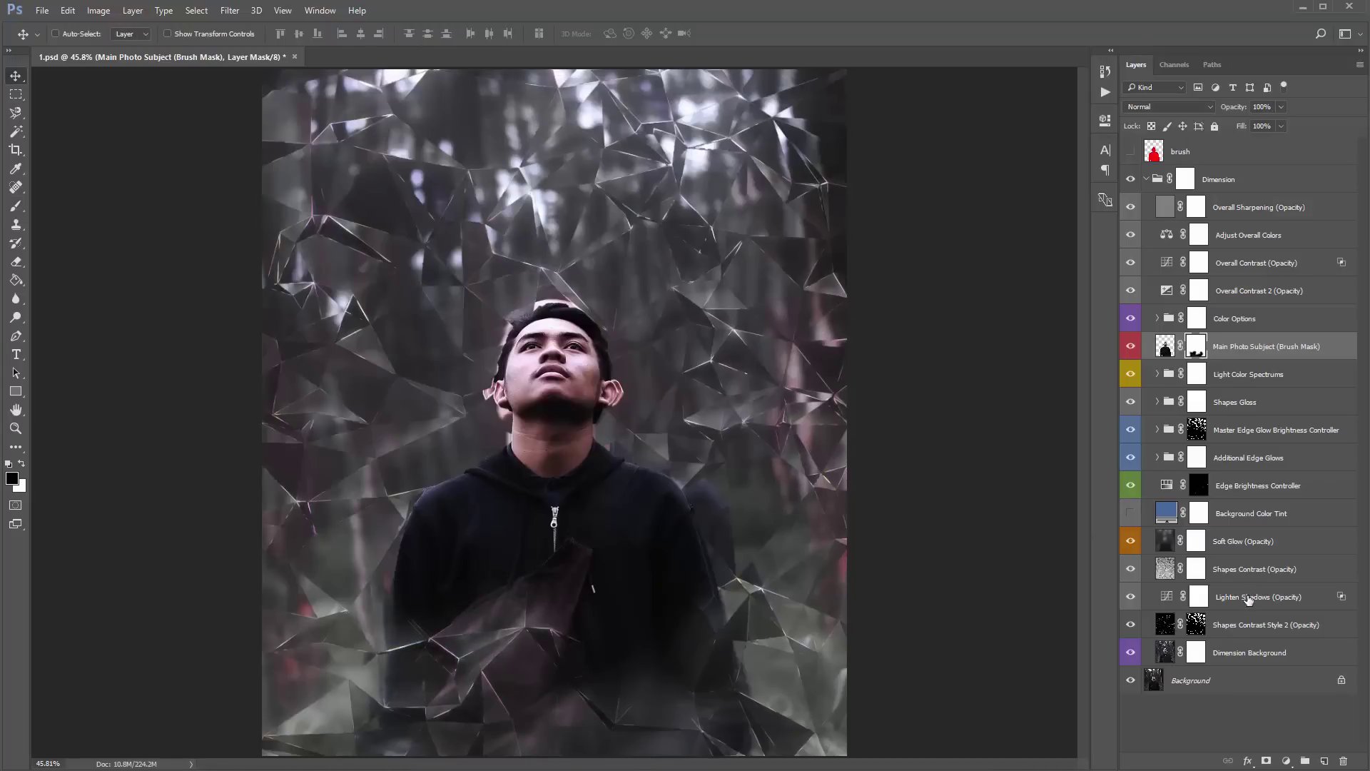
# Step: Select the Lighten Shadows (Opacity) adjustment layer and compare the photo with and without it
pyautogui.click(1222, 599)
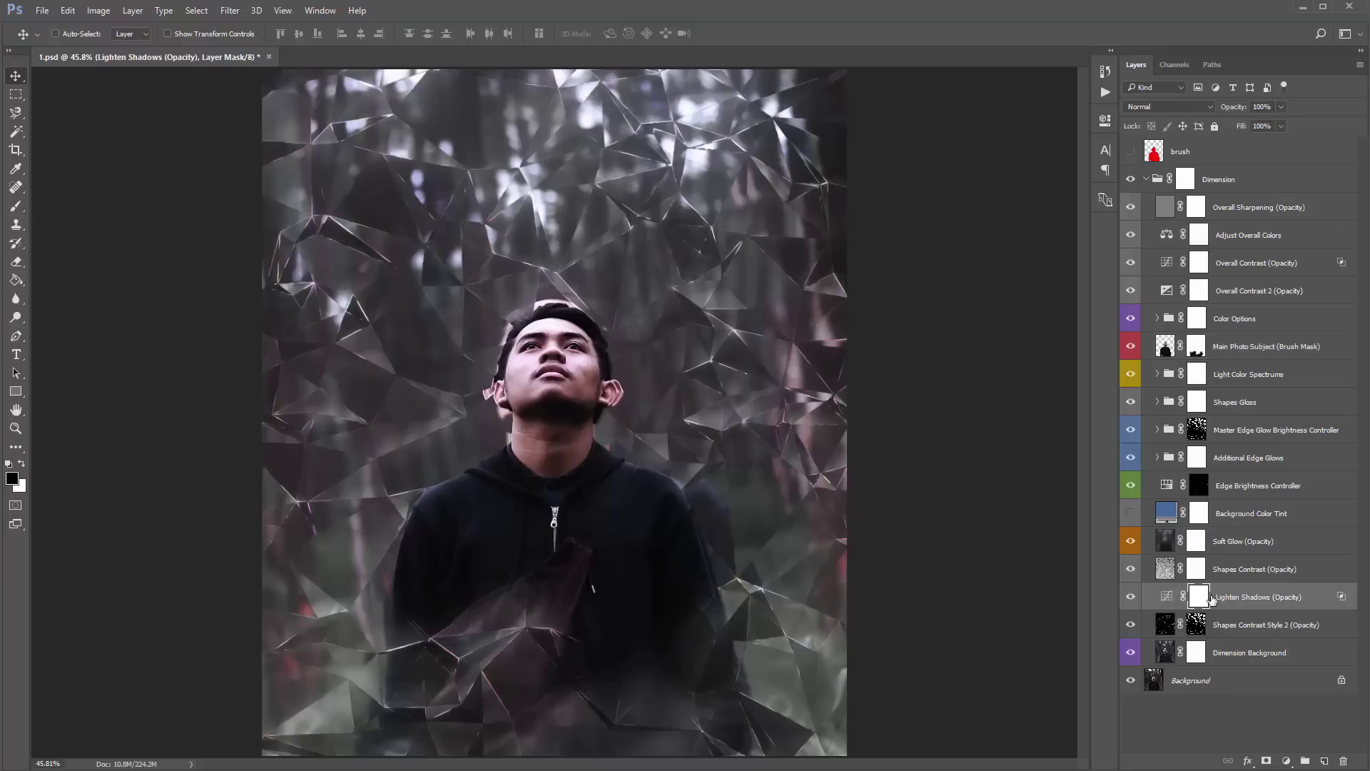
pyautogui.click(1130, 597)
pyautogui.click(1131, 598)
pyautogui.click(1131, 597)
pyautogui.click(1130, 597)
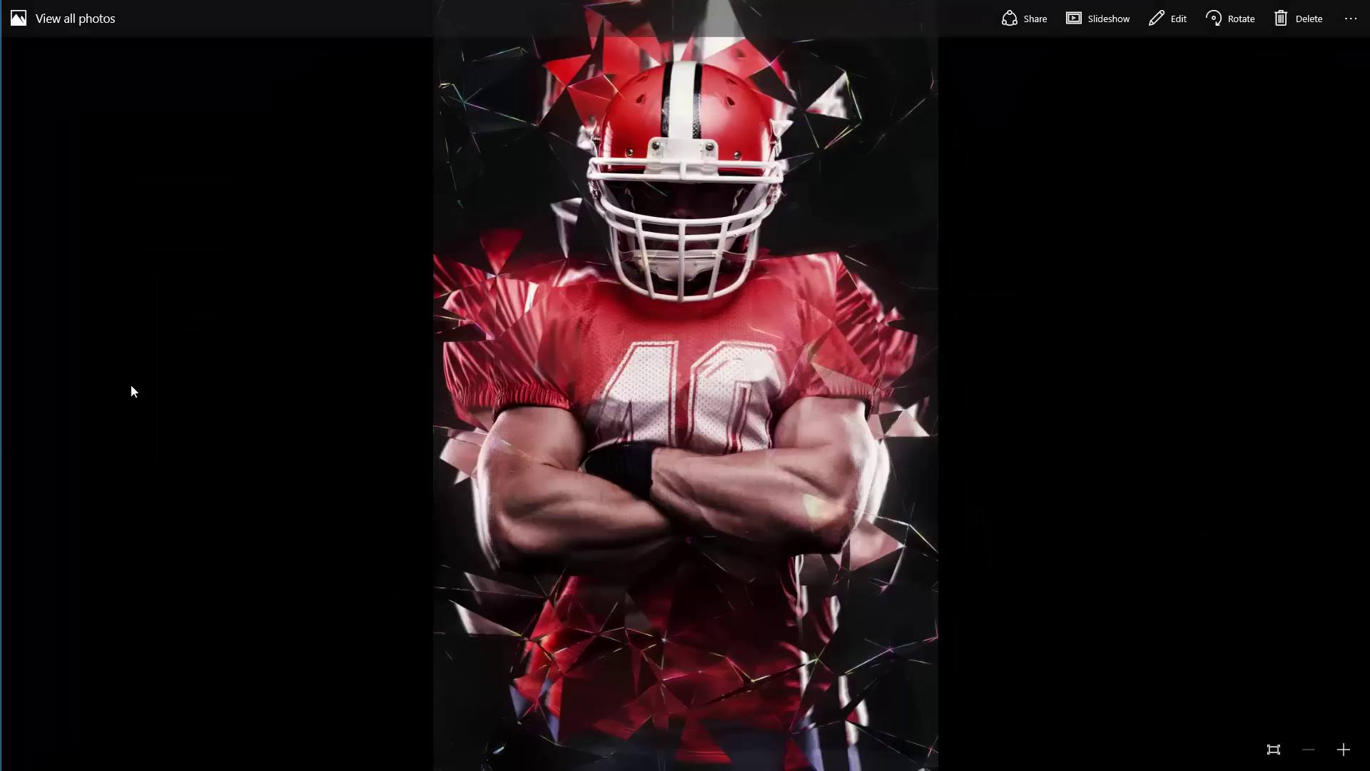
# Step: Switch to the Photos app and compare the football player picture with and without the glass effect
pyautogui.press('Right')
pyautogui.press('Left')
pyautogui.press('Right')
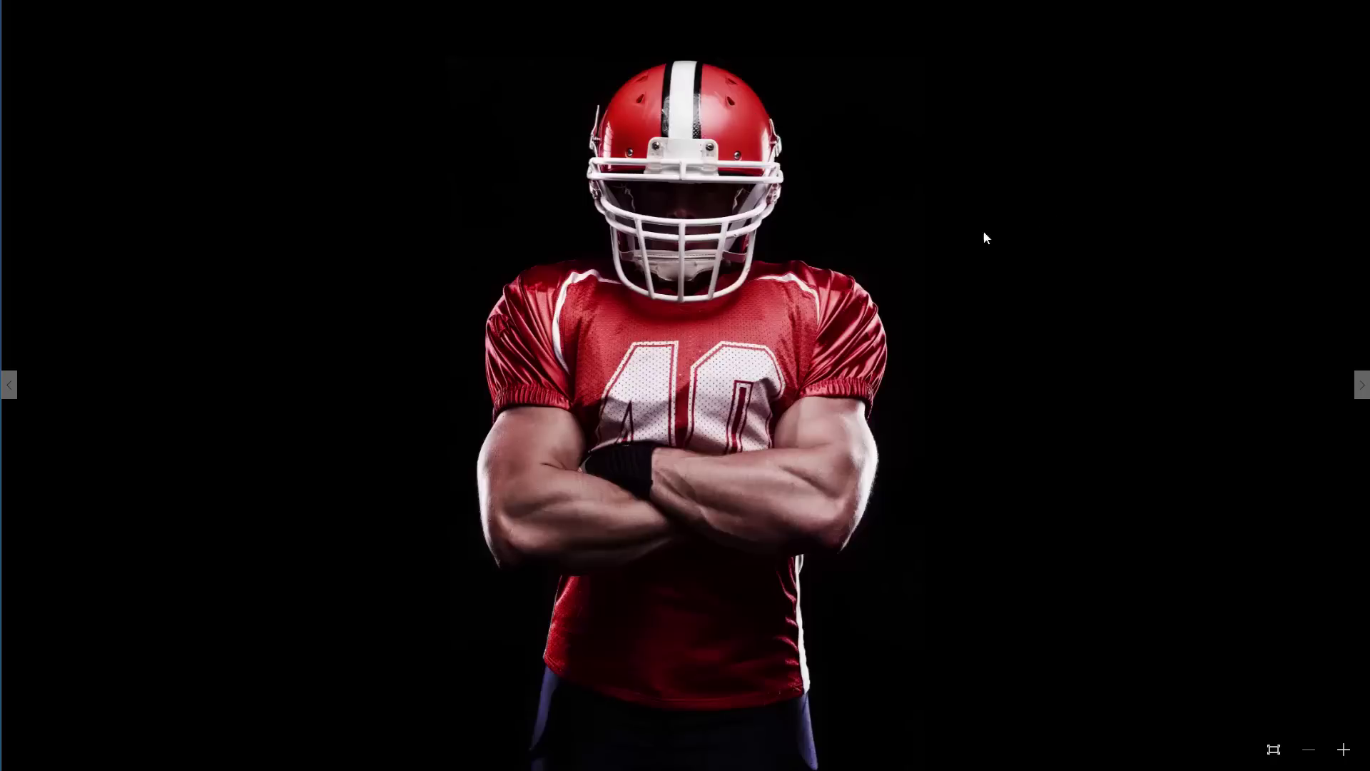
pyautogui.press('Left')
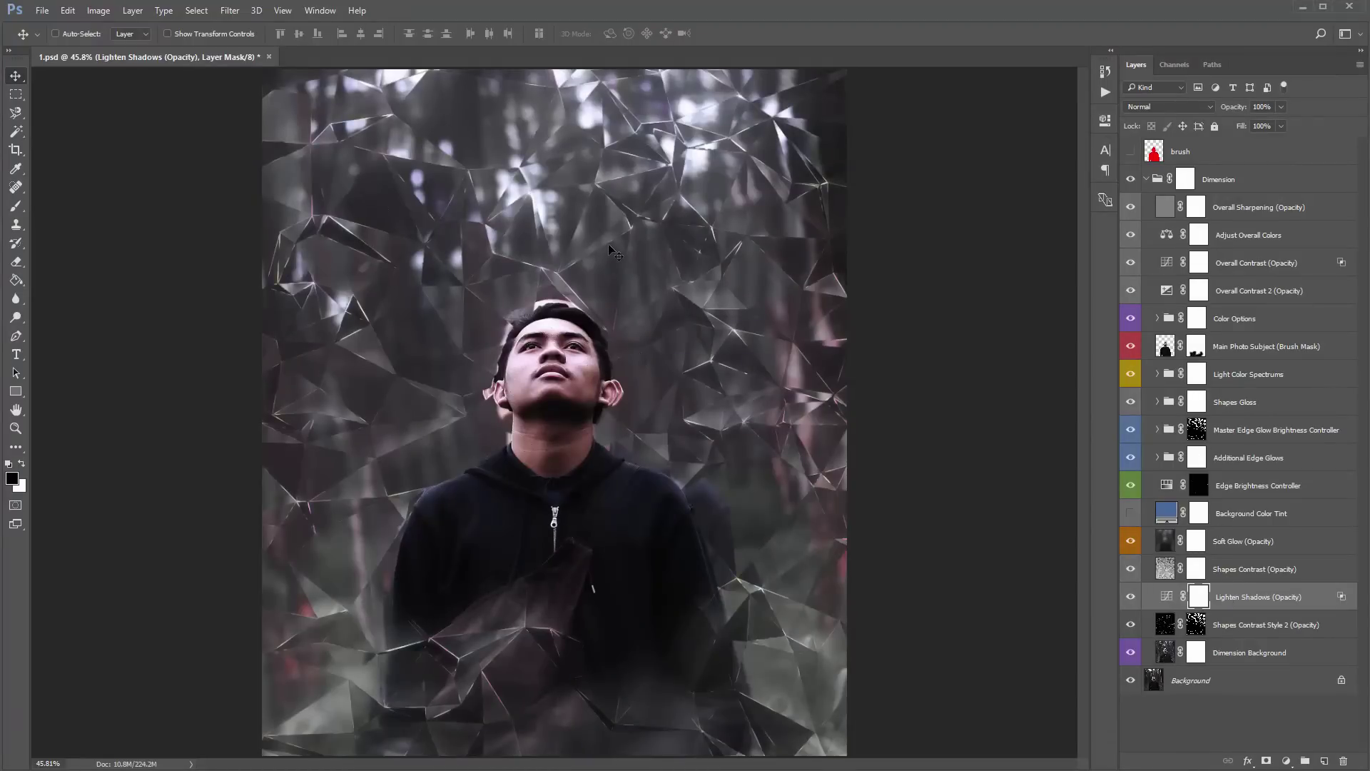
# Step: Return to Photoshop and recheck how Lighten Shadows affects the dark jacket by hiding and showing the layer
pyautogui.click(1130, 596)
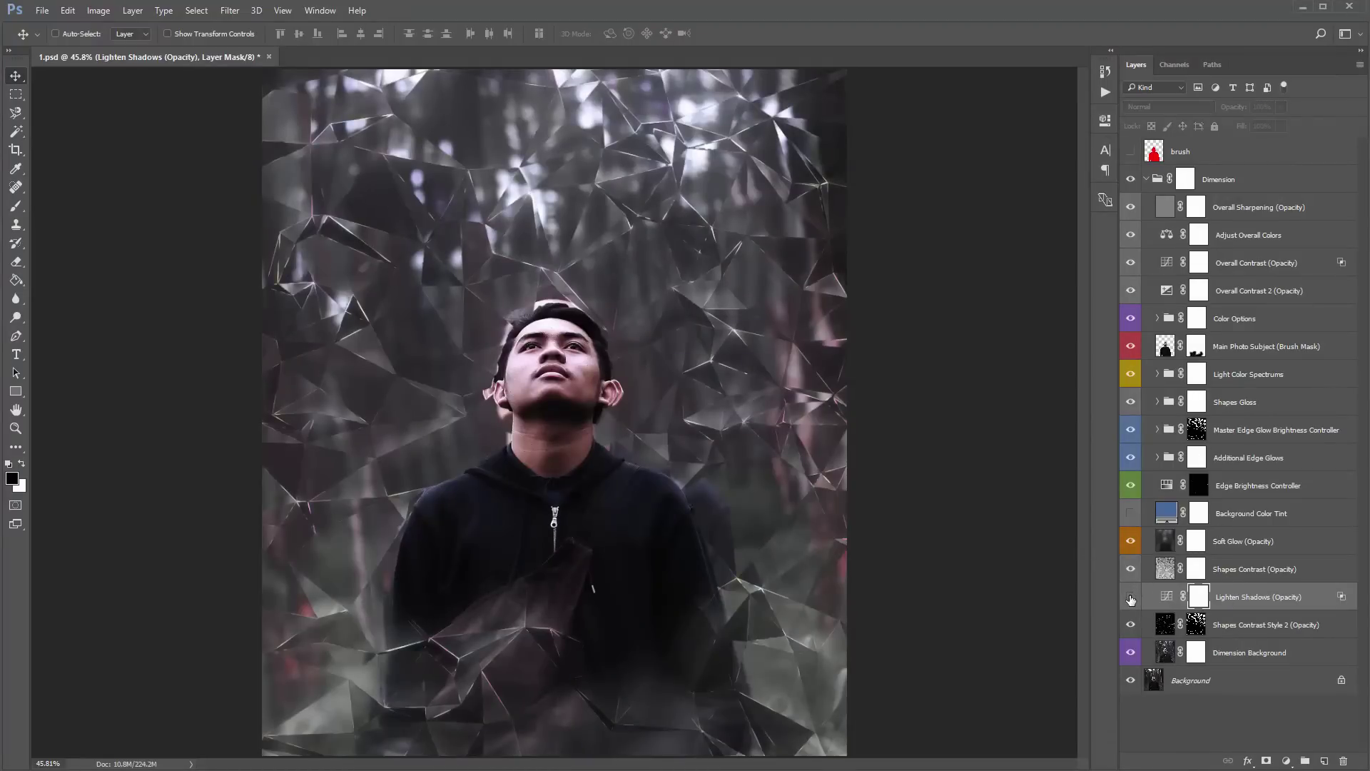
pyautogui.click(1130, 596)
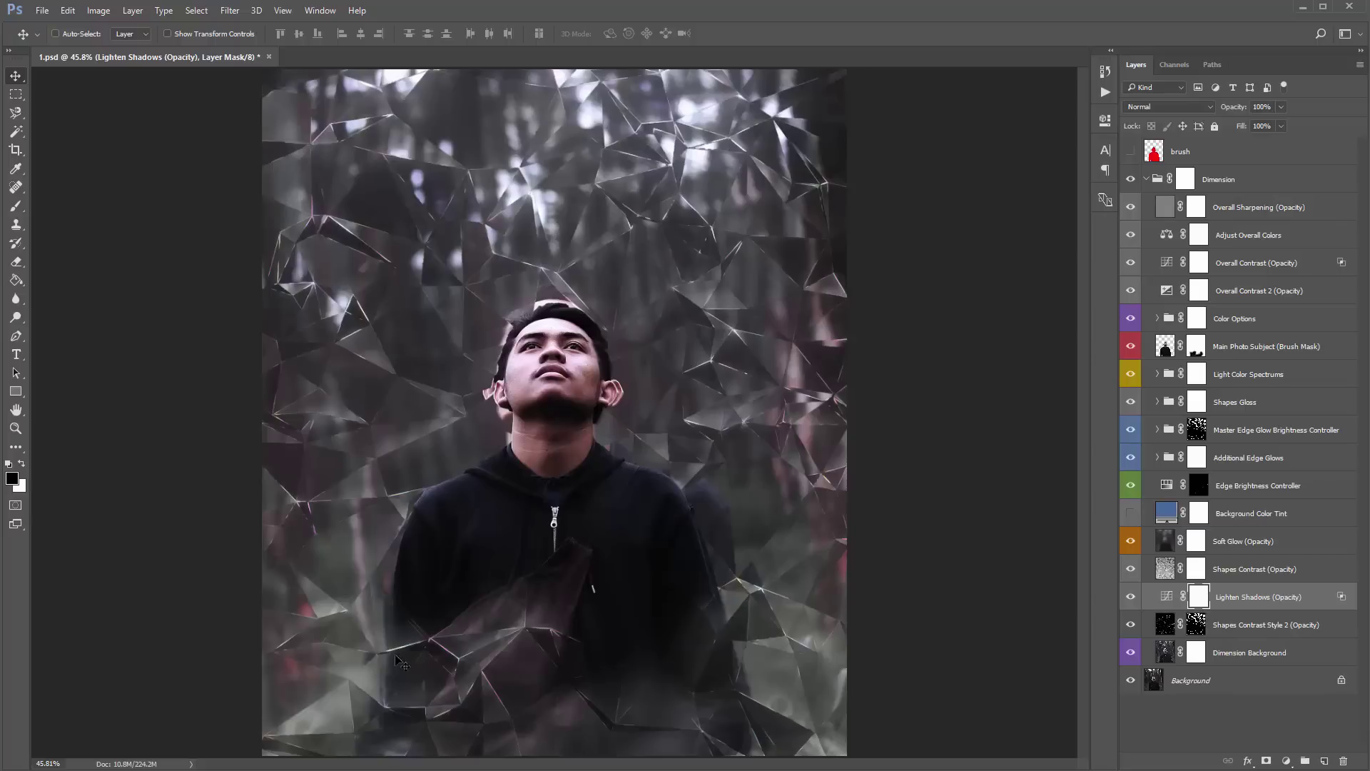
pyautogui.click(1131, 597)
pyautogui.click(1131, 598)
# Step: Paint black on the Lighten Shadows mask over the lower jacket to keep the shadows dark there
pyautogui.press('b')
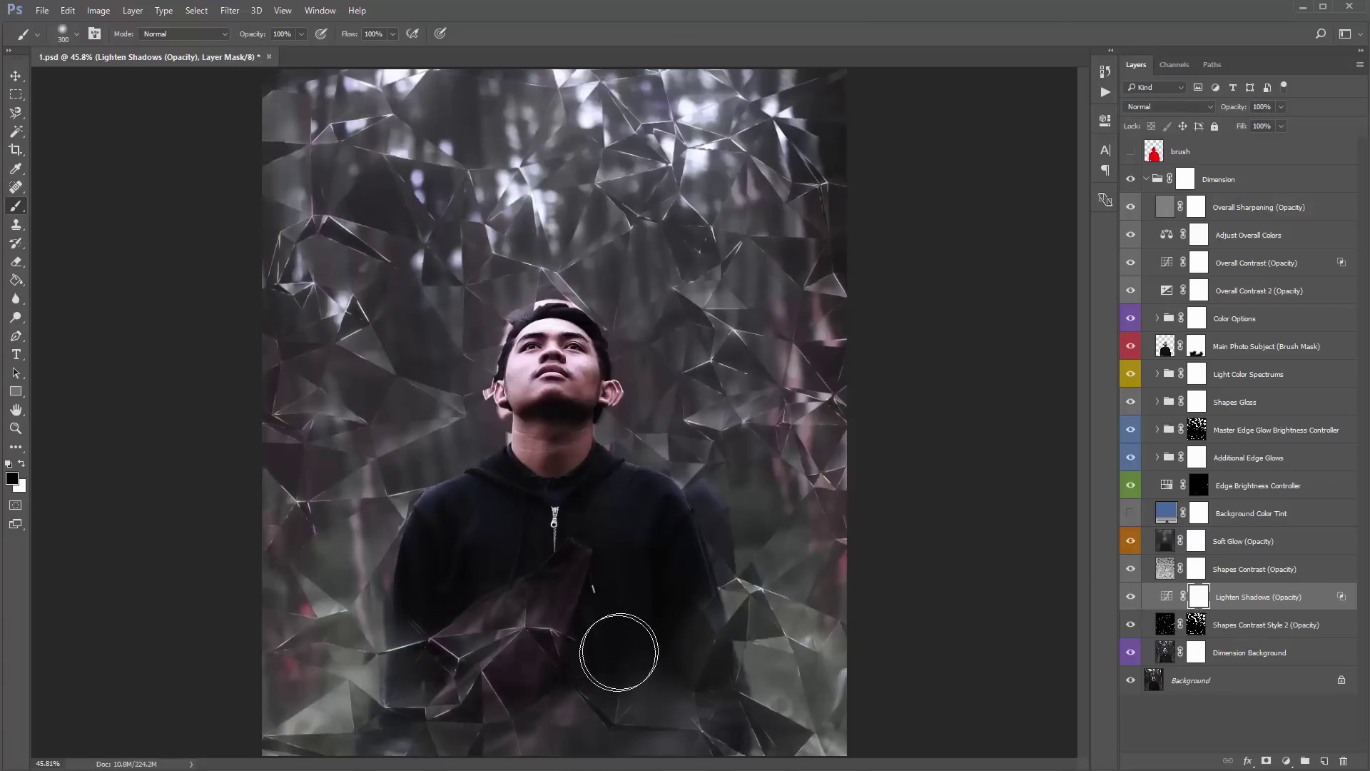
pyautogui.moveTo(678, 648)
pyautogui.mouseDown()
pyautogui.moveTo(657, 704)
pyautogui.moveTo(606, 731)
pyautogui.moveTo(434, 717)
pyautogui.moveTo(452, 584)
pyautogui.moveTo(423, 685)
pyautogui.moveTo(559, 669)
pyautogui.moveTo(545, 713)
pyautogui.mouseUp()
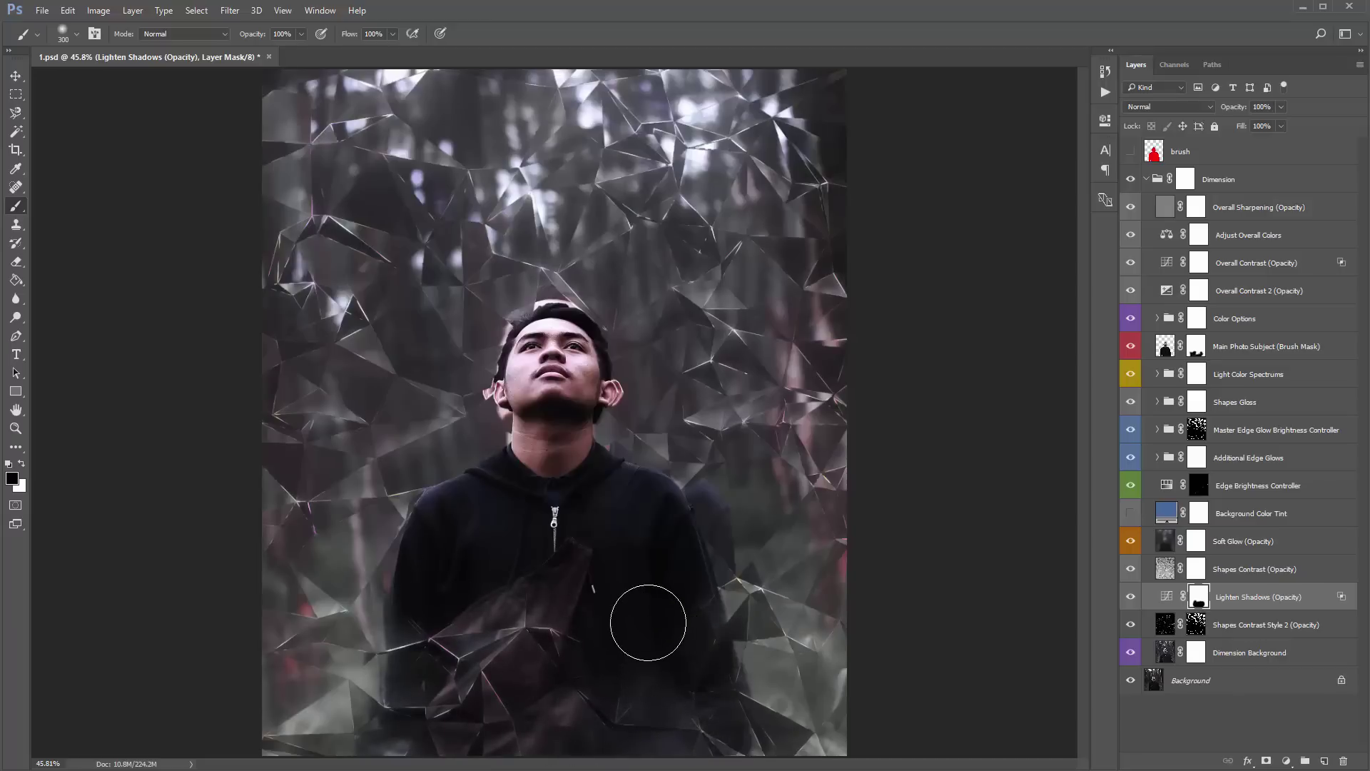
pyautogui.press('v')
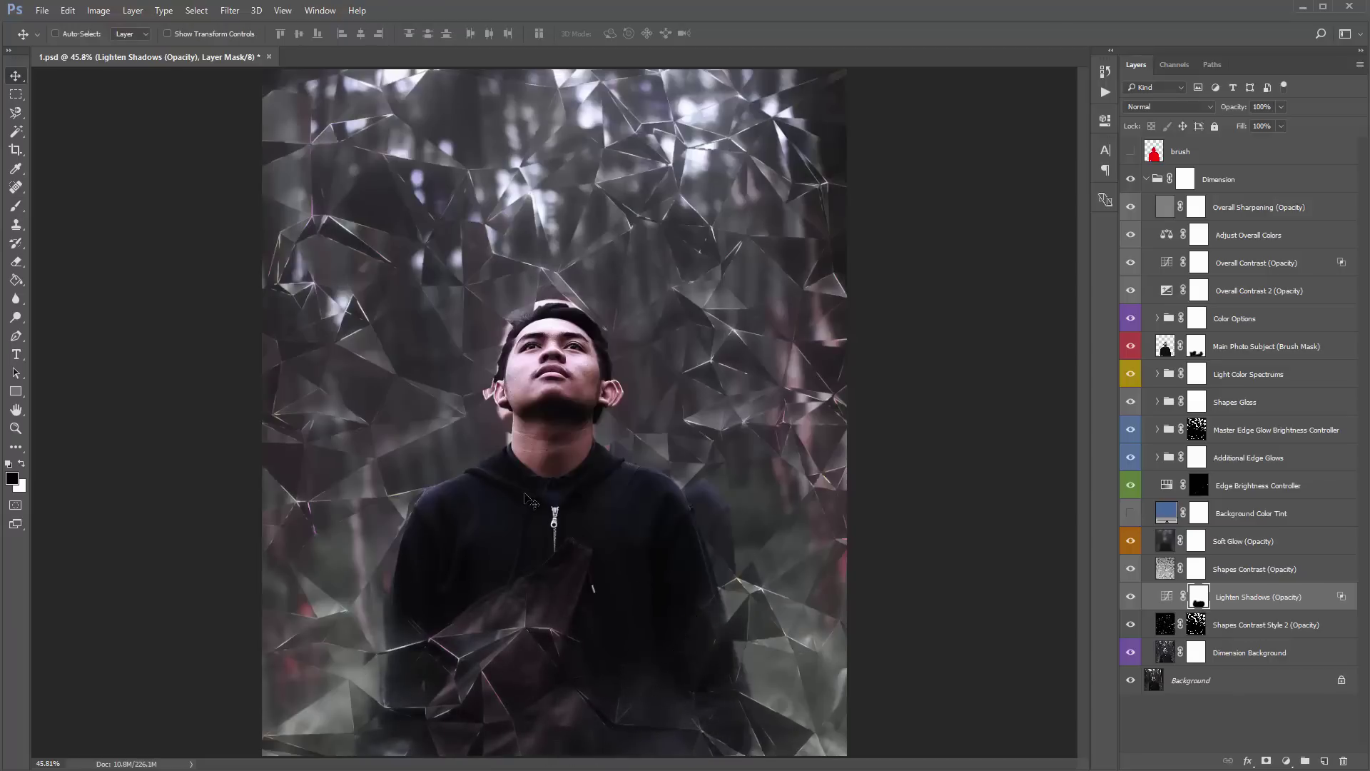
# Step: Select the Soft Glow (Opacity) layer and compare the photo with and without it
pyautogui.click(1216, 544)
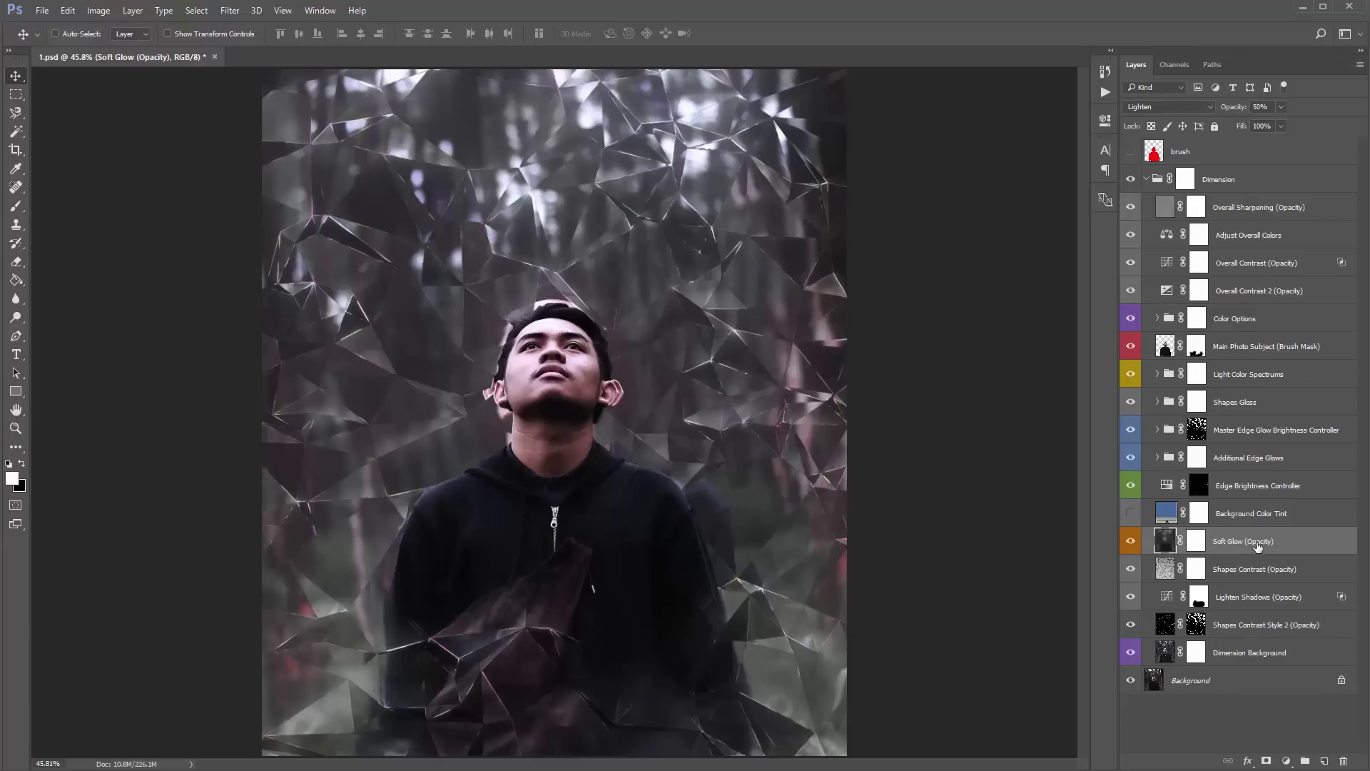
pyautogui.click(1127, 542)
pyautogui.click(1126, 542)
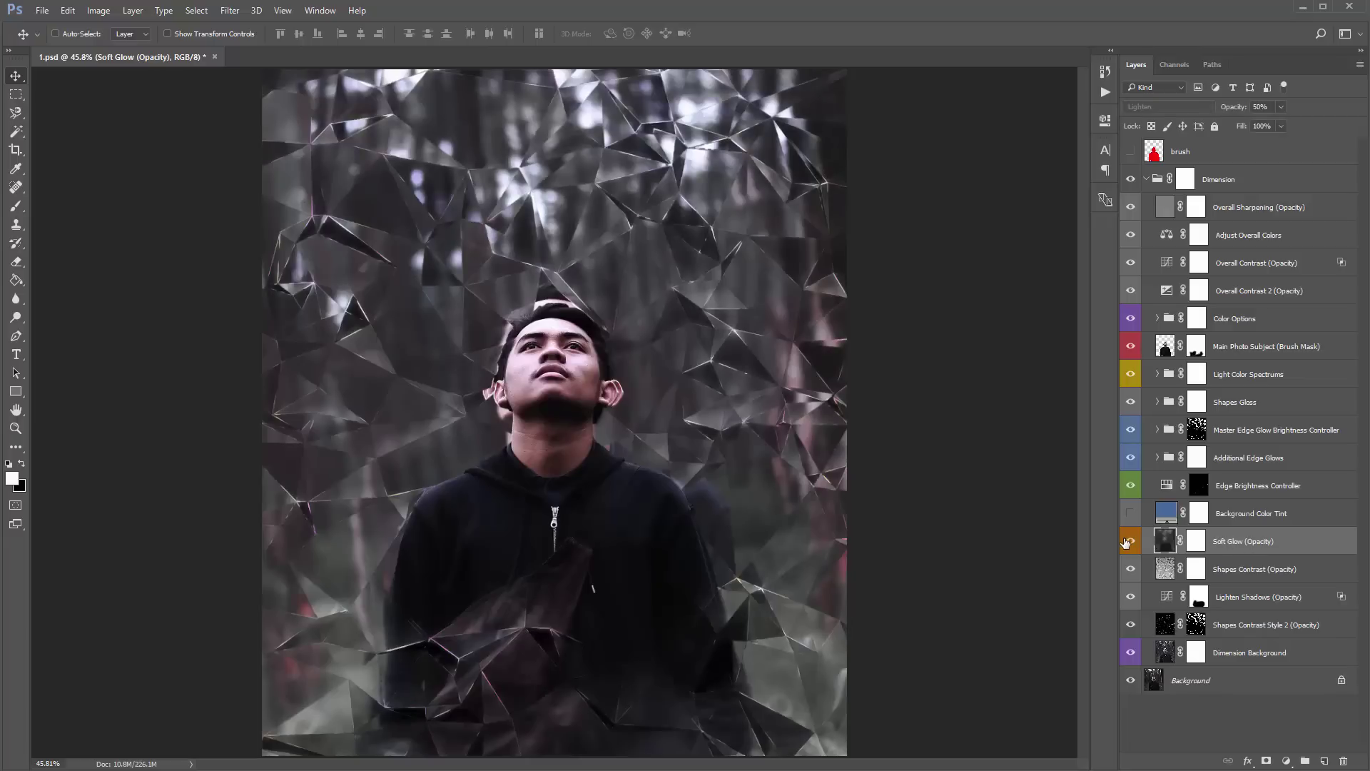
pyautogui.click(1126, 542)
pyautogui.click(1126, 542)
pyautogui.click(1126, 542)
pyautogui.click(1127, 542)
pyautogui.click(1126, 543)
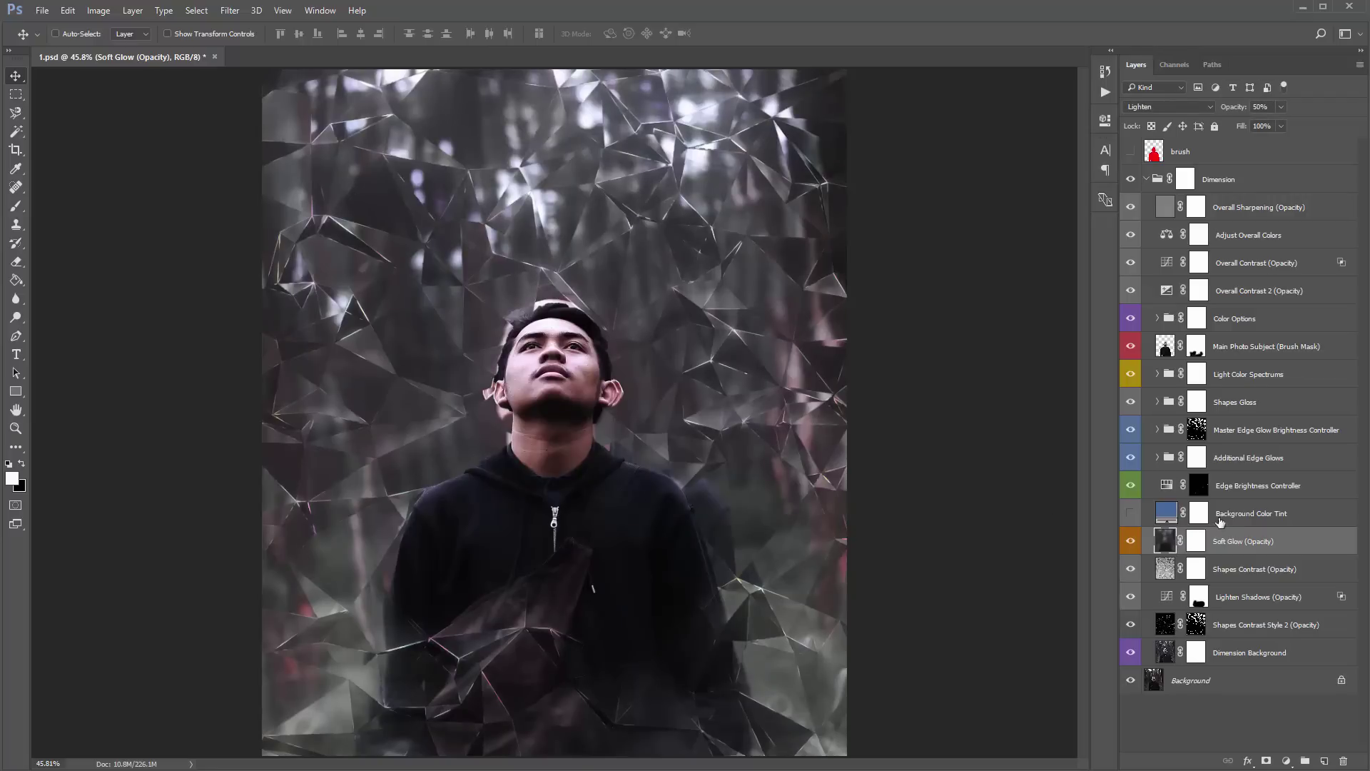
# Step: Check the Soft Glow (Opacity) layer's effect once more and set its opacity to 30%
pyautogui.click(1199, 542)
pyautogui.click(1131, 542)
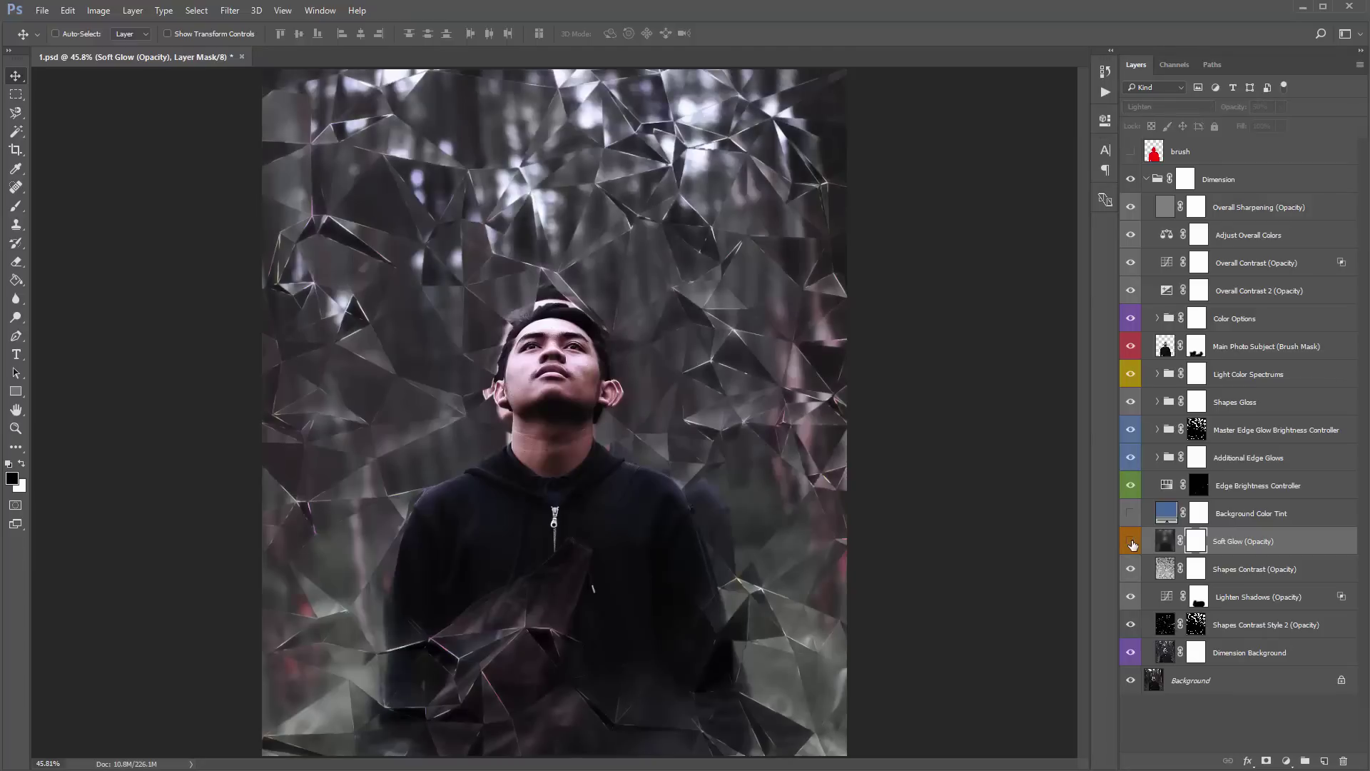
pyautogui.click(1131, 543)
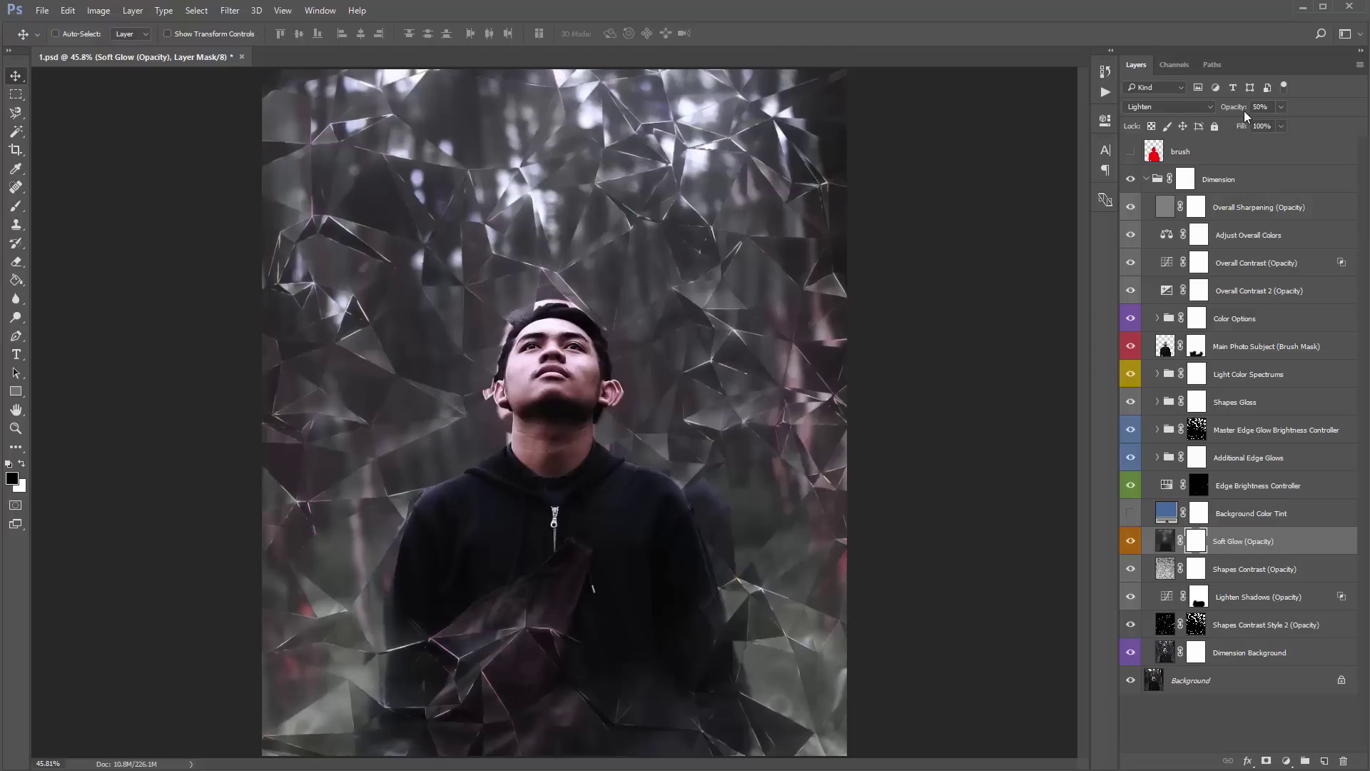
pyautogui.moveTo(1244, 110); pyautogui.dragTo(1223, 113)
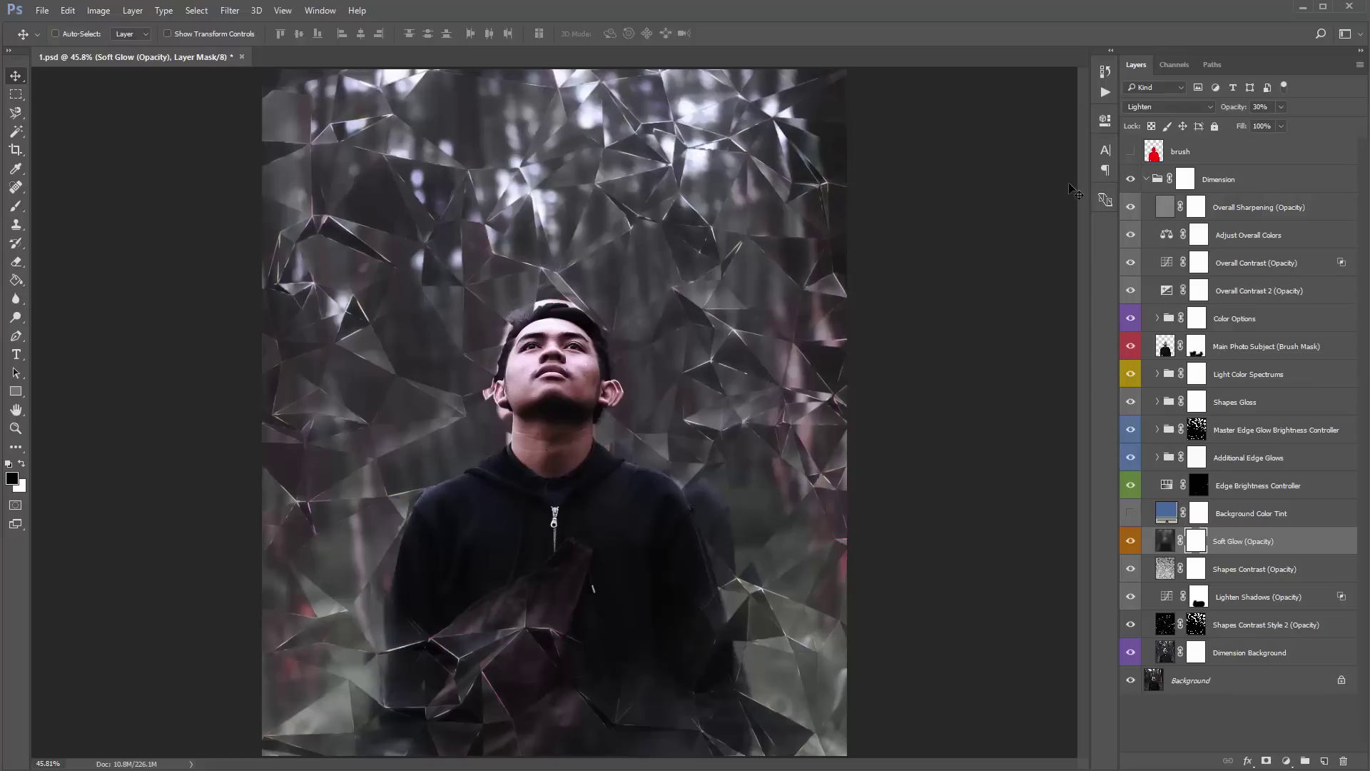
# Step: Select the Overall Sharpening (Opacity) layer and compare the photo's detail with and without it
pyautogui.click(1285, 208)
pyautogui.keyDown('shift'); pyautogui.click(1257, 289); pyautogui.keyUp('shift')
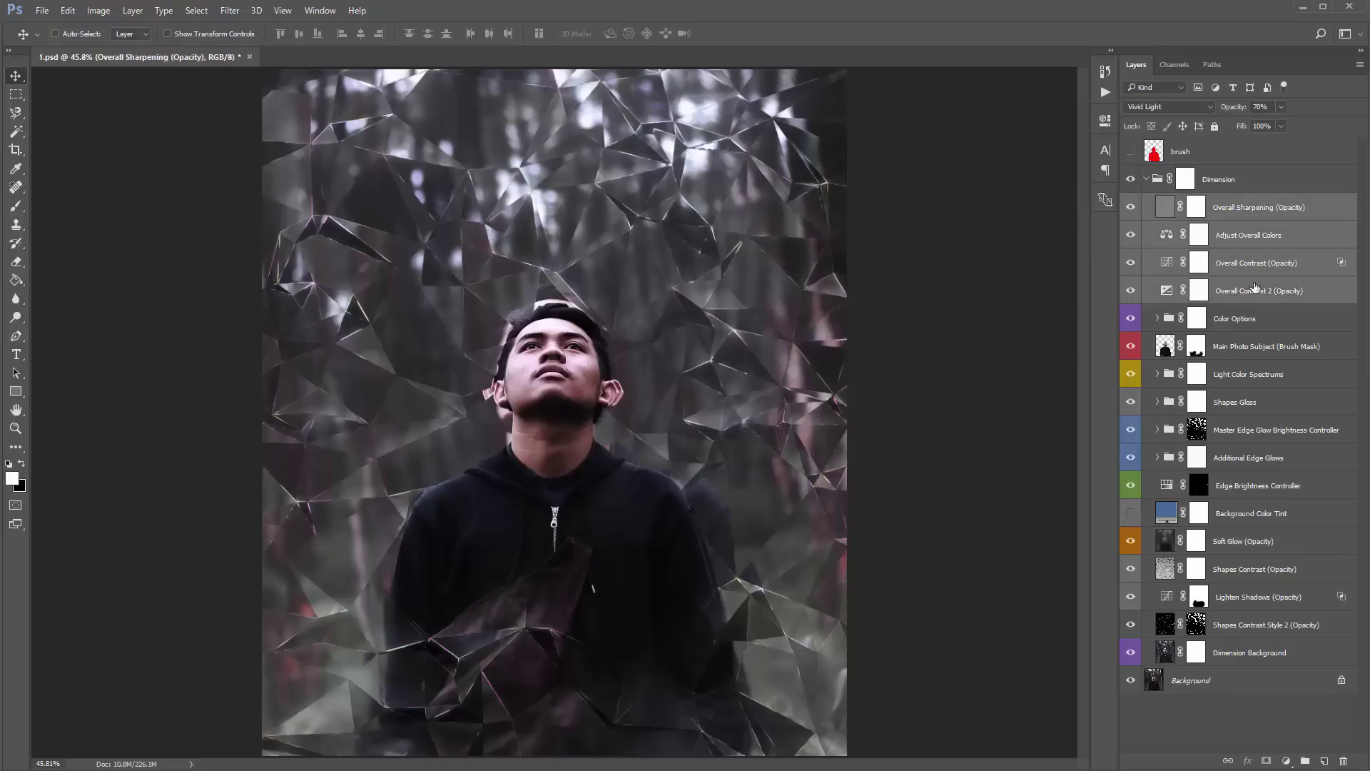
pyautogui.click(1247, 214)
pyautogui.click(1131, 207)
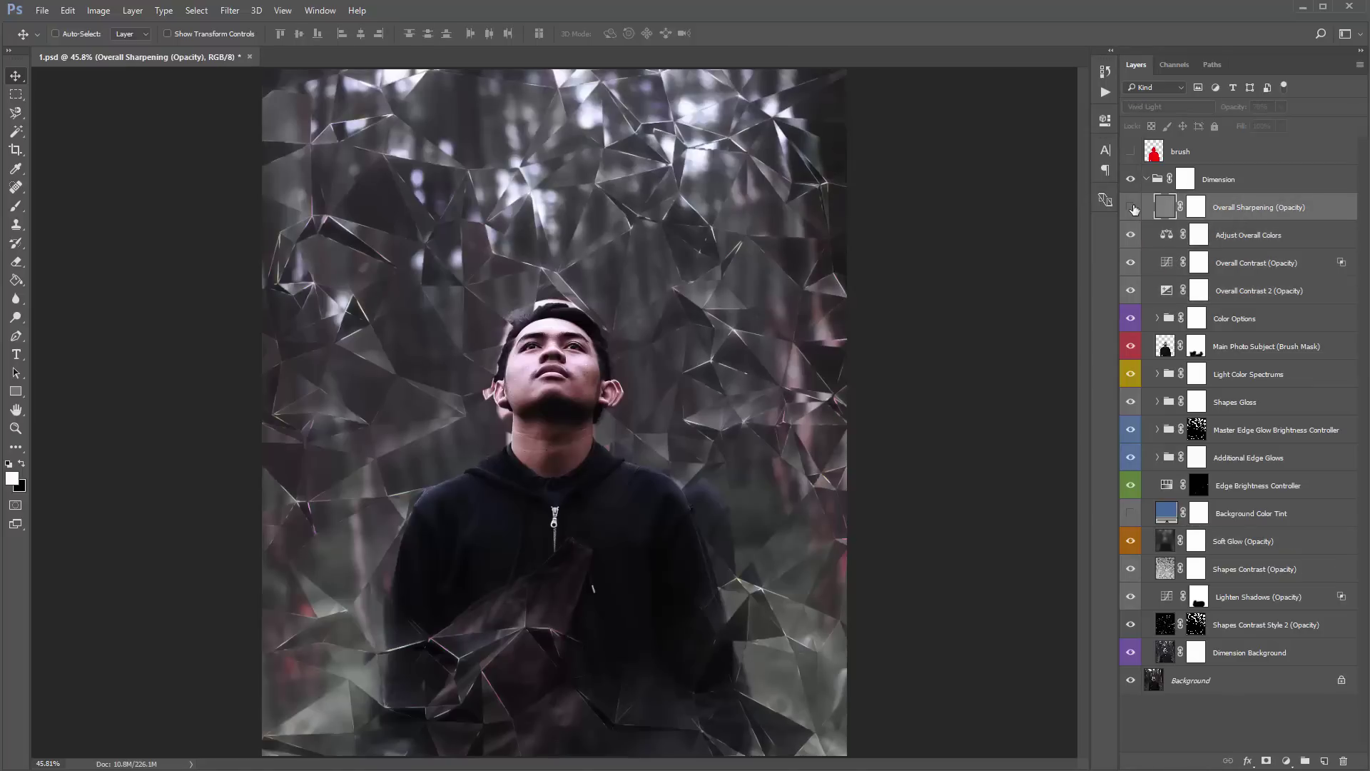
pyautogui.click(1132, 207)
pyautogui.click(1132, 207)
pyautogui.click(1131, 207)
pyautogui.click(1132, 207)
pyautogui.click(1131, 207)
pyautogui.click(1131, 207)
pyautogui.click(1131, 207)
pyautogui.click(1131, 207)
pyautogui.click(1131, 207)
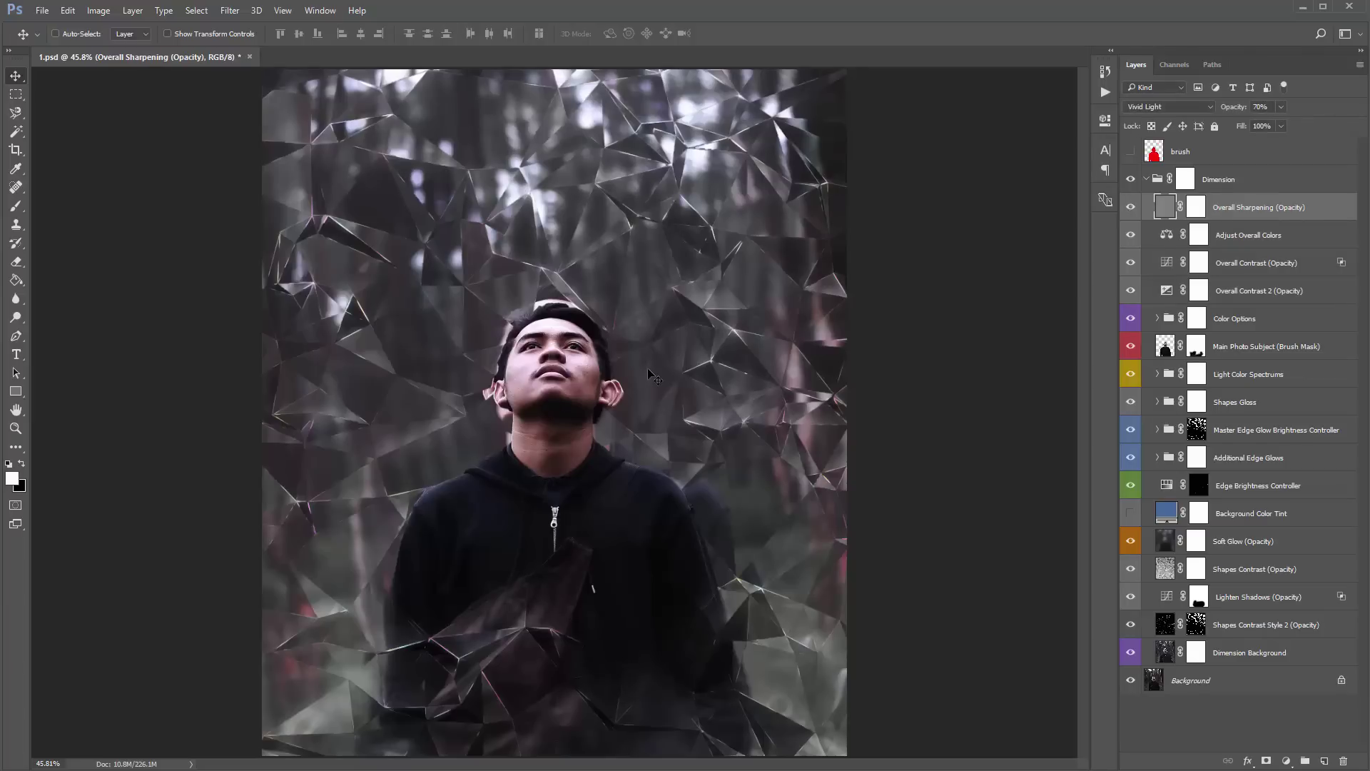
pyautogui.click(1131, 207)
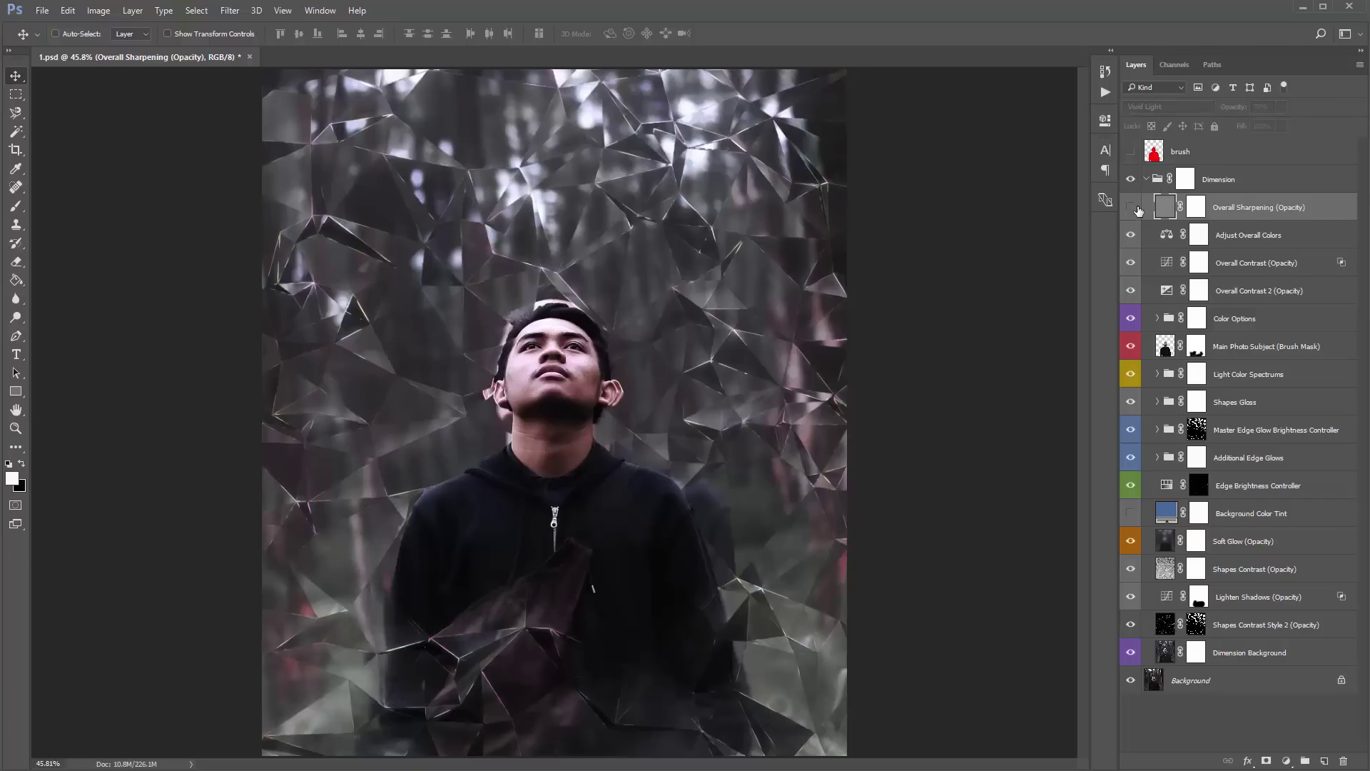
pyautogui.click(1131, 207)
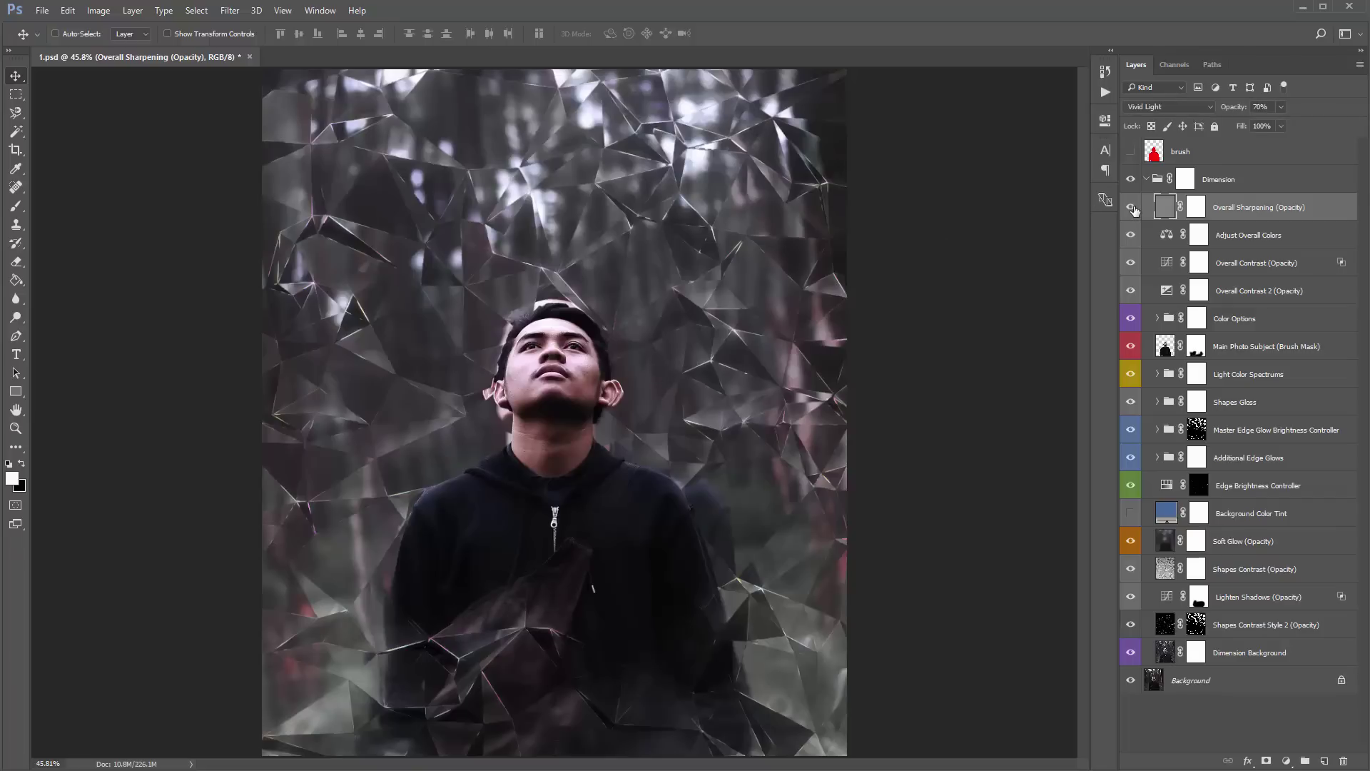
# Step: Try a higher opacity on the Overall Contrast (Opacity) layer and undo it
pyautogui.click(1246, 240)
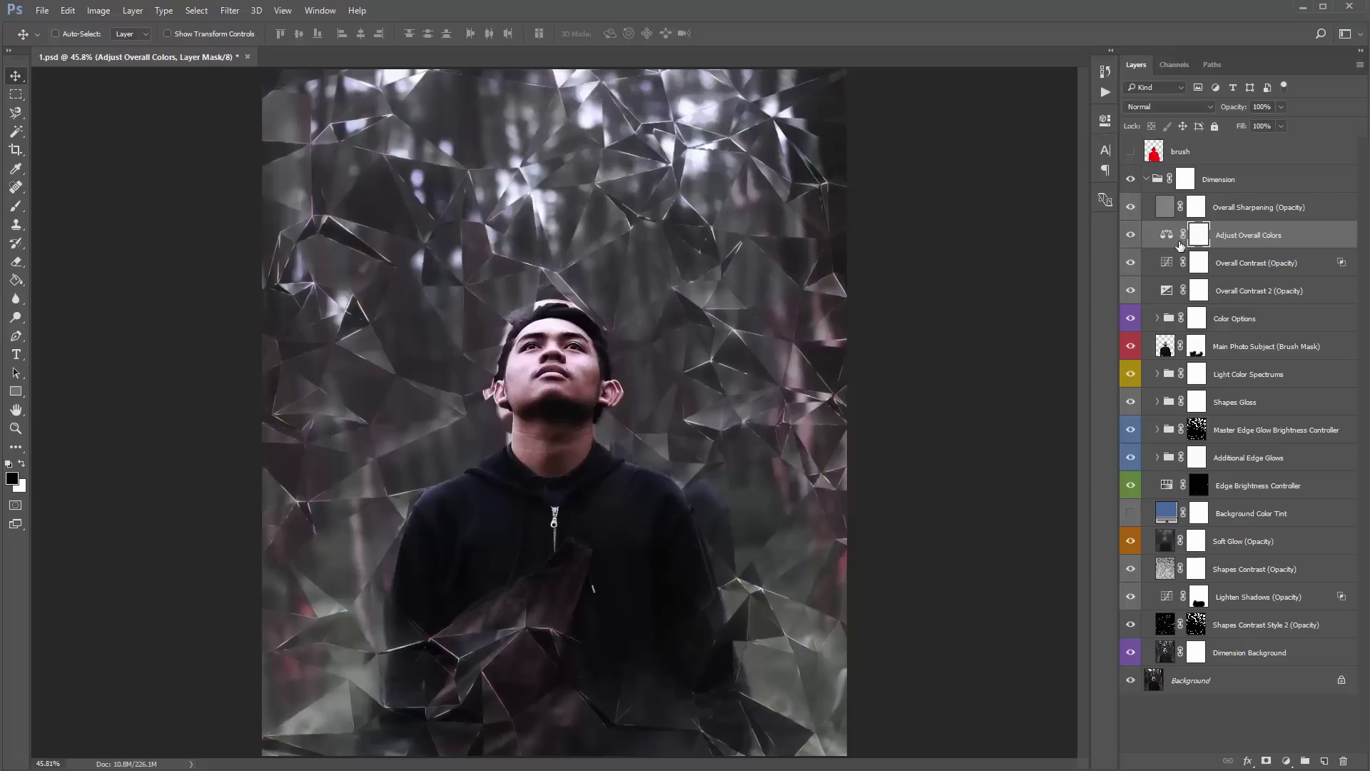
pyautogui.click(1239, 263)
pyautogui.keyDown('shift'); pyautogui.click(1258, 290); pyautogui.keyUp('shift')
pyautogui.click(1243, 262)
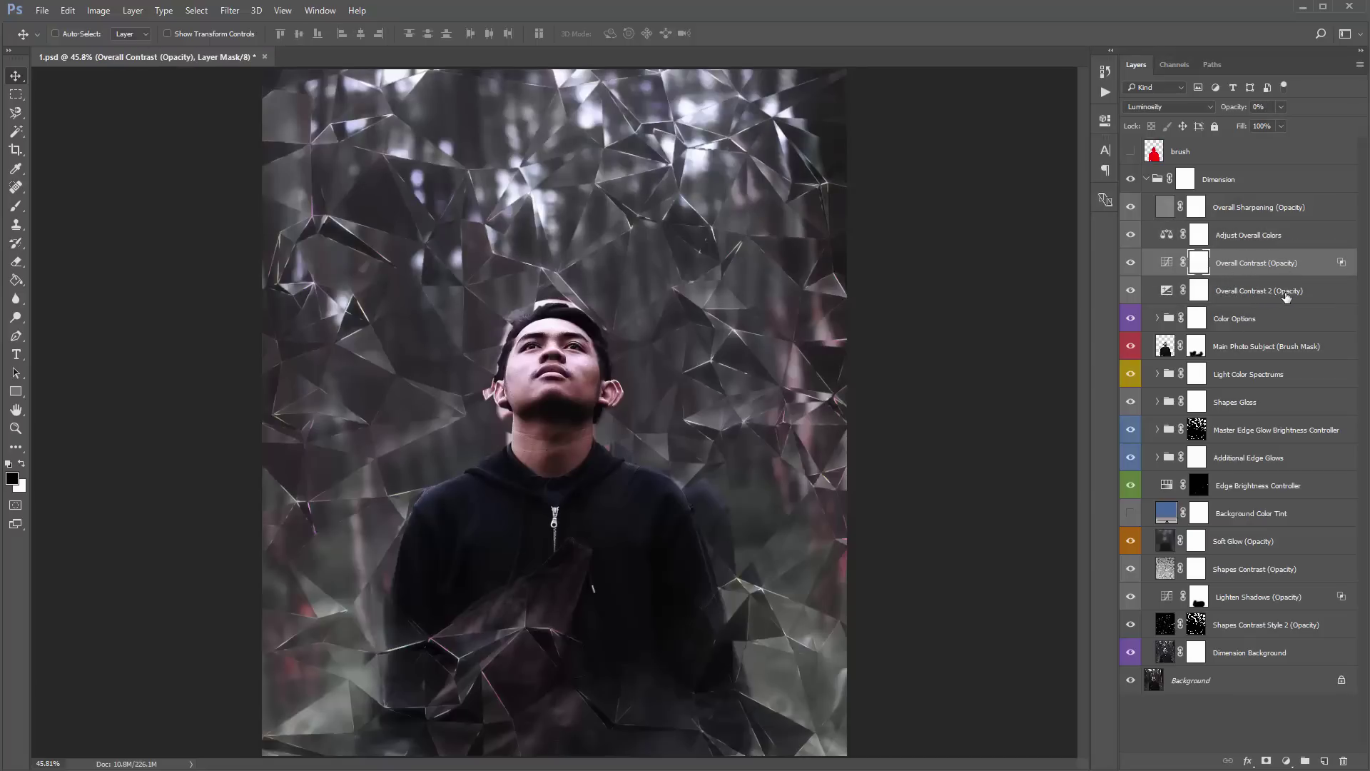
pyautogui.click(1254, 266)
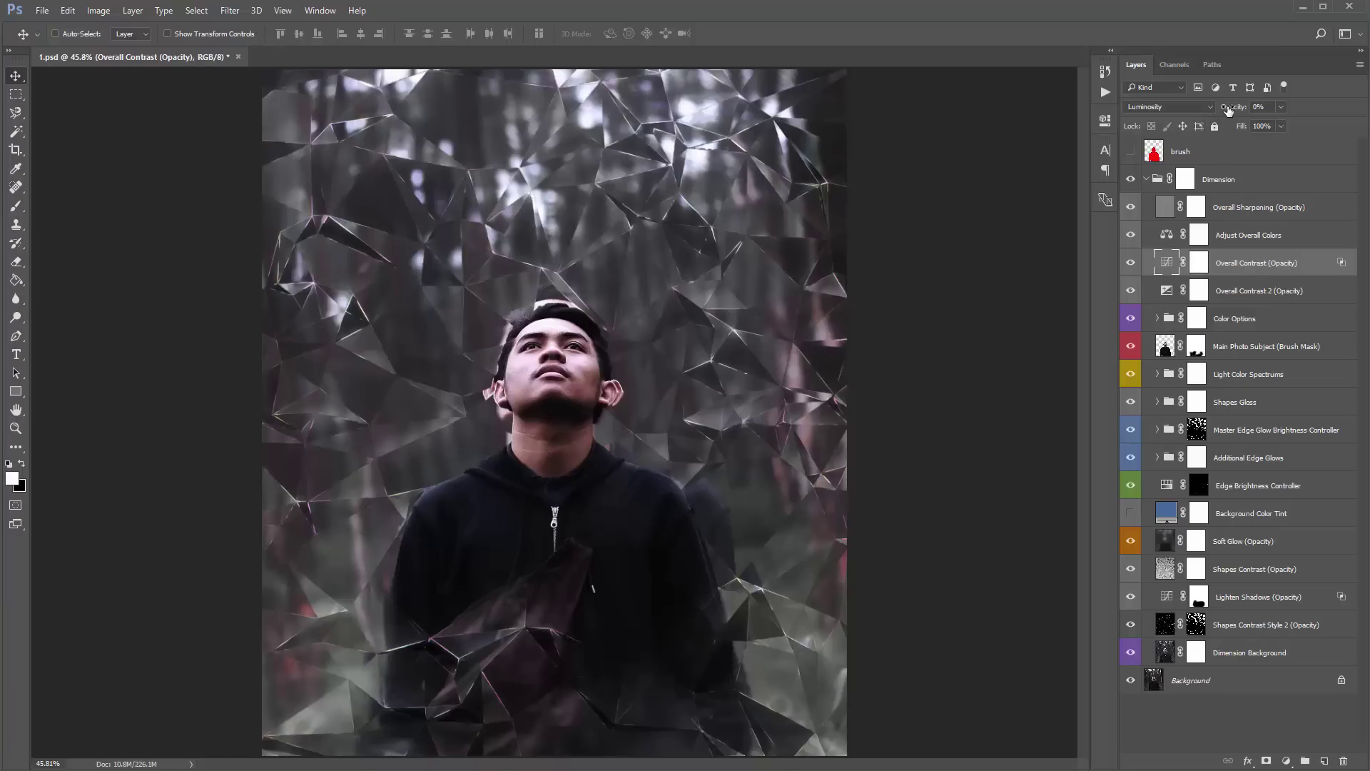
pyautogui.moveTo(1228, 109); pyautogui.dragTo(1272, 110)
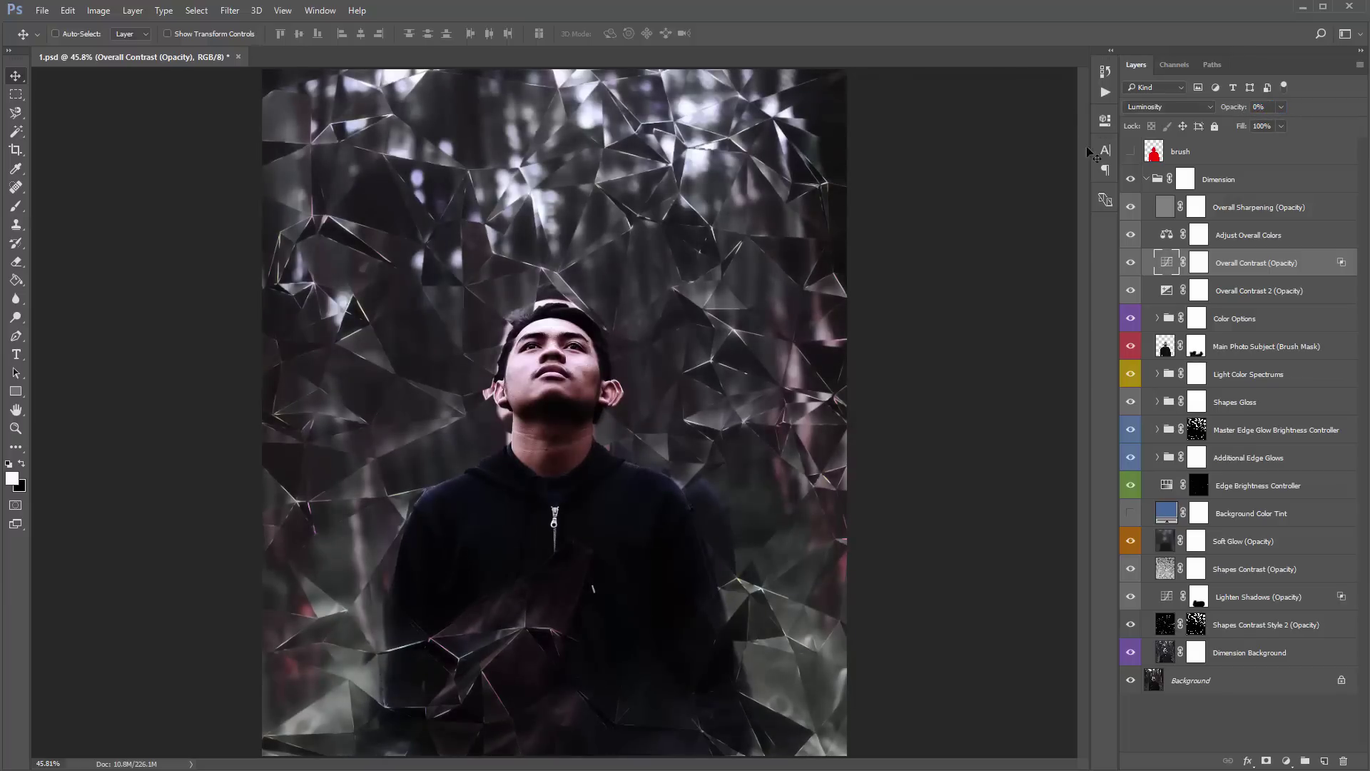
# Step: Try the Overall Contrast 2 (Opacity) layer at 46% opacity and undo the change
pyautogui.click(1256, 293)
pyautogui.moveTo(1223, 109); pyautogui.dragTo(1259, 112)
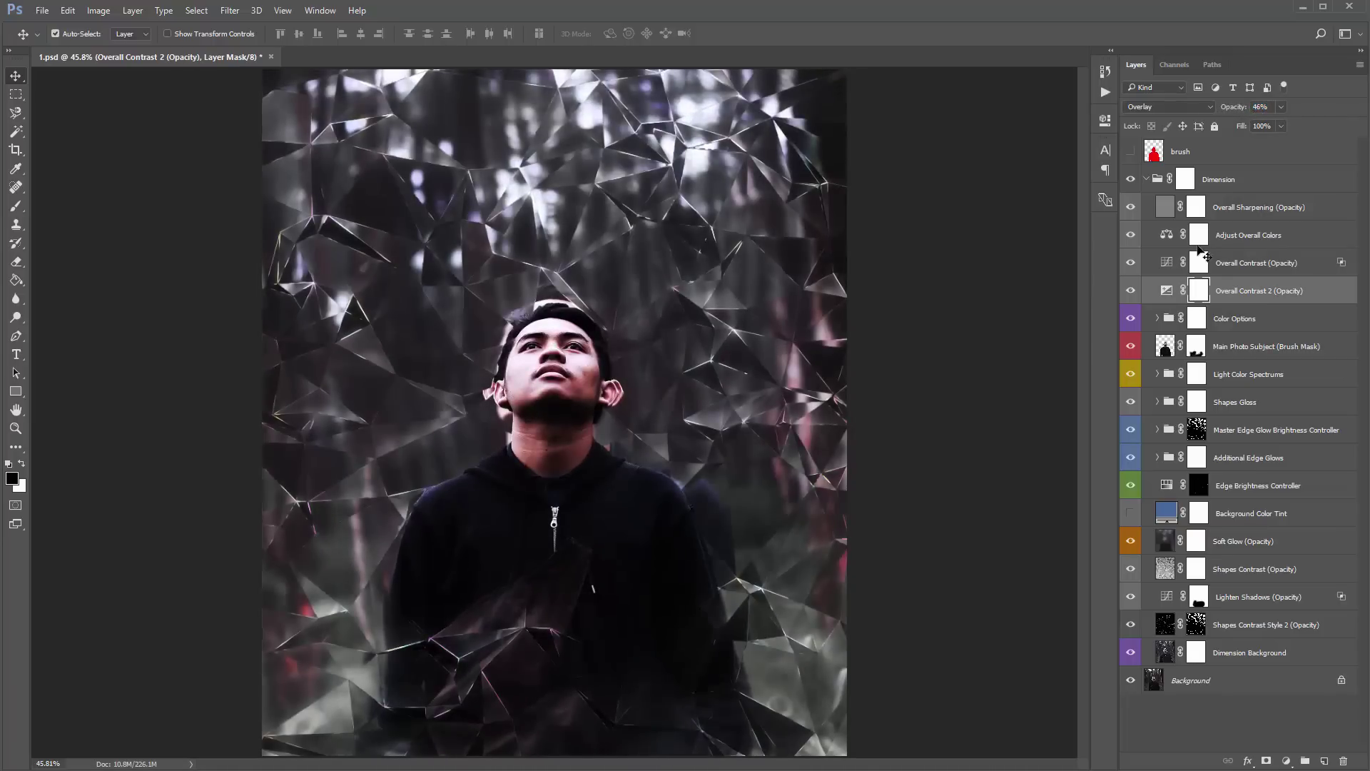
pyautogui.hotkey('ctrl', 'z')
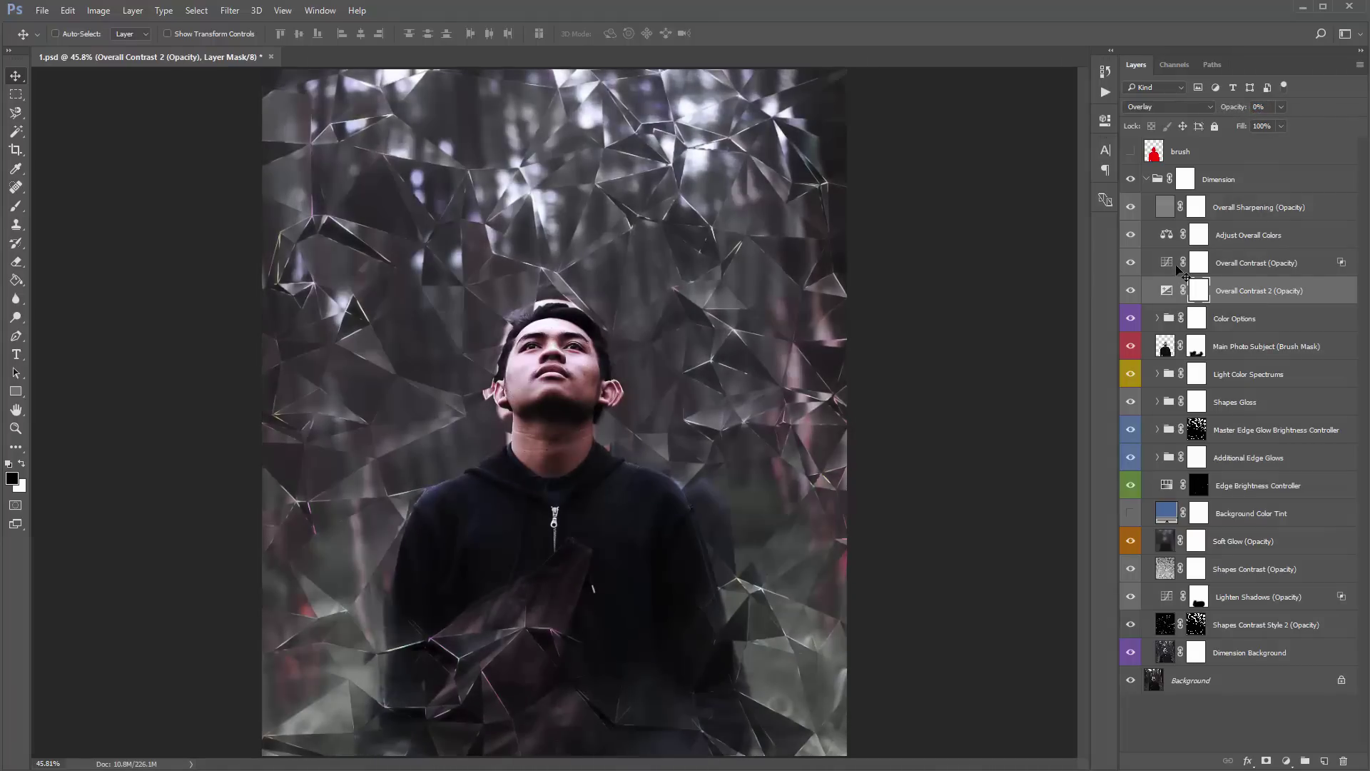
# Step: Expand the Color Options group and make Color Option 1 and Color Option 2 visible
pyautogui.click(1229, 328)
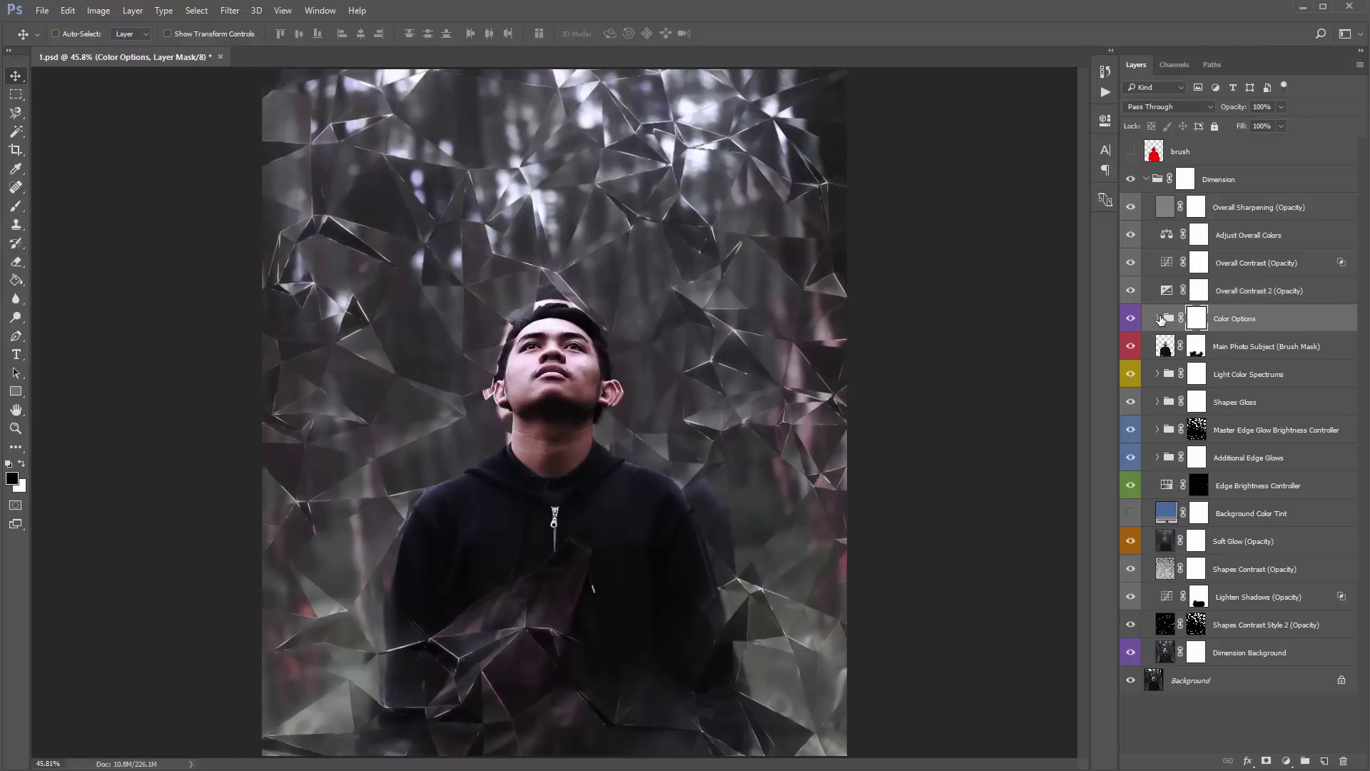
pyautogui.hotkey('ctrl', '+')
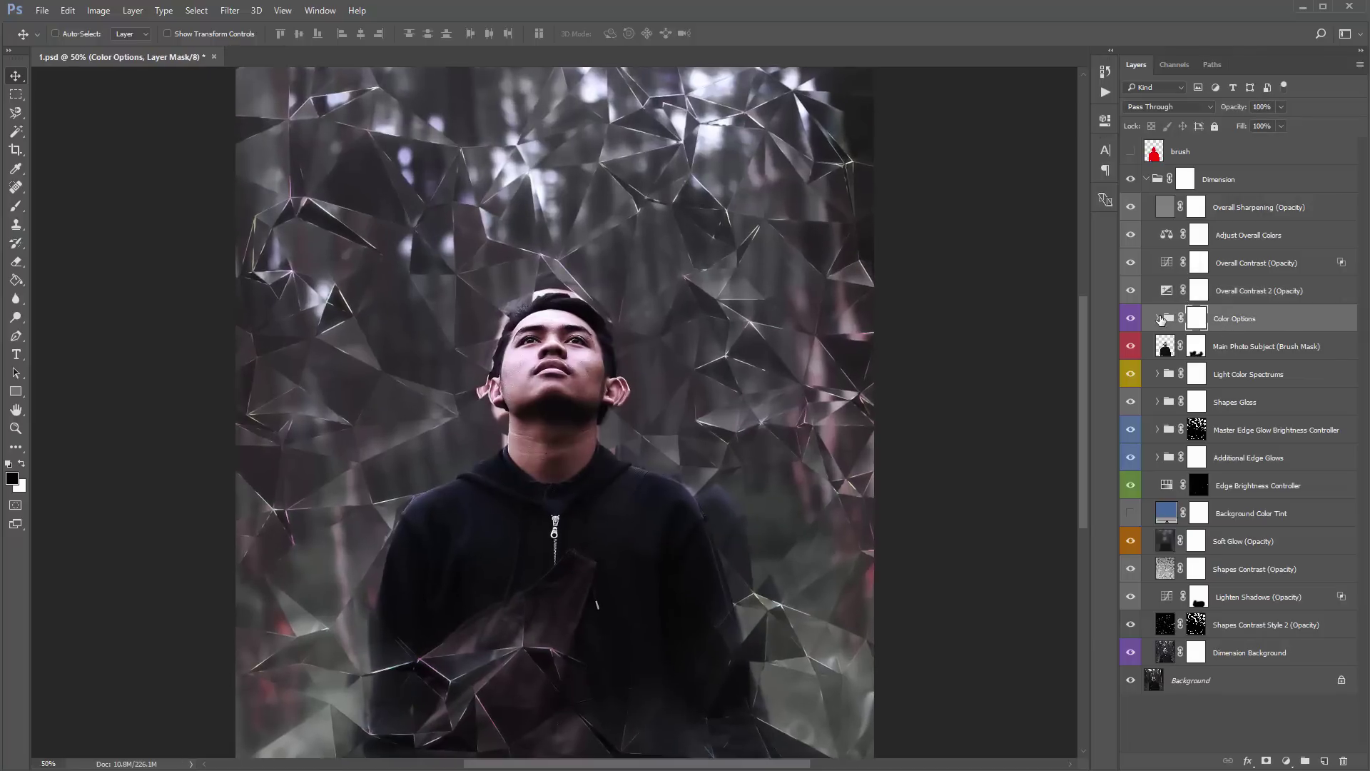
pyautogui.click(1157, 319)
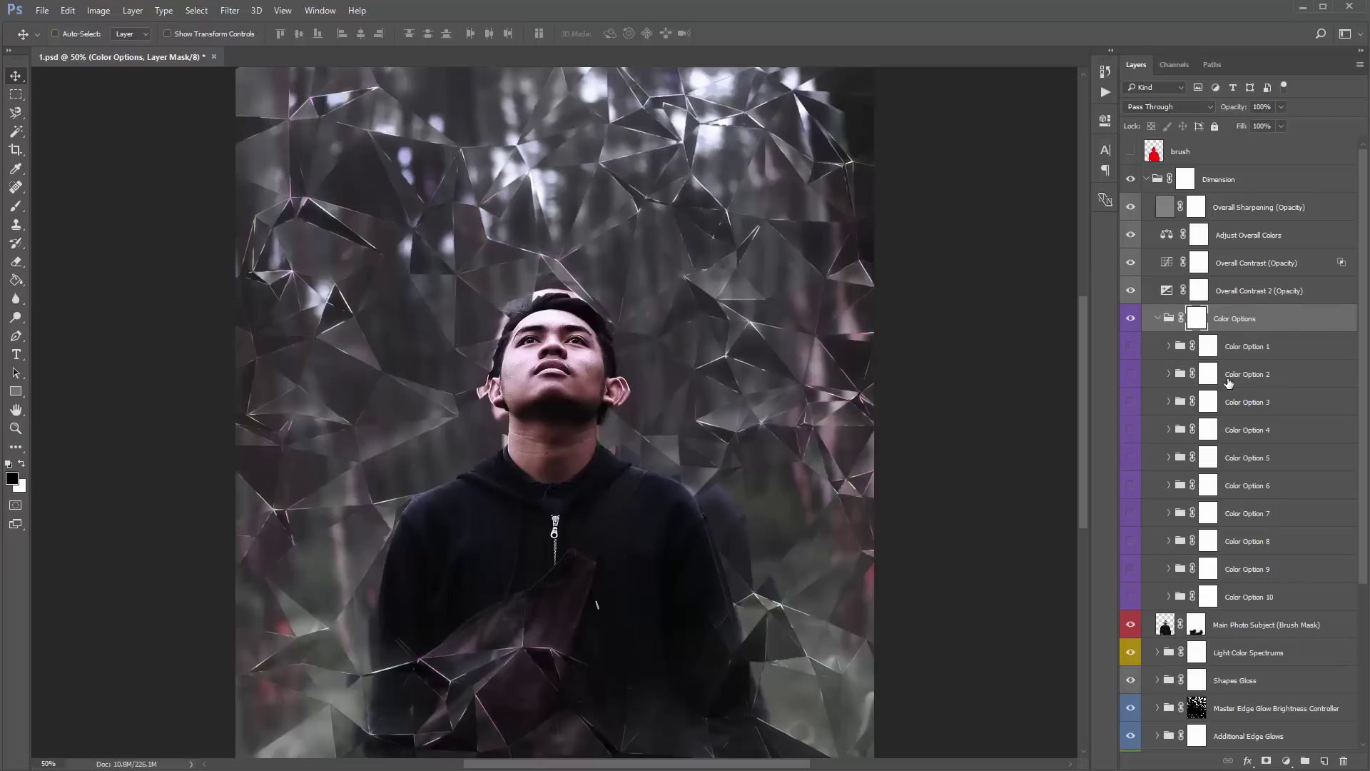
pyautogui.hotkey('ctrl', '-')
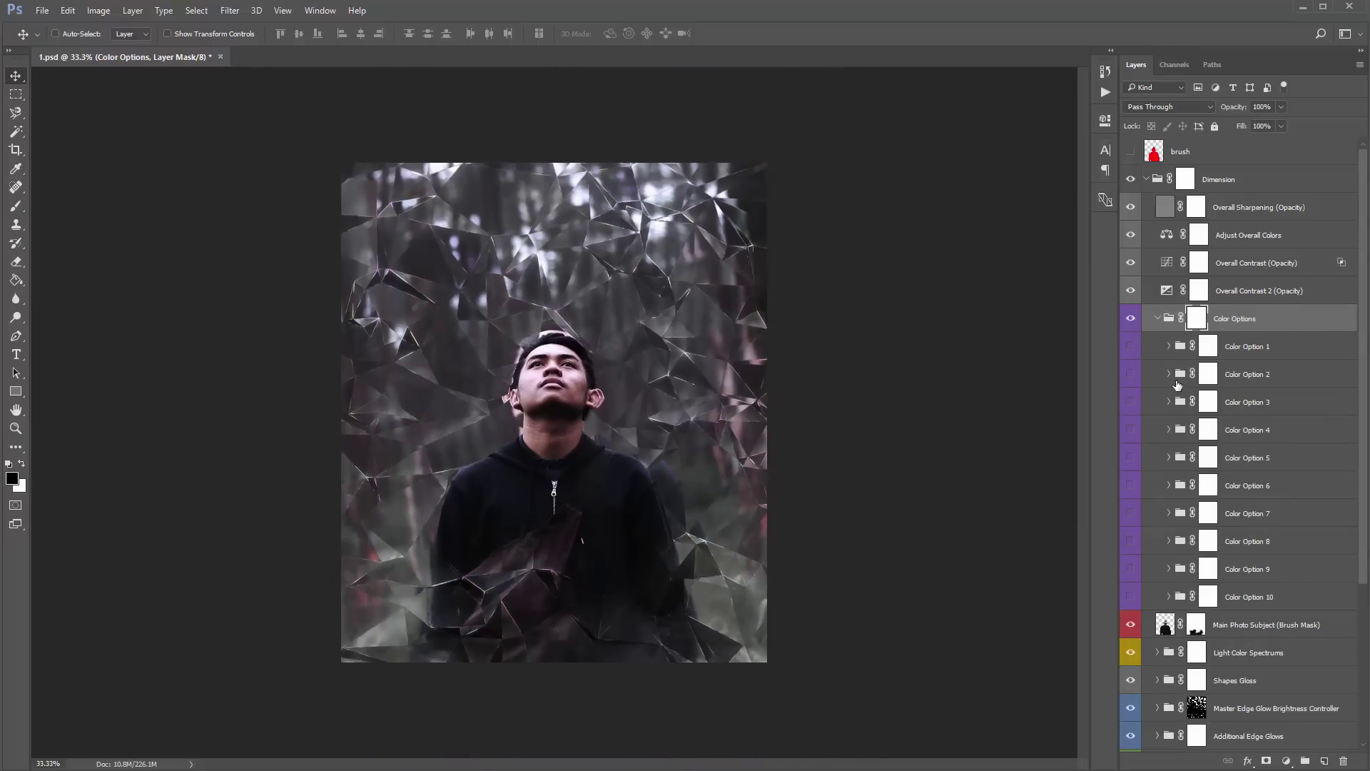
pyautogui.click(1130, 348)
pyautogui.click(1130, 376)
# Step: Set the opacity of the Color Option 1 group to 50%
pyautogui.click(1226, 355)
pyautogui.click(1130, 349)
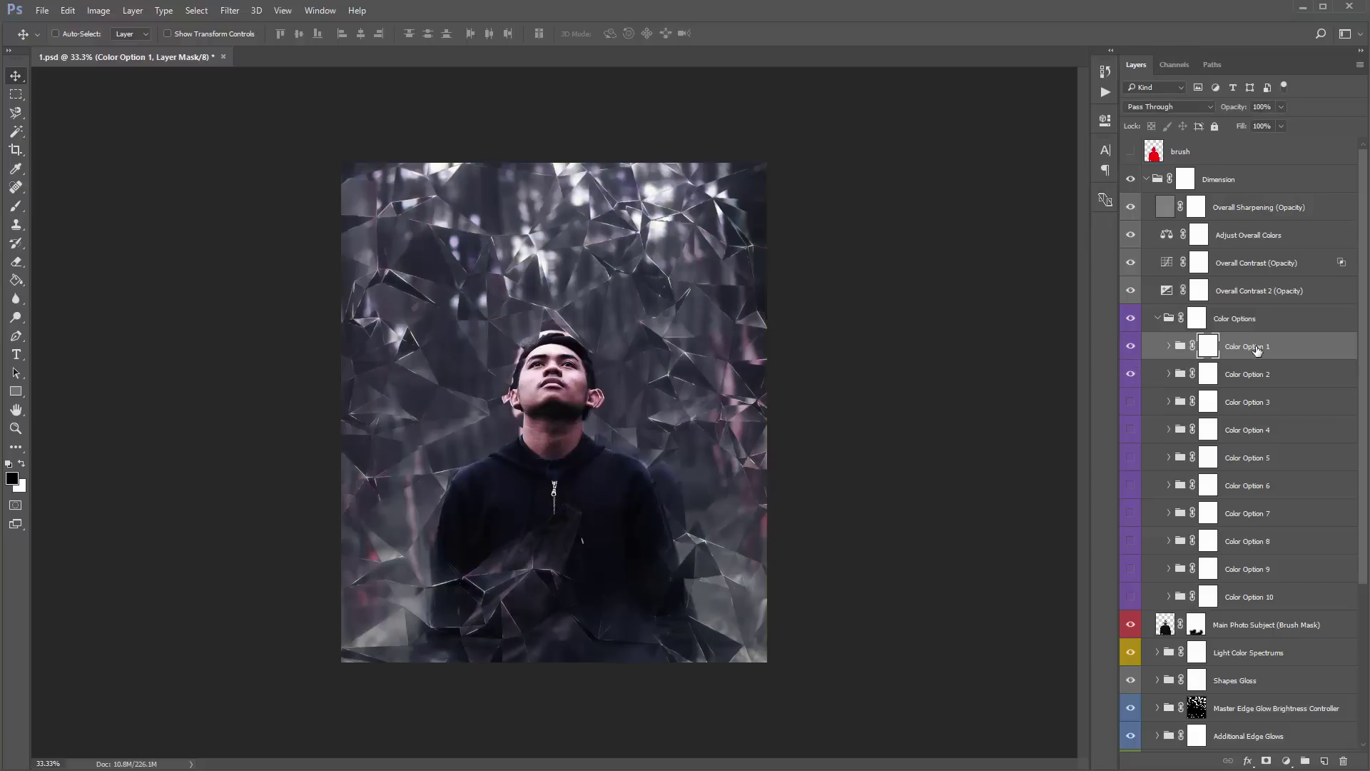
pyautogui.click(1169, 346)
pyautogui.click(1169, 347)
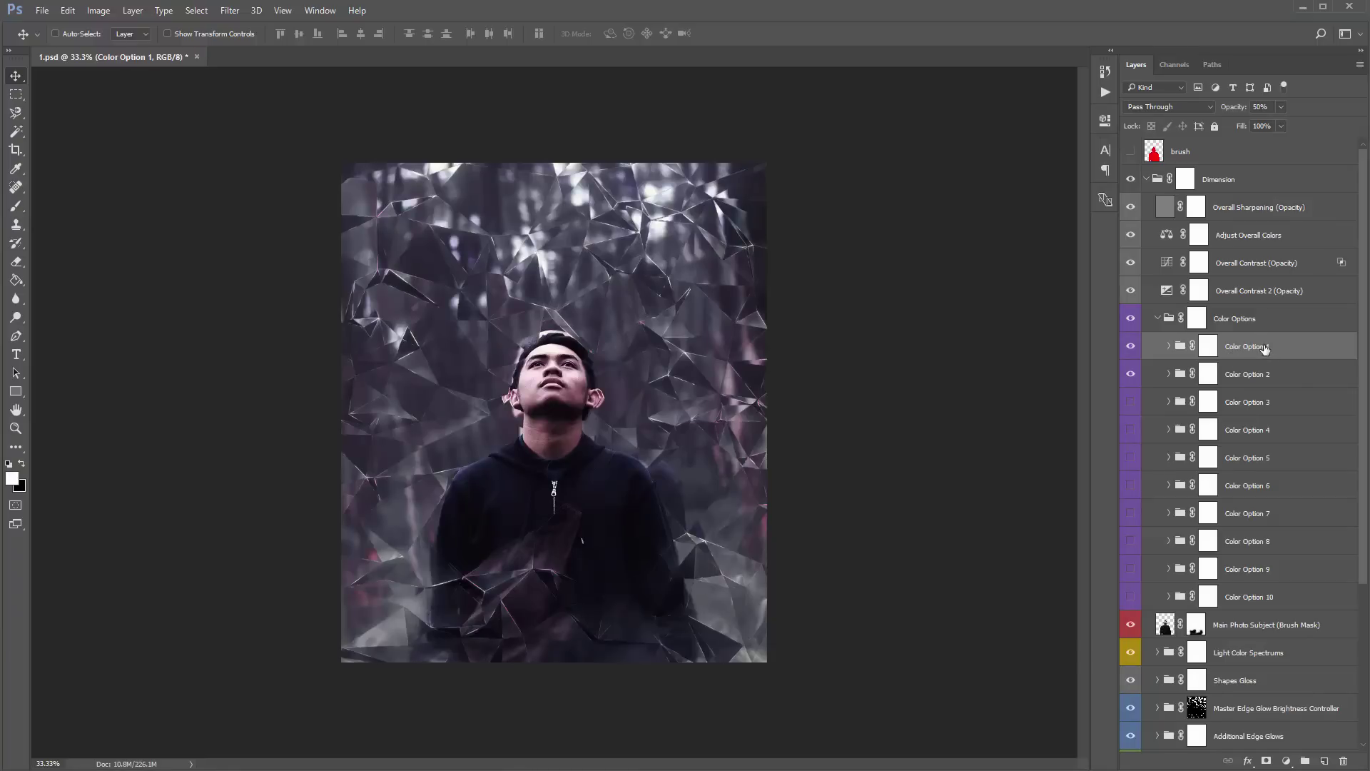
# Step: Lower the opacity of the Color Option 2 group and collapse the Color Options group
pyautogui.click(1249, 374)
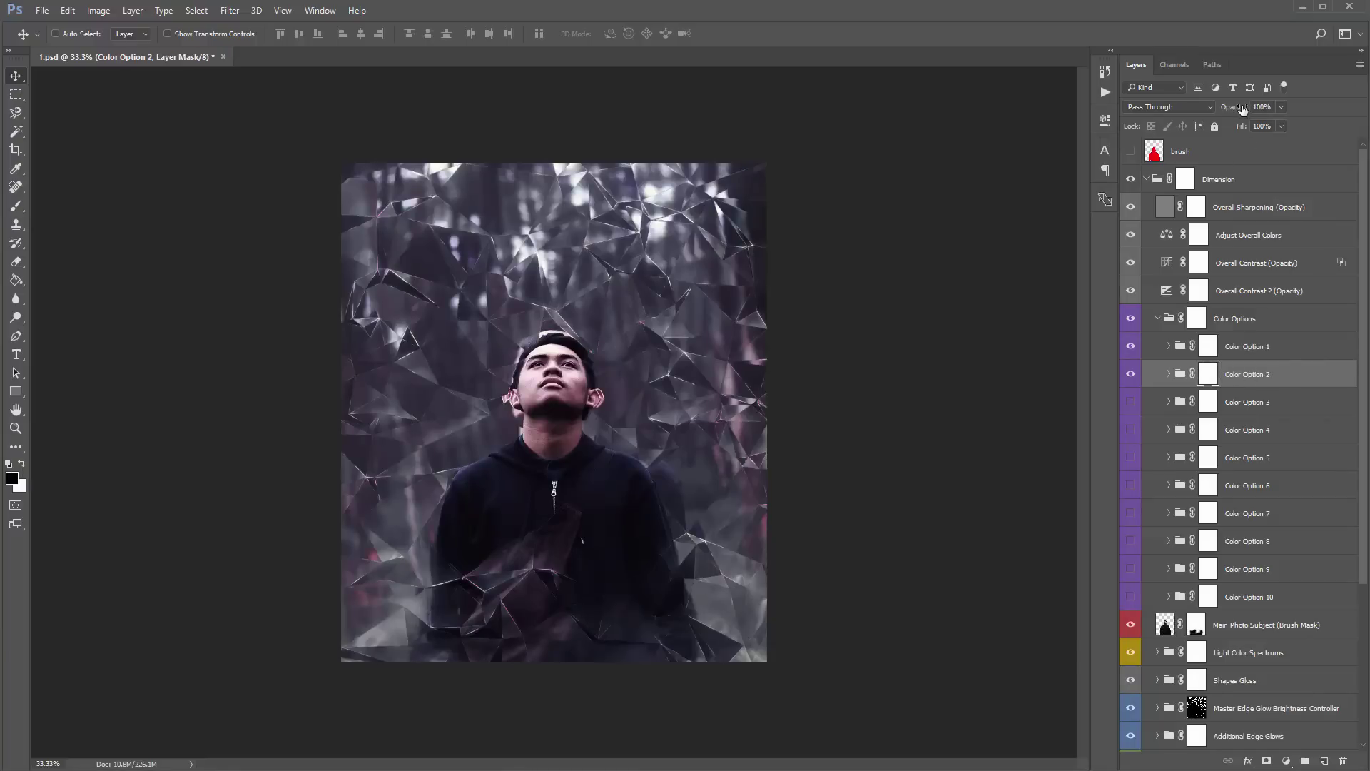
pyautogui.moveTo(1240, 112)
pyautogui.mouseDown()
pyautogui.moveTo(1208, 110)
pyautogui.moveTo(1232, 114)
pyautogui.mouseUp()
pyautogui.click(1158, 321)
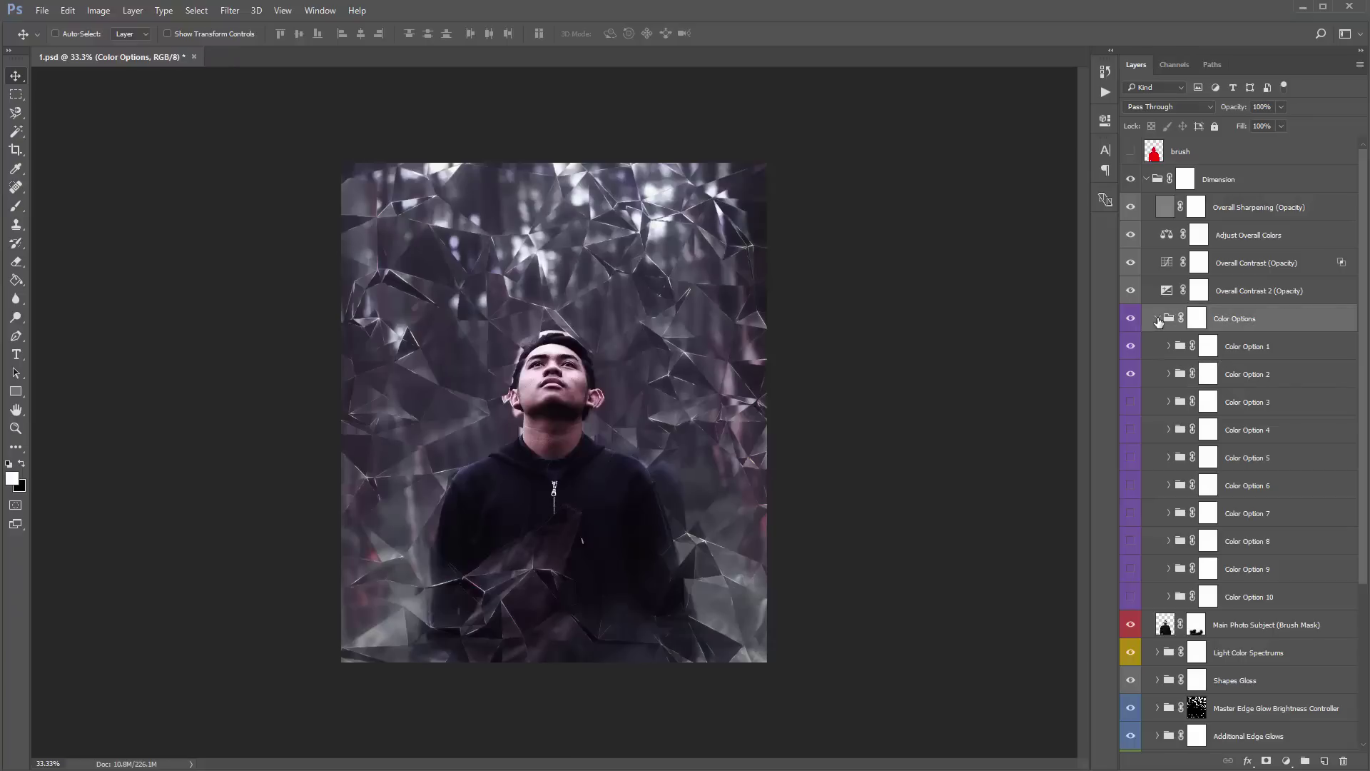
pyautogui.click(1158, 319)
pyautogui.hotkey('ctrl', '0')
# Step: Open the Adjust Overall Colors color balance settings, try shifting the midtones towards red at +10, and undo it
pyautogui.click(1221, 240)
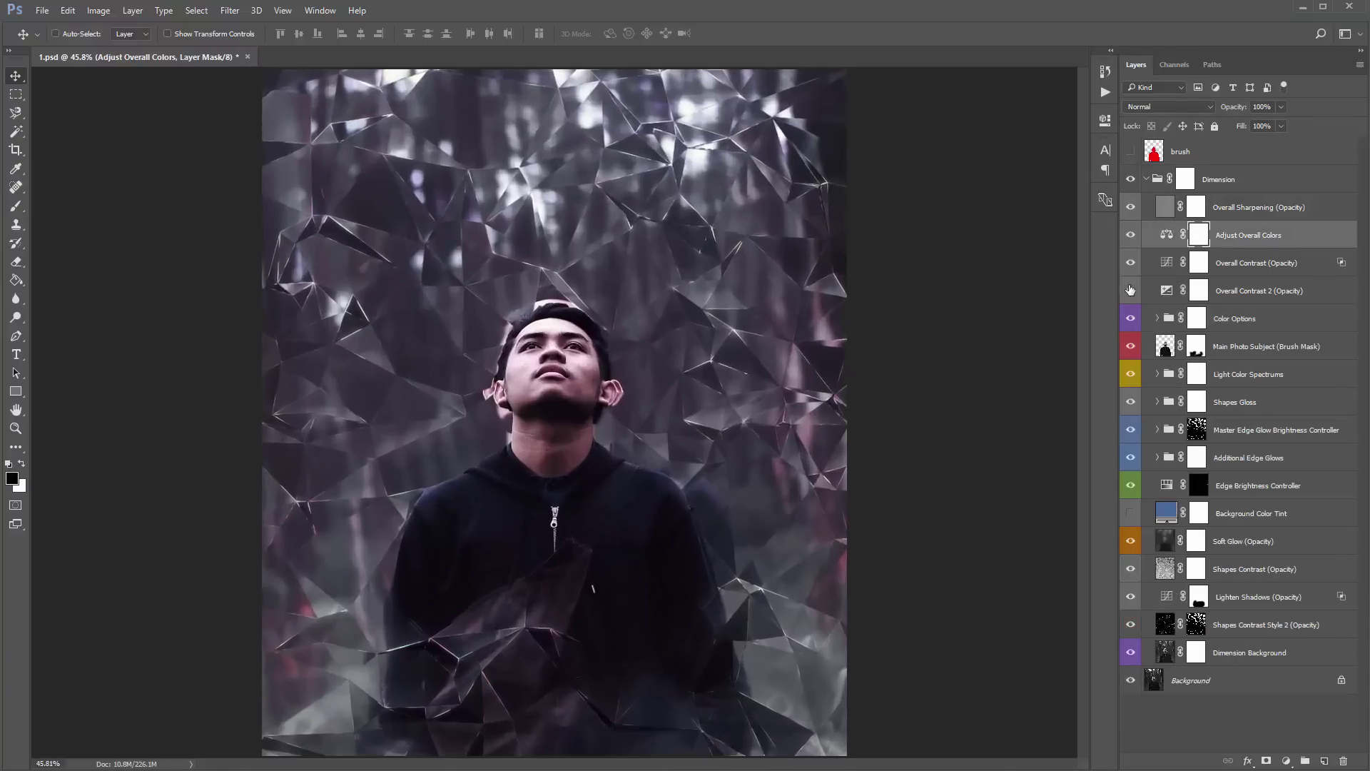
pyautogui.click(1159, 319)
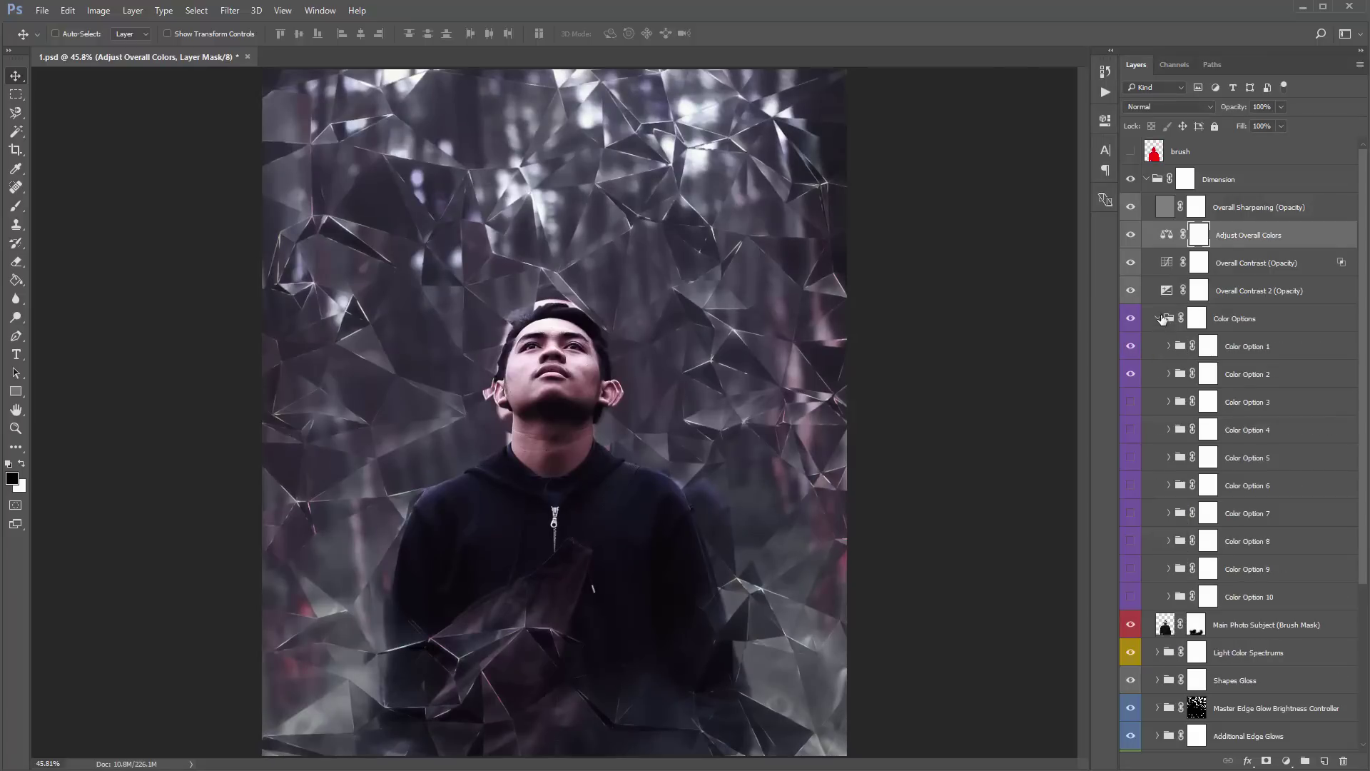
pyautogui.click(1158, 318)
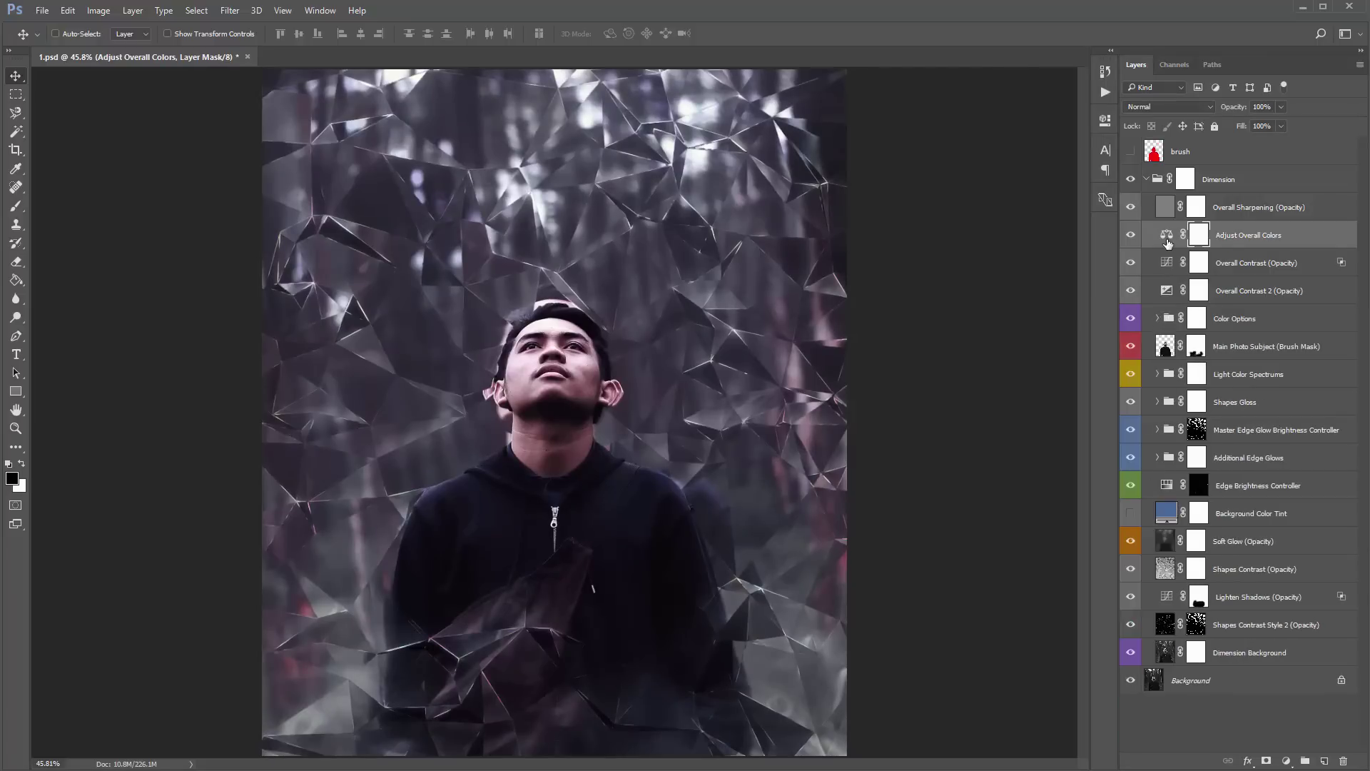
pyautogui.doubleClick(1167, 237)
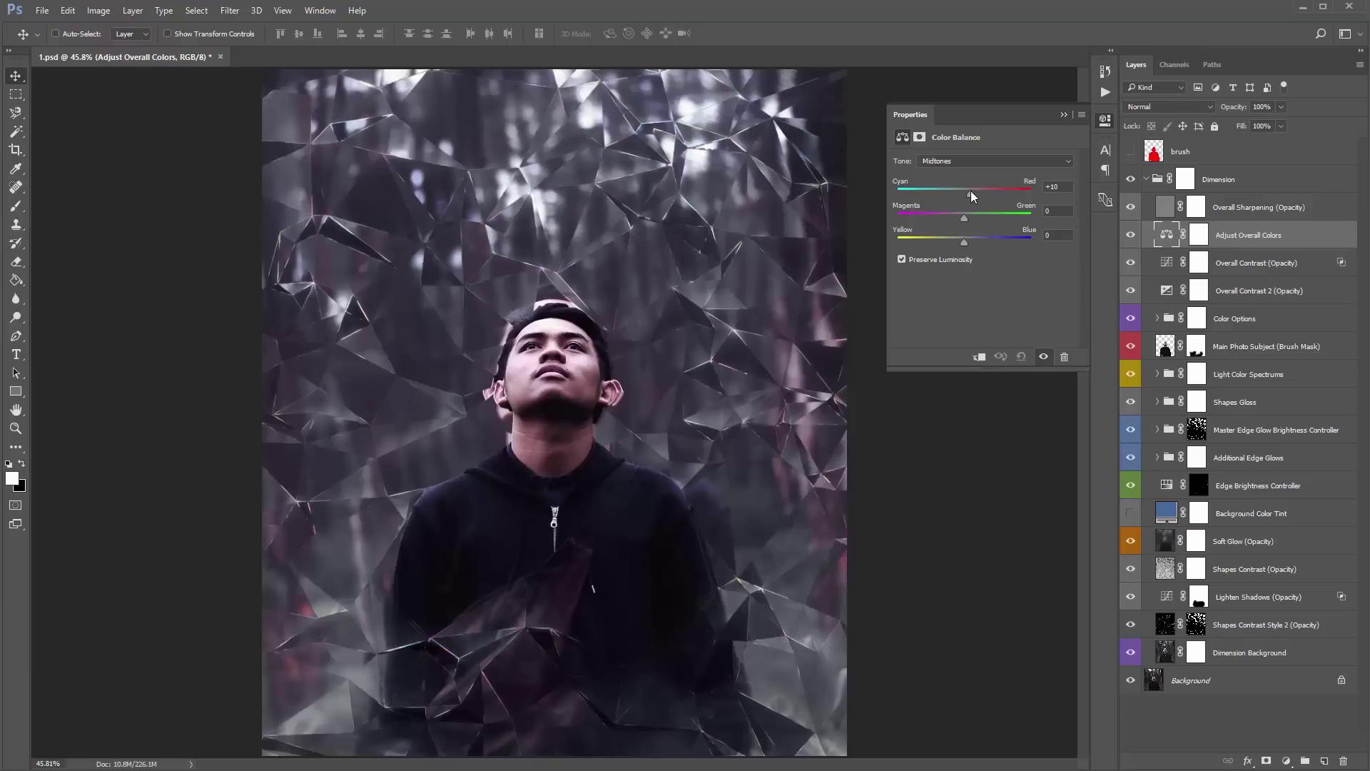
pyautogui.moveTo(971, 191); pyautogui.dragTo(958, 218)
pyautogui.hotkey('ctrl', 'z')
# Step: Try shifting the shadows' color balance to red +23 and to yellow -26, undo both, and close the color balance settings
pyautogui.click(955, 161)
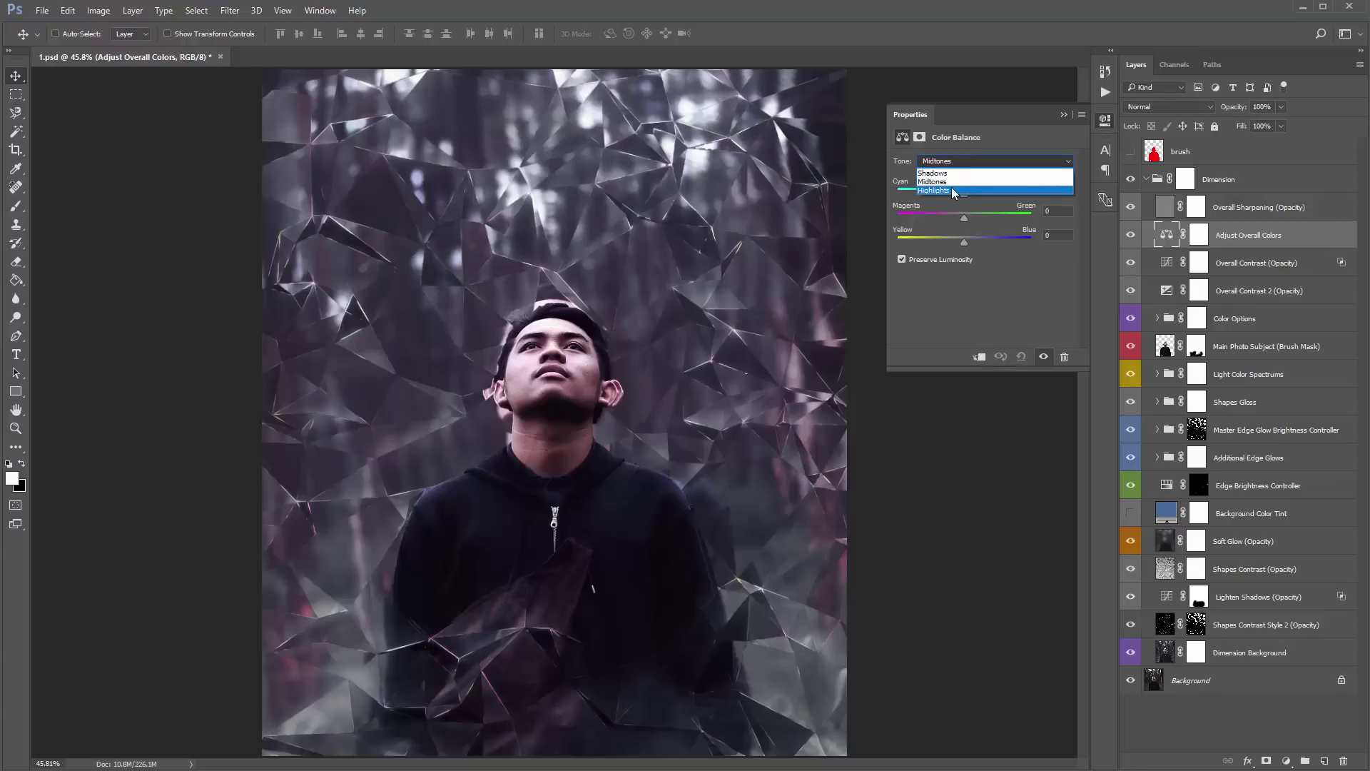
pyautogui.click(948, 172)
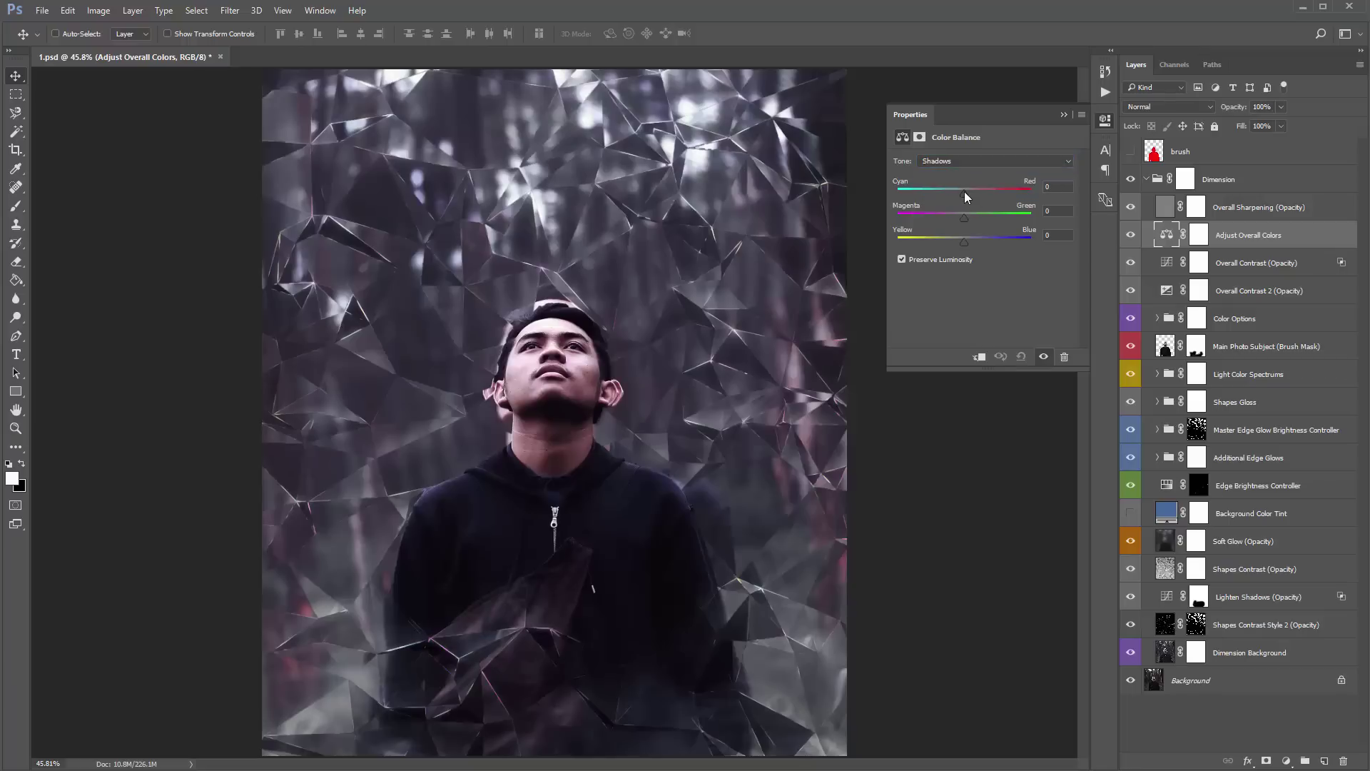
pyautogui.click(958, 163)
pyautogui.click(958, 169)
pyautogui.moveTo(965, 190); pyautogui.dragTo(979, 190)
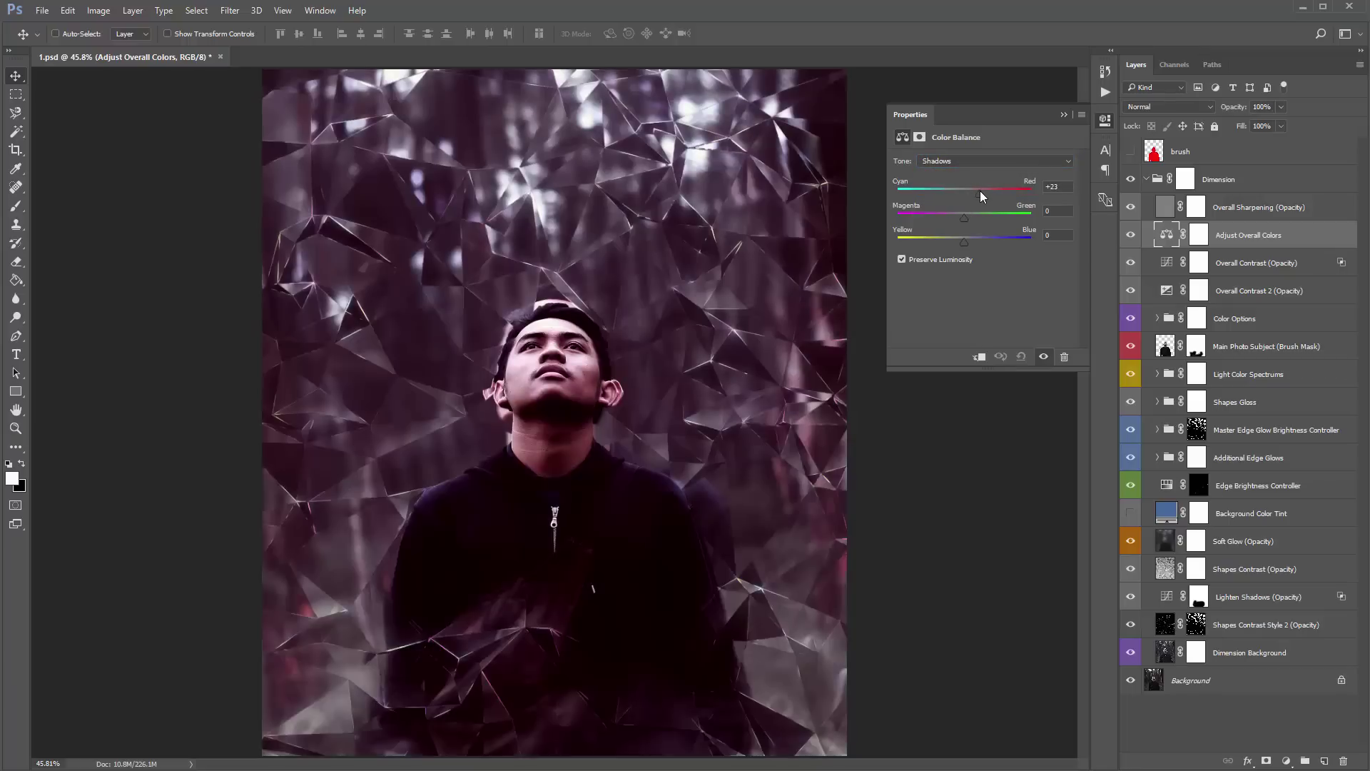
pyautogui.hotkey('ctrl', 'z')
pyautogui.moveTo(964, 242); pyautogui.dragTo(948, 242)
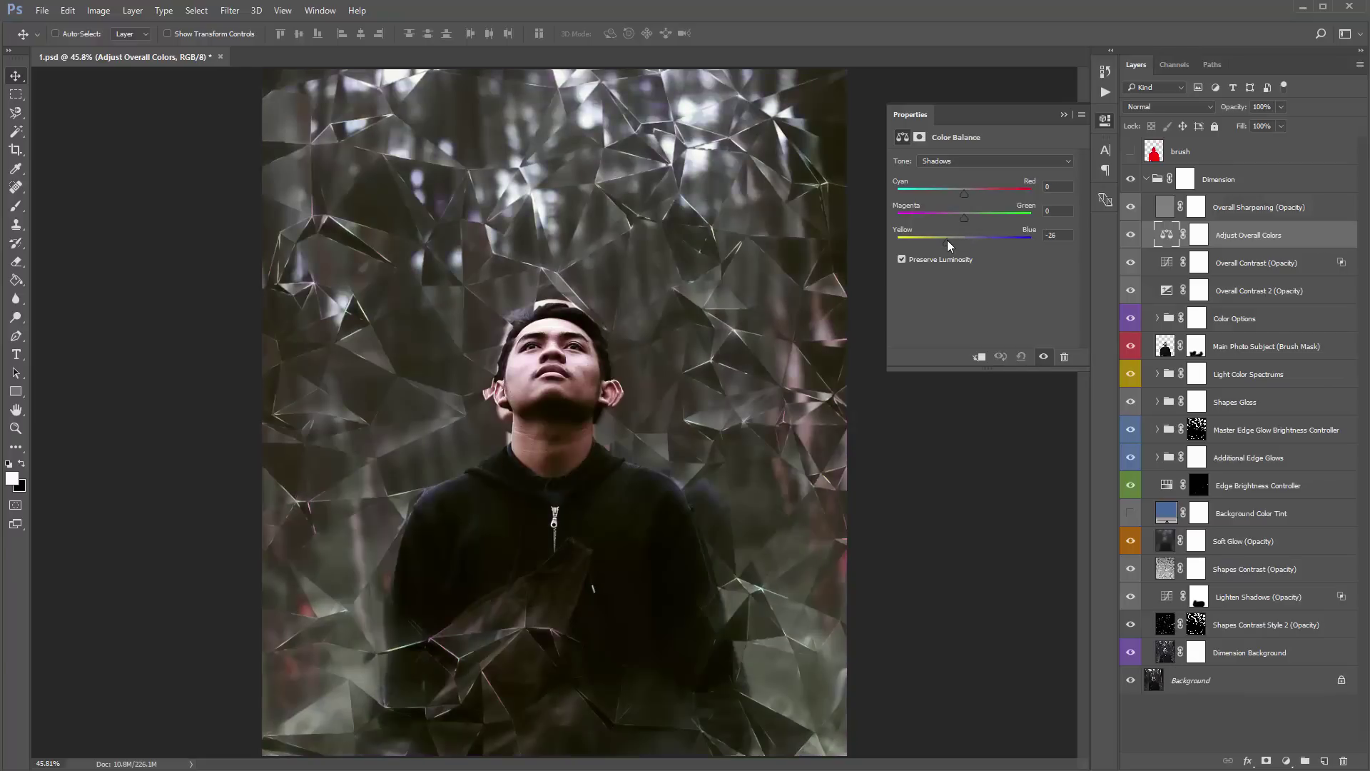
pyautogui.click(1063, 114)
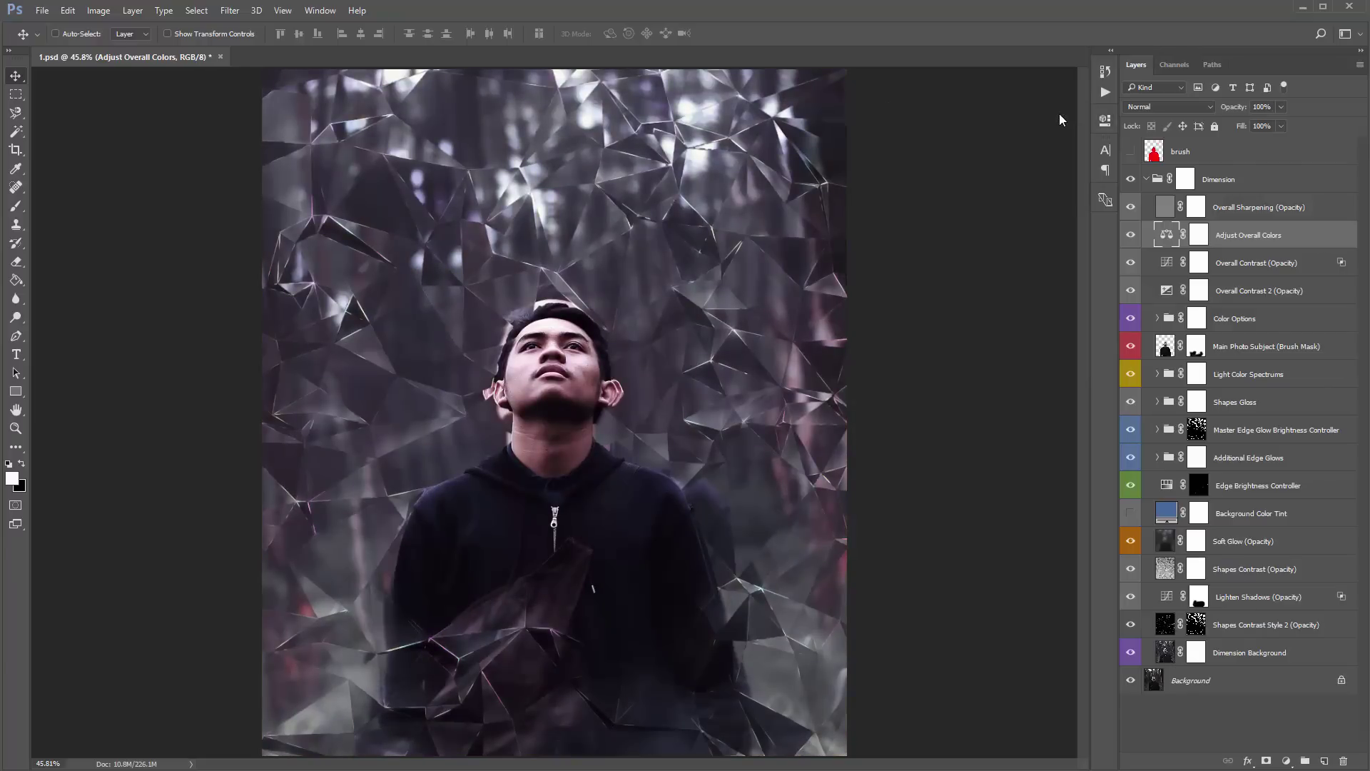
pyautogui.click(1277, 292)
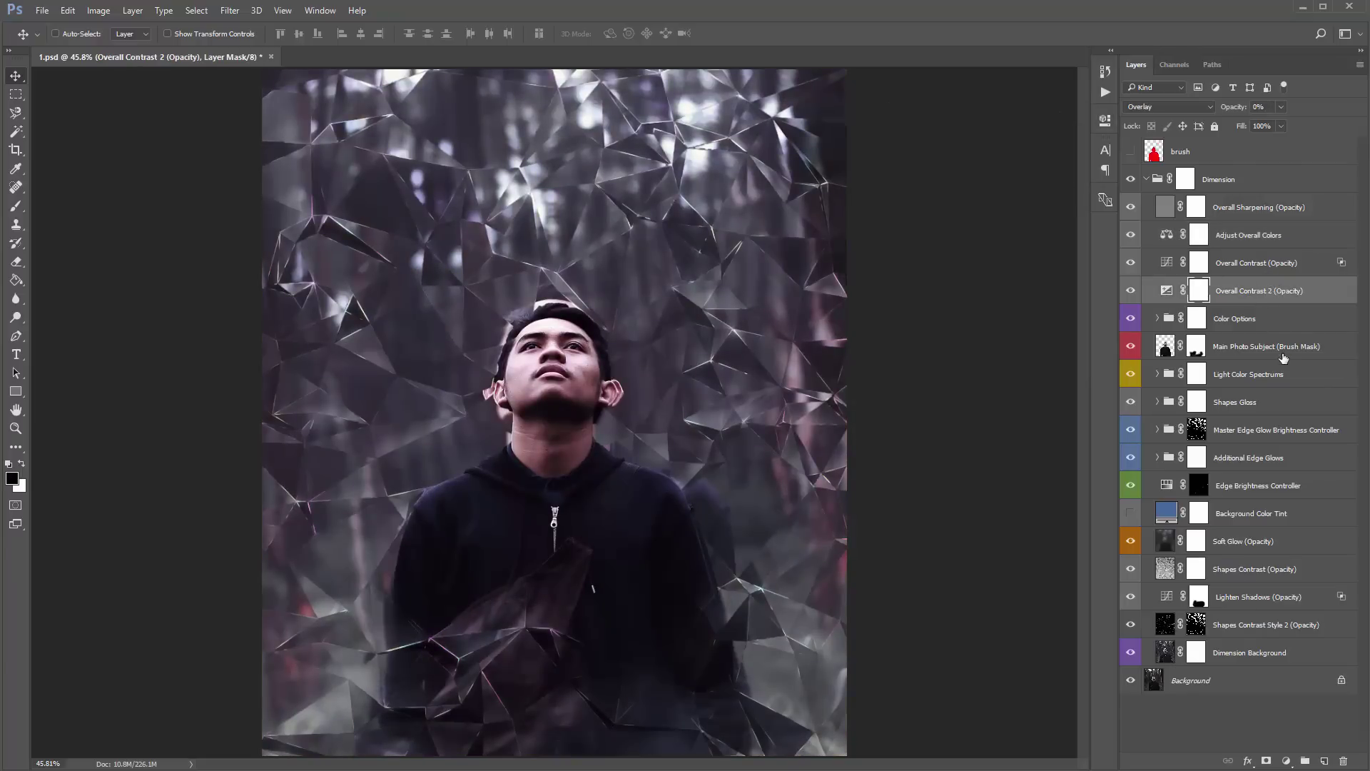
# Step: Toggle the visibility of the Light Color Spectrums group to compare its effect on the image
pyautogui.click(1278, 330)
pyautogui.click(1254, 371)
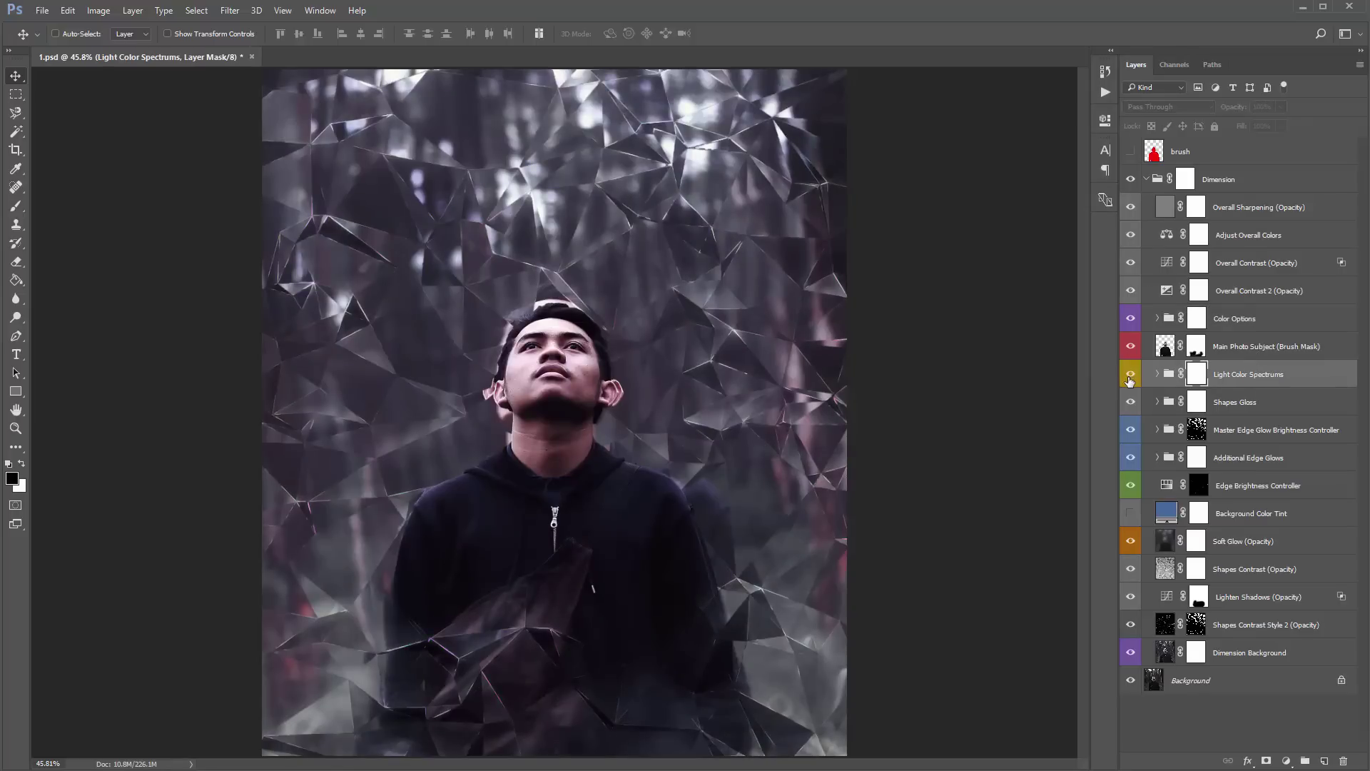
pyautogui.click(1130, 376)
pyautogui.click(1129, 376)
pyautogui.click(1130, 374)
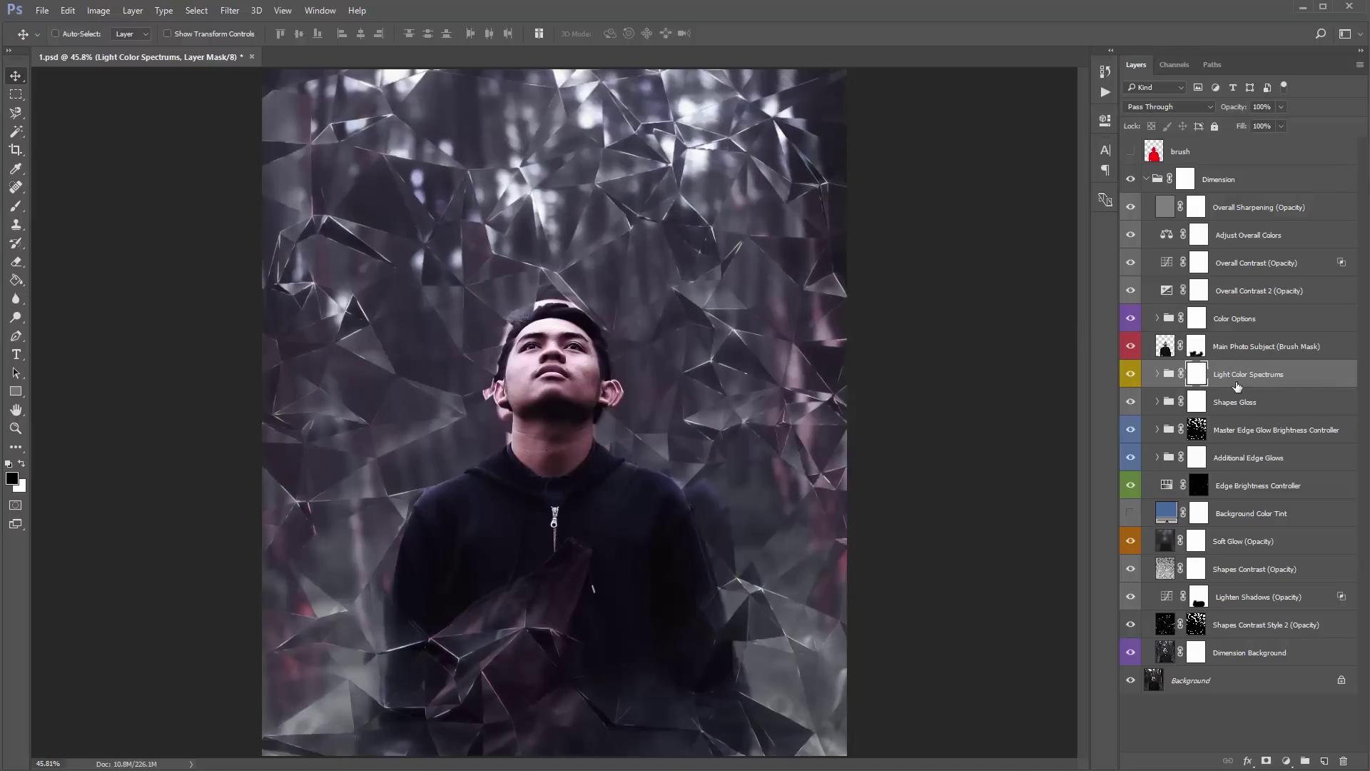
# Step: Expand the Color Options group, hide Color Option 2, and show Color Option 5
pyautogui.click(1256, 323)
pyautogui.click(1157, 319)
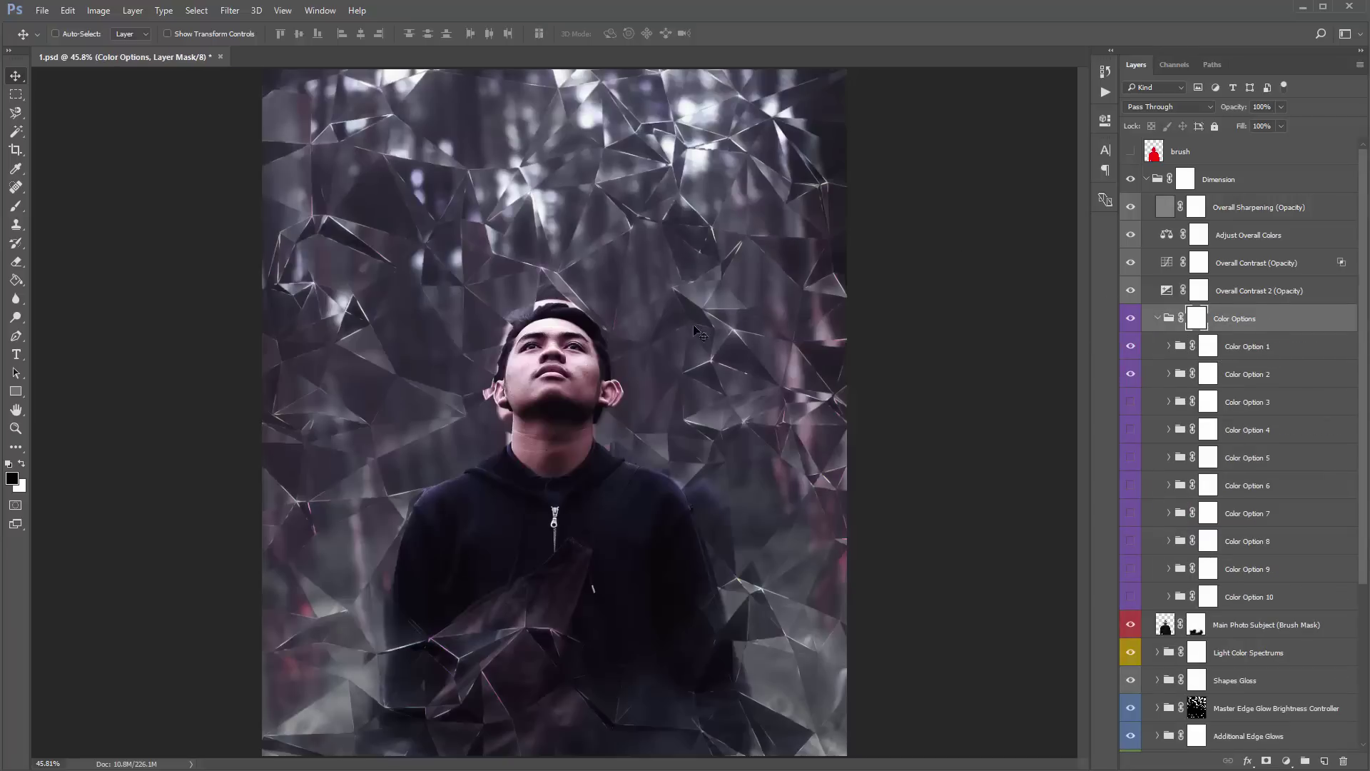
pyautogui.click(1131, 375)
pyautogui.click(1131, 401)
pyautogui.click(1131, 401)
pyautogui.click(1131, 458)
pyautogui.click(1150, 460)
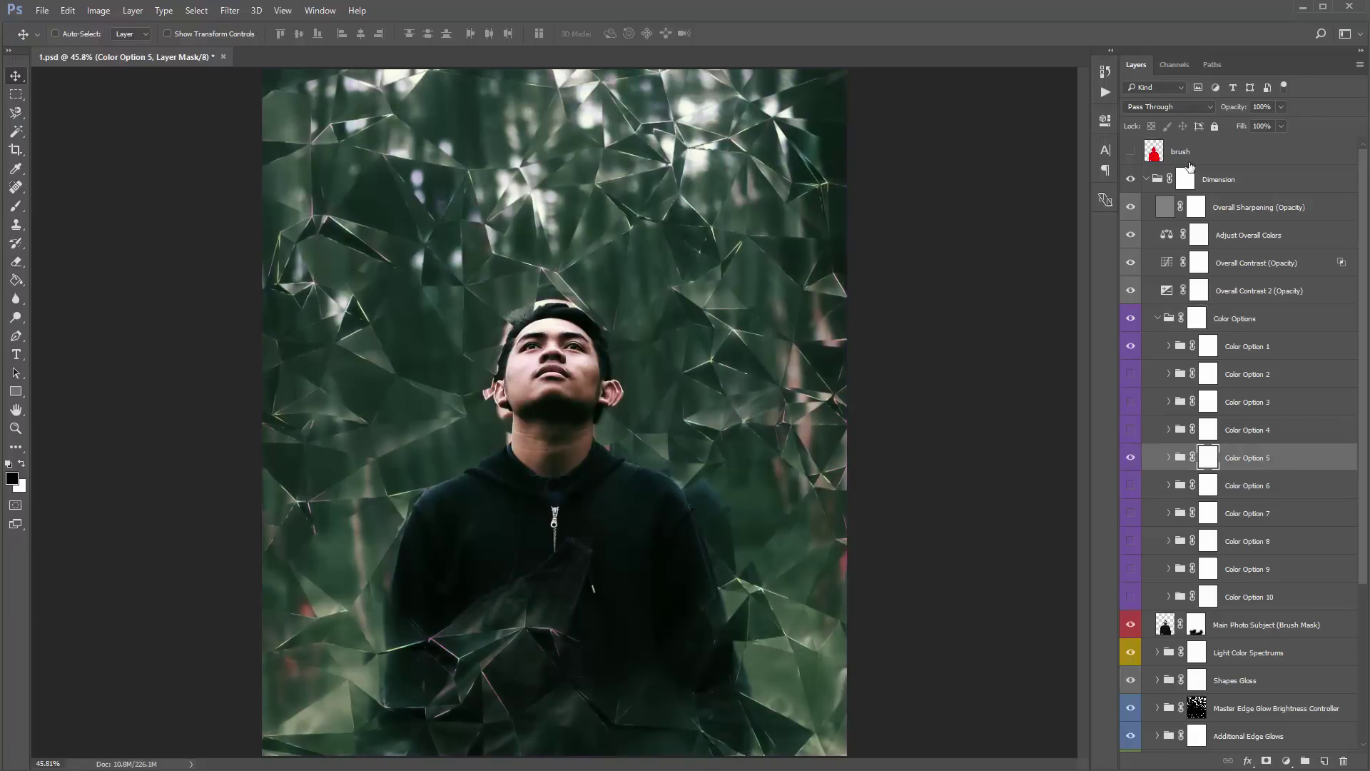
# Step: Lower the opacity of Color Option 5, set Color Option 1's opacity to 40%, and collapse the Color Options group
pyautogui.moveTo(1240, 109); pyautogui.dragTo(141, 126)
pyautogui.press('Return')
pyautogui.click(1246, 350)
pyautogui.moveTo(1227, 113); pyautogui.dragTo(57, 117)
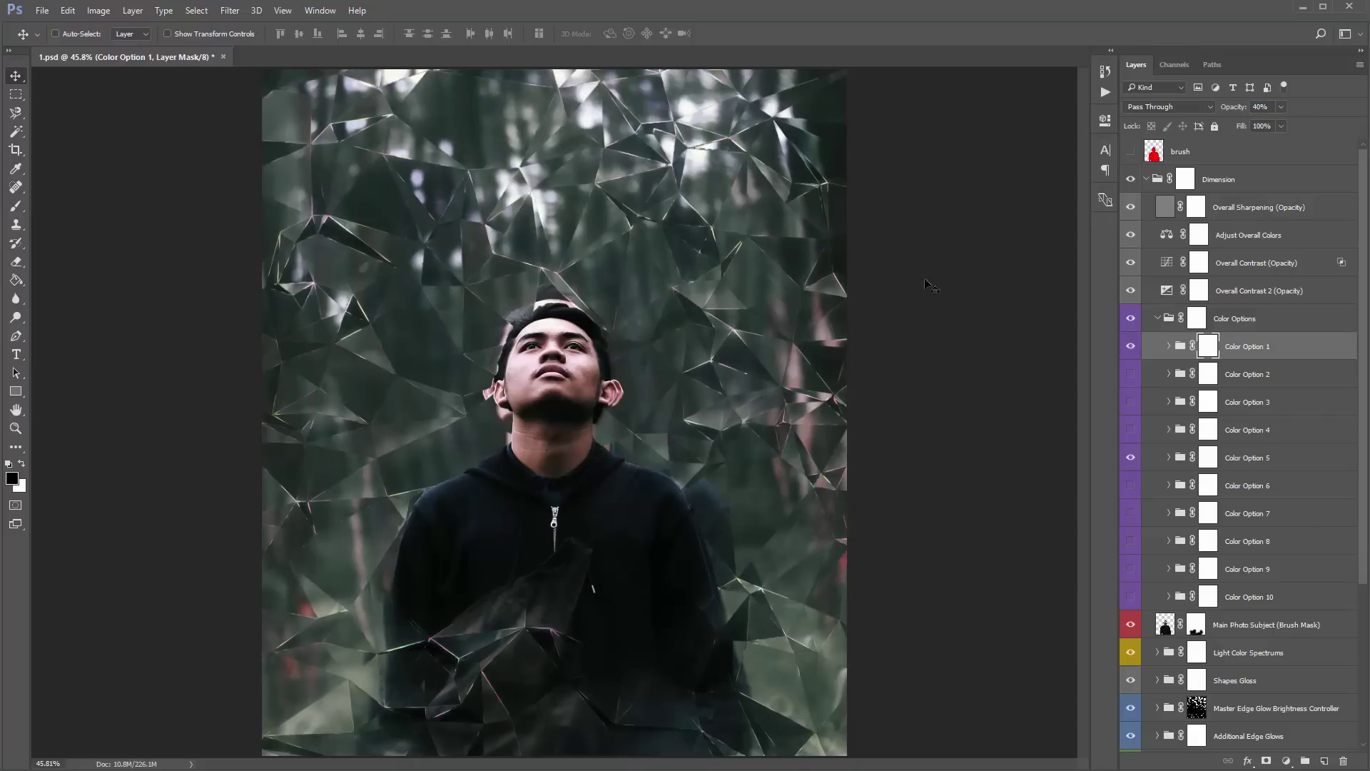
pyautogui.click(1161, 319)
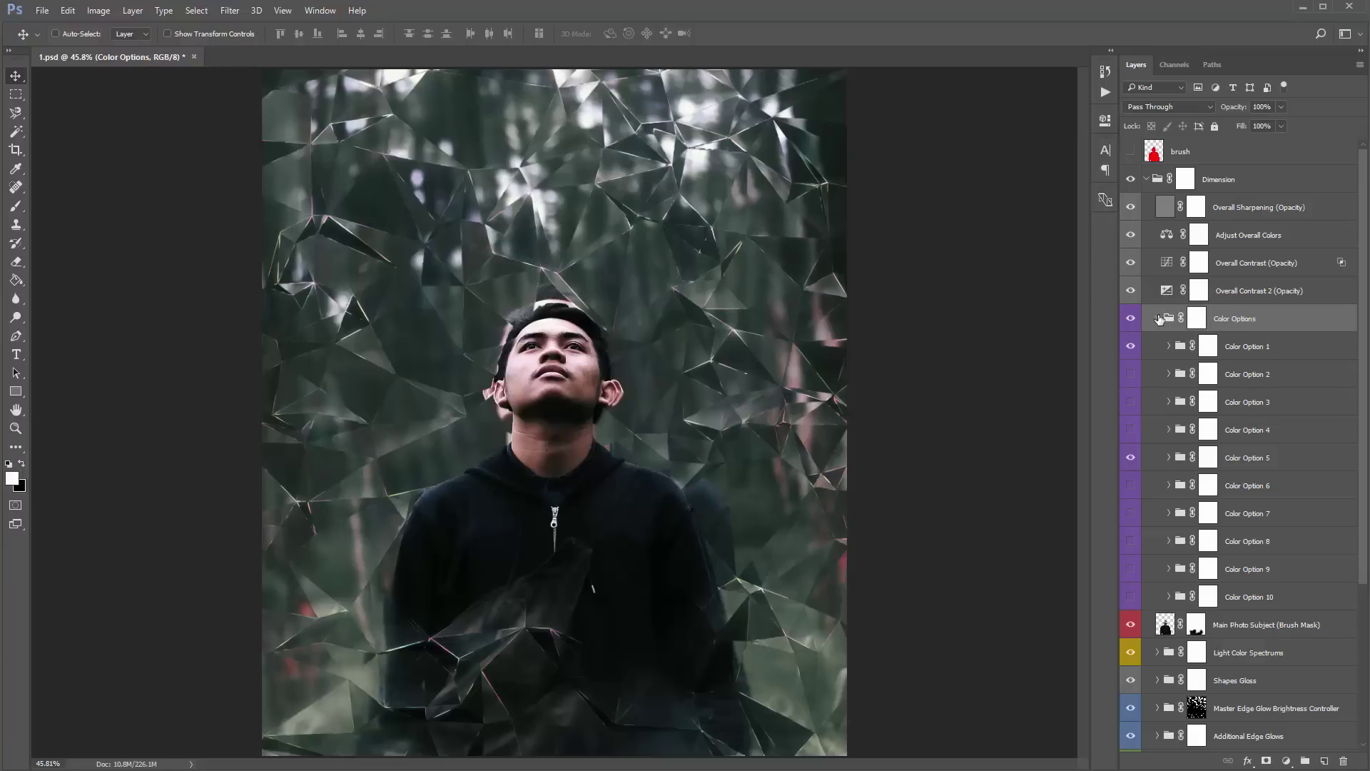
pyautogui.click(1158, 318)
# Step: Expand the Light Color Spectrums group and toggle the visibility of Light Refractions to compare its effect
pyautogui.click(1246, 383)
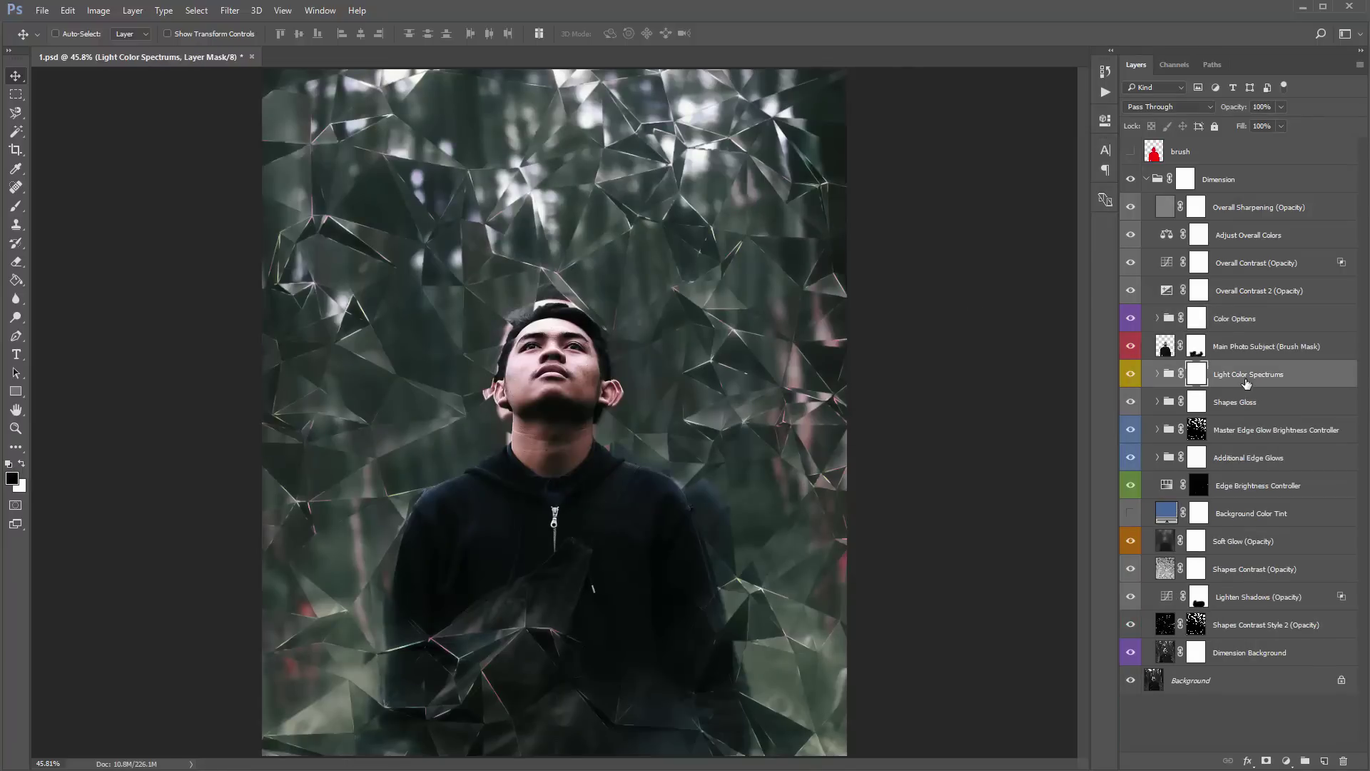
pyautogui.click(1158, 375)
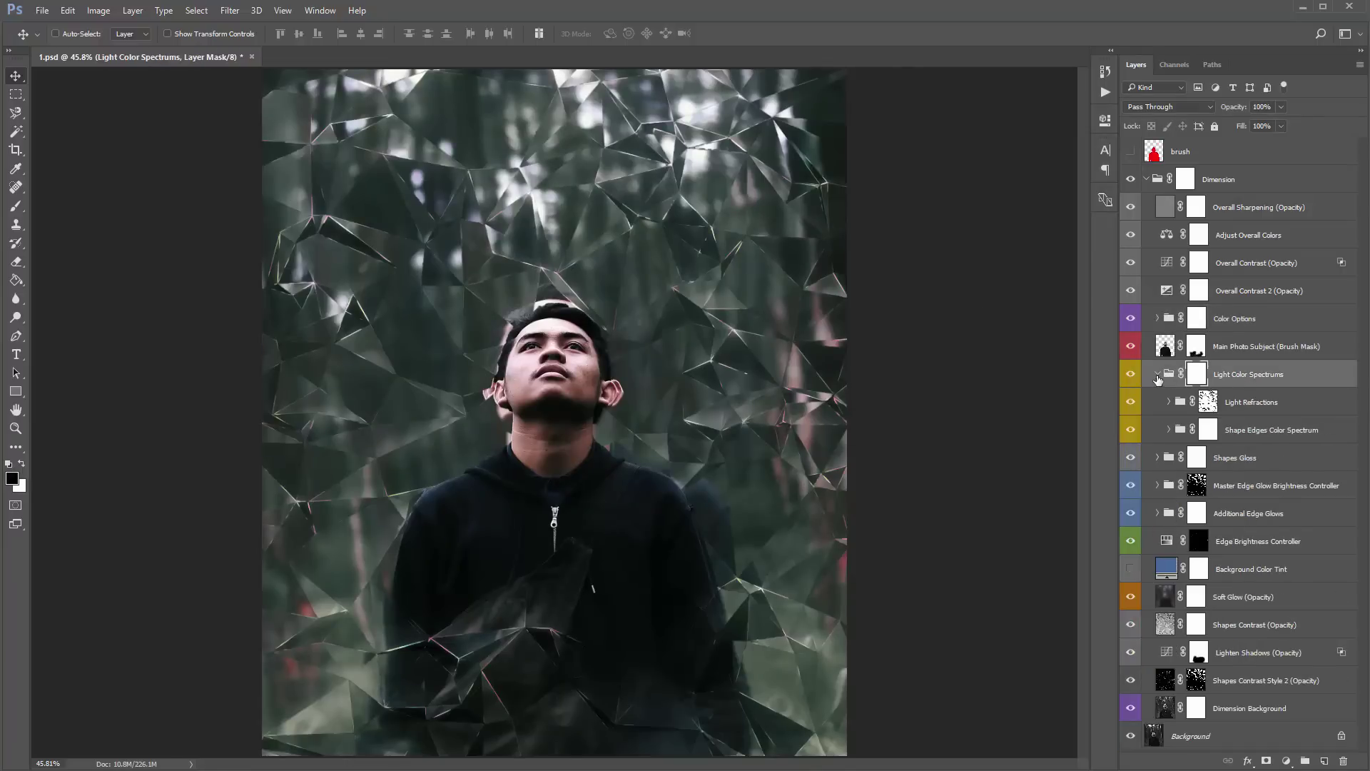
pyautogui.click(1255, 411)
pyautogui.keyDown('shift'); pyautogui.click(1279, 431); pyautogui.keyUp('shift')
pyautogui.click(1281, 411)
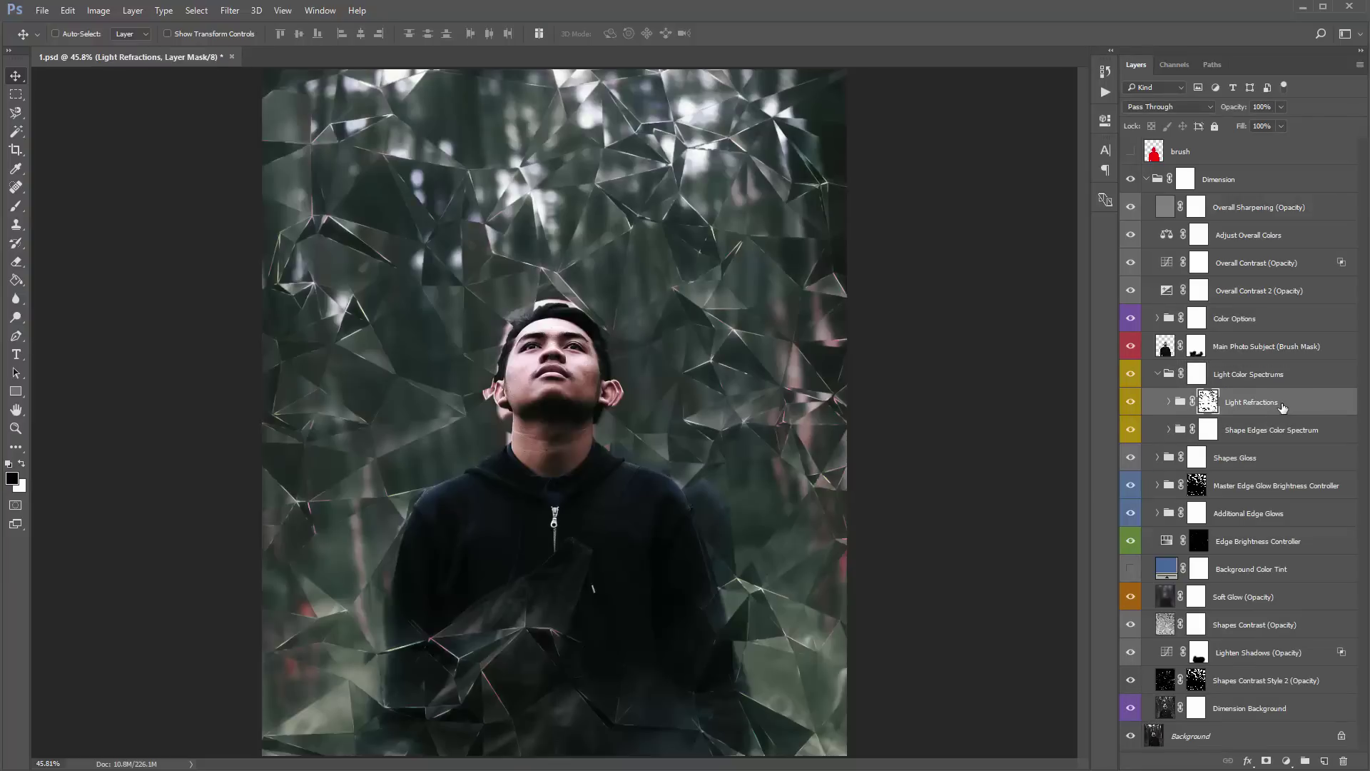
pyautogui.click(1131, 403)
pyautogui.click(1133, 404)
# Step: Expand the Light Refractions group and disable its layer mask
pyautogui.click(1246, 411)
pyautogui.click(1208, 402)
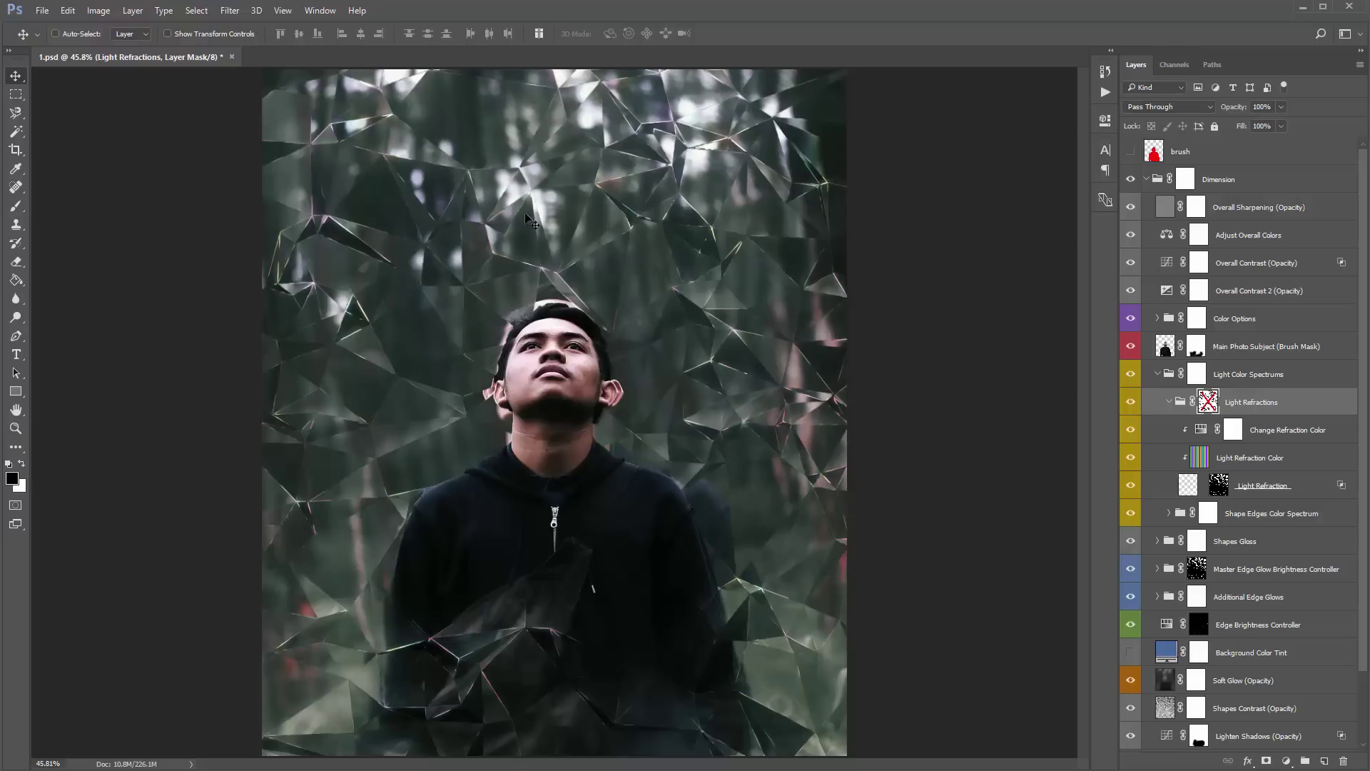
pyautogui.keyDown('shift'); pyautogui.click(1208, 404); pyautogui.keyUp('shift')
# Step: Reposition the Light Refraction layer's content on the canvas to vary where the light refractions fall
pyautogui.click(1266, 438)
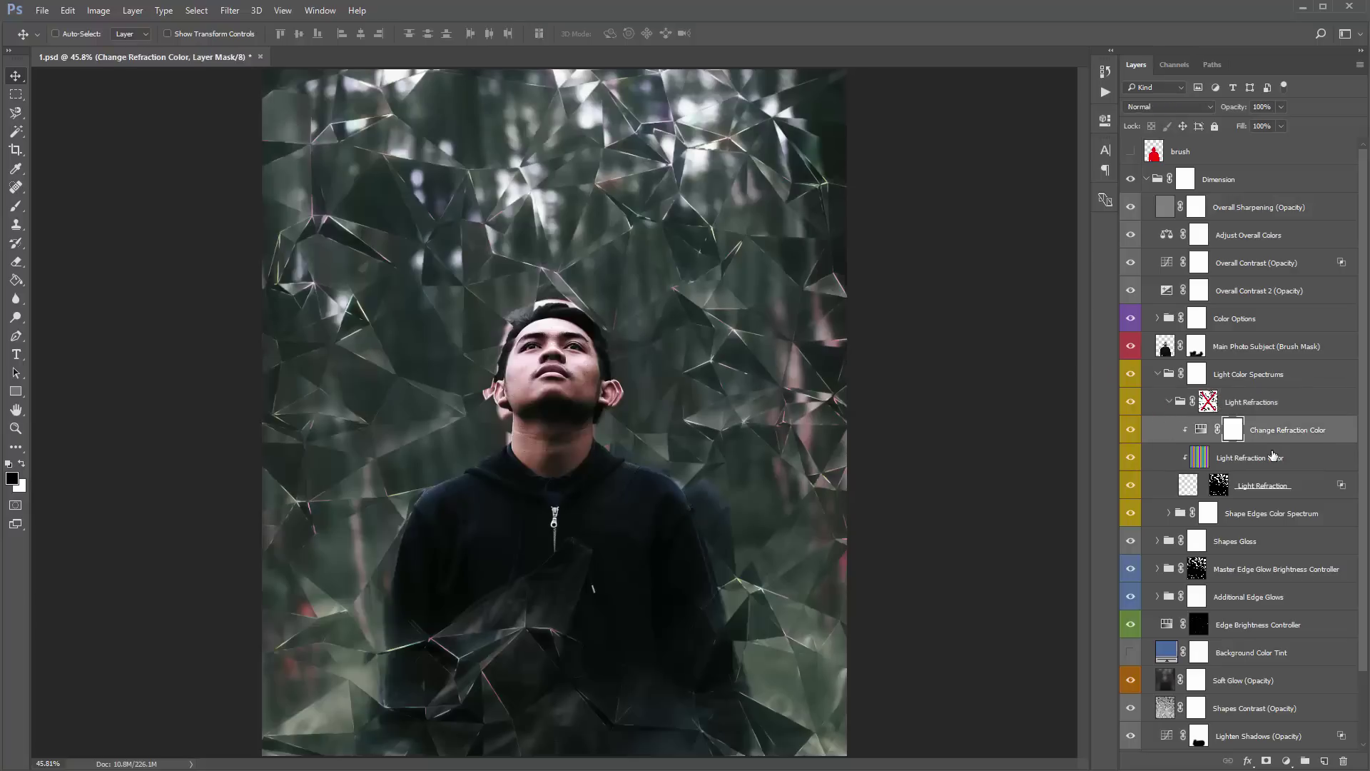
pyautogui.click(1273, 457)
pyautogui.click(1279, 490)
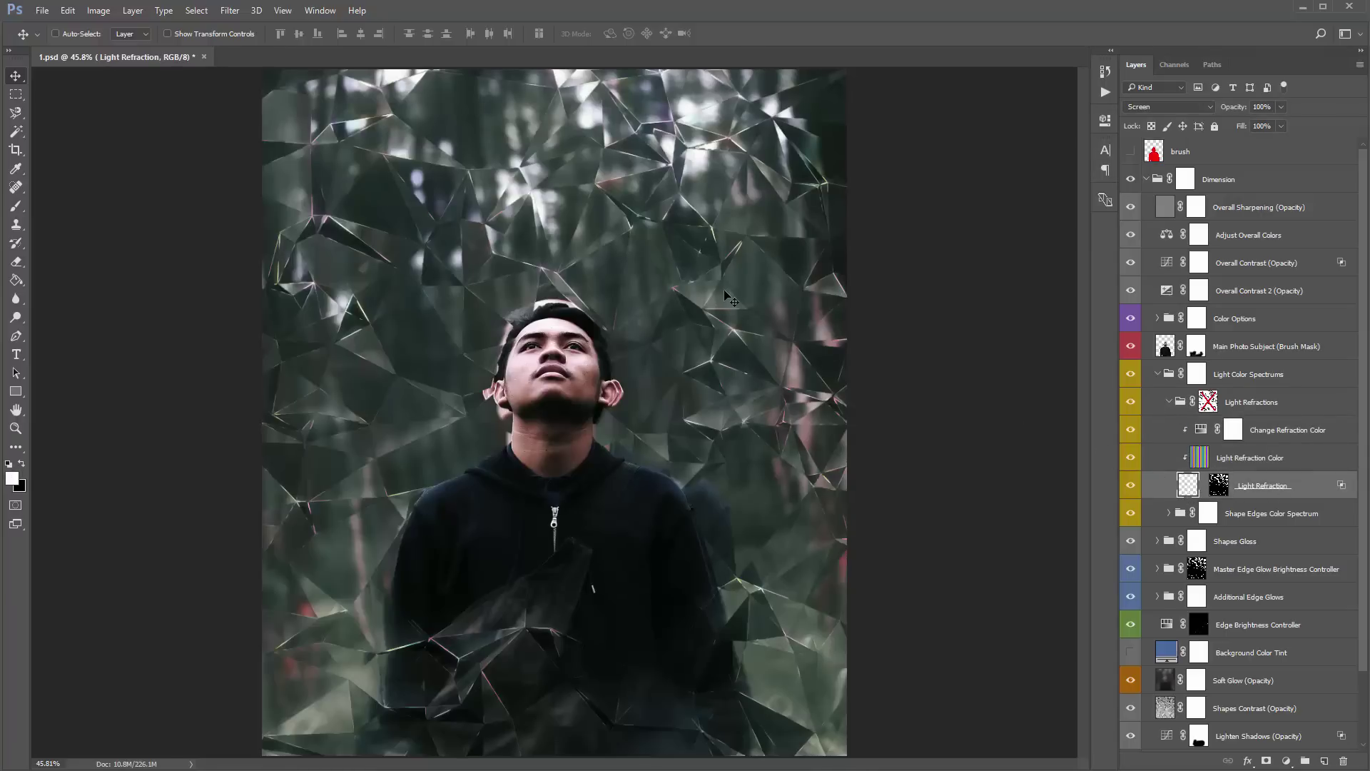
pyautogui.moveTo(648, 278); pyautogui.dragTo(698, 305)
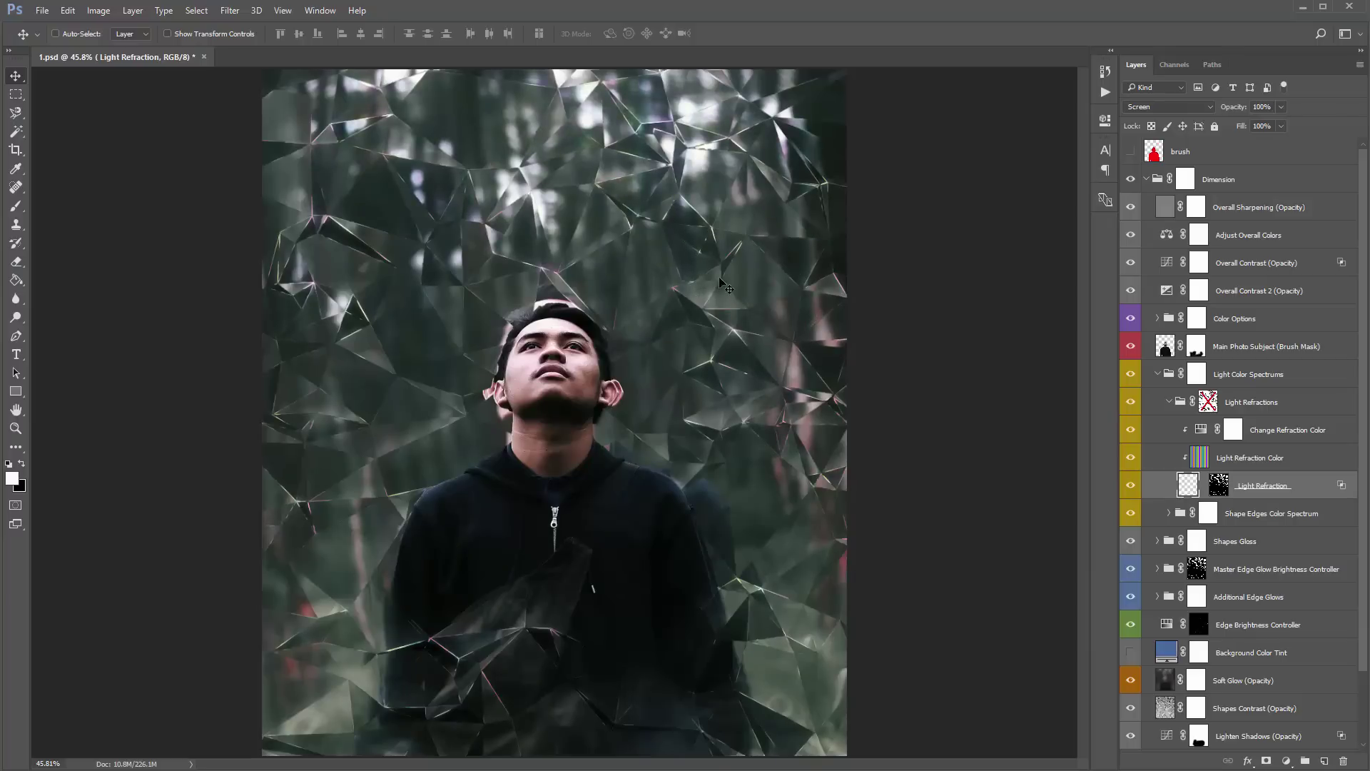
# Step: Try shifting the hue in the Change Refraction Color adjustment, undo the shifts, and close its settings
pyautogui.click(1281, 460)
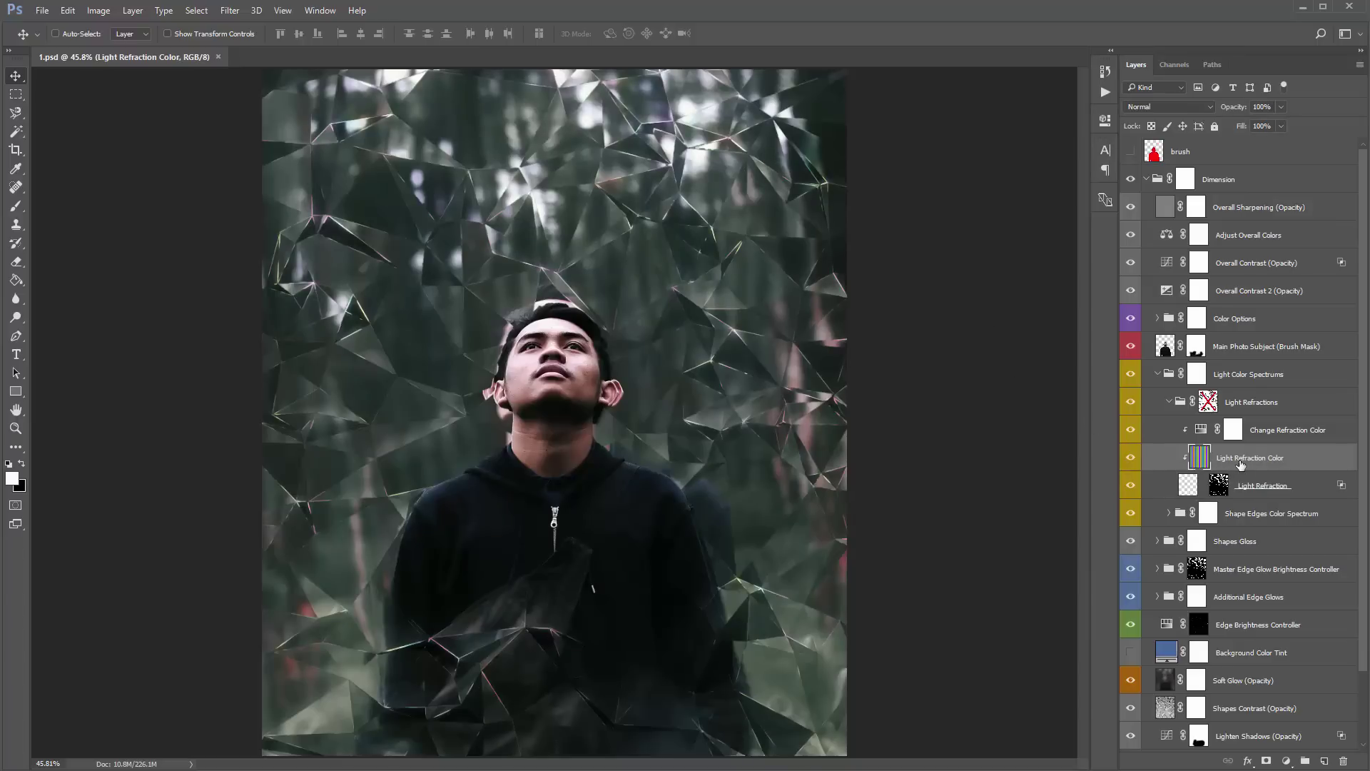
pyautogui.click(1276, 439)
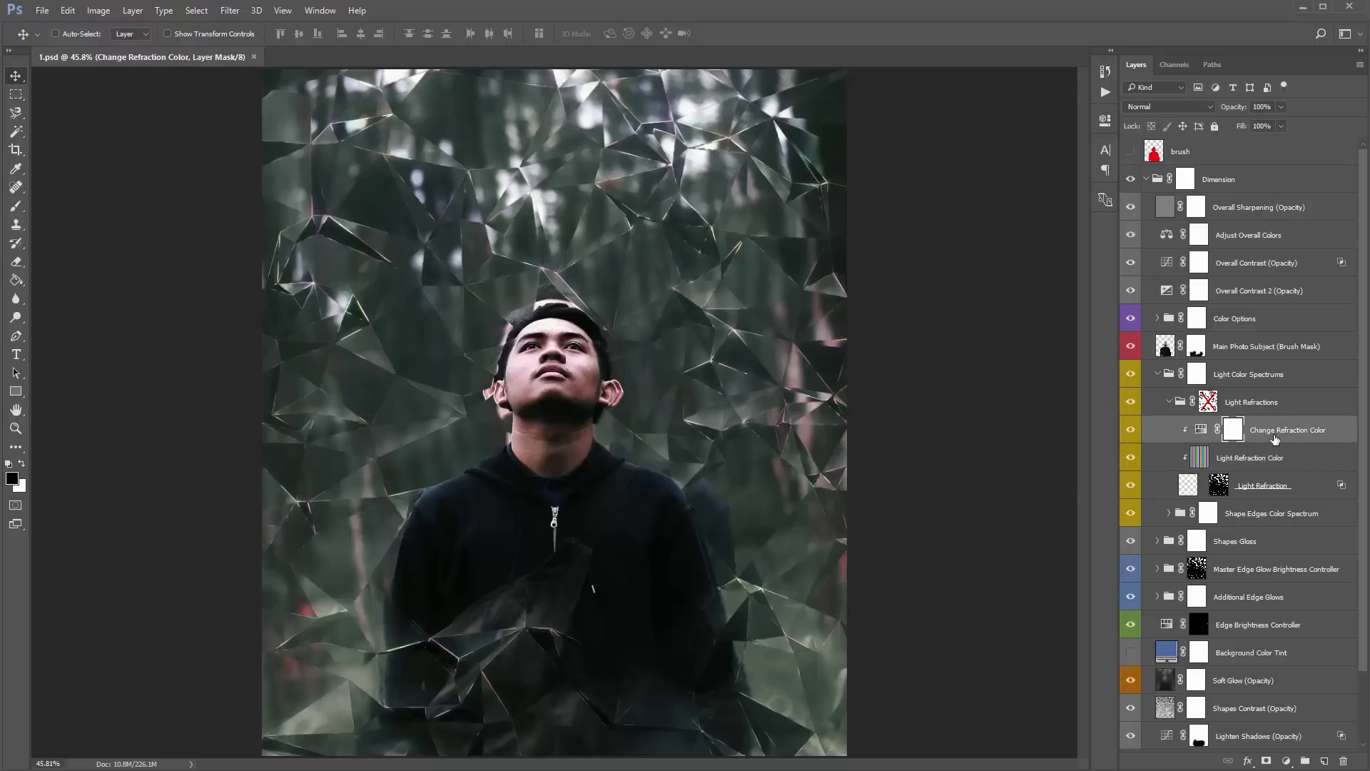
pyautogui.doubleClick(1201, 429)
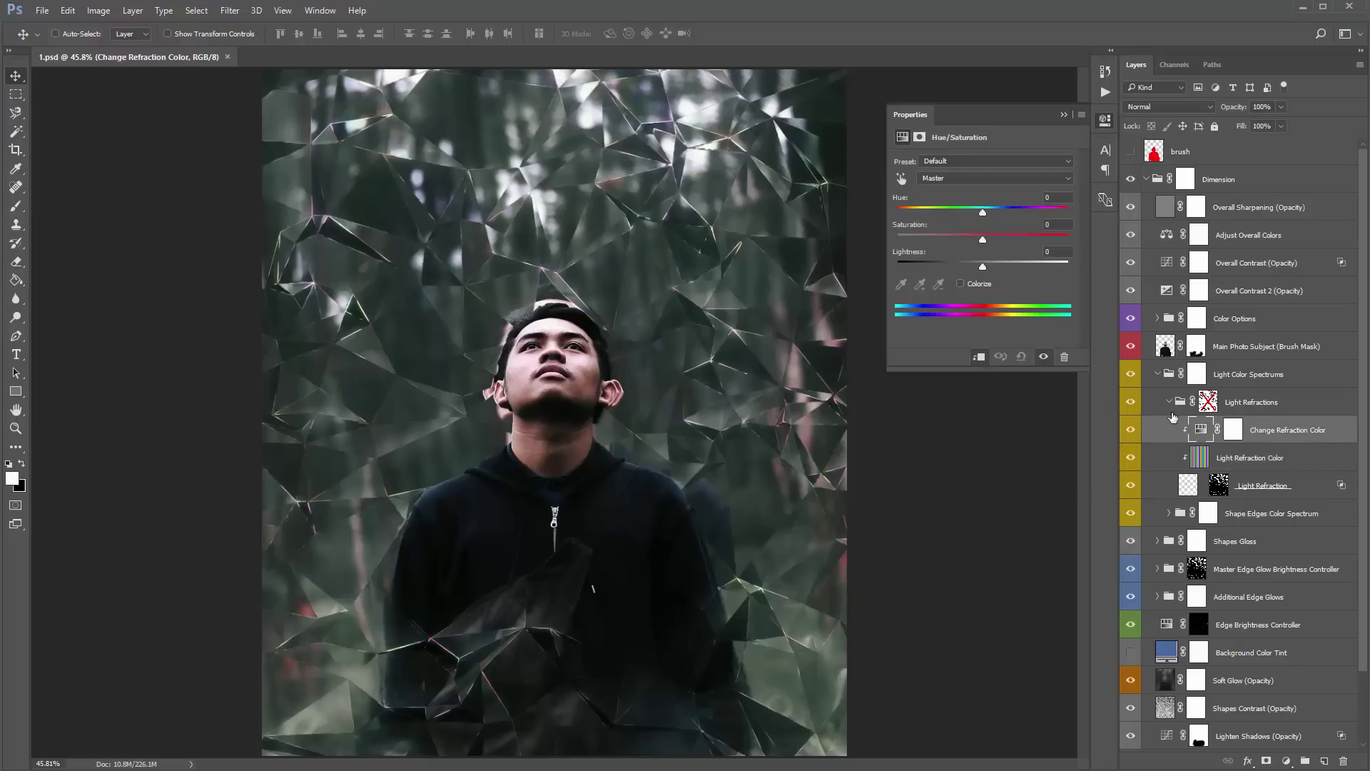
pyautogui.moveTo(900, 208); pyautogui.dragTo(1035, 212)
pyautogui.click(934, 209)
pyautogui.hotkey('ctrl', 'alt', 'z')
pyautogui.hotkey('ctrl', 'alt', 'z')
pyautogui.hotkey('ctrl', 'alt', 'z')
pyautogui.click(1063, 116)
# Step: Disable the Light Refraction layer's mask and collapse the Light Refractions group
pyautogui.click(1257, 410)
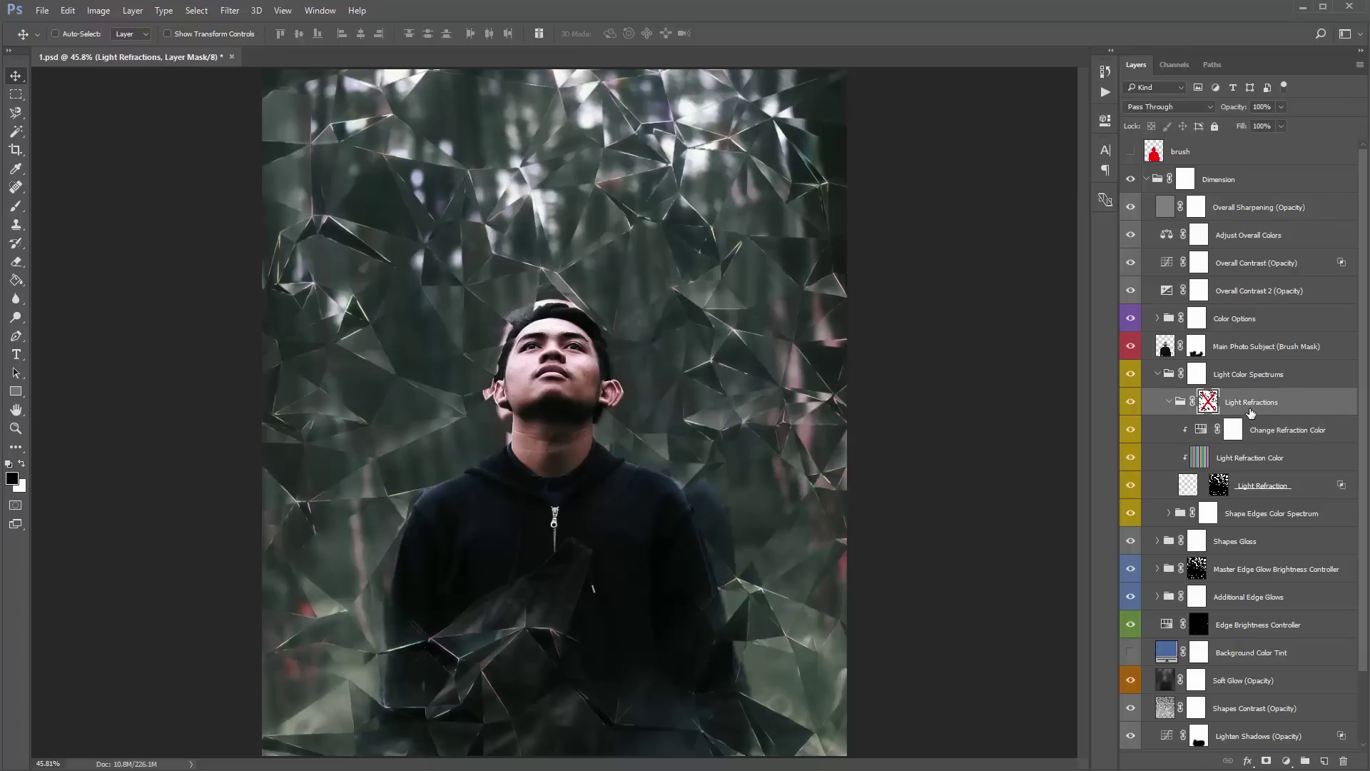
pyautogui.click(1250, 486)
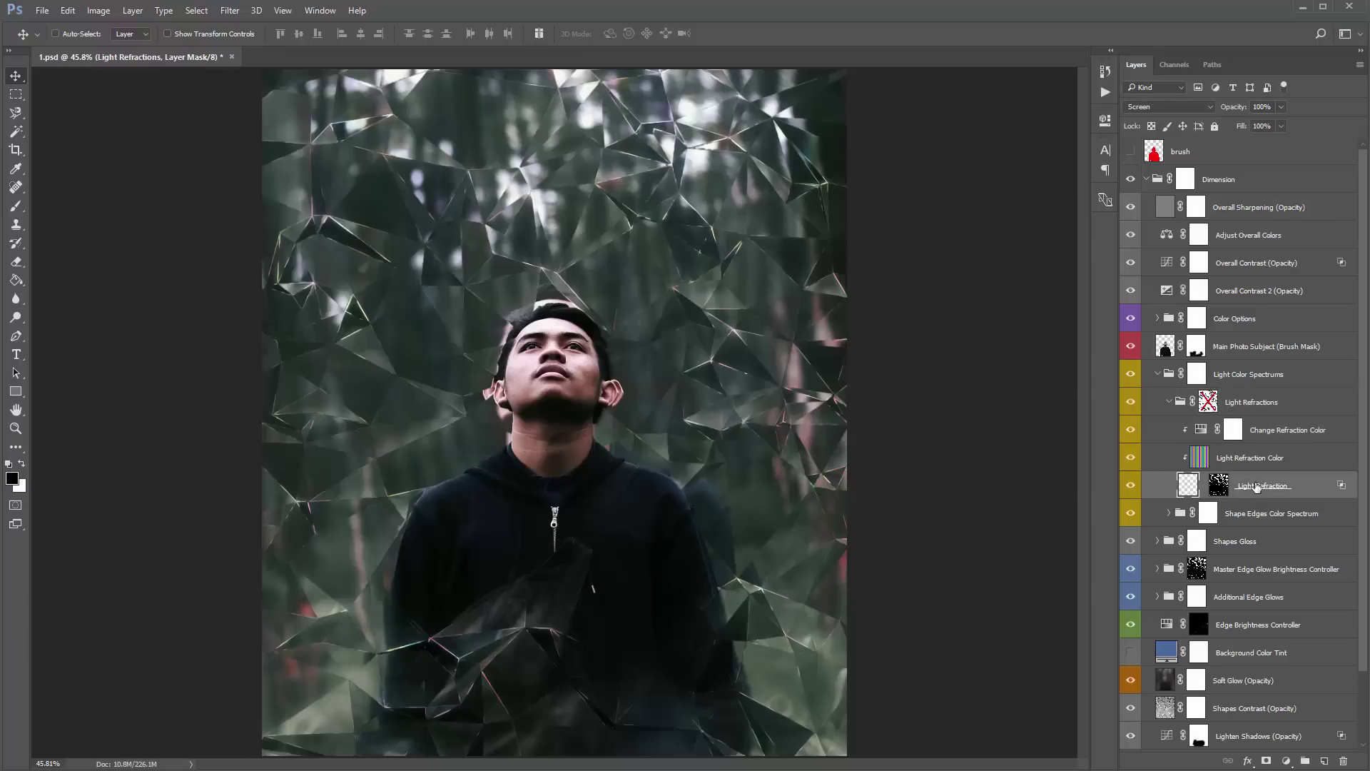
pyautogui.click(1220, 486)
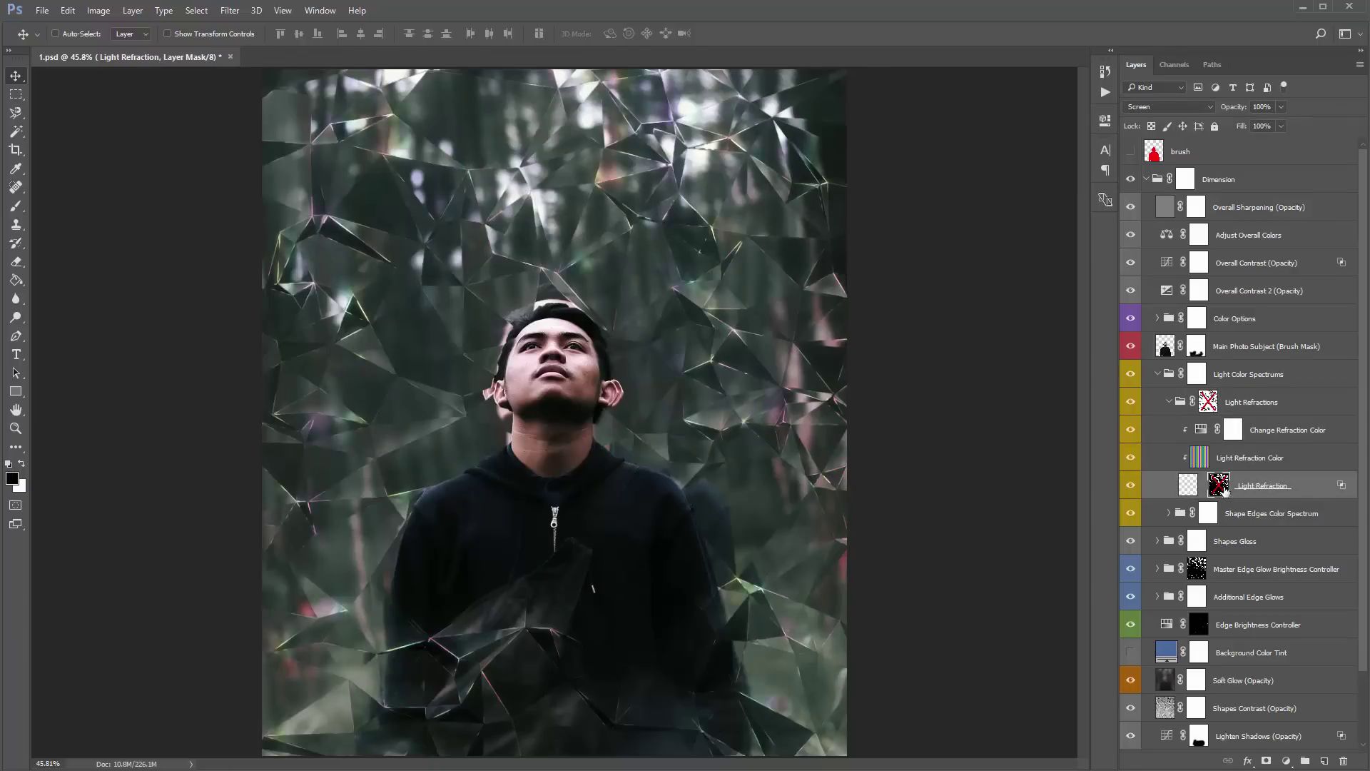
pyautogui.keyDown('shift'); pyautogui.click(1225, 491); pyautogui.keyUp('shift')
pyautogui.keyDown('shift'); pyautogui.click(1225, 491); pyautogui.keyUp('shift')
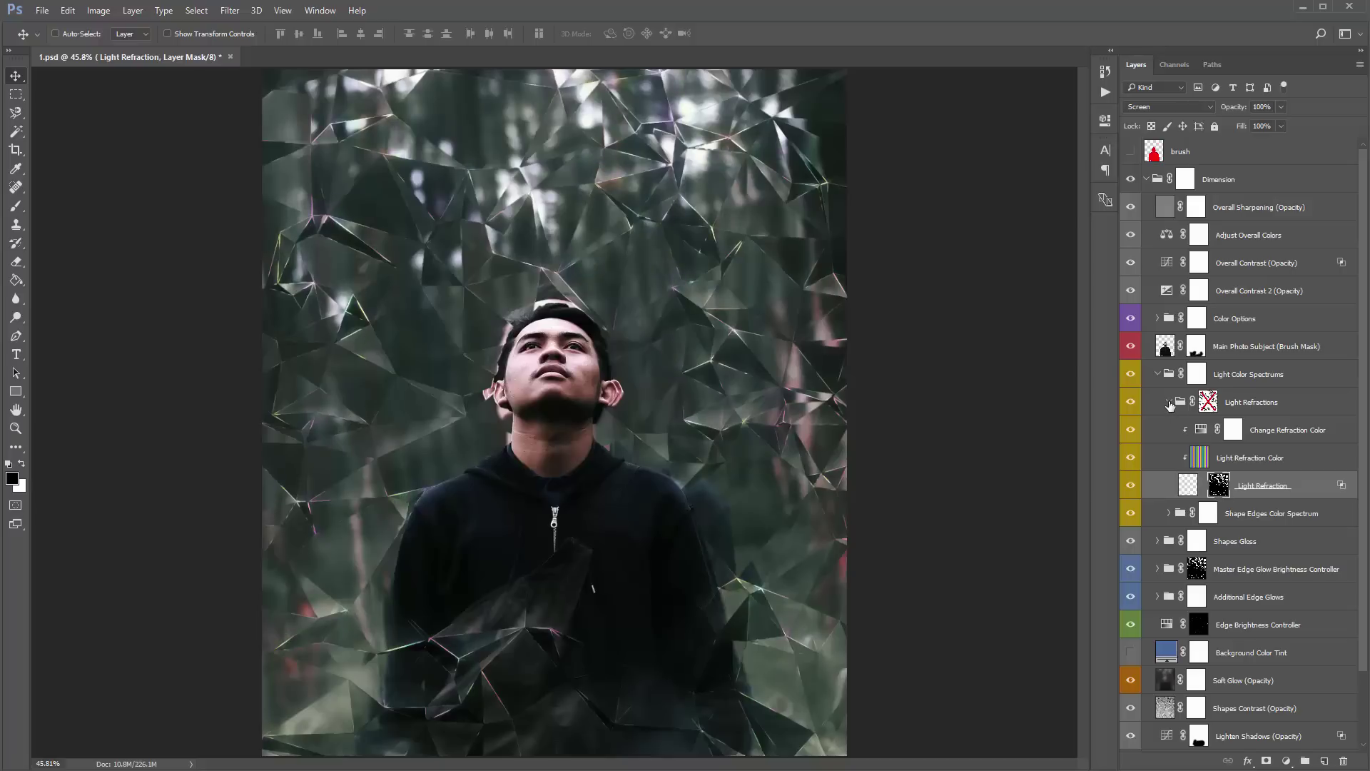
pyautogui.click(1171, 404)
pyautogui.click(1169, 402)
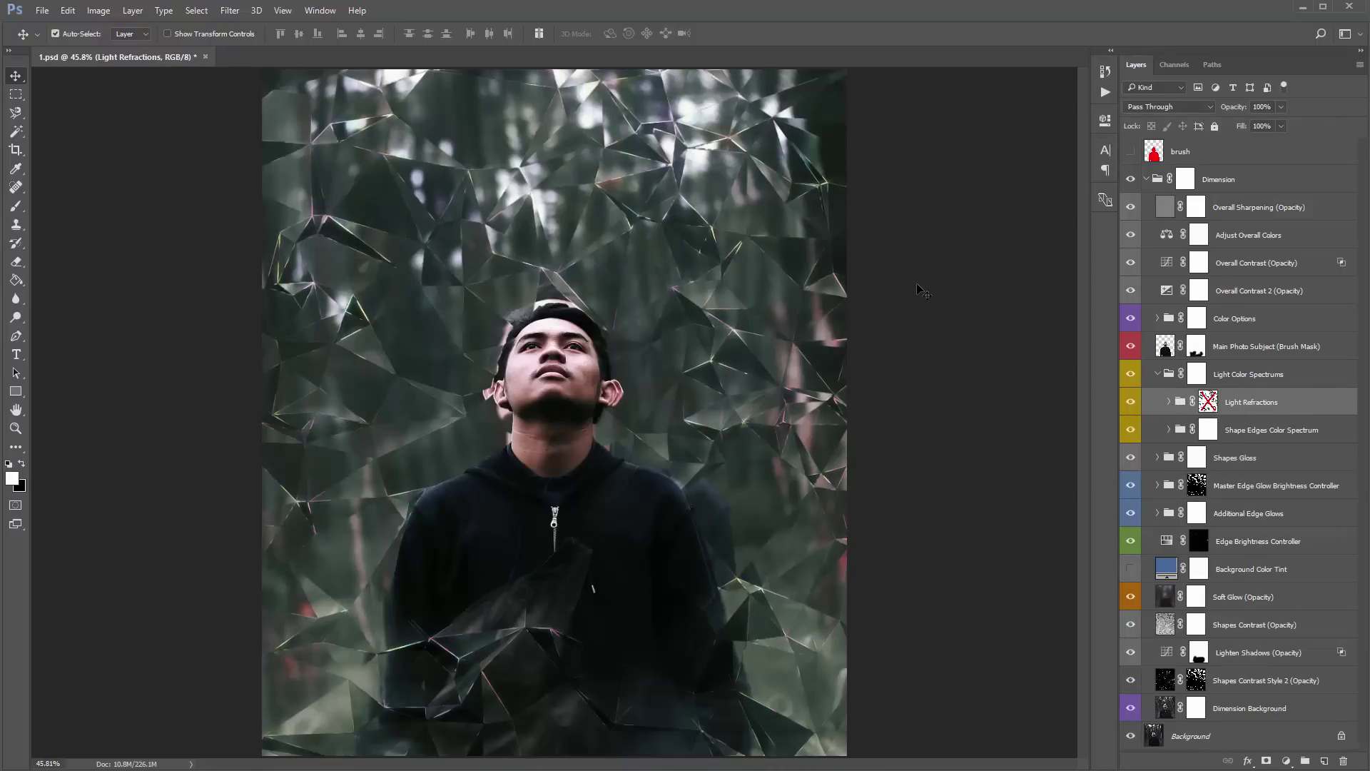
# Step: Duplicate the Light Refractions group and set the copy's opacity to 63%
pyautogui.hotkey('ctrl', 'j')
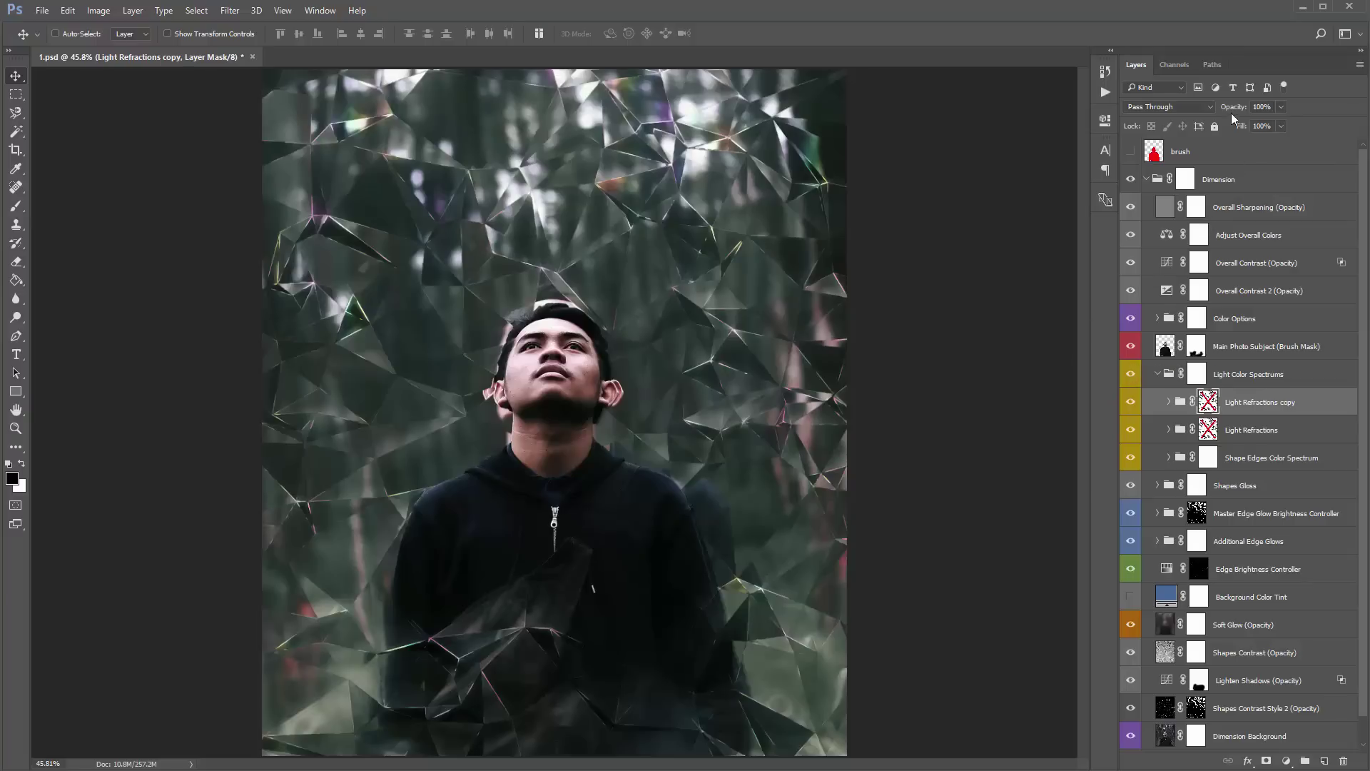
pyautogui.moveTo(1234, 106)
pyautogui.mouseDown()
pyautogui.moveTo(1186, 107)
pyautogui.moveTo(1209, 107)
pyautogui.mouseUp()
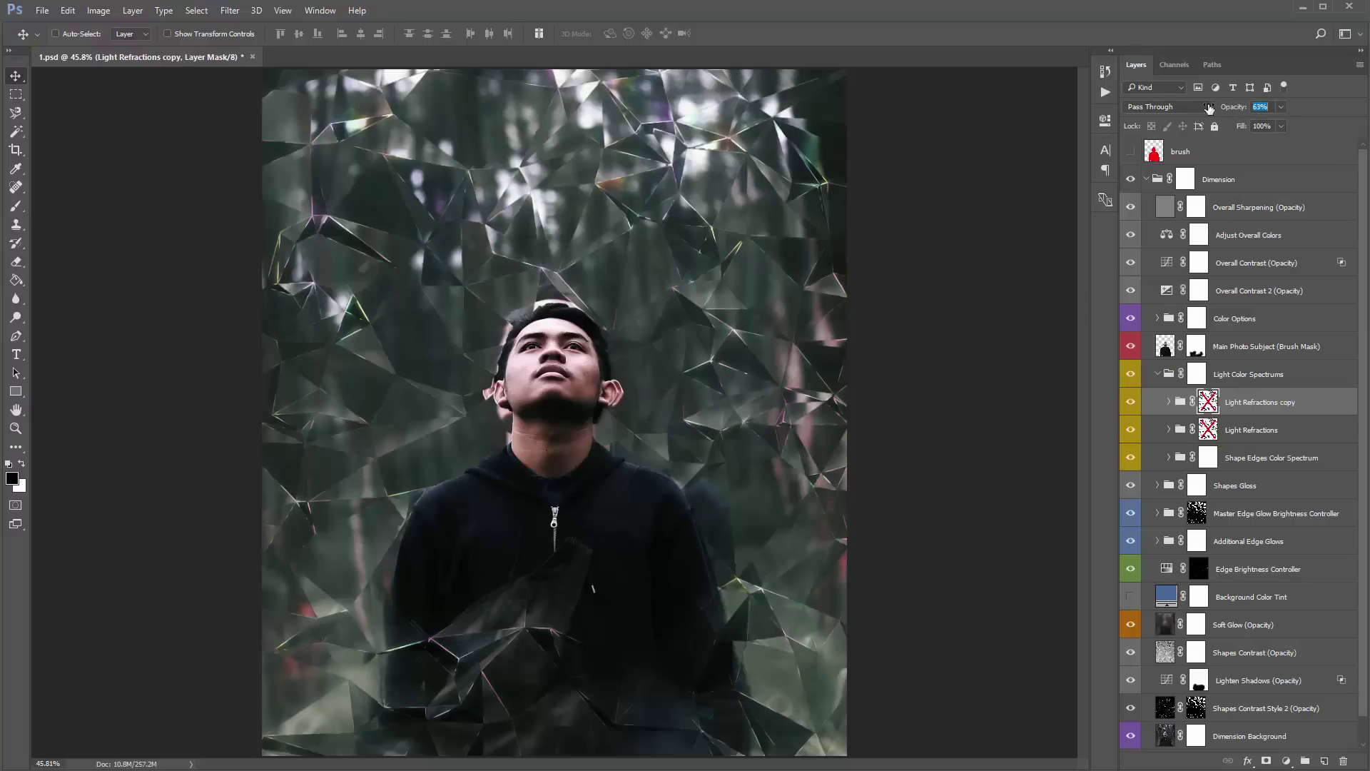
pyautogui.click(1169, 402)
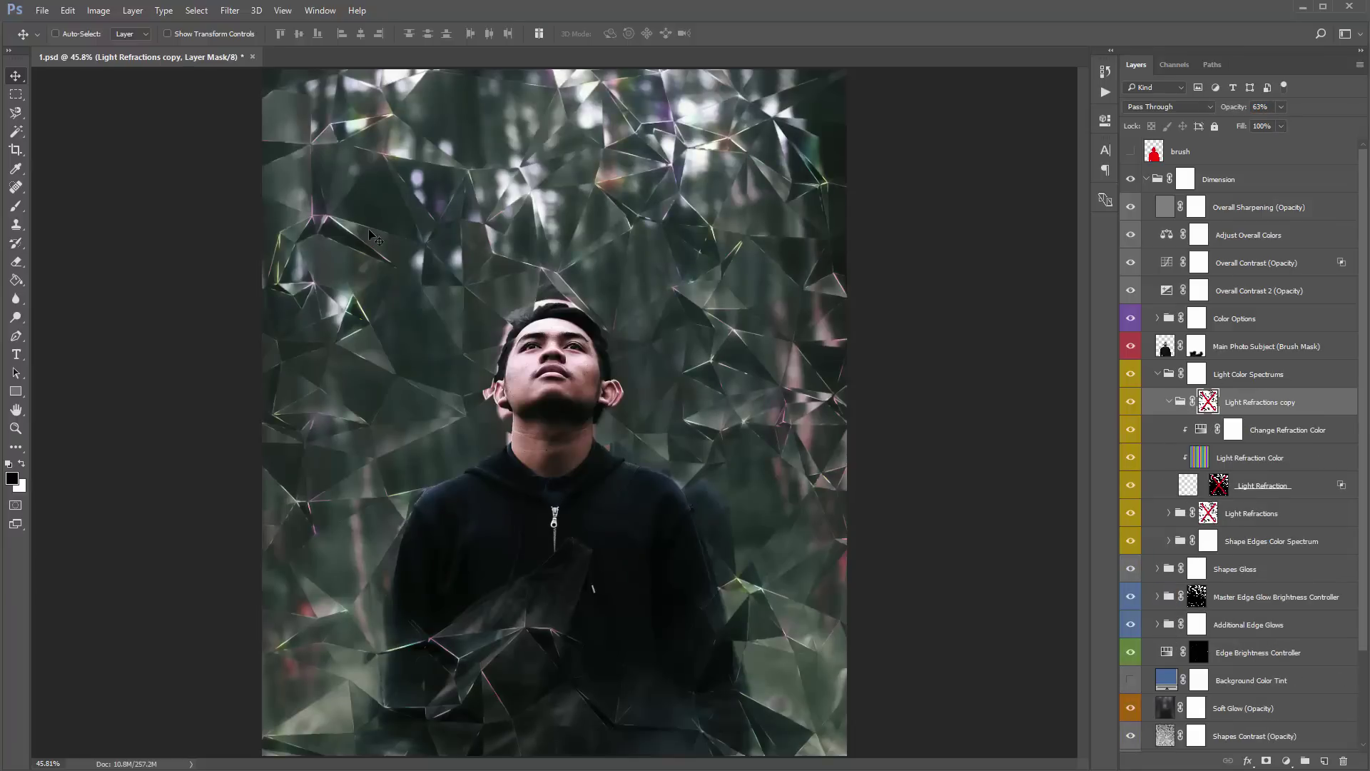
pyautogui.click(1170, 402)
# Step: Toggle the visibility of the Shape Edges Color Spectrum group and examine the layers inside it
pyautogui.click(1236, 461)
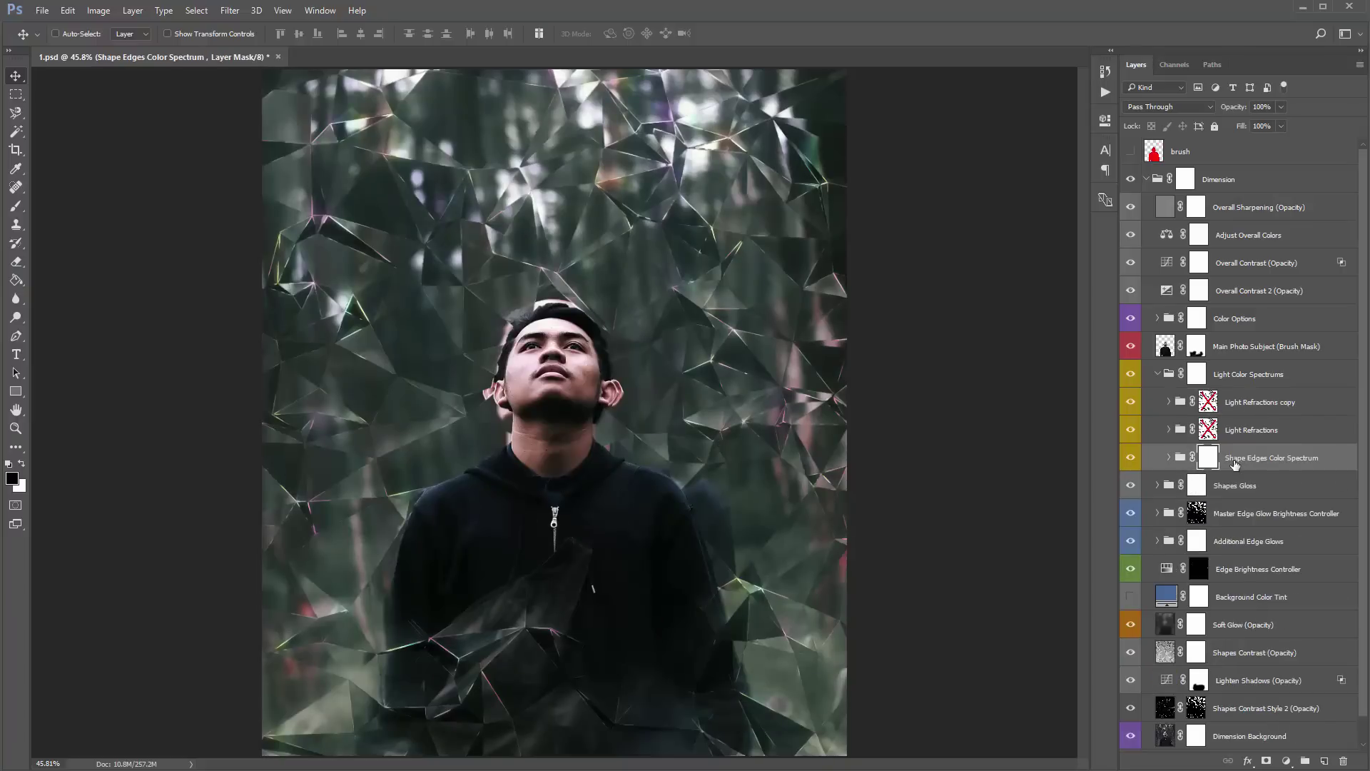
pyautogui.click(1134, 458)
pyautogui.click(1134, 458)
pyautogui.click(1242, 458)
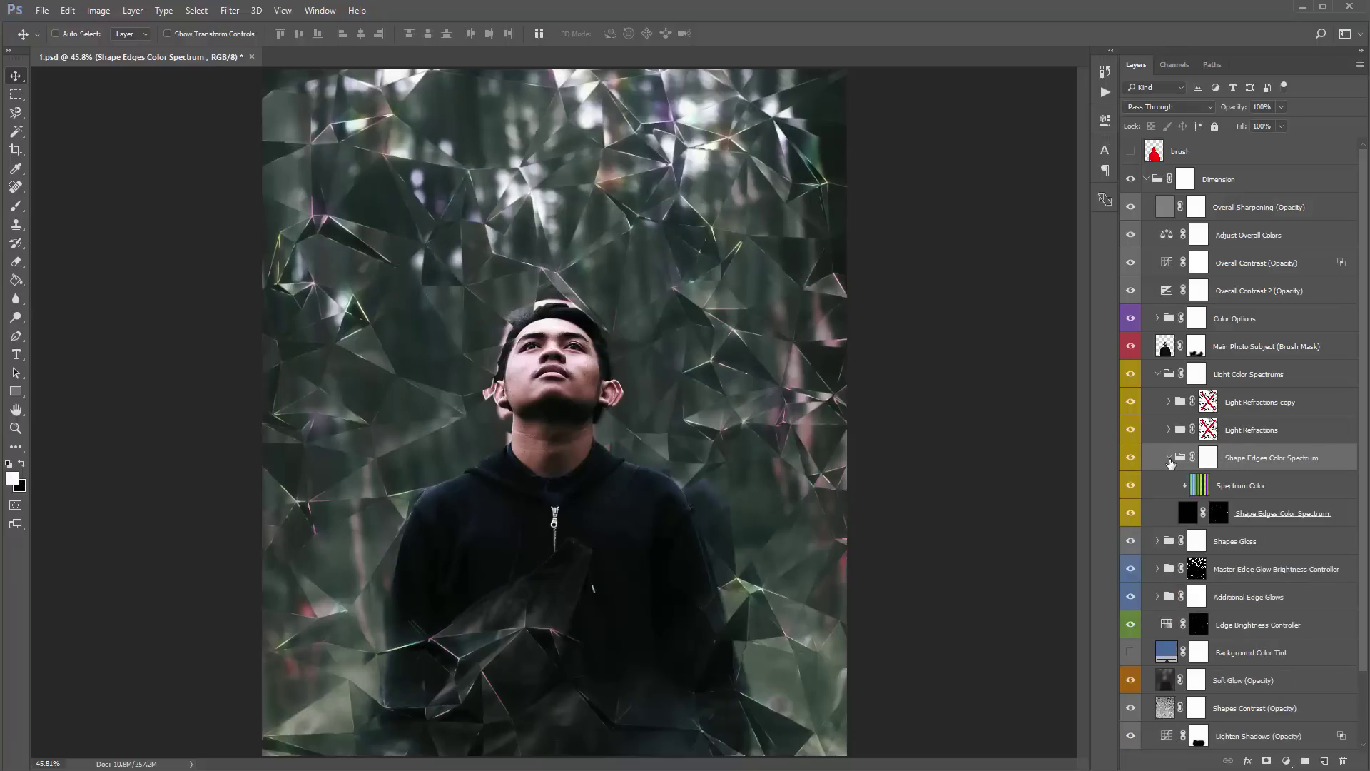
pyautogui.click(1260, 518)
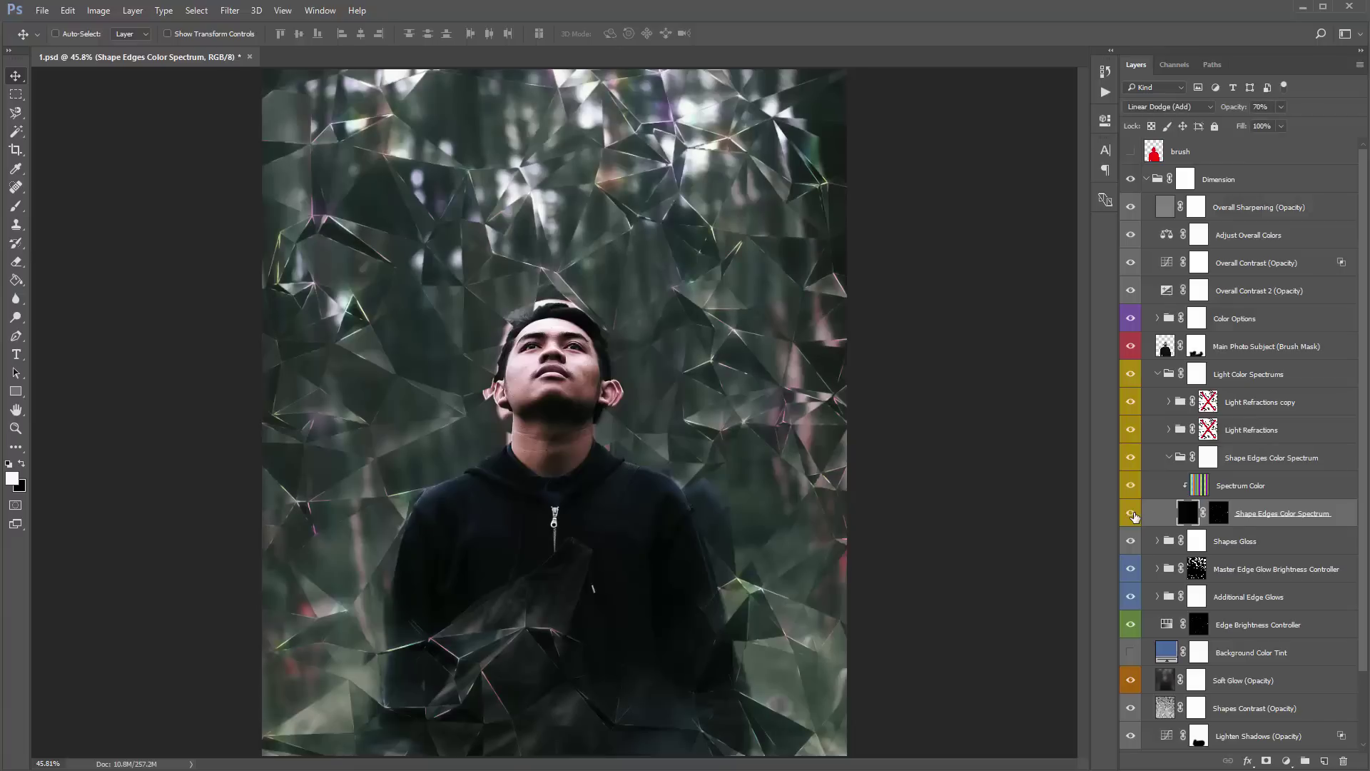
pyautogui.click(1249, 493)
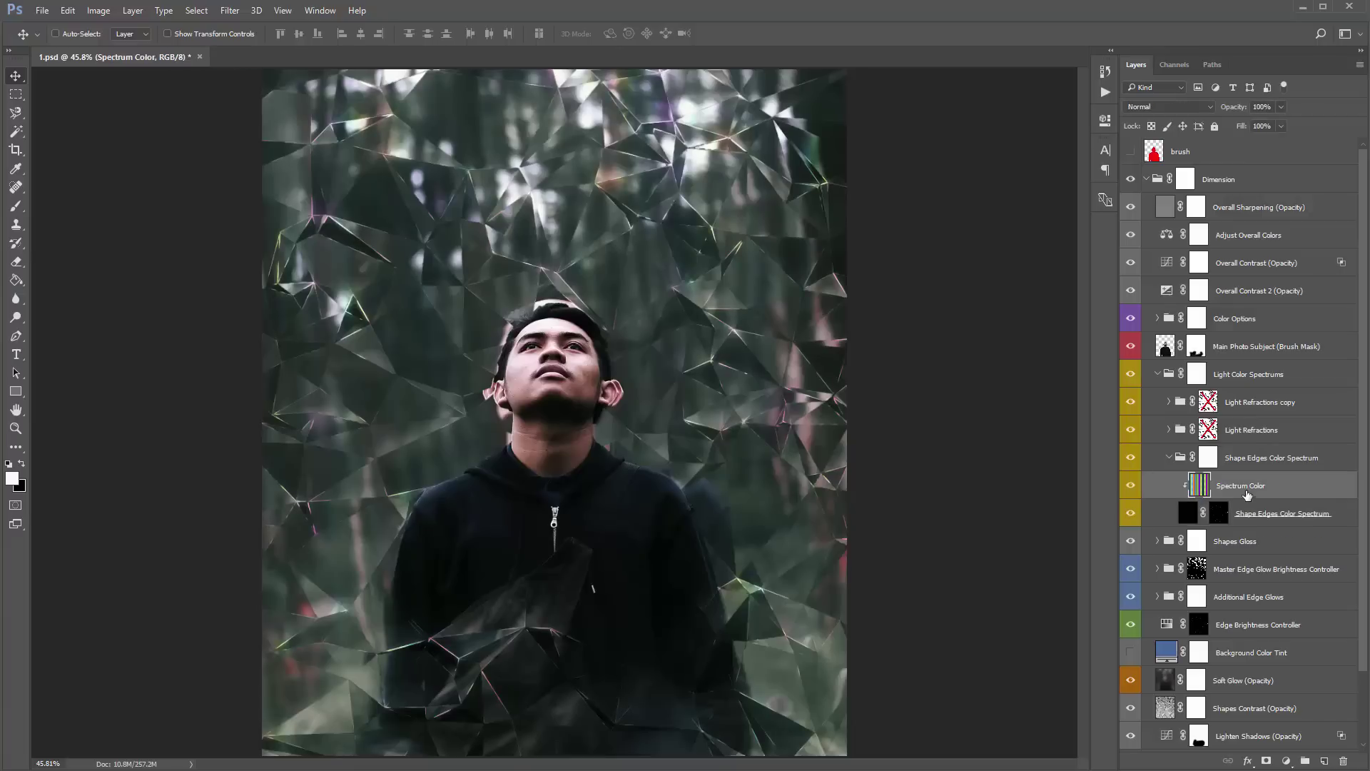
pyautogui.click(1208, 457)
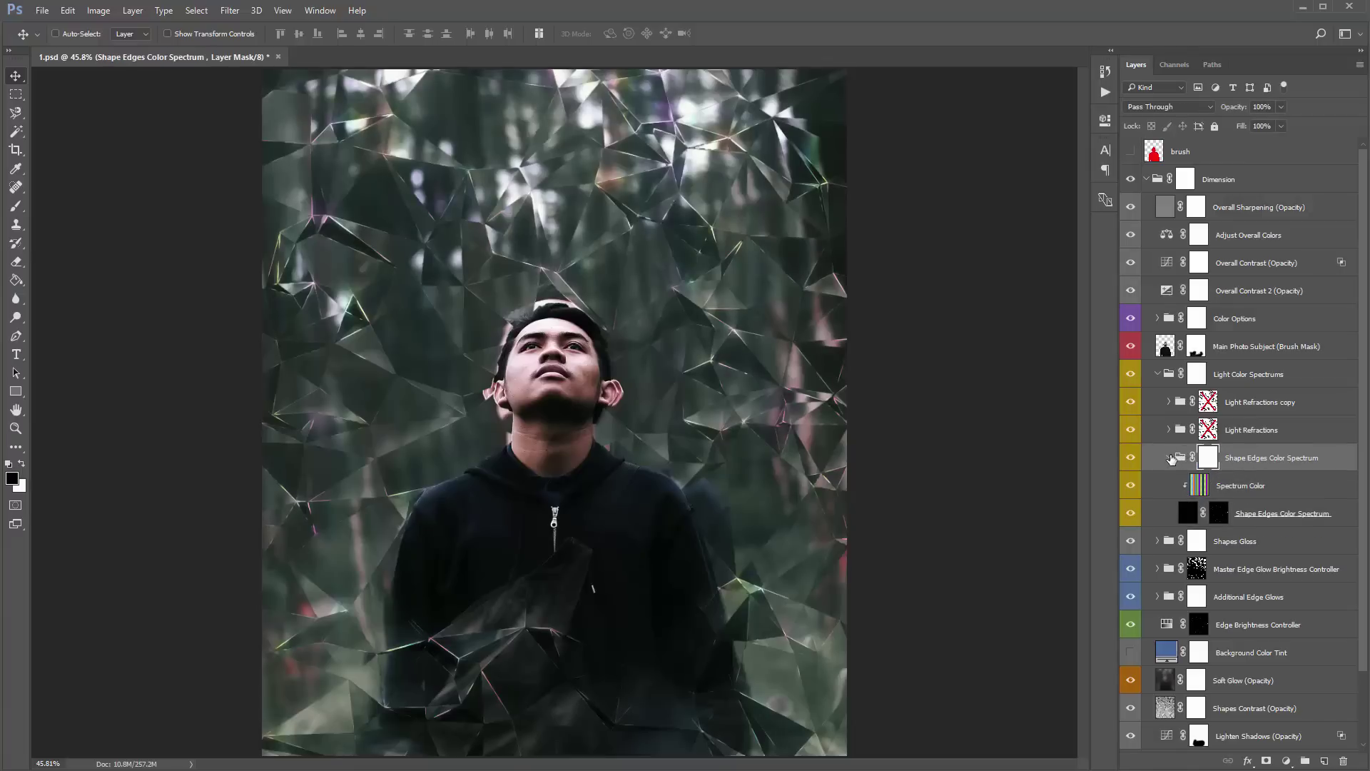
pyautogui.click(1170, 458)
# Step: Compare the image with and without Light Refractions copy, set its opacity to 30%, and collapse the Light Color Spectrums group
pyautogui.click(1164, 376)
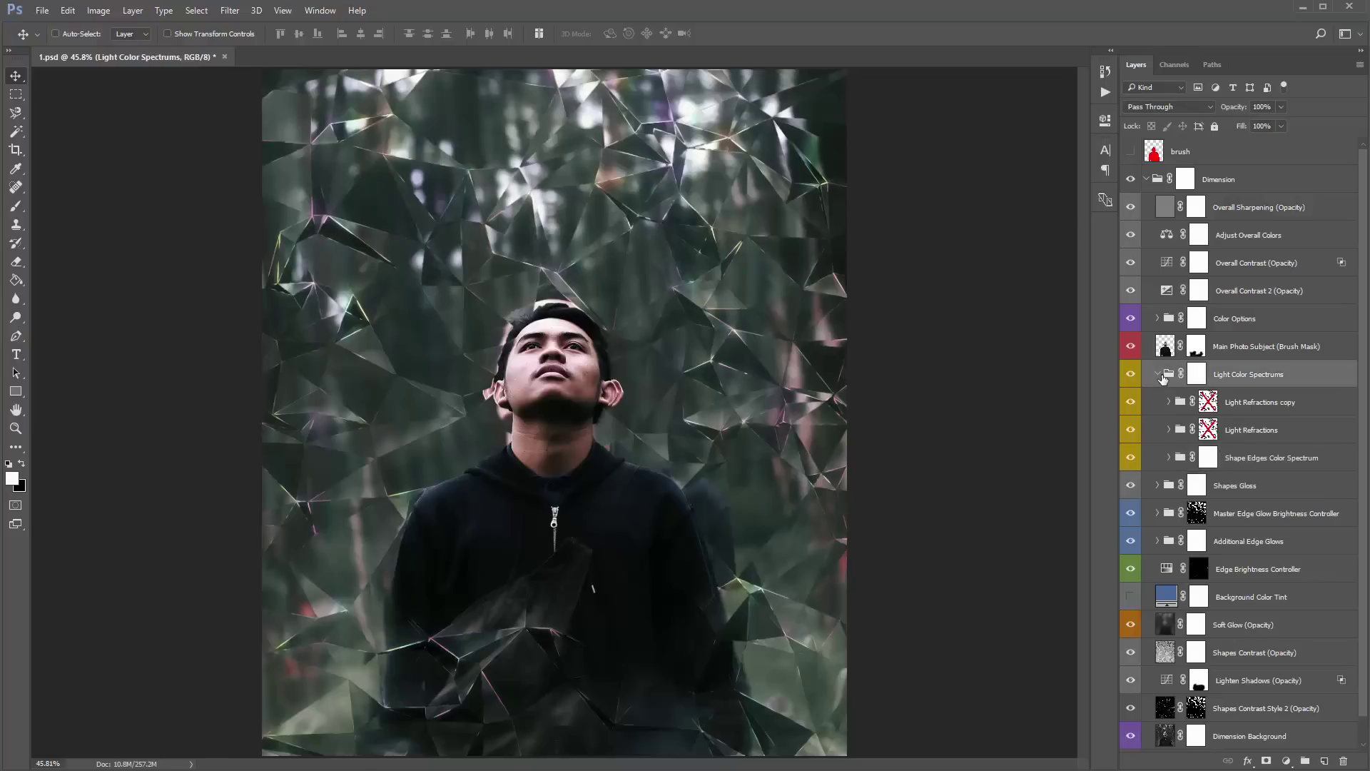
pyautogui.click(1208, 402)
pyautogui.click(1131, 402)
pyautogui.click(1131, 401)
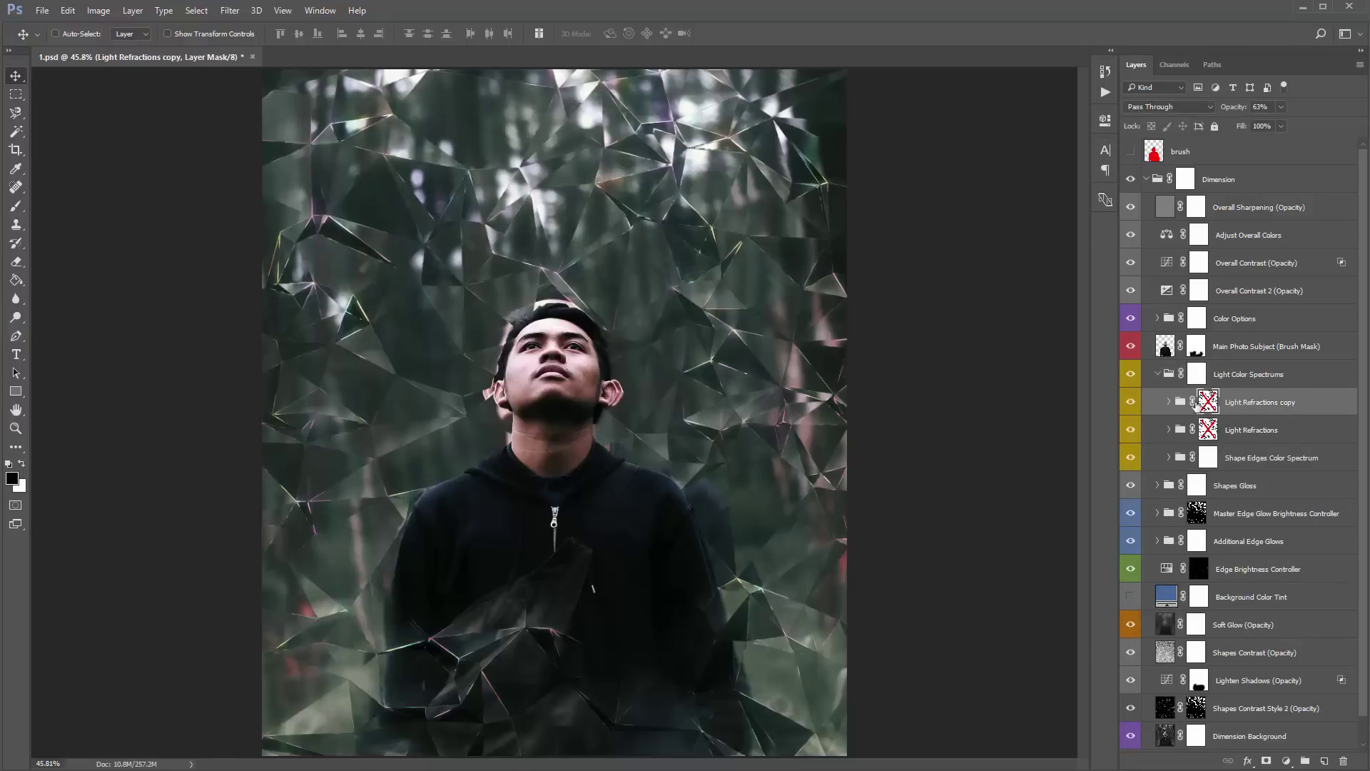
pyautogui.click(1169, 402)
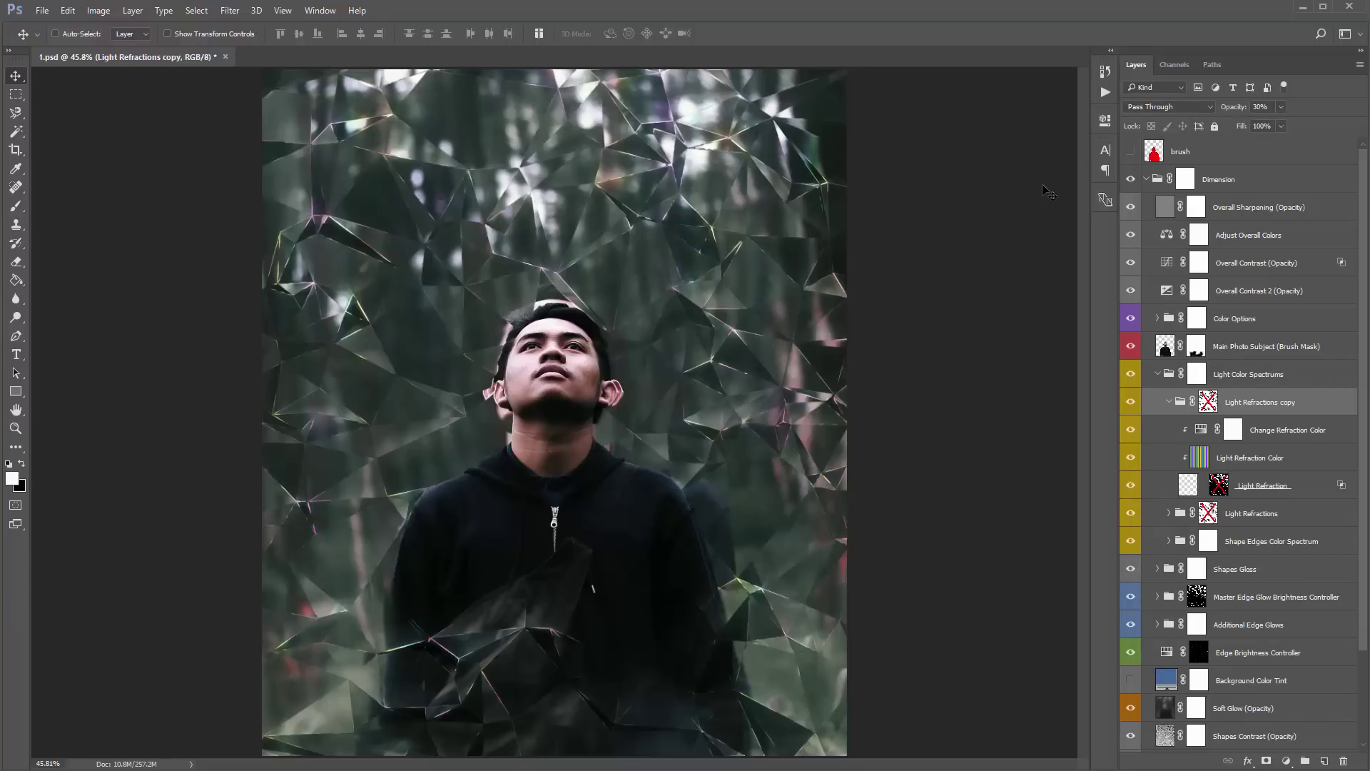
pyautogui.click(1169, 402)
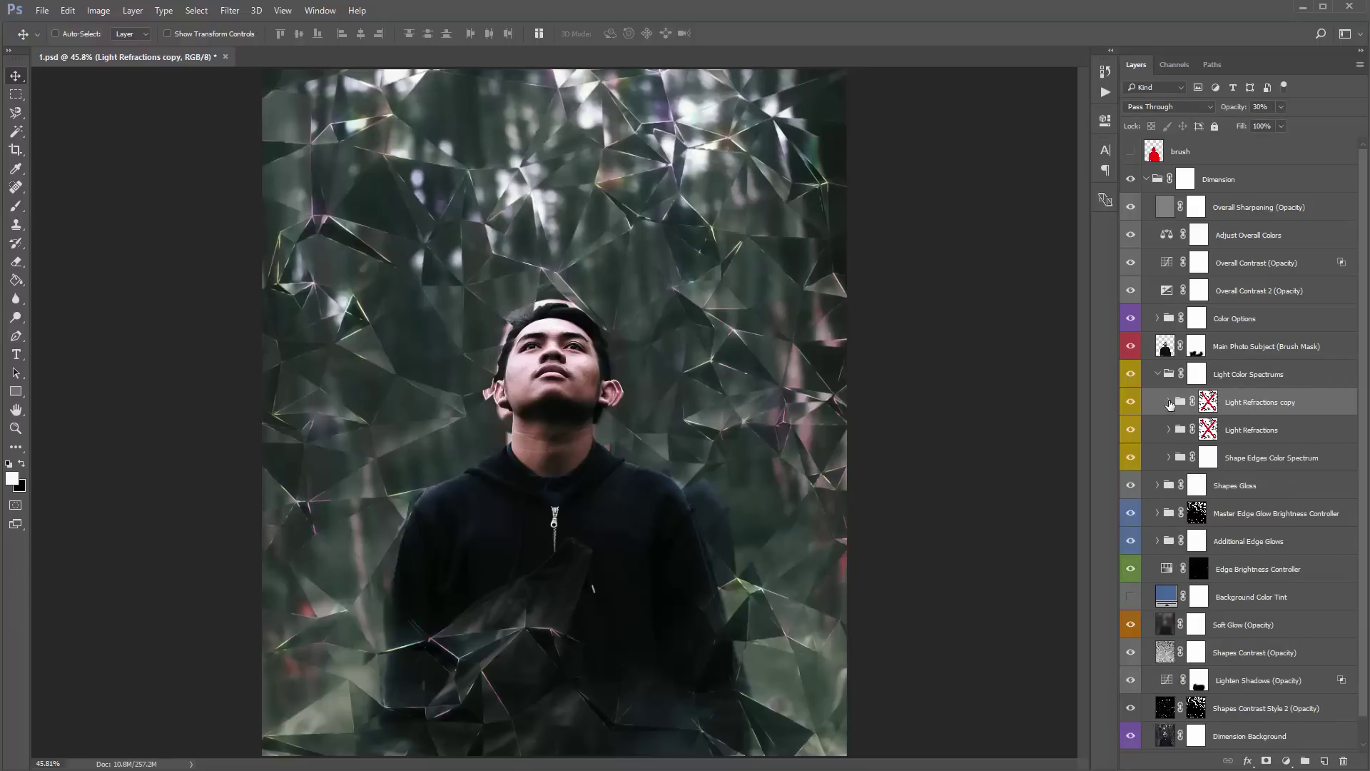
pyautogui.click(1159, 377)
pyautogui.click(1157, 375)
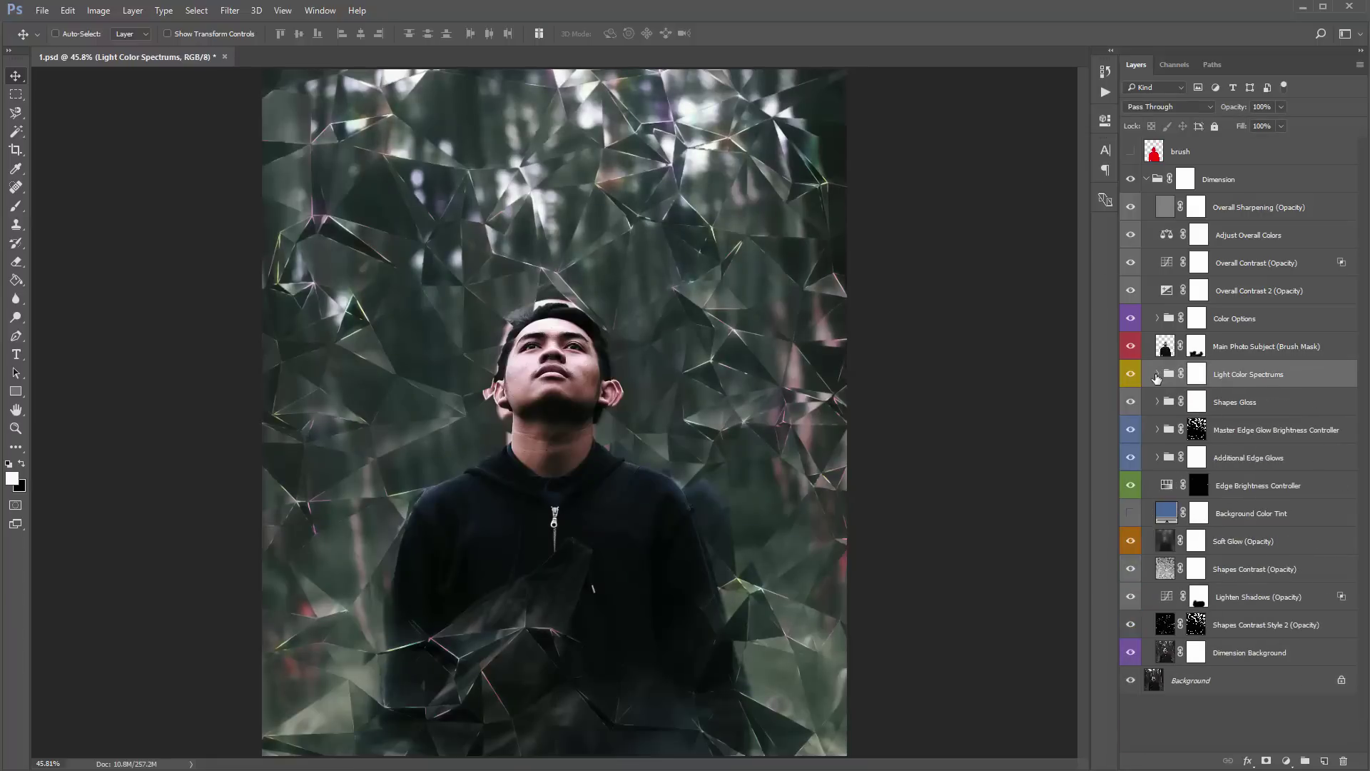
# Step: Toggle the visibility of the Shapes Gloss group to compare its effect on the glass shapes
pyautogui.click(1274, 409)
pyautogui.click(1131, 402)
pyautogui.click(1131, 402)
pyautogui.click(1131, 402)
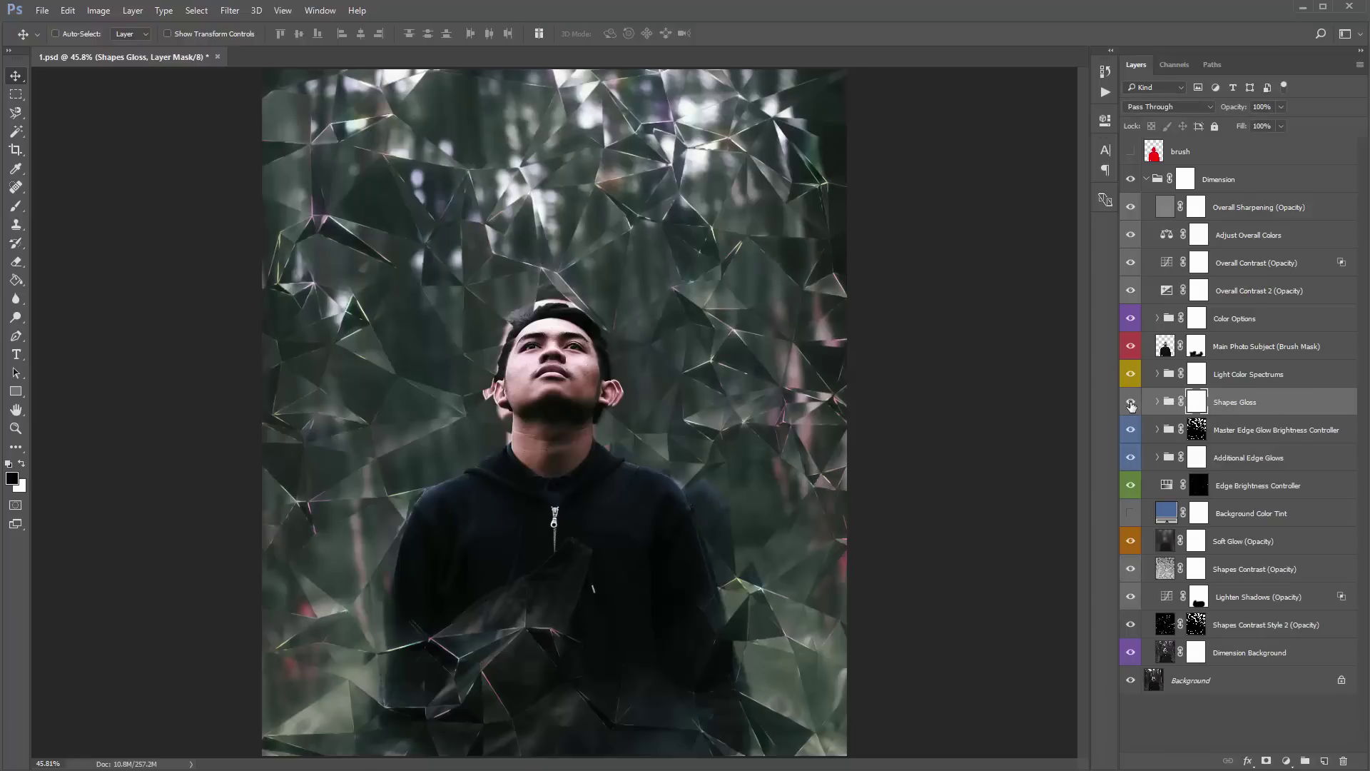
# Step: Compare the image again with and without the Shapes Gloss group
pyautogui.click(1131, 401)
pyautogui.click(1123, 403)
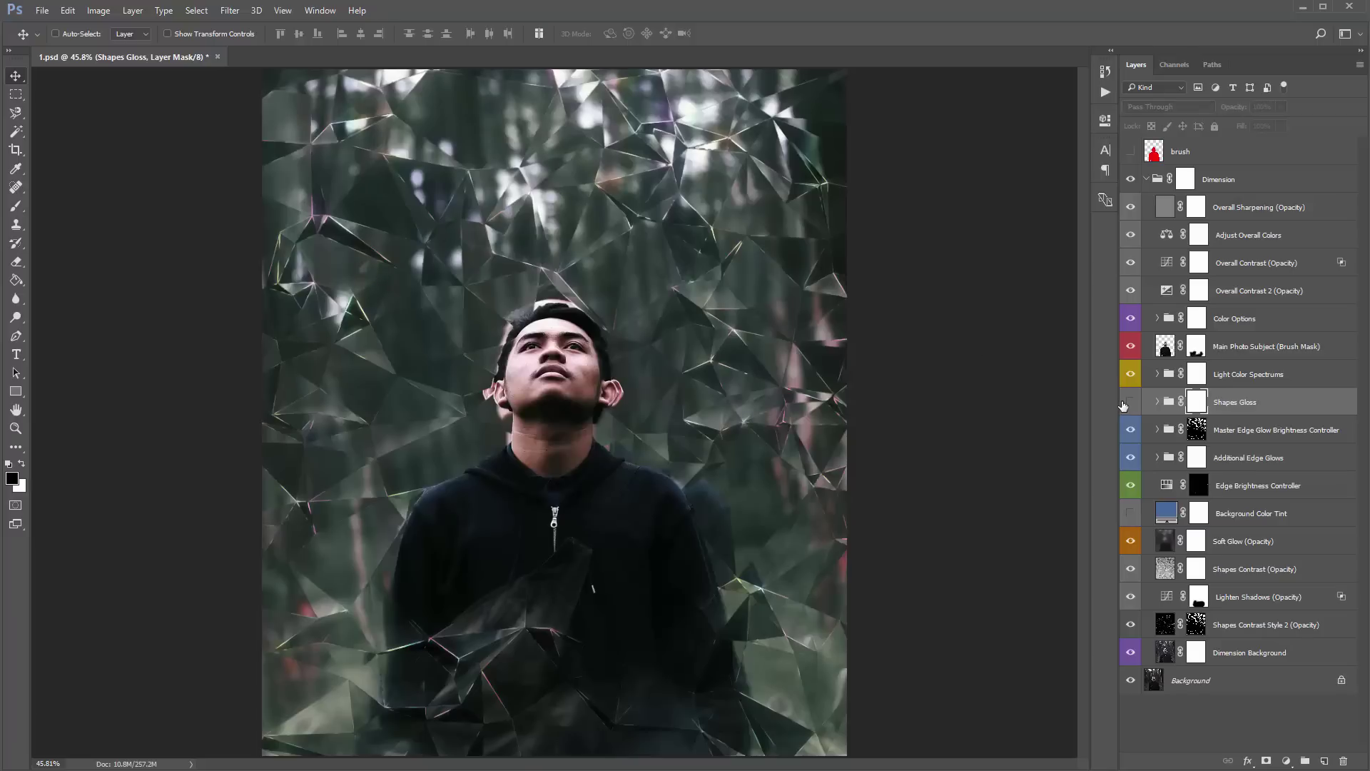
pyautogui.click(1124, 403)
pyautogui.click(1130, 402)
pyautogui.click(1130, 402)
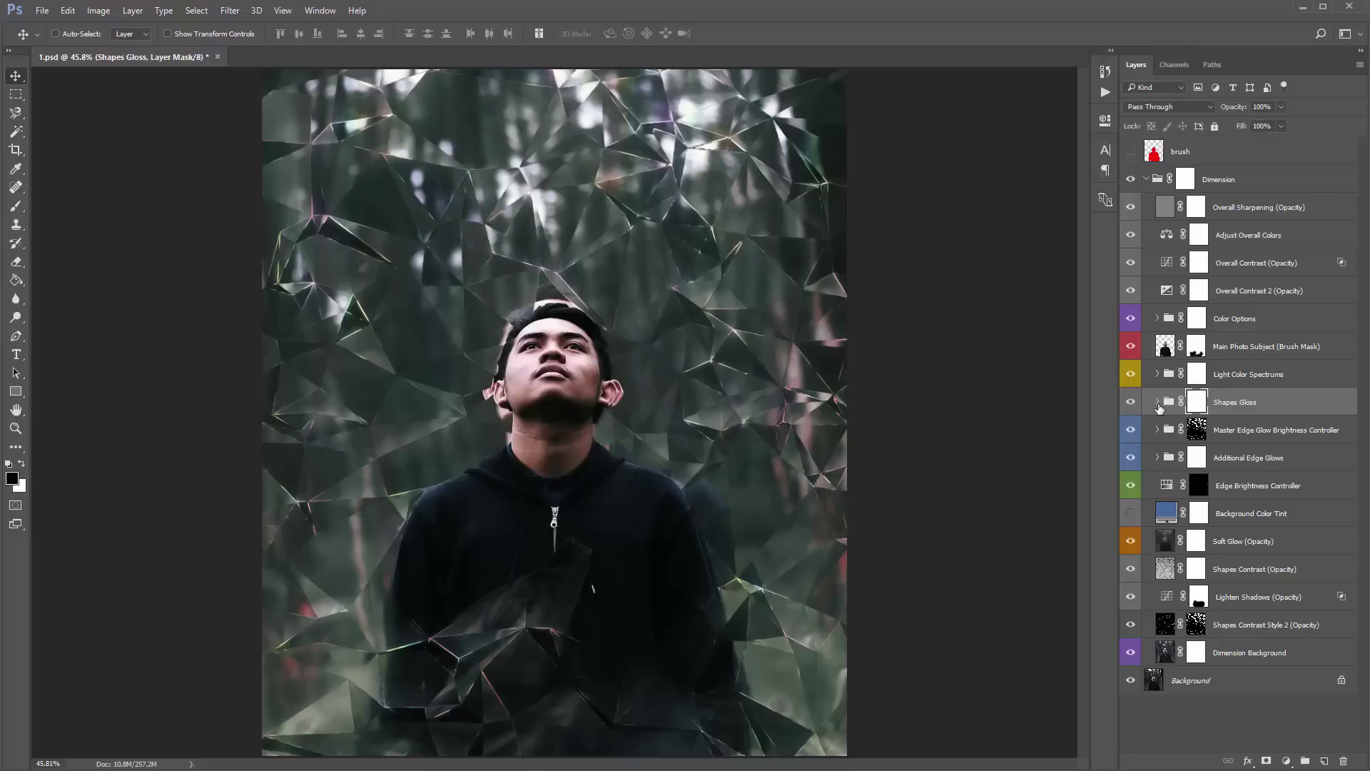
# Step: Examine the layers inside the Shapes Gloss group, and try duplicating the whole group
pyautogui.click(1157, 402)
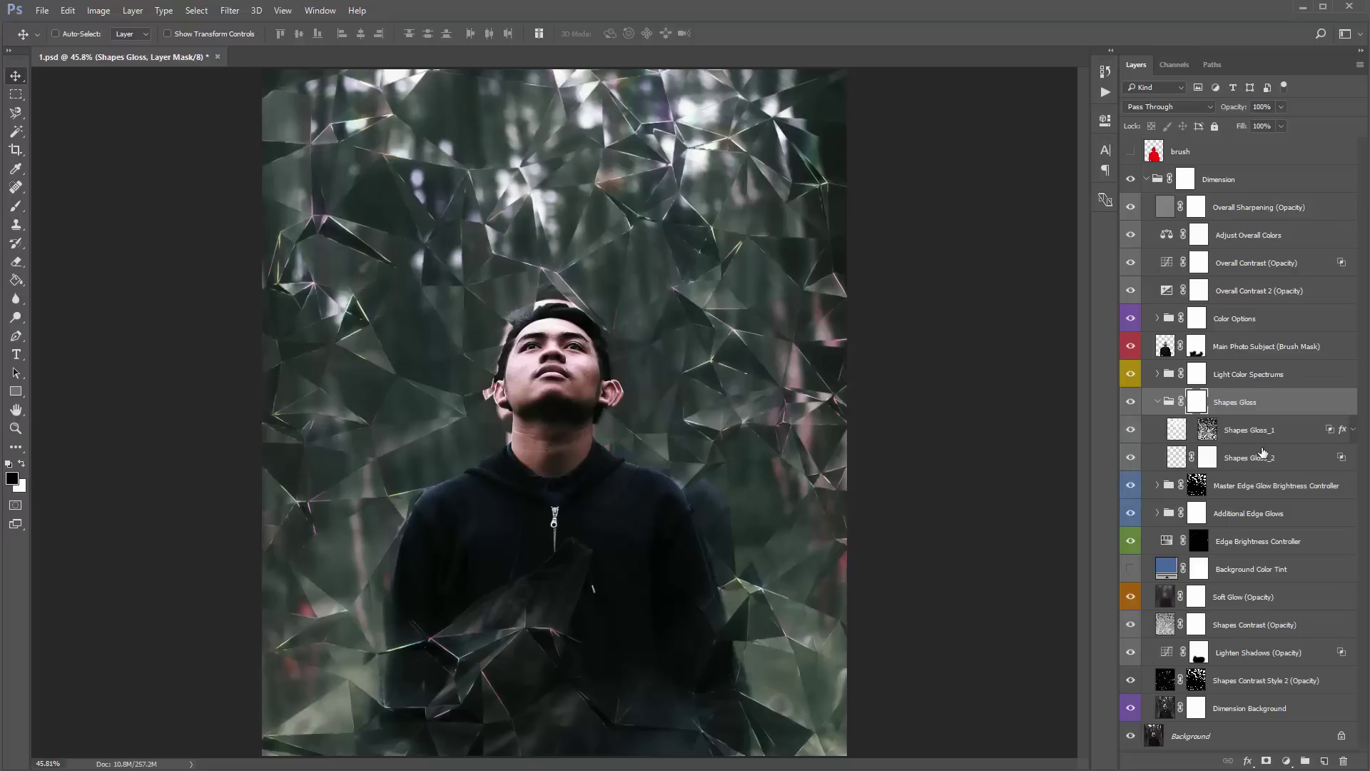
pyautogui.click(1159, 402)
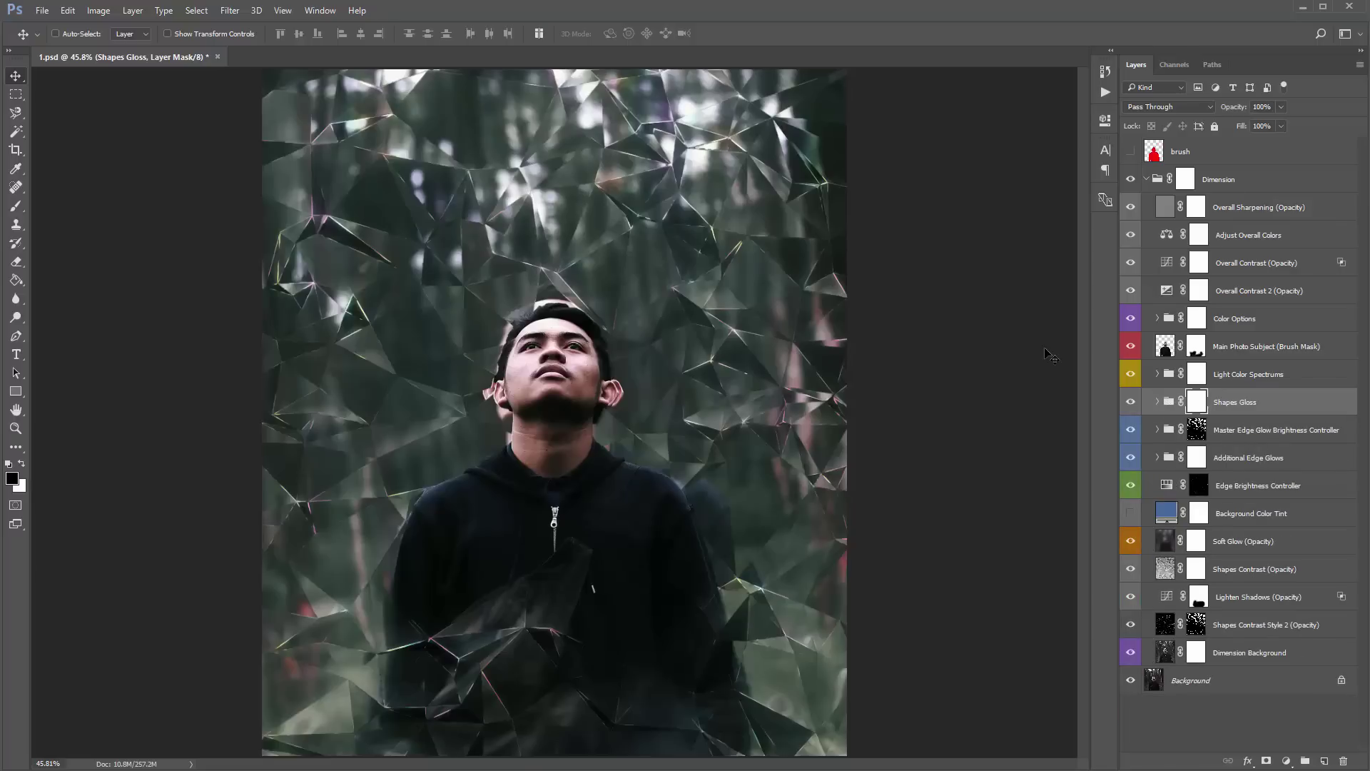
pyautogui.hotkey('ctrl', 'j')
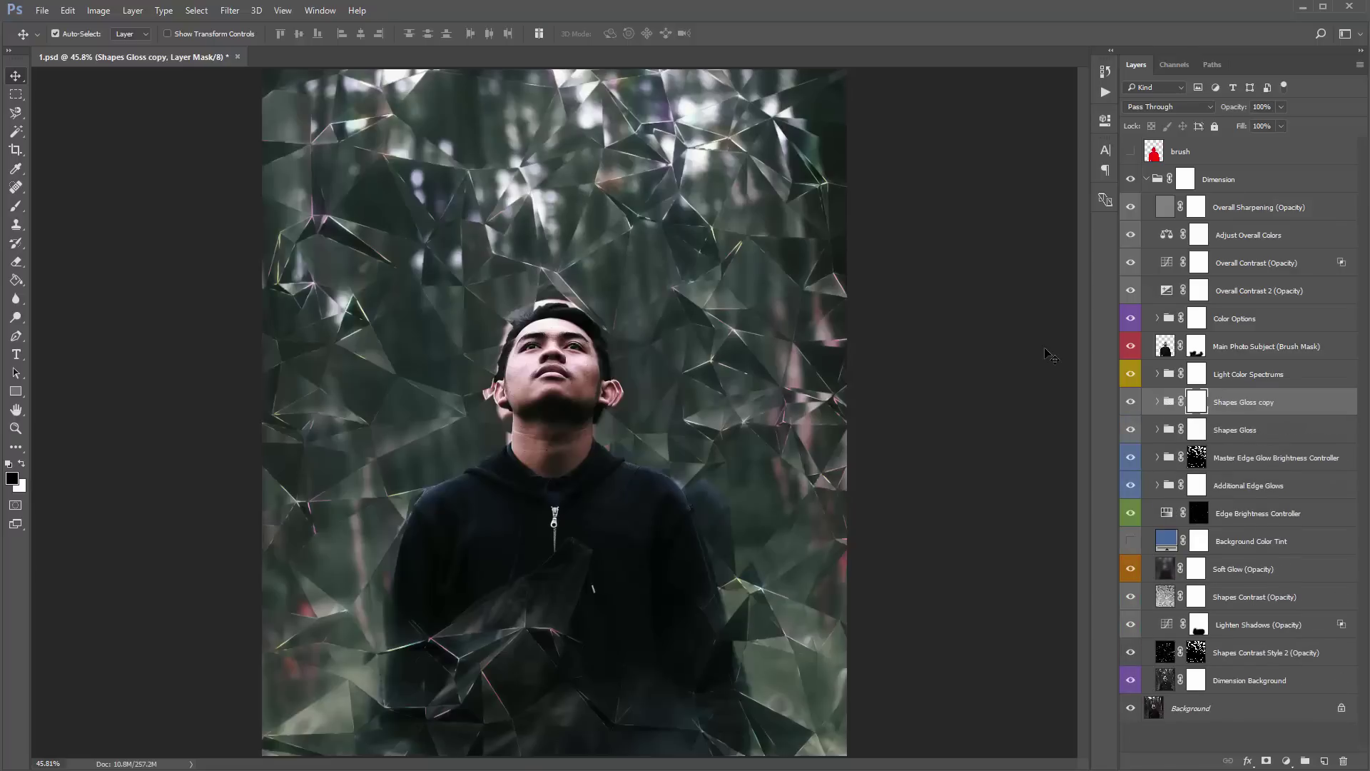
pyautogui.hotkey('ctrl', 'z')
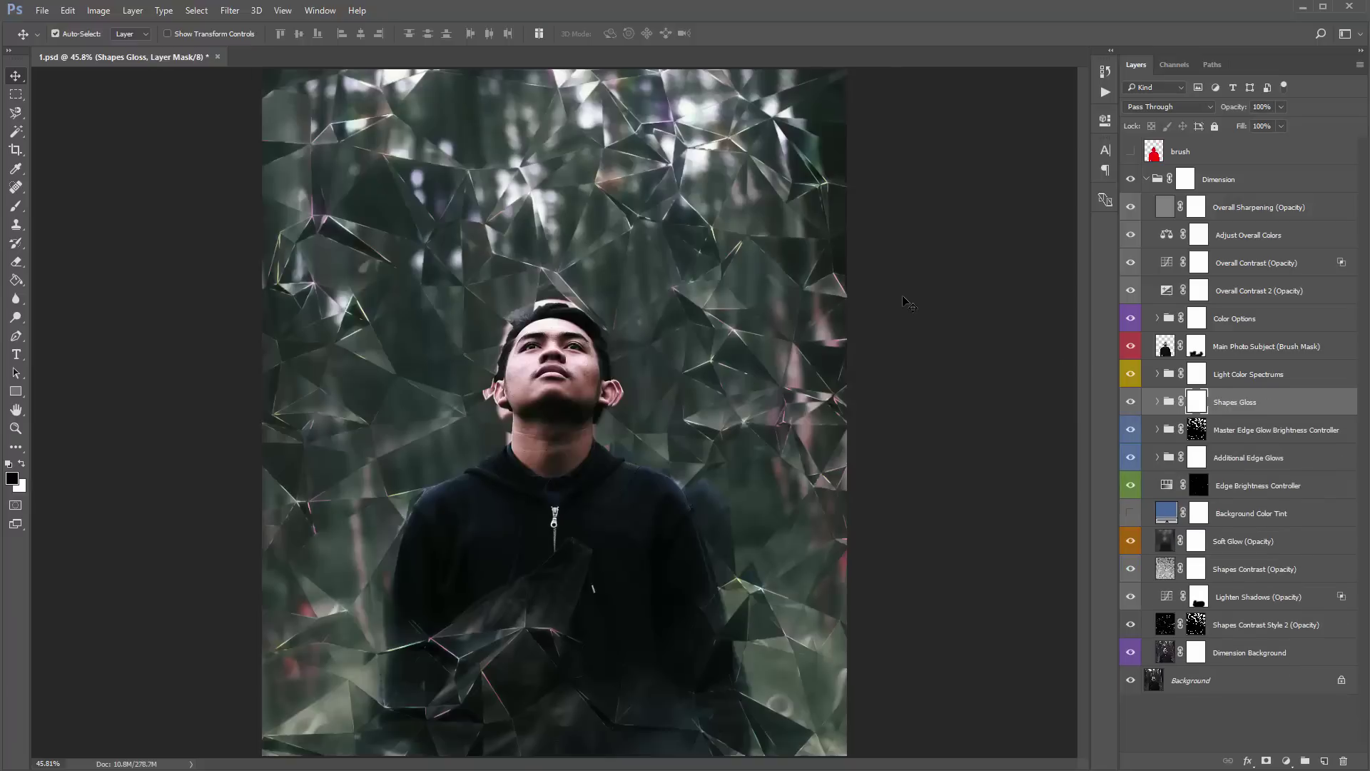
# Step: Open the Levels of the Edge Glow Brightness Controller inside its master group and try white input values of 255 and 71
pyautogui.click(1274, 433)
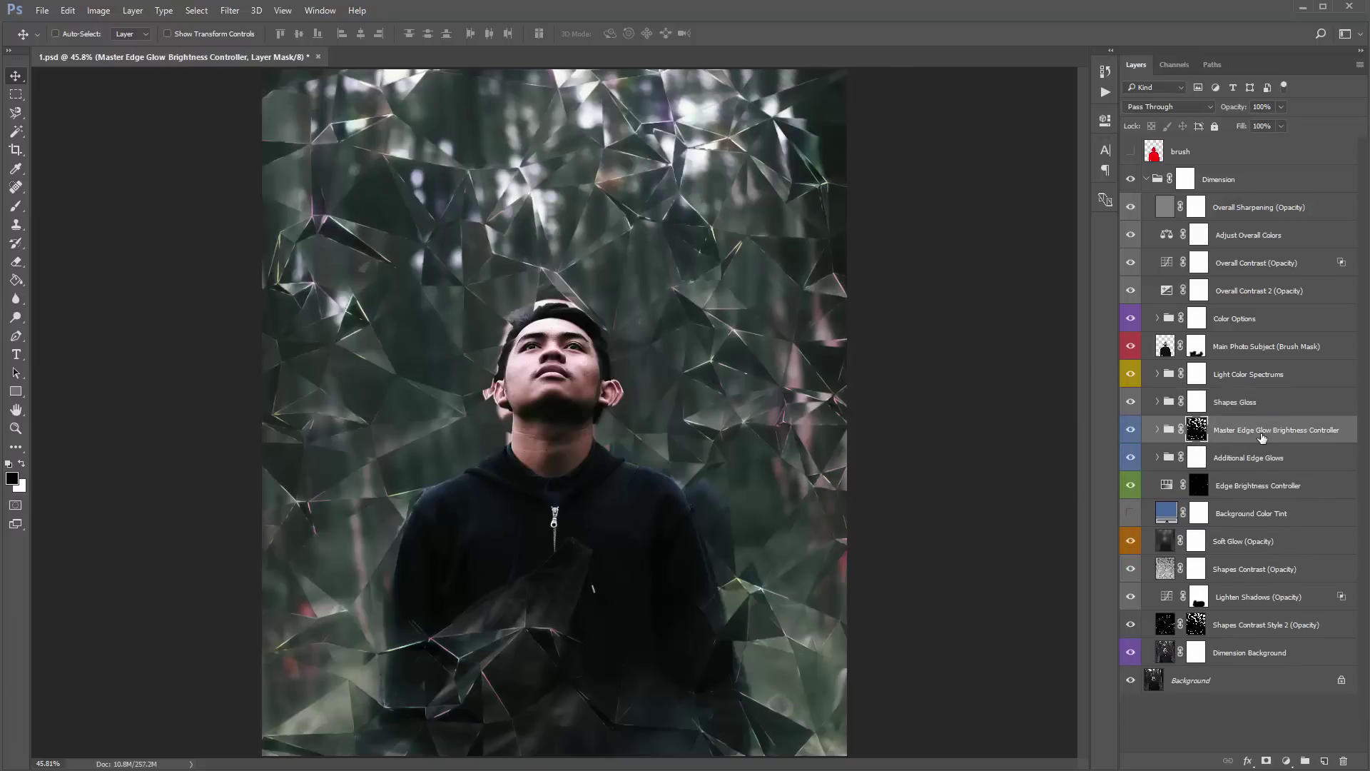
pyautogui.click(1156, 431)
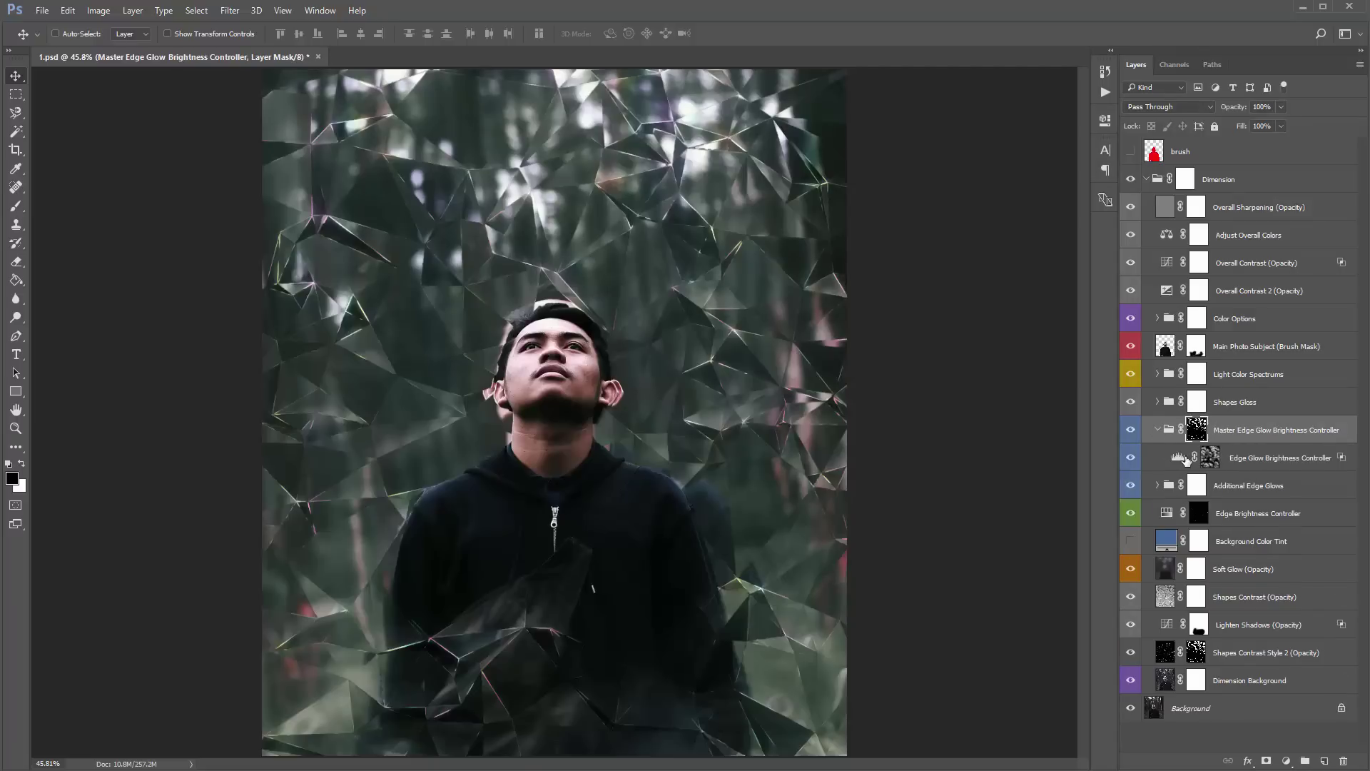
pyautogui.click(1177, 461)
pyautogui.click(1177, 460)
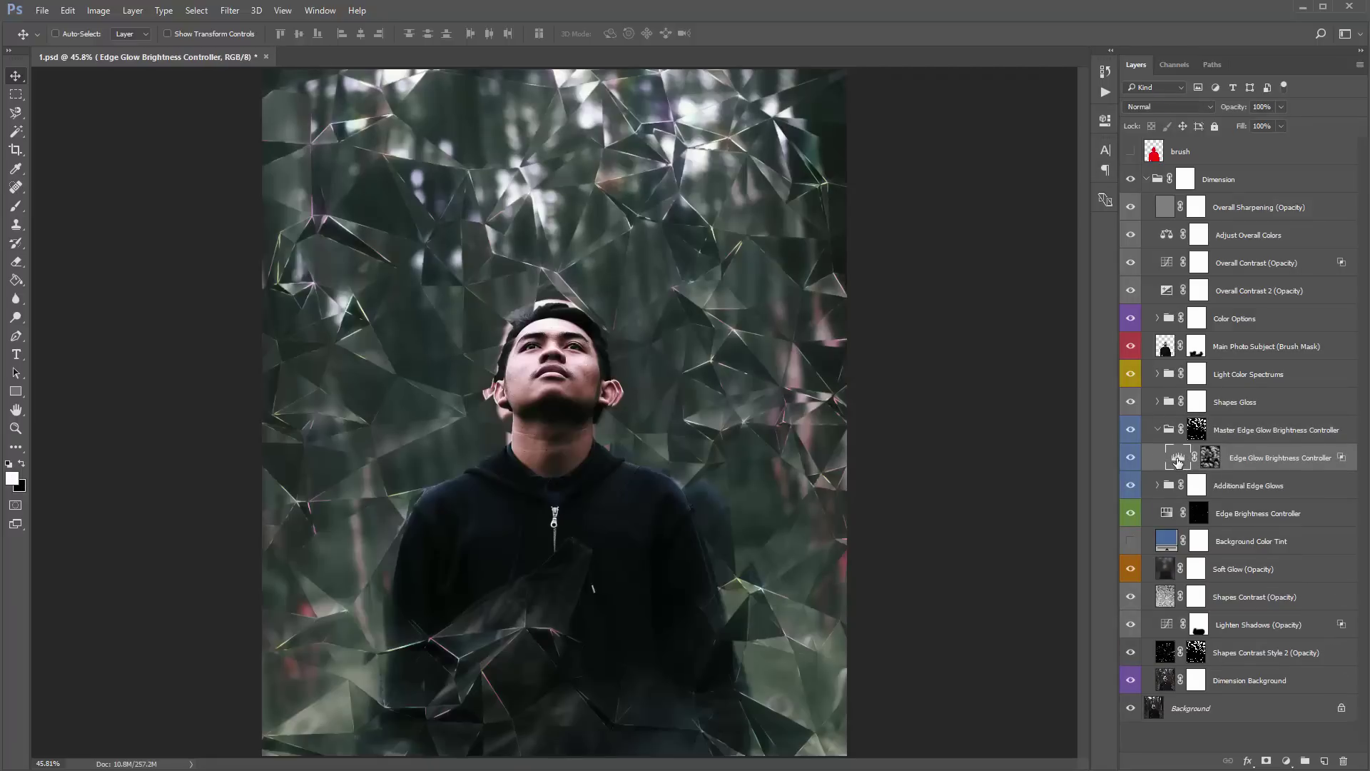
pyautogui.doubleClick(1177, 460)
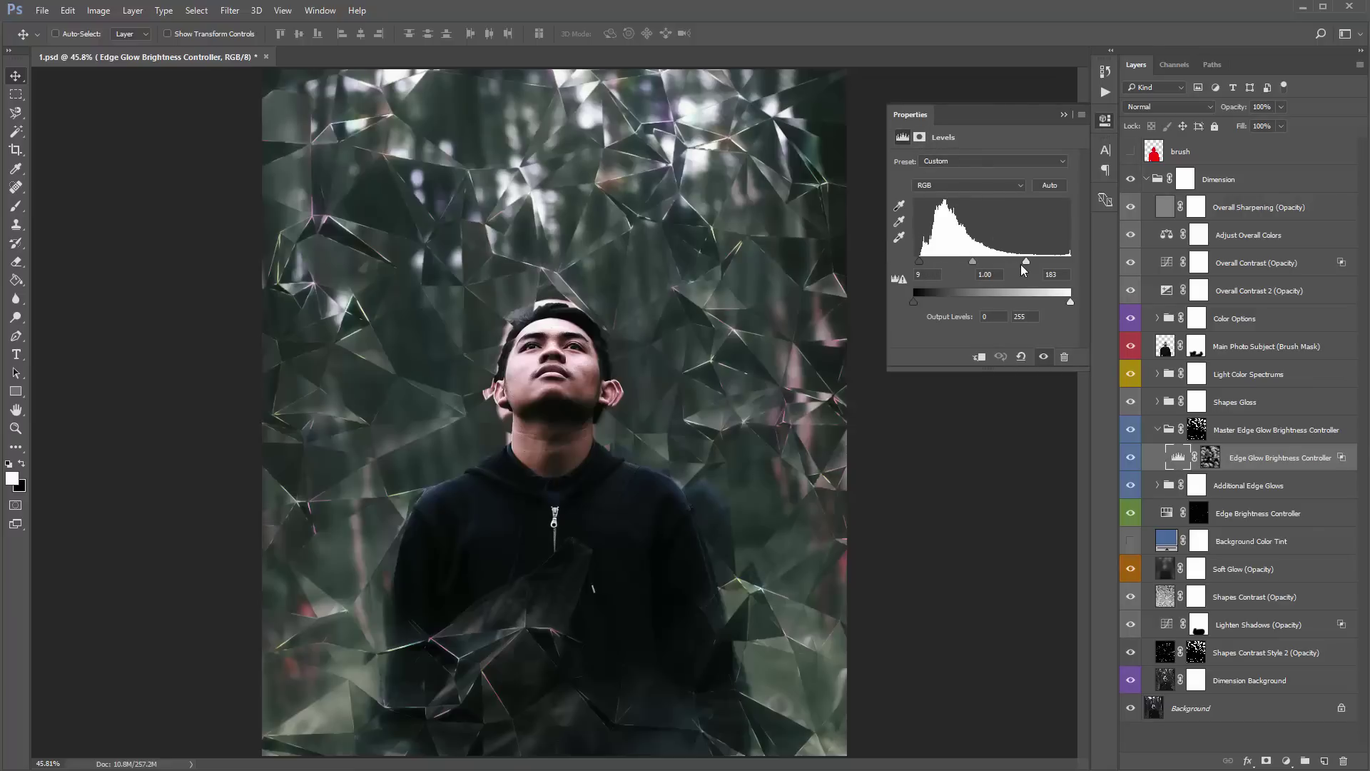
pyautogui.moveTo(1025, 260); pyautogui.dragTo(1082, 266)
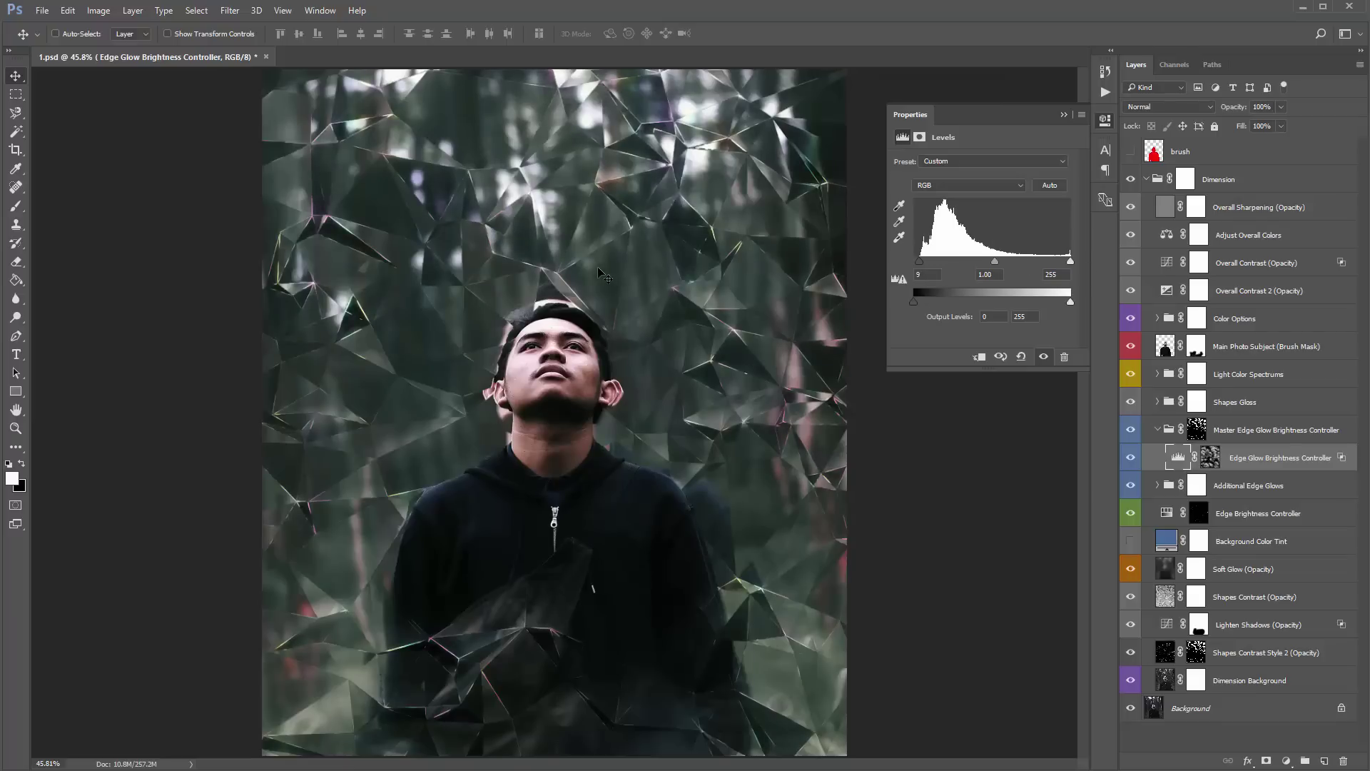
pyautogui.moveTo(1064, 261); pyautogui.dragTo(1006, 262)
pyautogui.moveTo(978, 260); pyautogui.dragTo(958, 258)
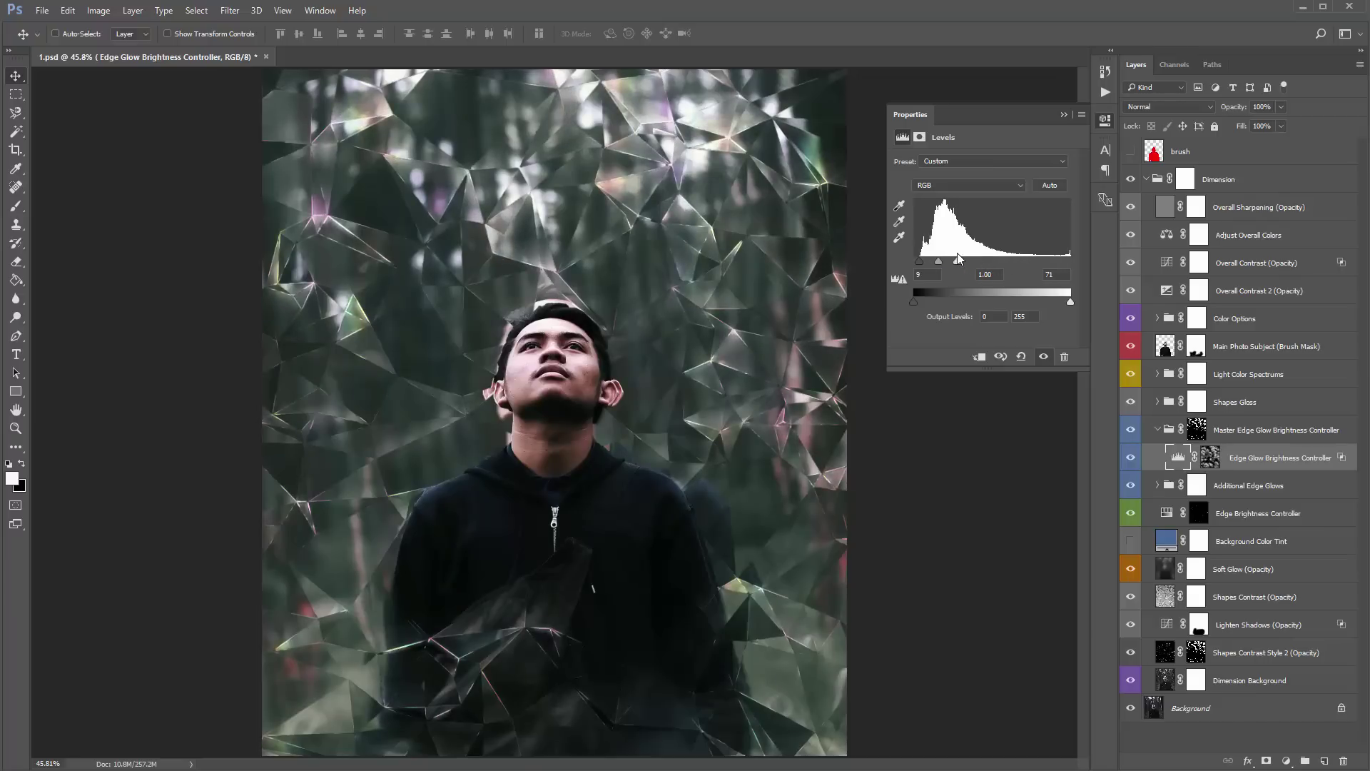
# Step: Set the Levels white input to 190, lower the black input, and collapse the Master Edge Glow Brightness Controller group
pyautogui.moveTo(1040, 267)
pyautogui.mouseDown()
pyautogui.moveTo(1030, 265)
pyautogui.moveTo(1055, 266)
pyautogui.moveTo(1030, 260)
pyautogui.mouseUp()
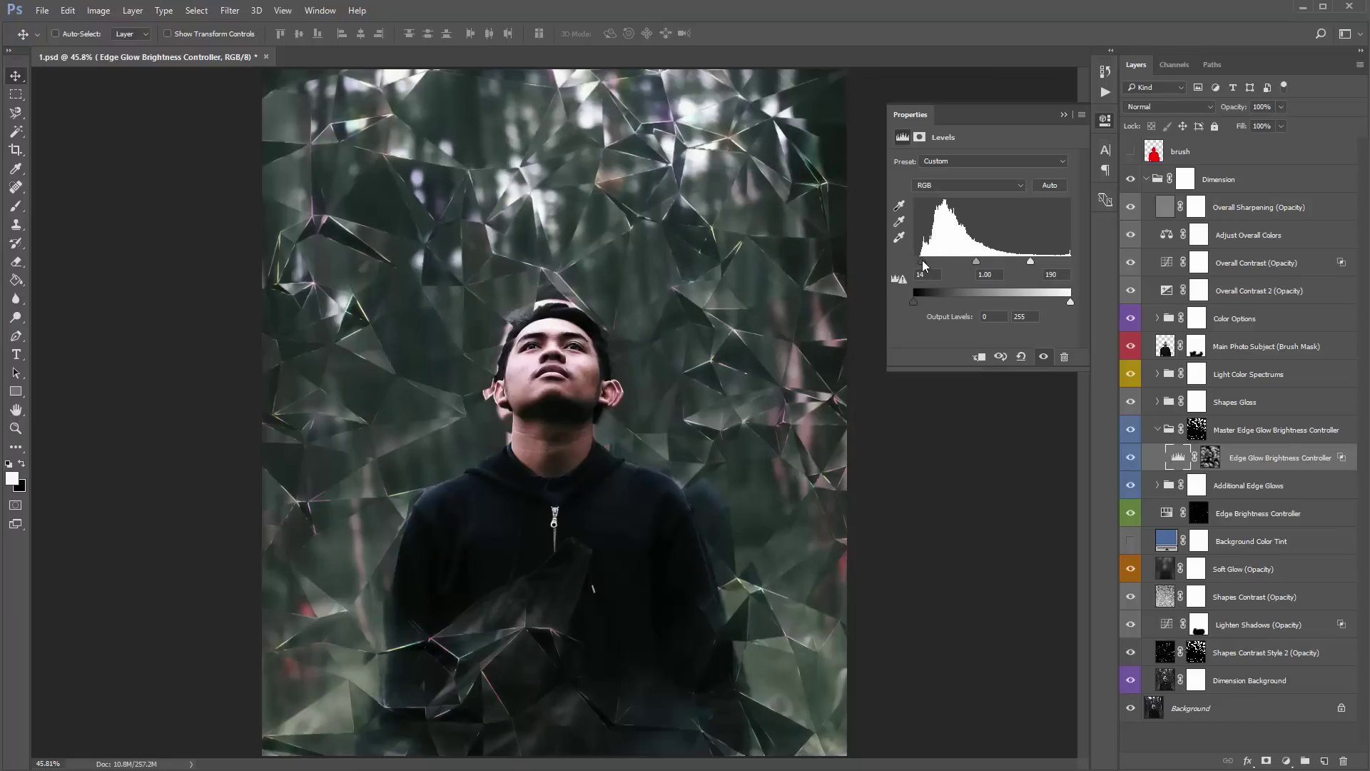
pyautogui.moveTo(923, 261)
pyautogui.mouseDown()
pyautogui.moveTo(935, 262)
pyautogui.moveTo(911, 262)
pyautogui.mouseUp()
pyautogui.click(1064, 116)
pyautogui.click(1249, 431)
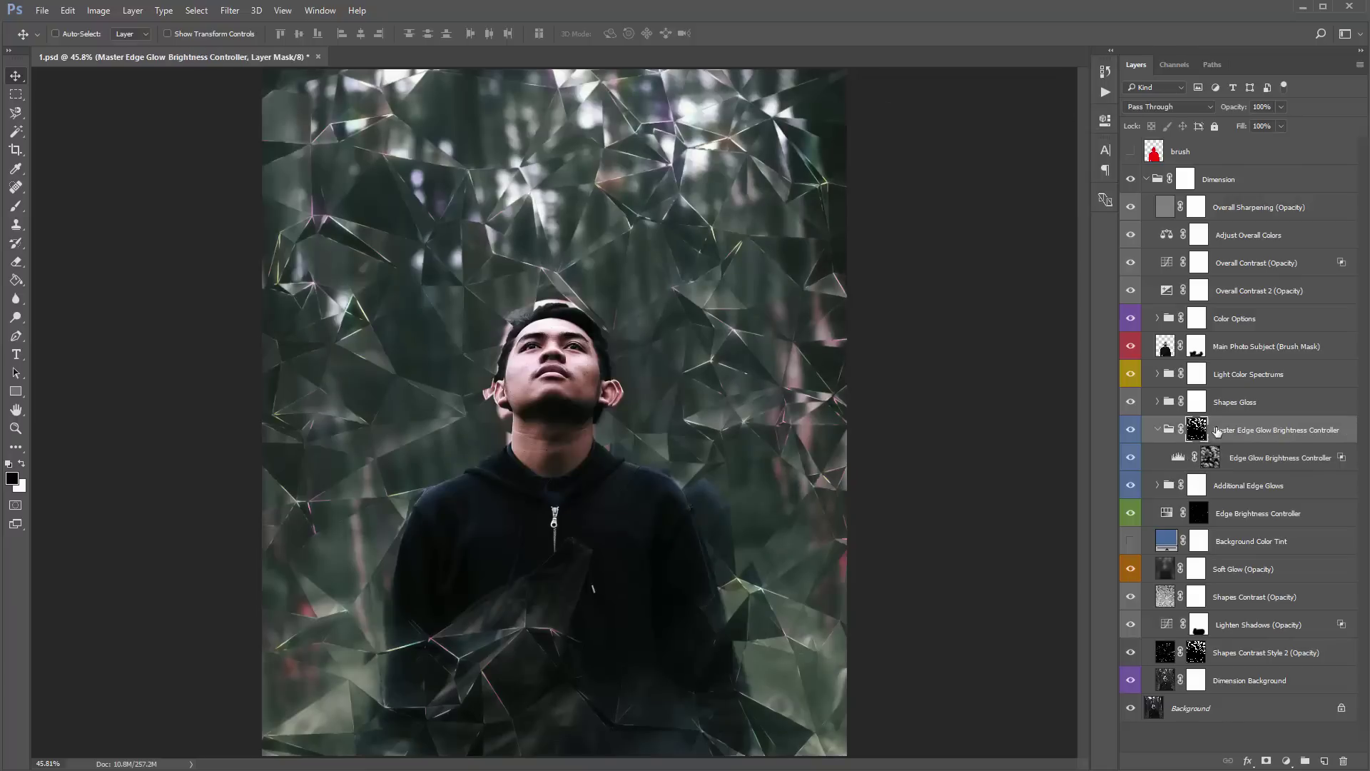
pyautogui.click(1158, 431)
# Step: Compare the image with and without the Additional Edge Glows group and examine its layers from Edge Glow_1 to Edge Glow_7
pyautogui.click(1235, 457)
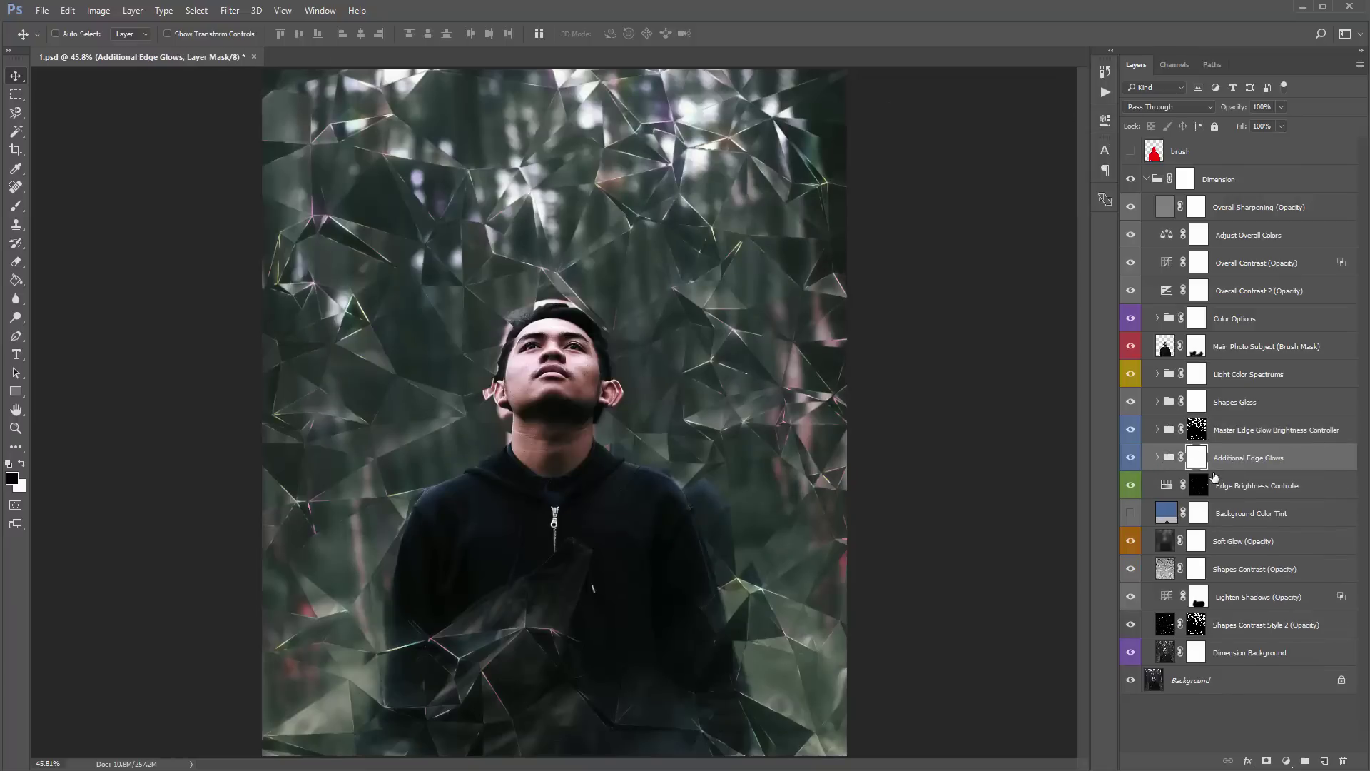
pyautogui.click(1130, 458)
pyautogui.click(1130, 459)
pyautogui.click(1130, 459)
pyautogui.click(1130, 459)
pyautogui.click(1156, 457)
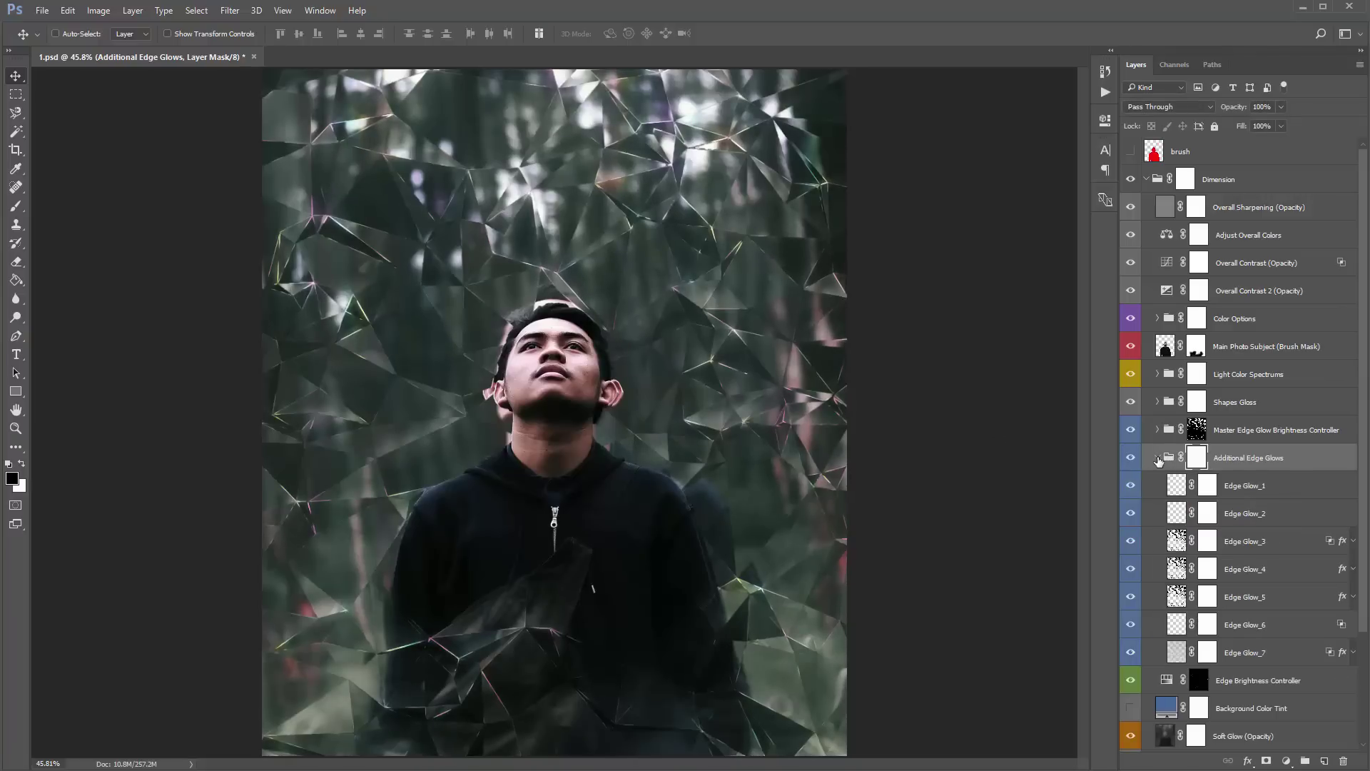
pyautogui.click(1237, 494)
pyautogui.keyDown('shift'); pyautogui.click(1277, 652); pyautogui.keyUp('shift')
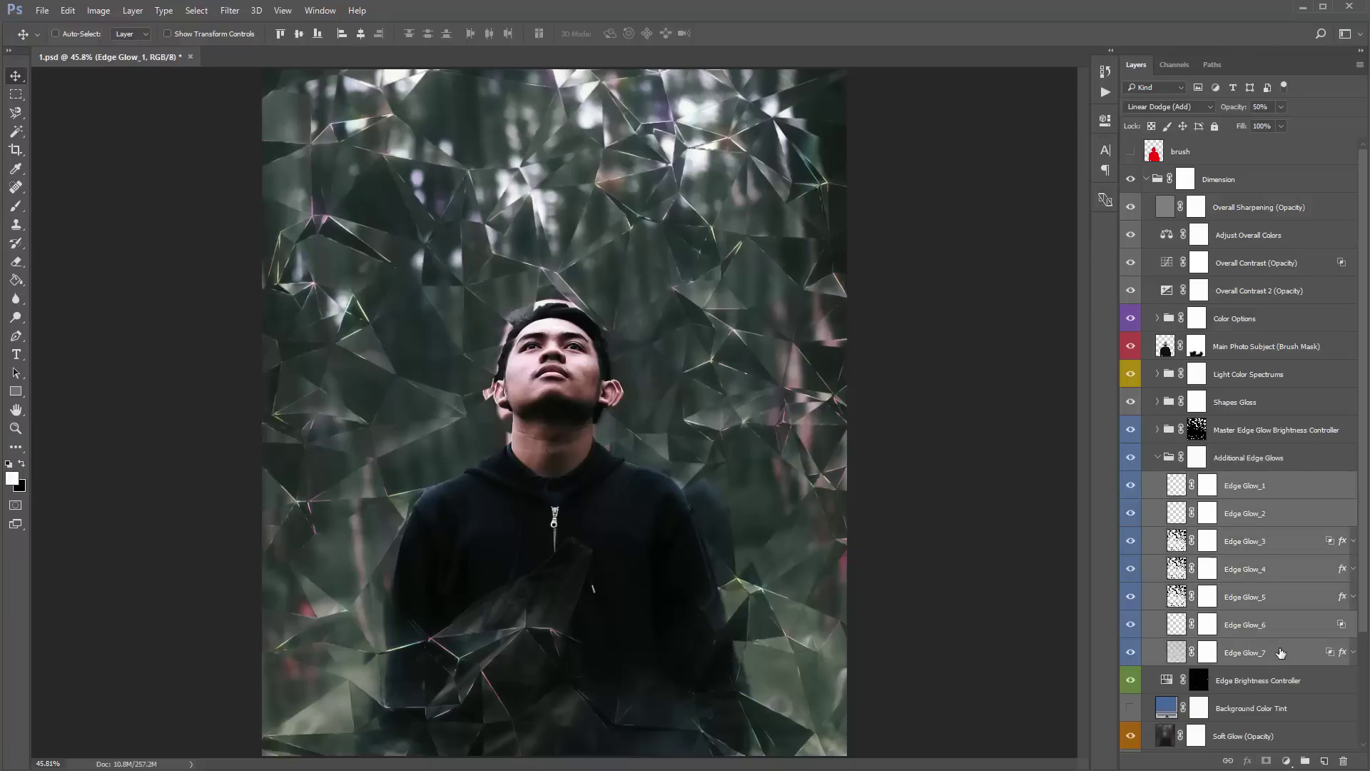
# Step: Compare the image with and without the Edge Glow_7 layer and select that layer
pyautogui.click(1241, 636)
pyautogui.click(1132, 653)
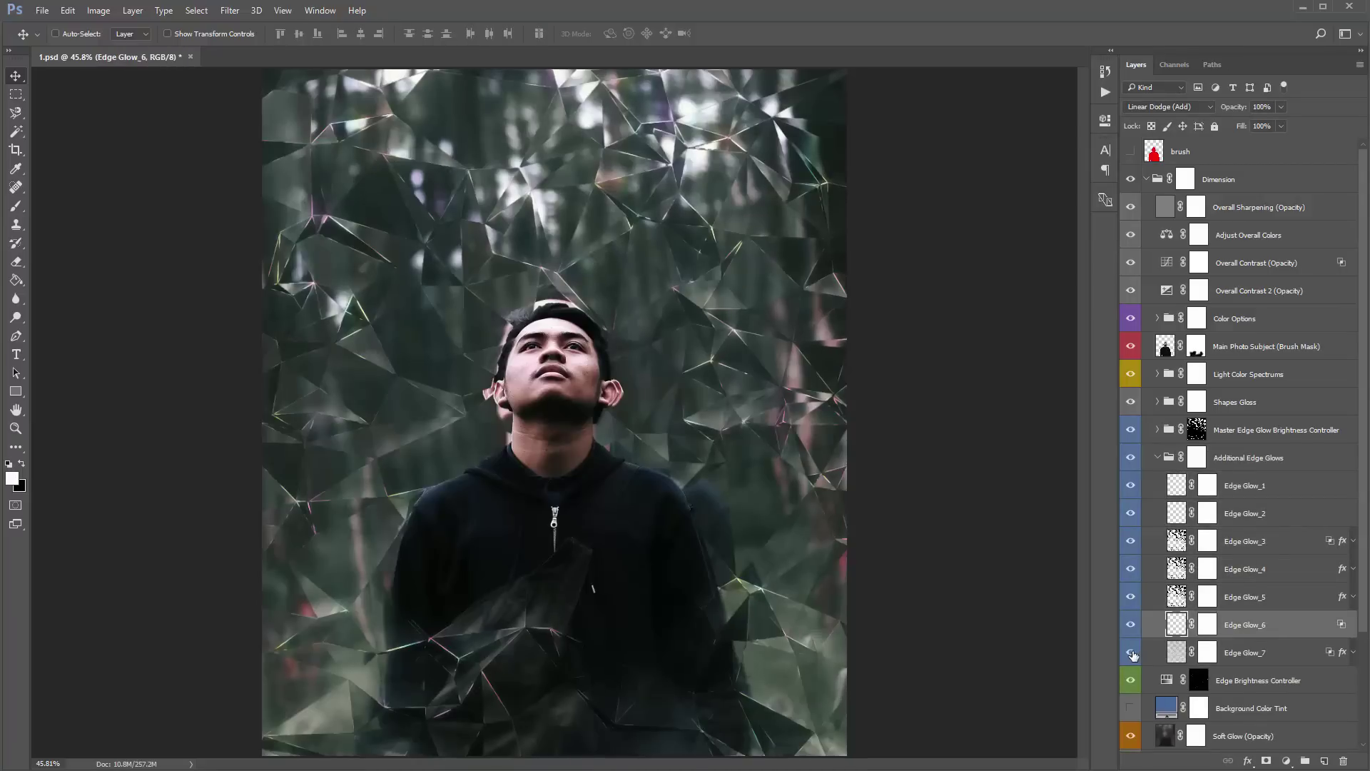
pyautogui.click(1132, 653)
pyautogui.click(1132, 653)
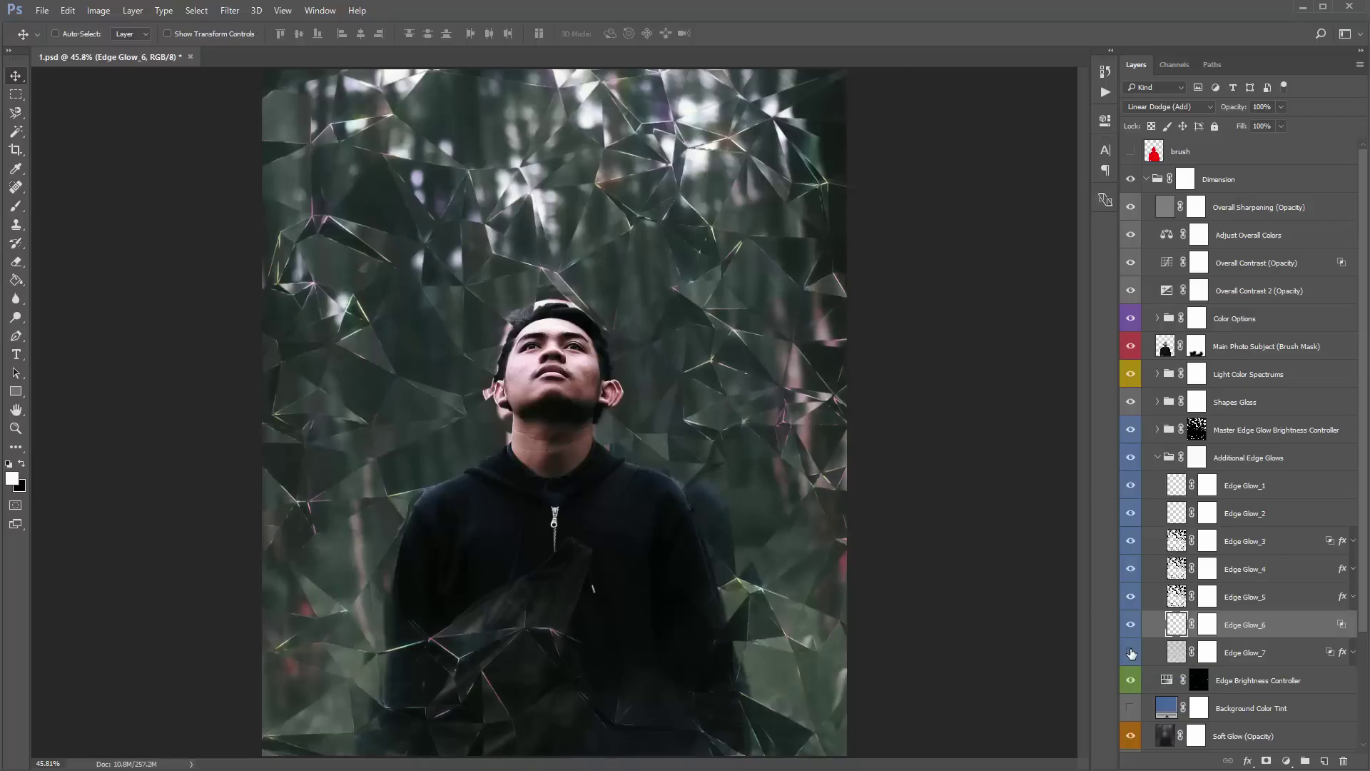
pyautogui.click(1132, 653)
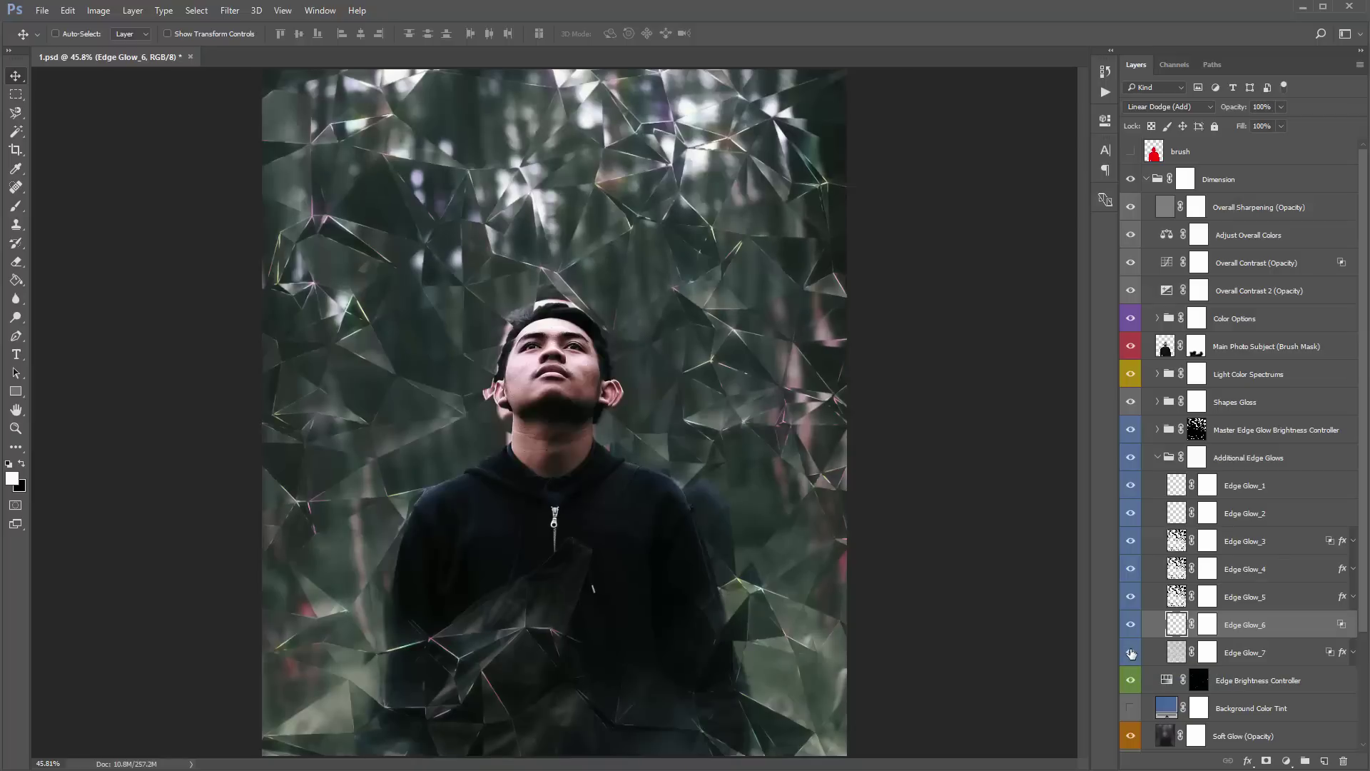
pyautogui.click(1258, 653)
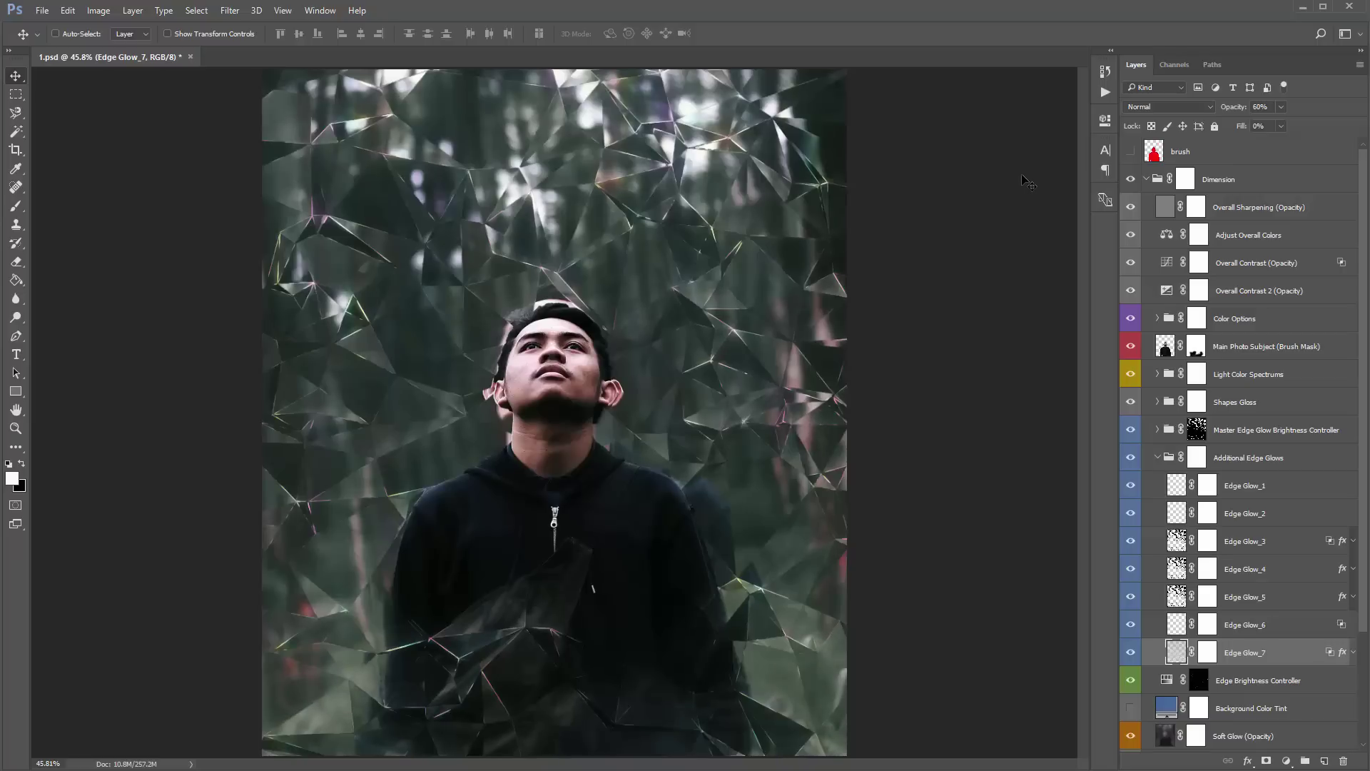
# Step: Toggle the visibility of the layers from Edge Glow_6 up to Edge Glow_1 to compare their individual effects
pyautogui.click(1131, 625)
pyautogui.click(1132, 598)
pyautogui.click(1133, 570)
pyautogui.click(1136, 541)
pyautogui.click(1133, 514)
pyautogui.click(1133, 514)
pyautogui.click(1132, 486)
pyautogui.click(1132, 484)
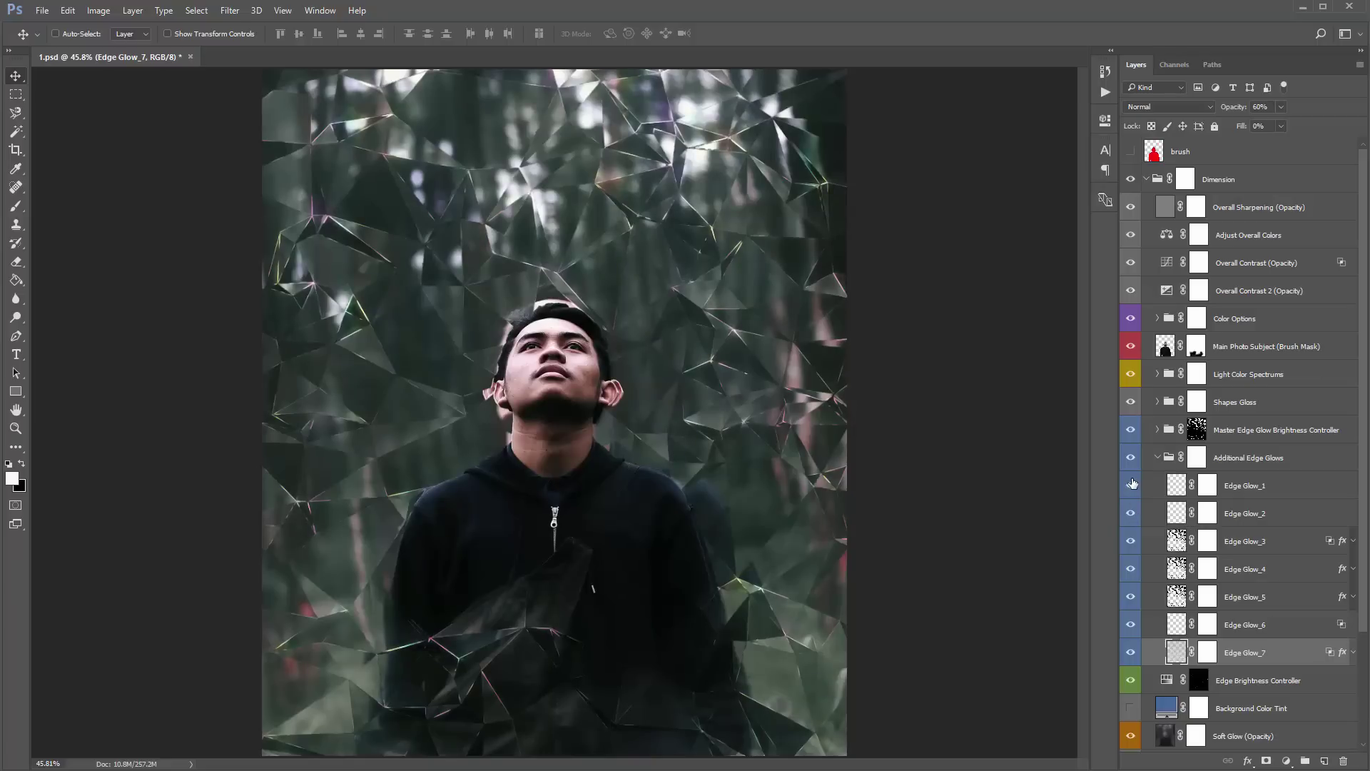
# Step: Try duplicating the Edge Glow_2 layer, comparing the image with and without the copy
pyautogui.click(1268, 521)
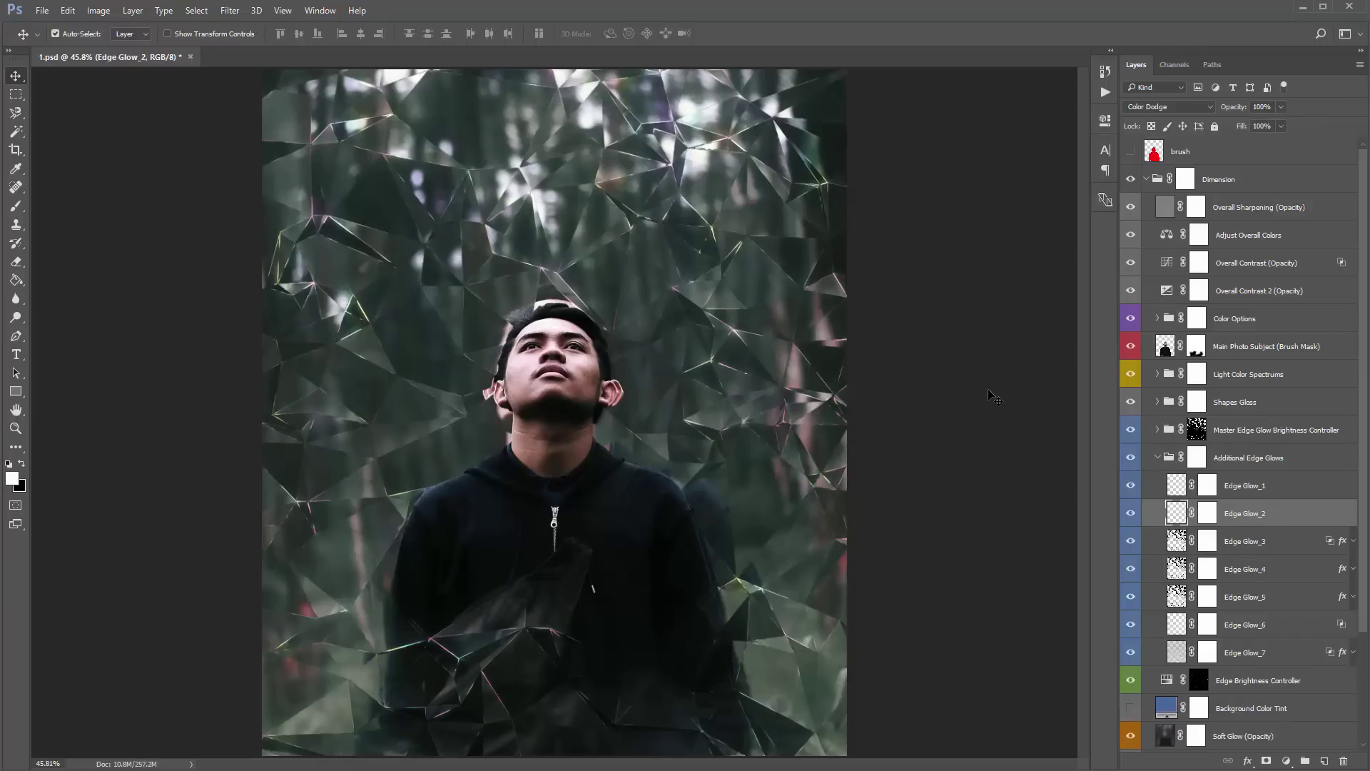
pyautogui.hotkey('ctrl', 'j')
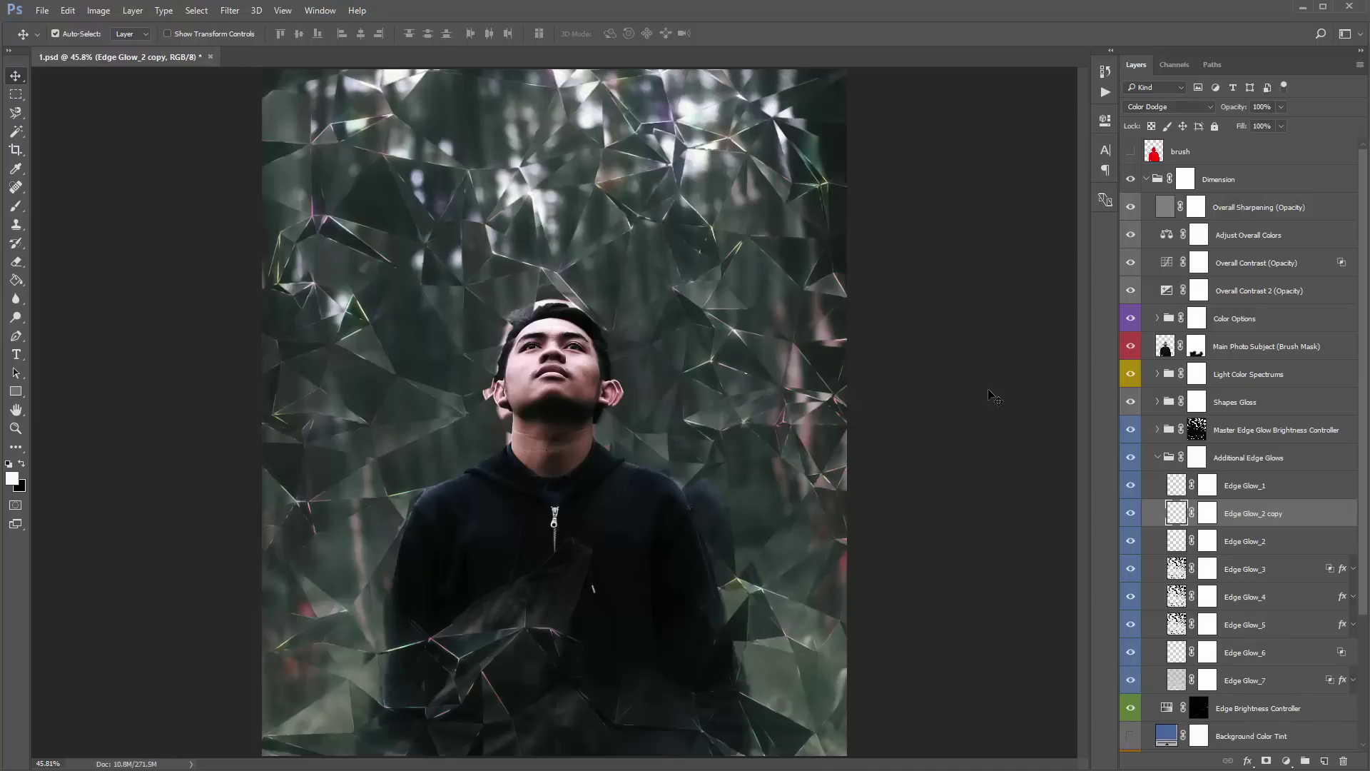
pyautogui.hotkey('ctrl', 'z')
pyautogui.hotkey('ctrl', 'z')
pyautogui.hotkey('ctrl', 'z')
pyautogui.hotkey('ctrl', 'z')
pyautogui.hotkey('ctrl', 'z')
pyautogui.hotkey('ctrl', 'z')
pyautogui.hotkey('ctrl', 'z')
pyautogui.hotkey('ctrl', 'z')
pyautogui.hotkey('ctrl', 'z')
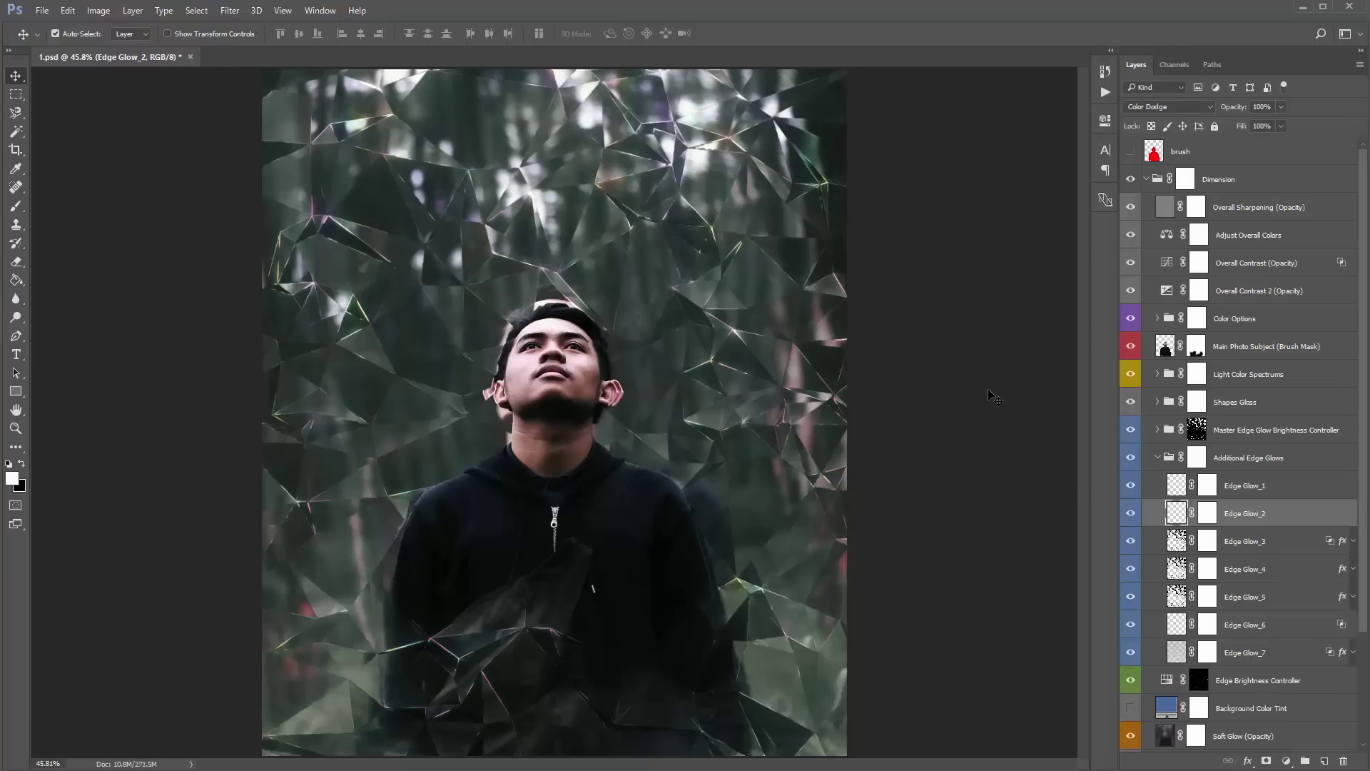
# Step: Select and collapse the Additional Edge Glows group
pyautogui.doubleClick(1187, 458)
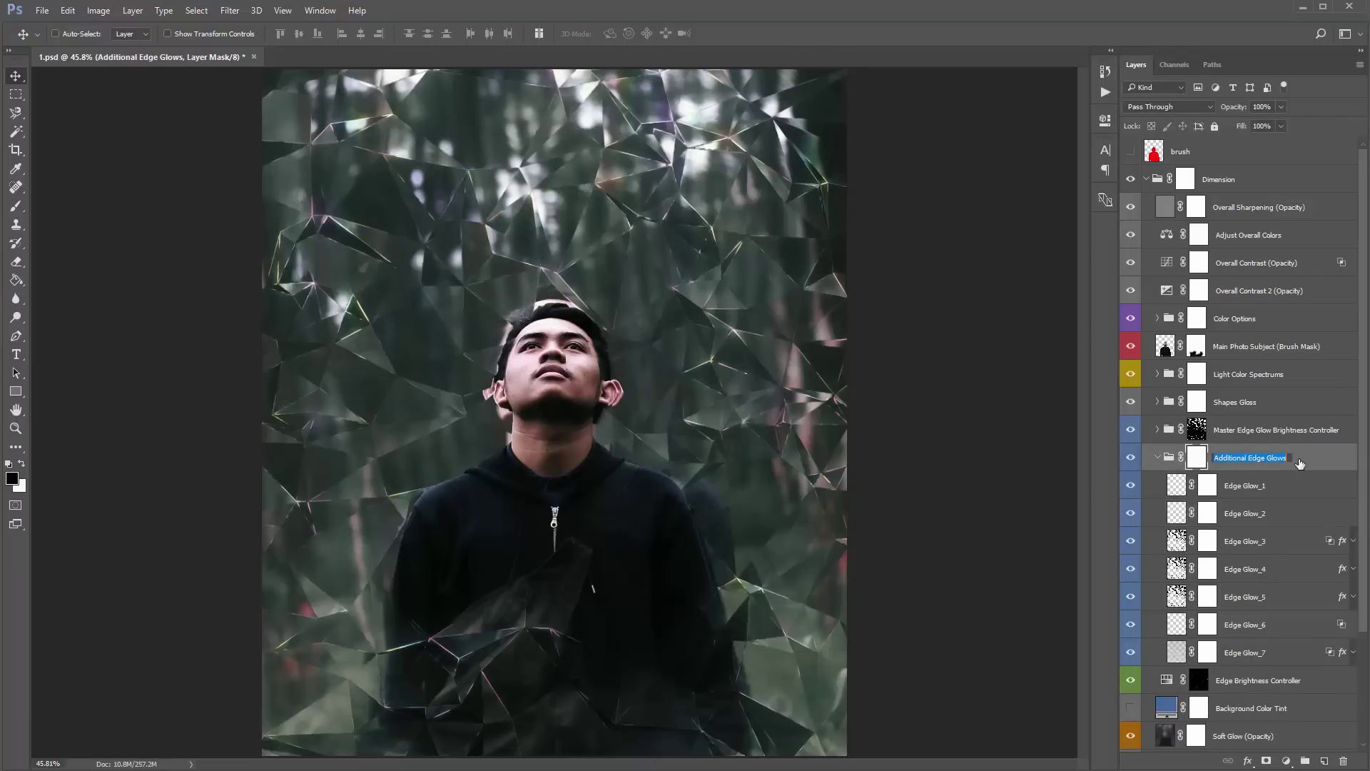
pyautogui.click(1168, 461)
pyautogui.click(1157, 458)
# Step: Try a Lightness of -51 on the Edge Brightness Controller's Hue/Saturation adjustment, and settle on a Lightness of +23
pyautogui.click(1248, 492)
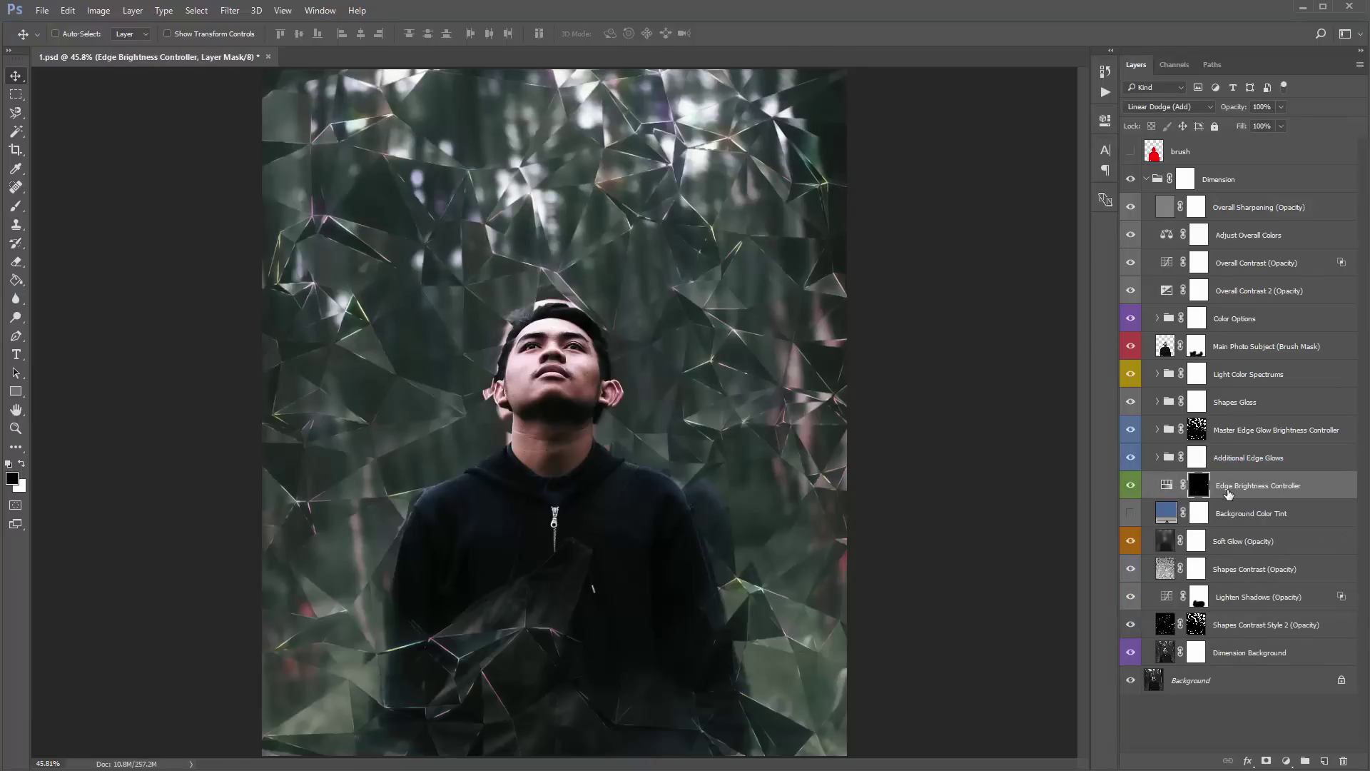
pyautogui.doubleClick(1167, 485)
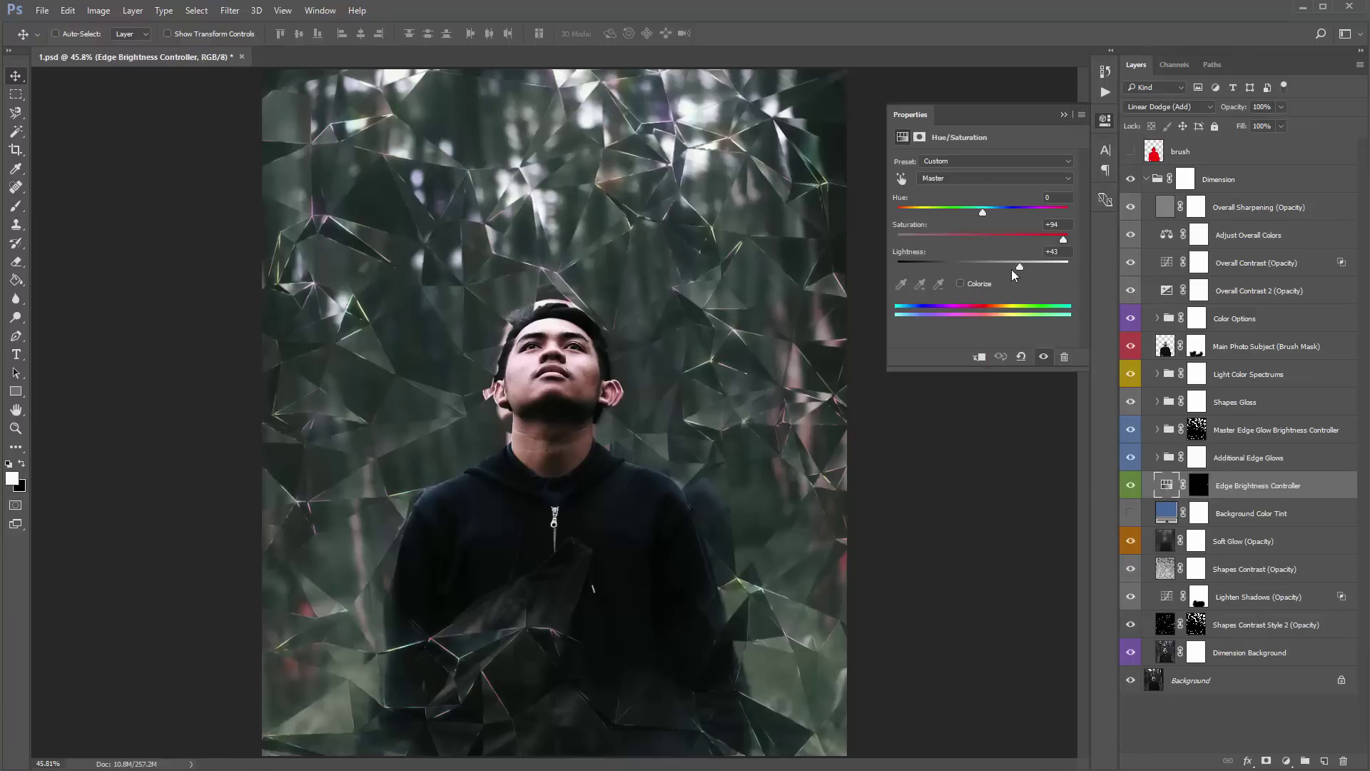
pyautogui.moveTo(1019, 267); pyautogui.dragTo(940, 265)
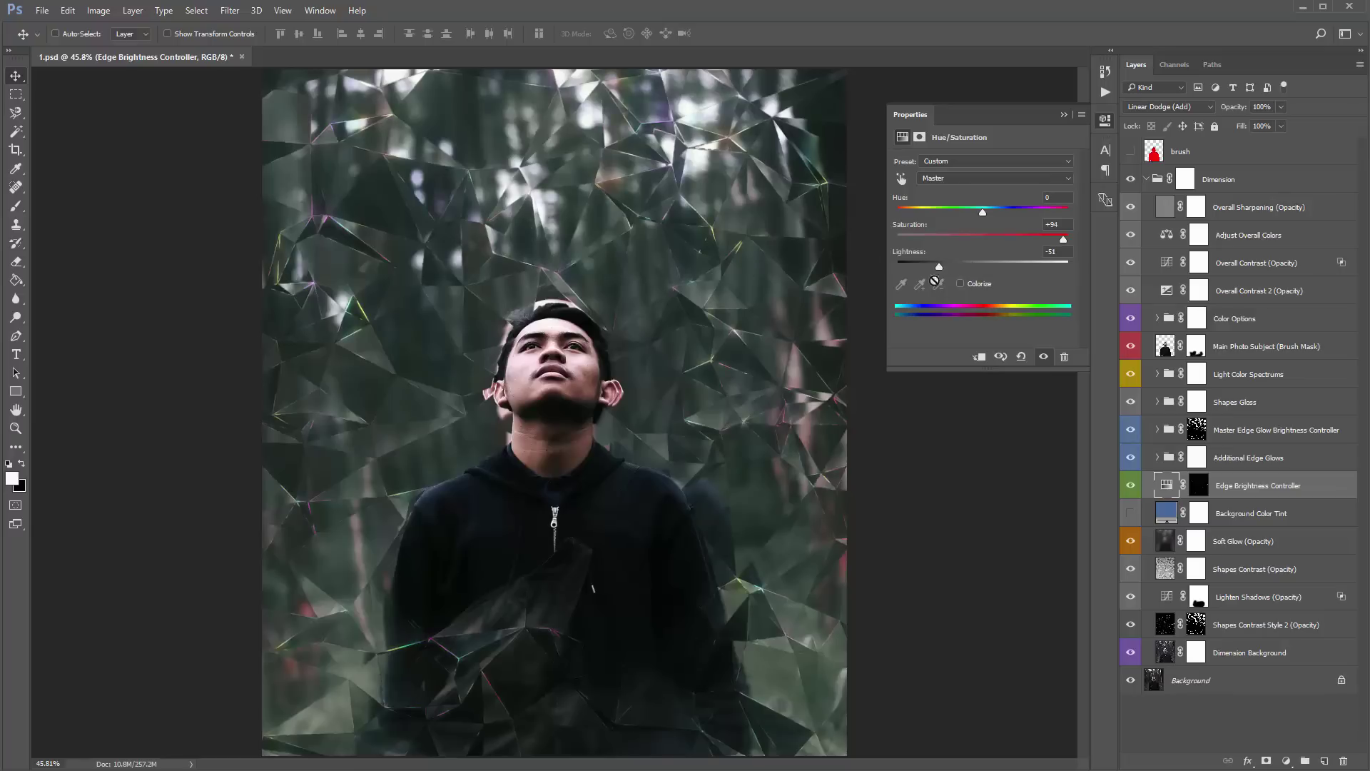
pyautogui.moveTo(947, 264); pyautogui.dragTo(1000, 267)
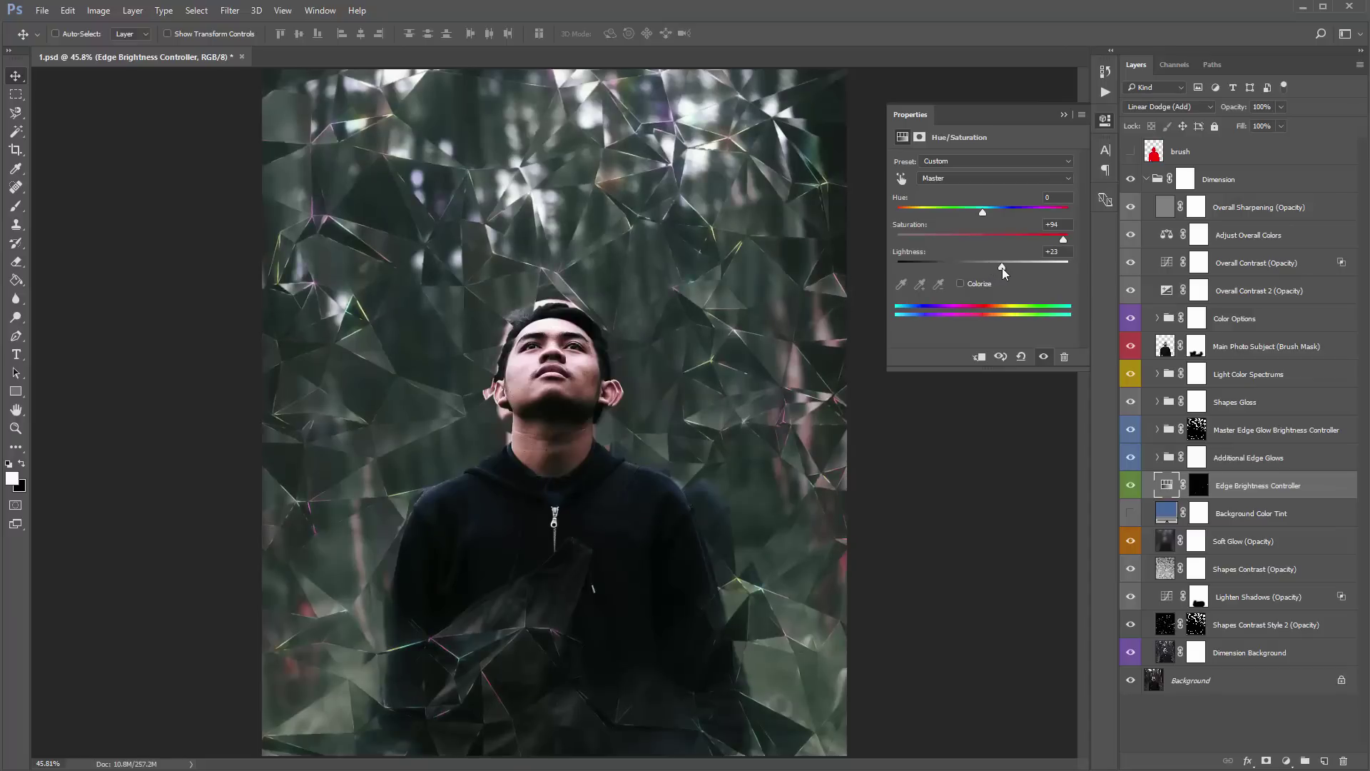
pyautogui.click(1064, 114)
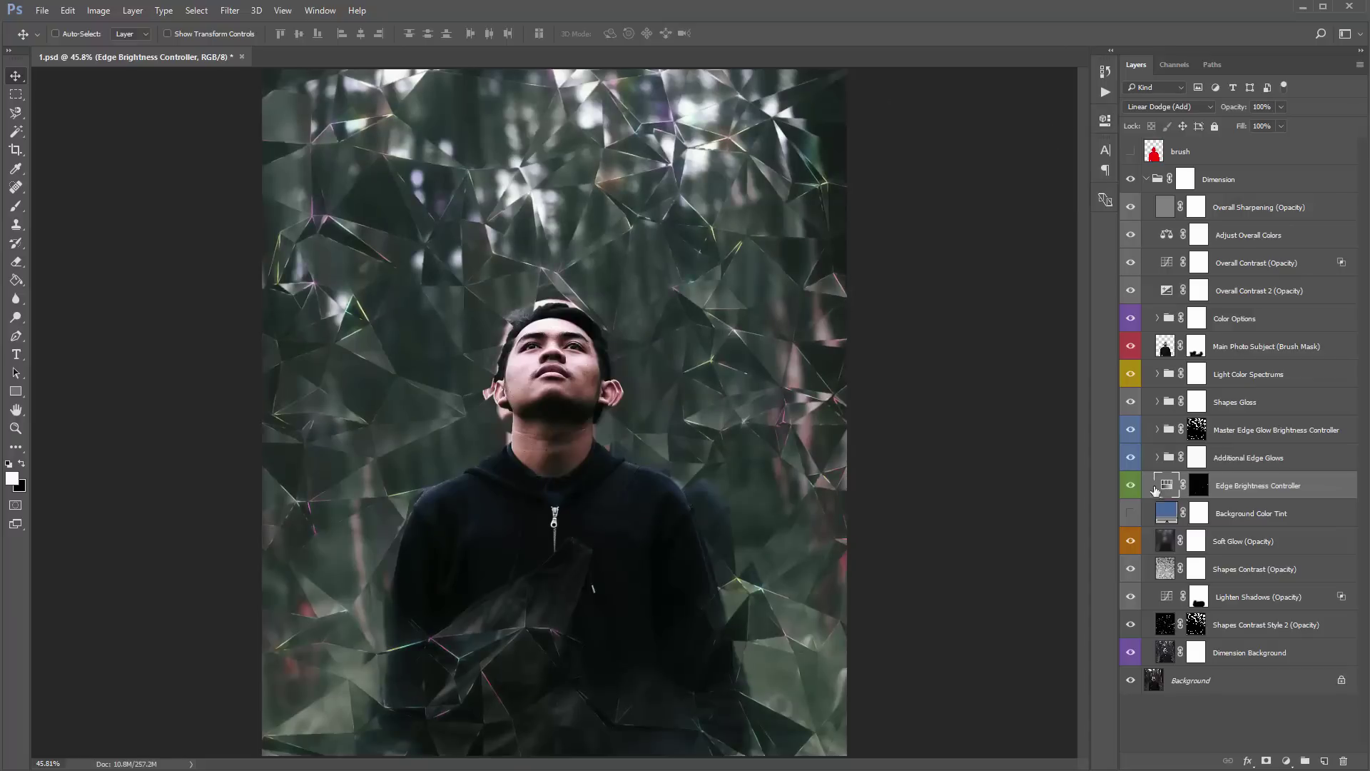
# Step: Show the Background Color Tint layer and change its fill to a muted grey-blue, hex 6a7b93
pyautogui.click(1206, 505)
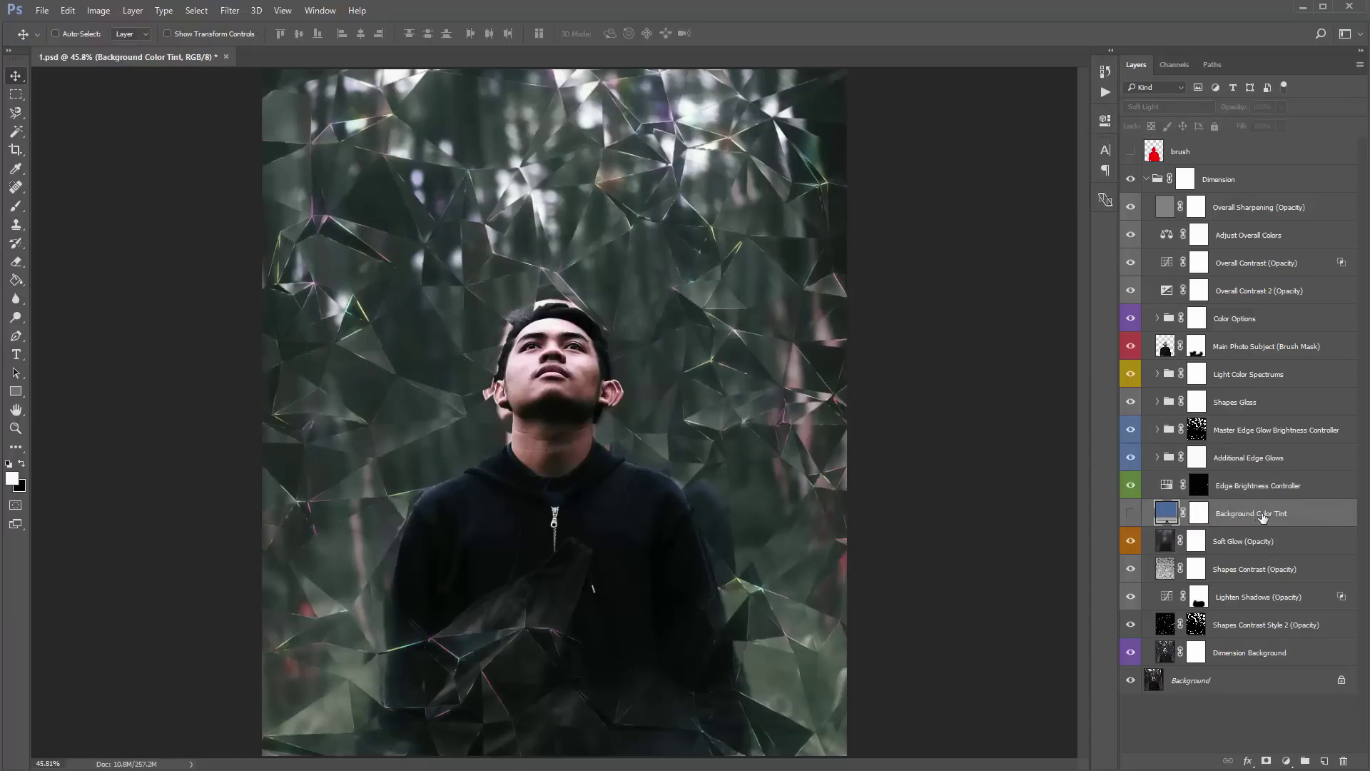
pyautogui.click(1132, 513)
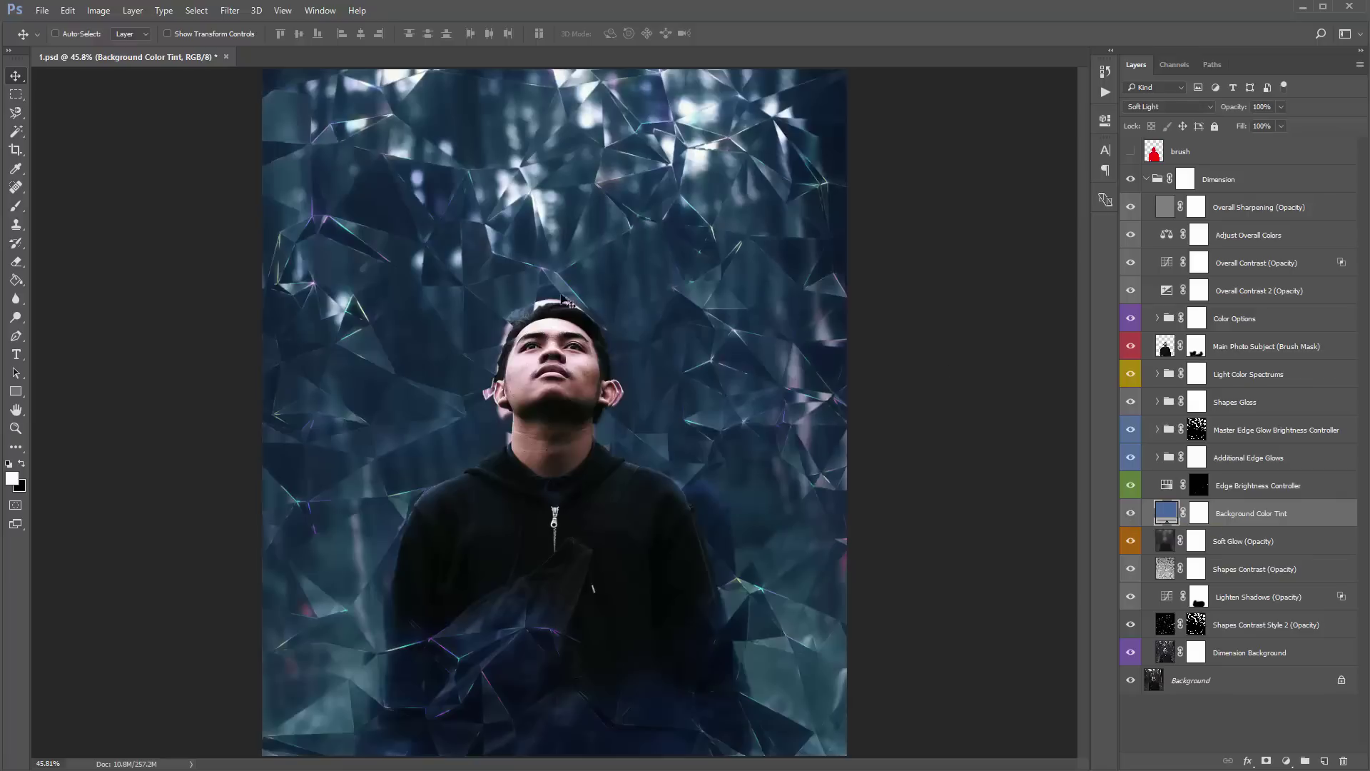
pyautogui.doubleClick(1166, 514)
pyautogui.click(851, 304)
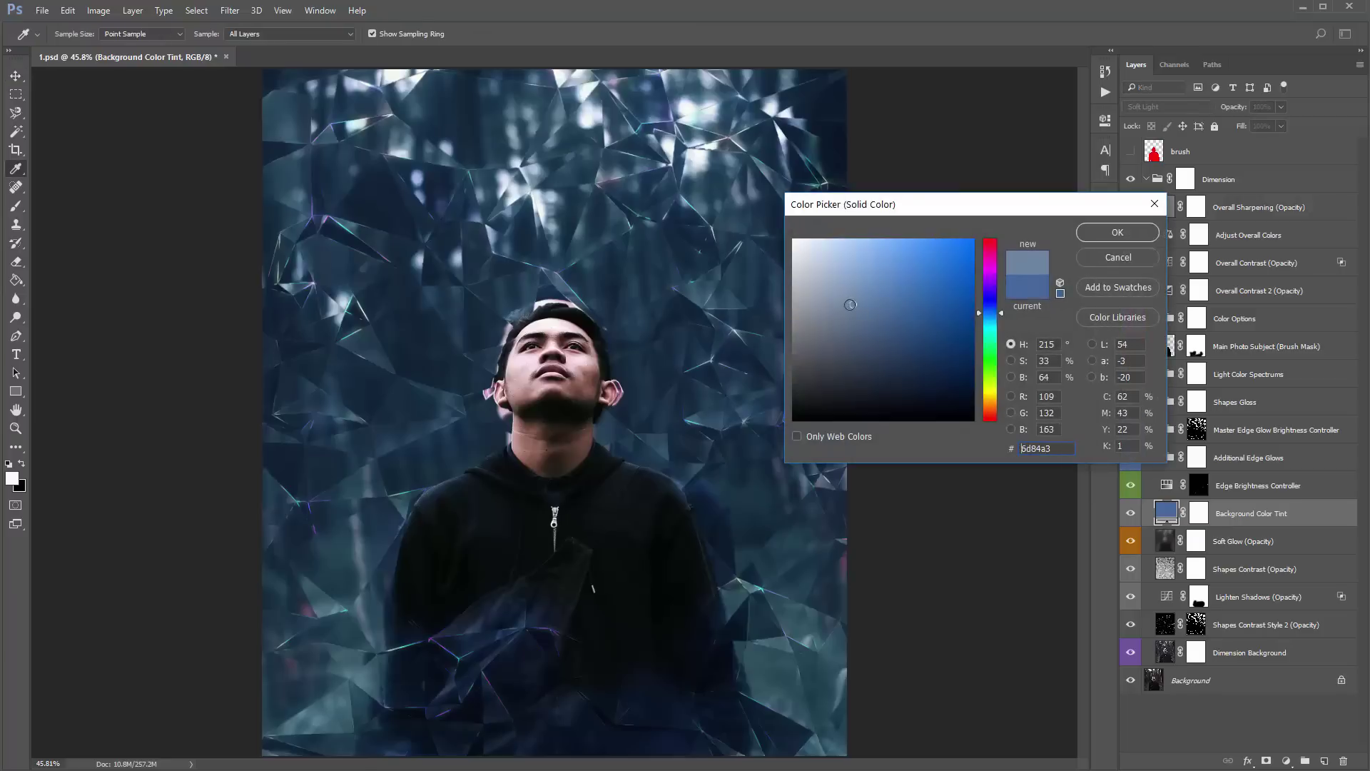
pyautogui.moveTo(997, 309)
pyautogui.mouseDown()
pyautogui.moveTo(997, 258)
pyautogui.moveTo(993, 313)
pyautogui.mouseUp()
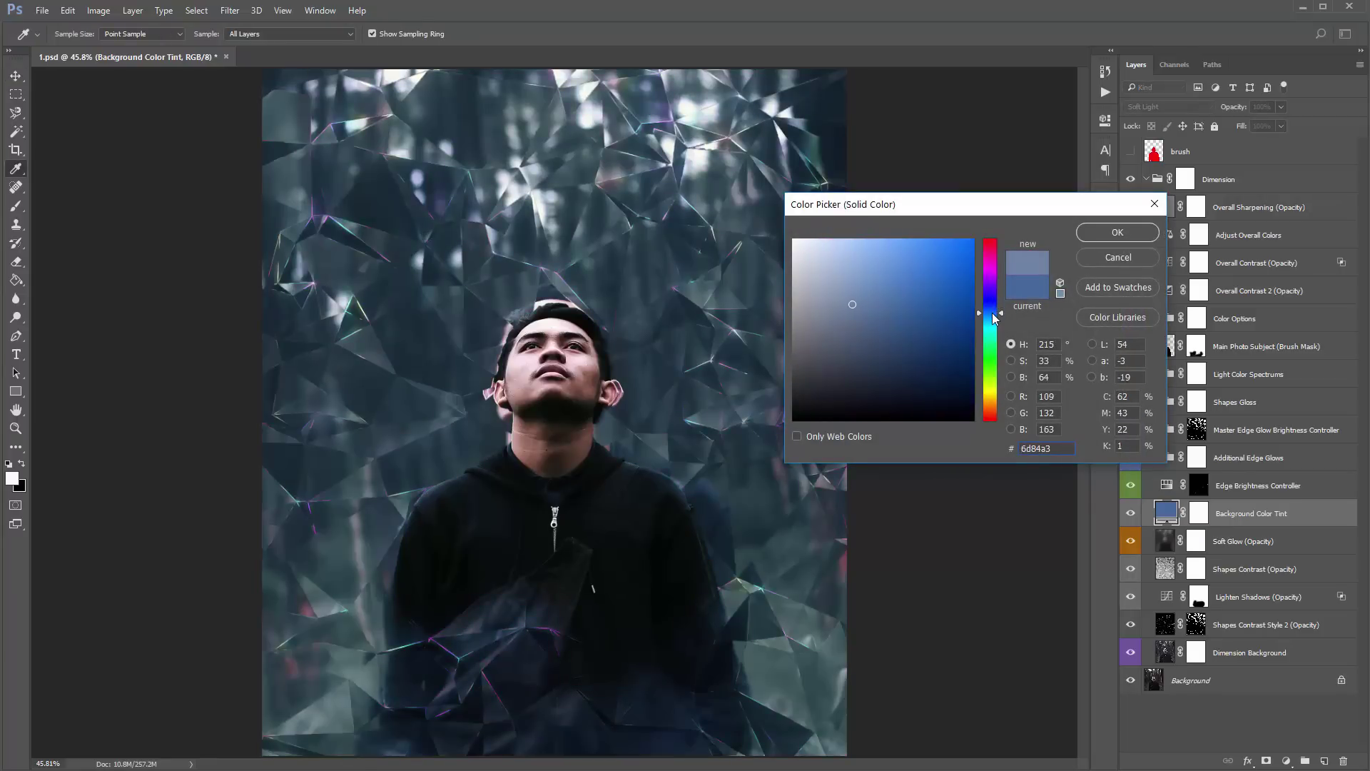
pyautogui.moveTo(835, 307)
pyautogui.mouseDown()
pyautogui.moveTo(833, 325)
pyautogui.moveTo(843, 315)
pyautogui.mouseUp()
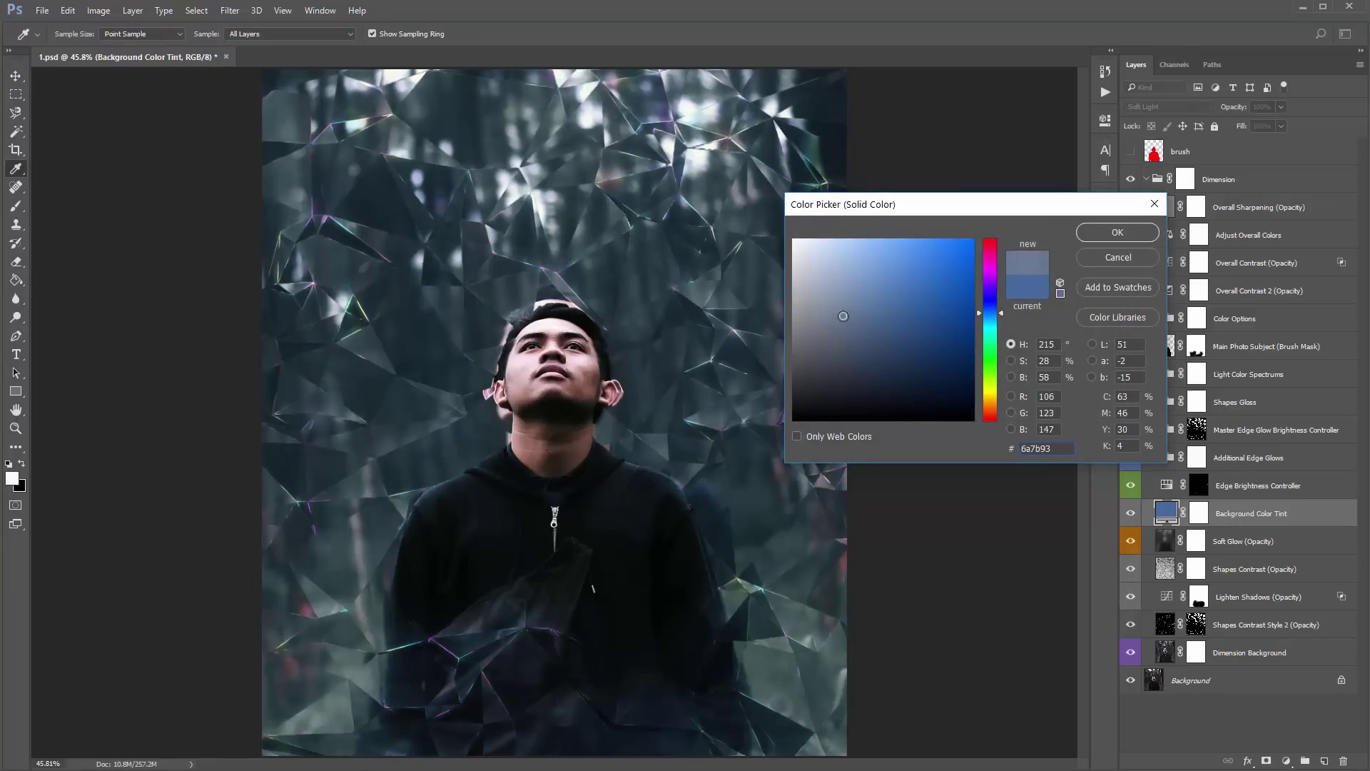
pyautogui.click(1117, 233)
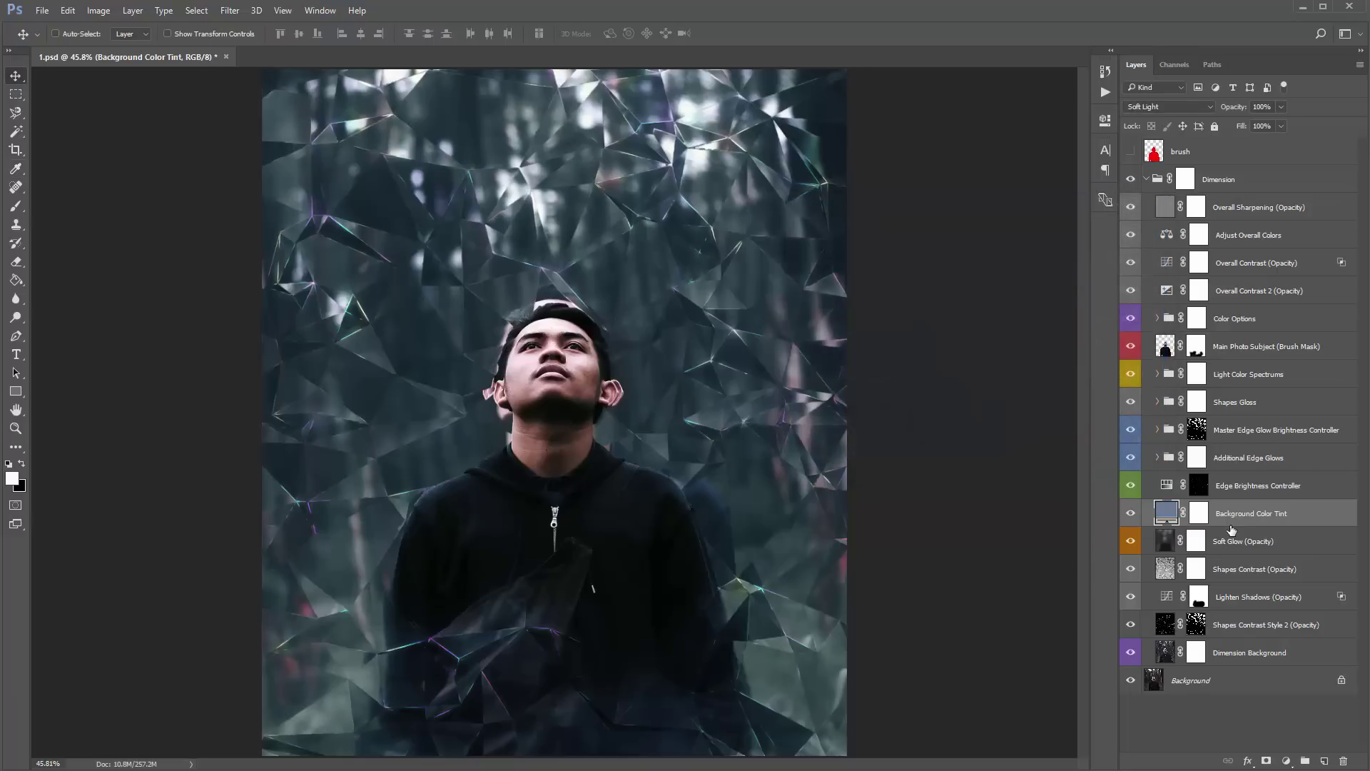
# Step: Try moving the Background Color Tint layer to the top of the Dimension group, and undo the move
pyautogui.click(1251, 349)
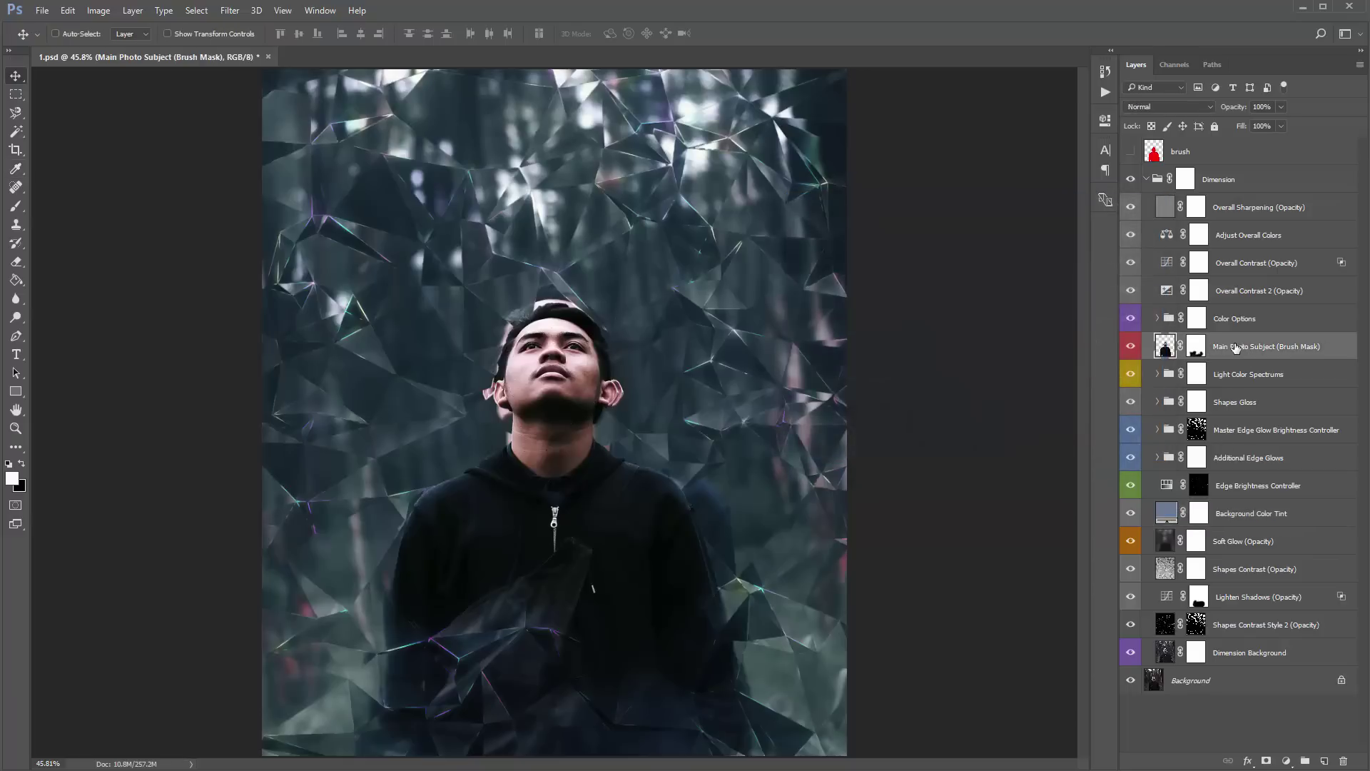
pyautogui.click(1237, 519)
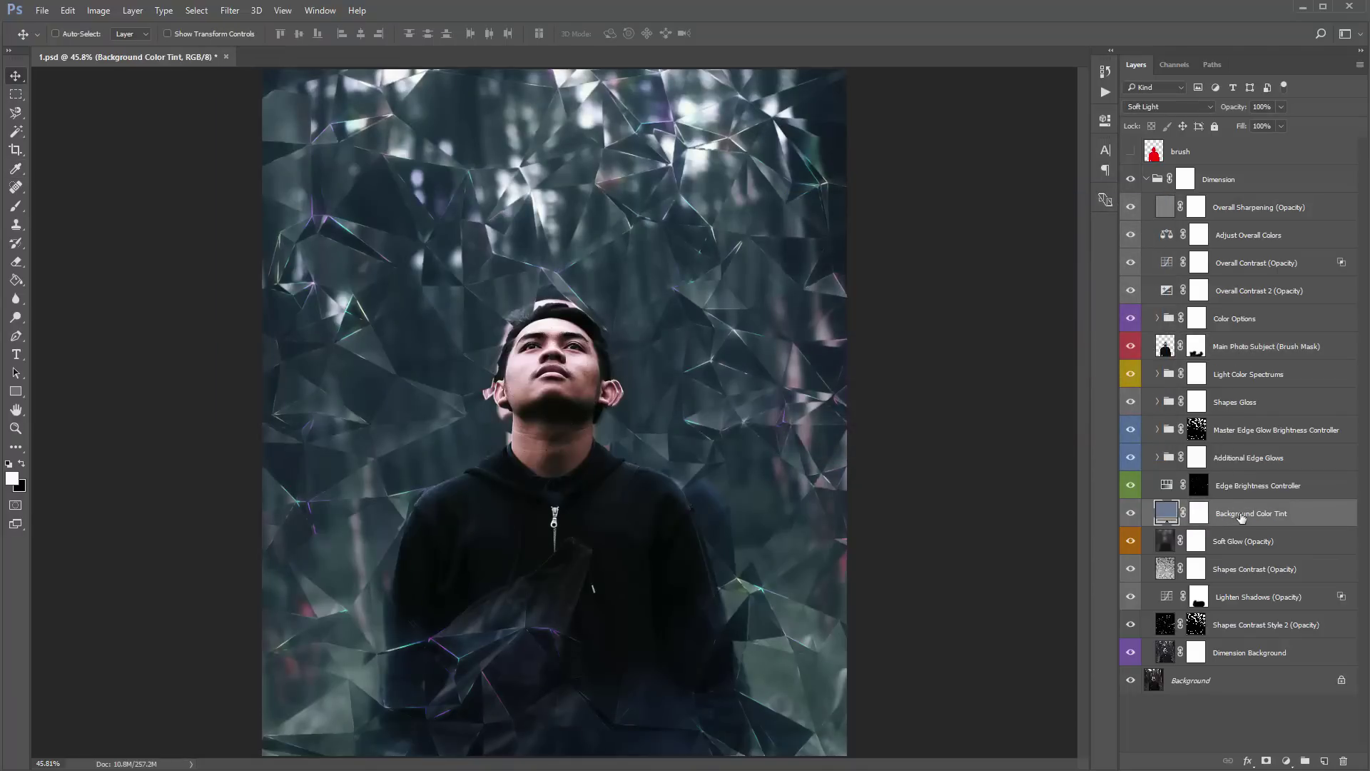
pyautogui.moveTo(1240, 515); pyautogui.dragTo(1243, 204)
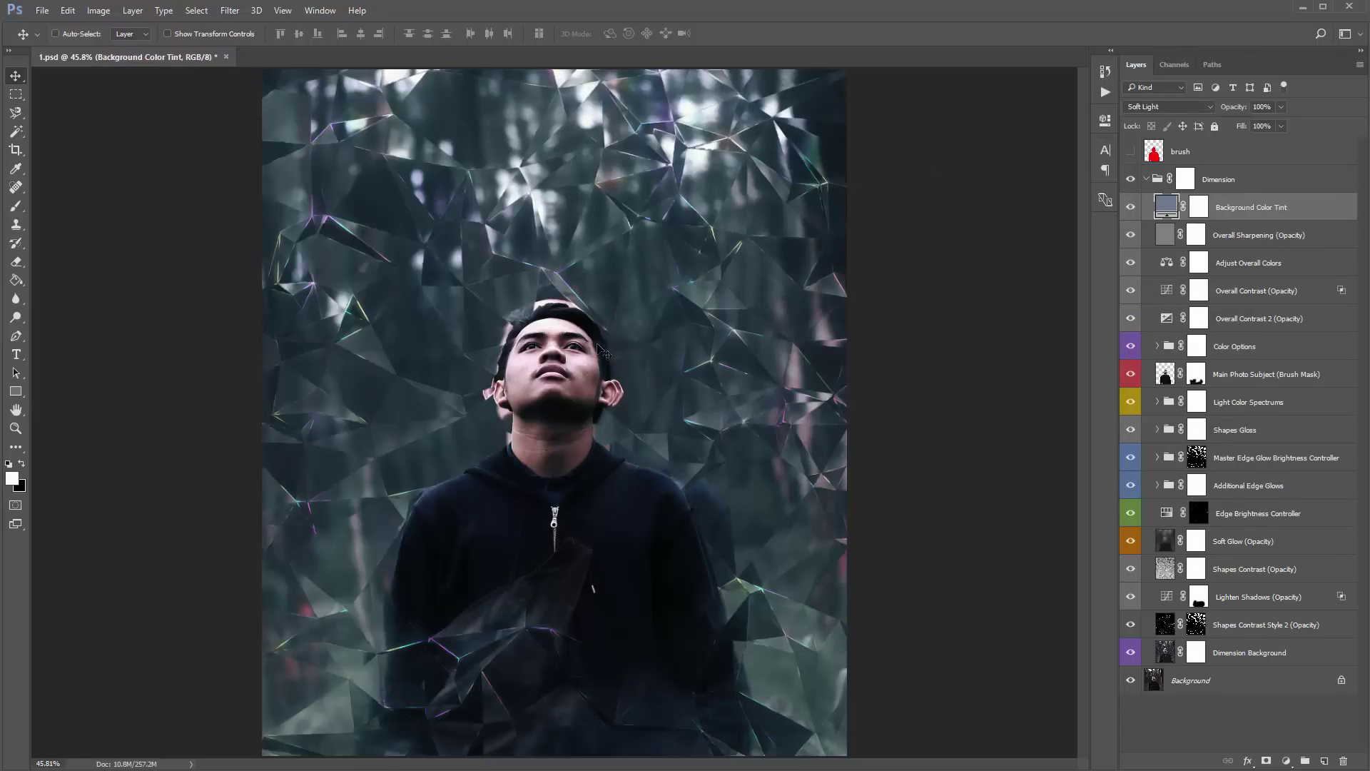
pyautogui.hotkey('ctrl', 'z')
# Step: Hide the Background Color Tint layer, and compare the image with and without the Soft Glow (Opacity) layer
pyautogui.click(1130, 513)
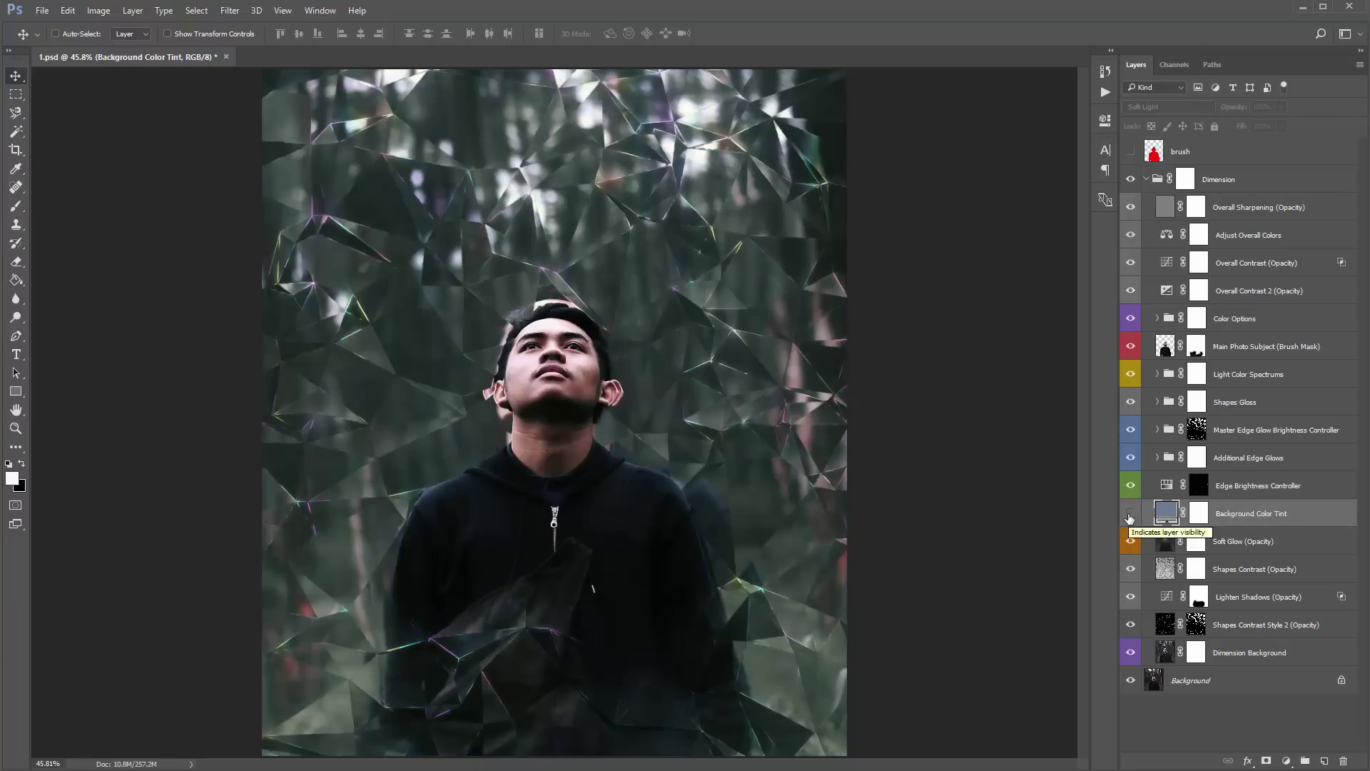
pyautogui.click(1225, 551)
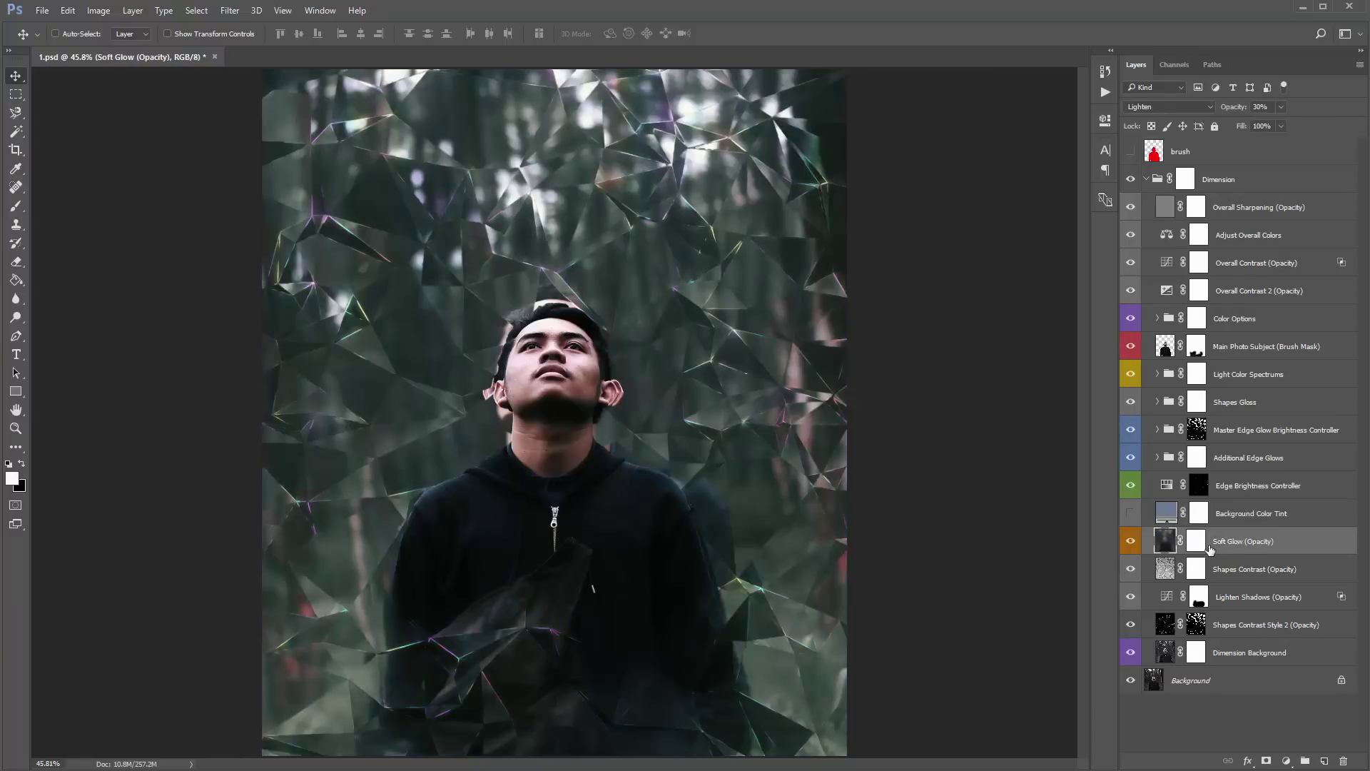
pyautogui.click(1132, 544)
pyautogui.click(1131, 543)
pyautogui.click(1132, 544)
pyautogui.click(1132, 544)
pyautogui.click(1131, 542)
pyautogui.click(1132, 542)
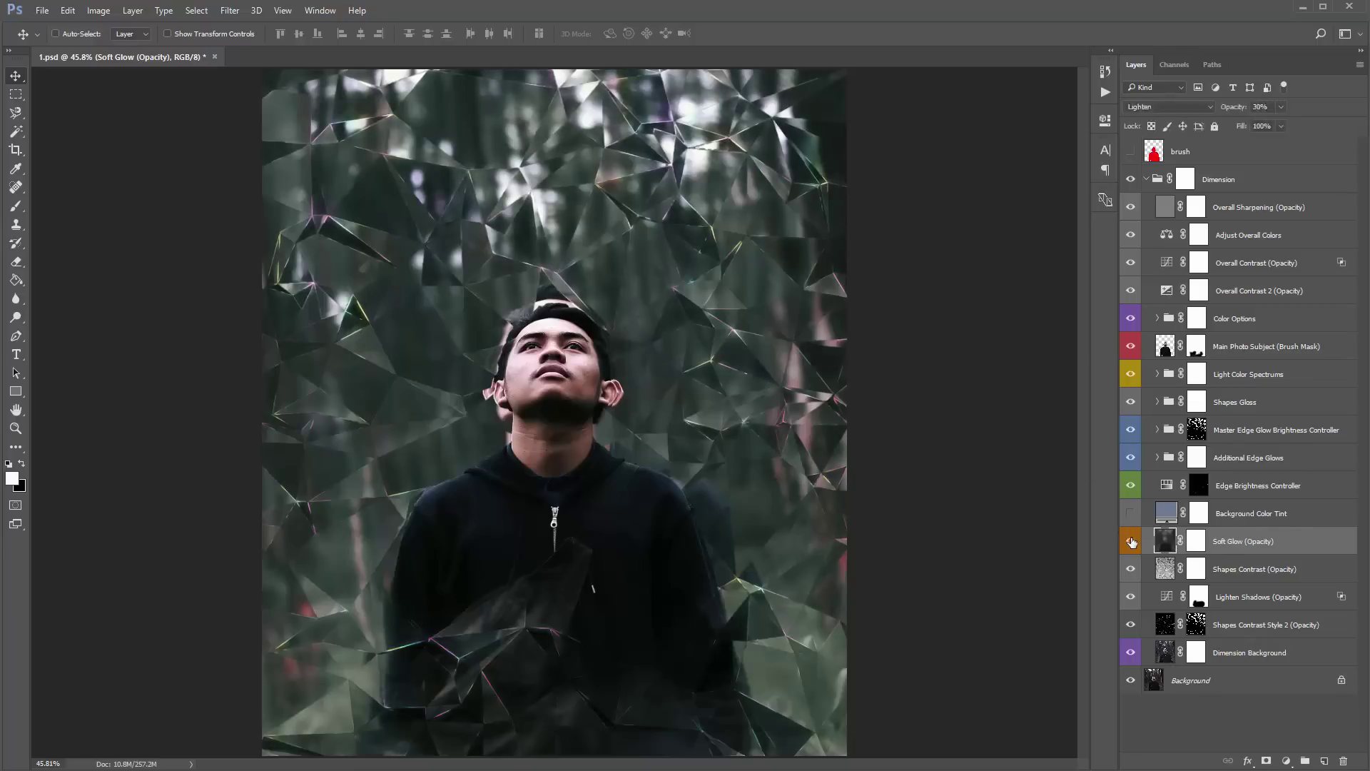
pyautogui.click(1199, 545)
pyautogui.click(1131, 543)
pyautogui.click(1131, 542)
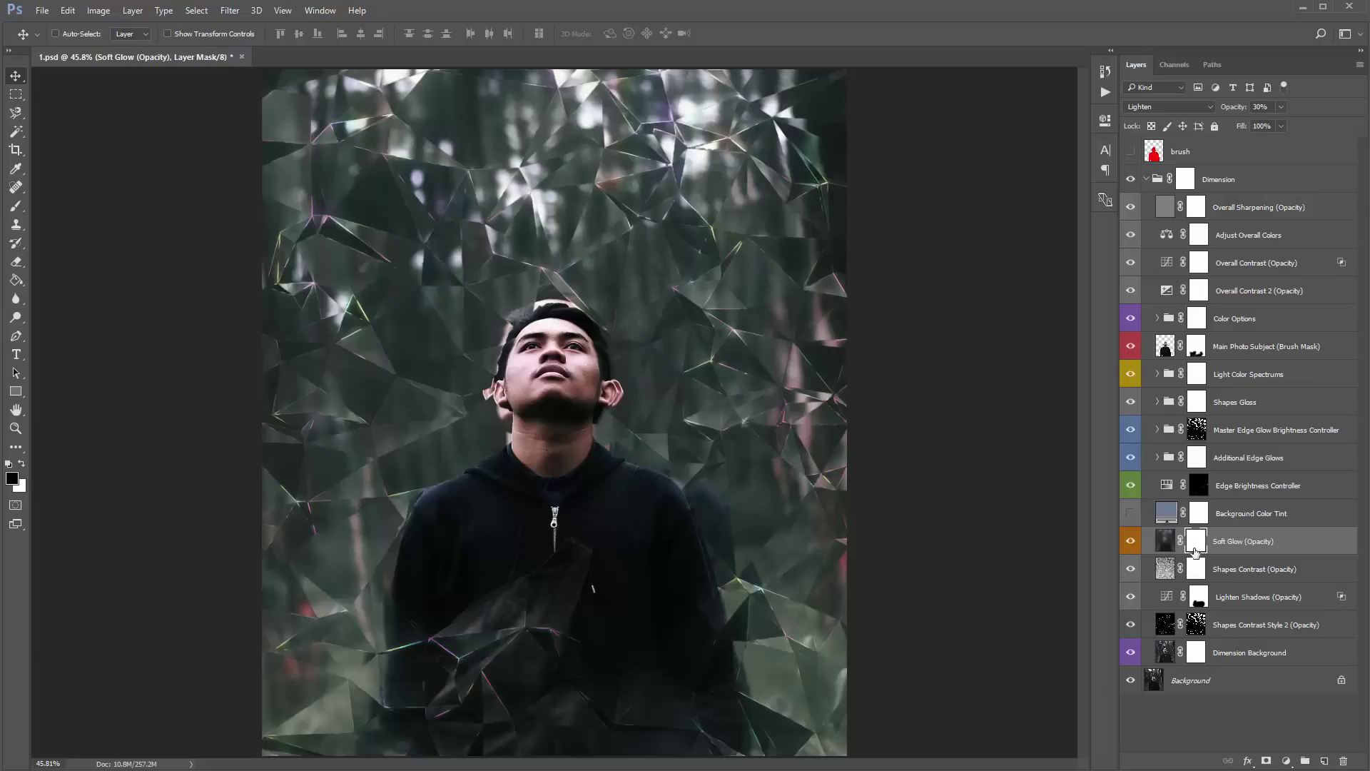
# Step: Try the Shapes Contrast (Opacity) layer at 63% opacity, and settle on 0%
pyautogui.click(1233, 568)
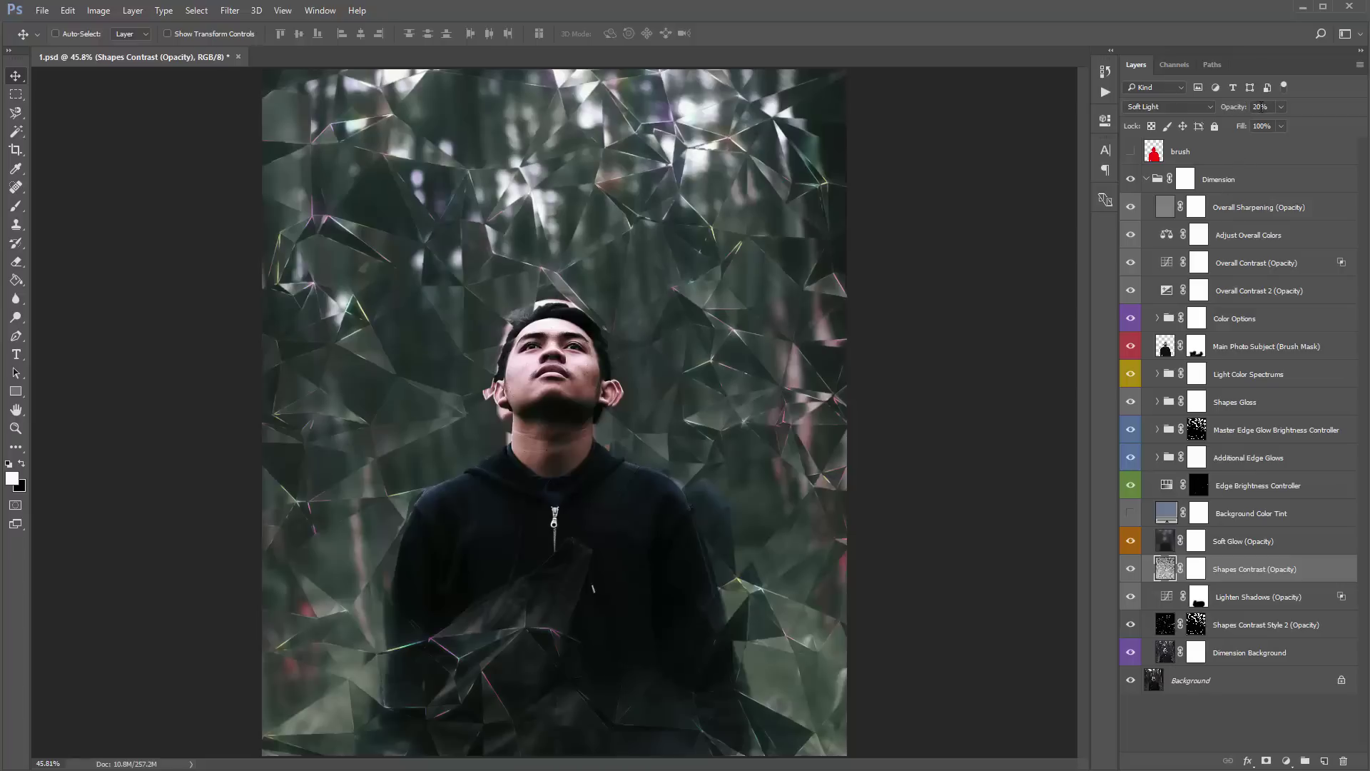
pyautogui.moveTo(1229, 111); pyautogui.dragTo(277, 151)
pyautogui.moveTo(1234, 110); pyautogui.dragTo(1276, 112)
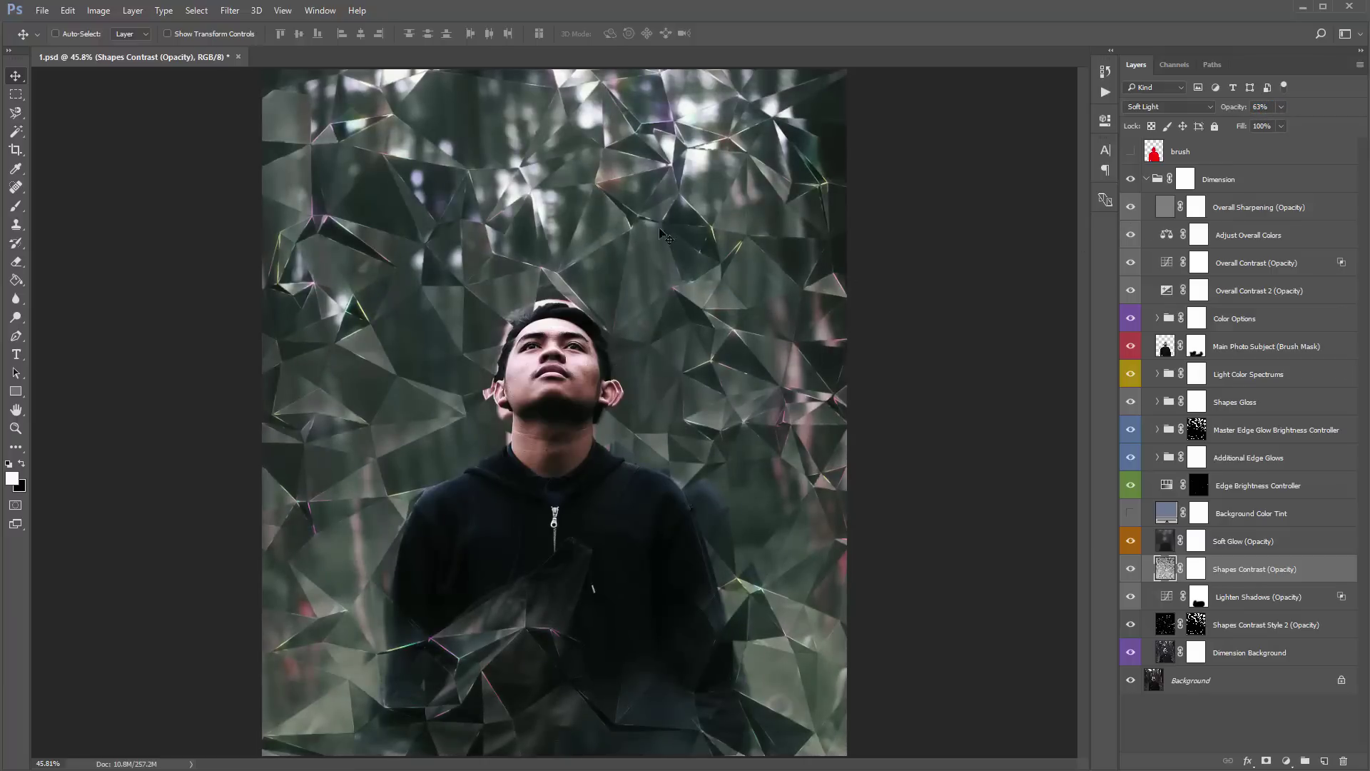
pyautogui.press('0')
pyautogui.press('0')
pyautogui.press('Return')
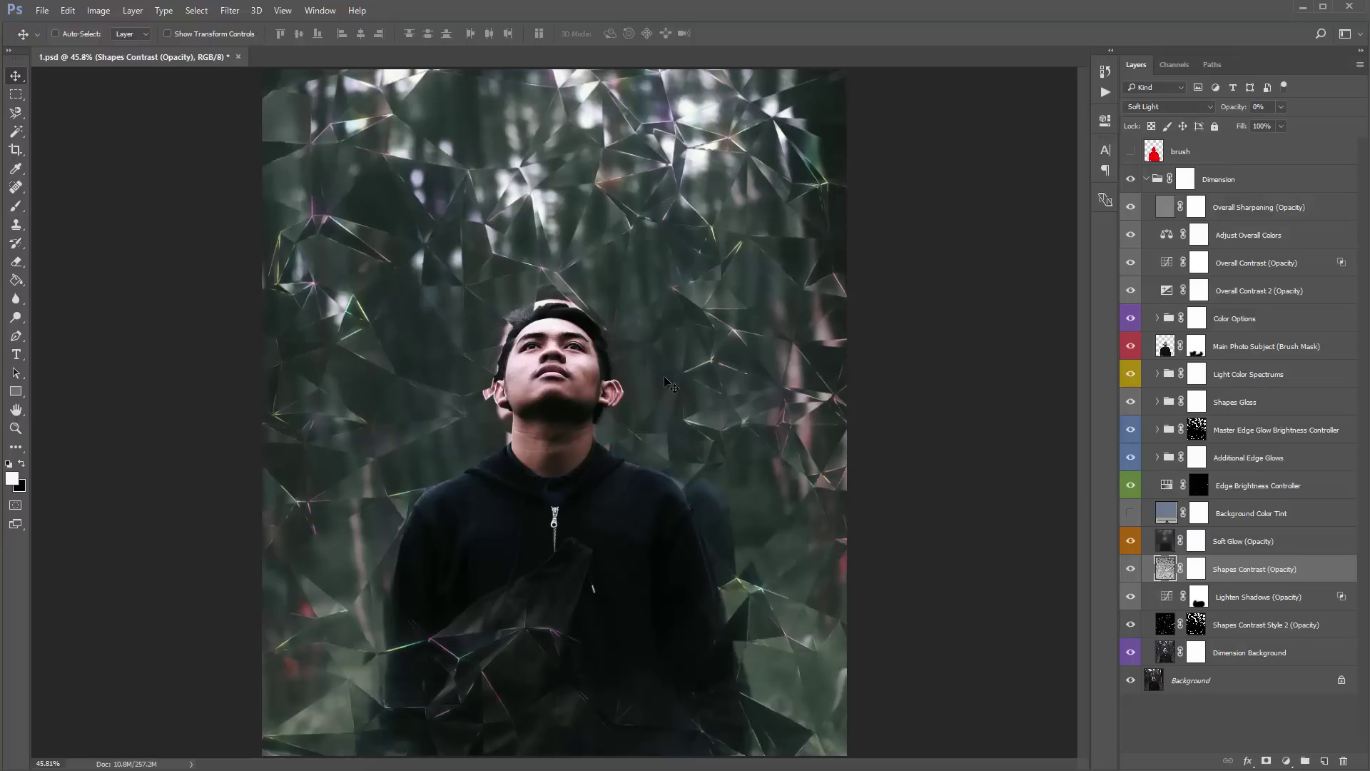
# Step: Compare the image with and without the Lighten Shadows (Opacity) adjustment
pyautogui.click(1244, 603)
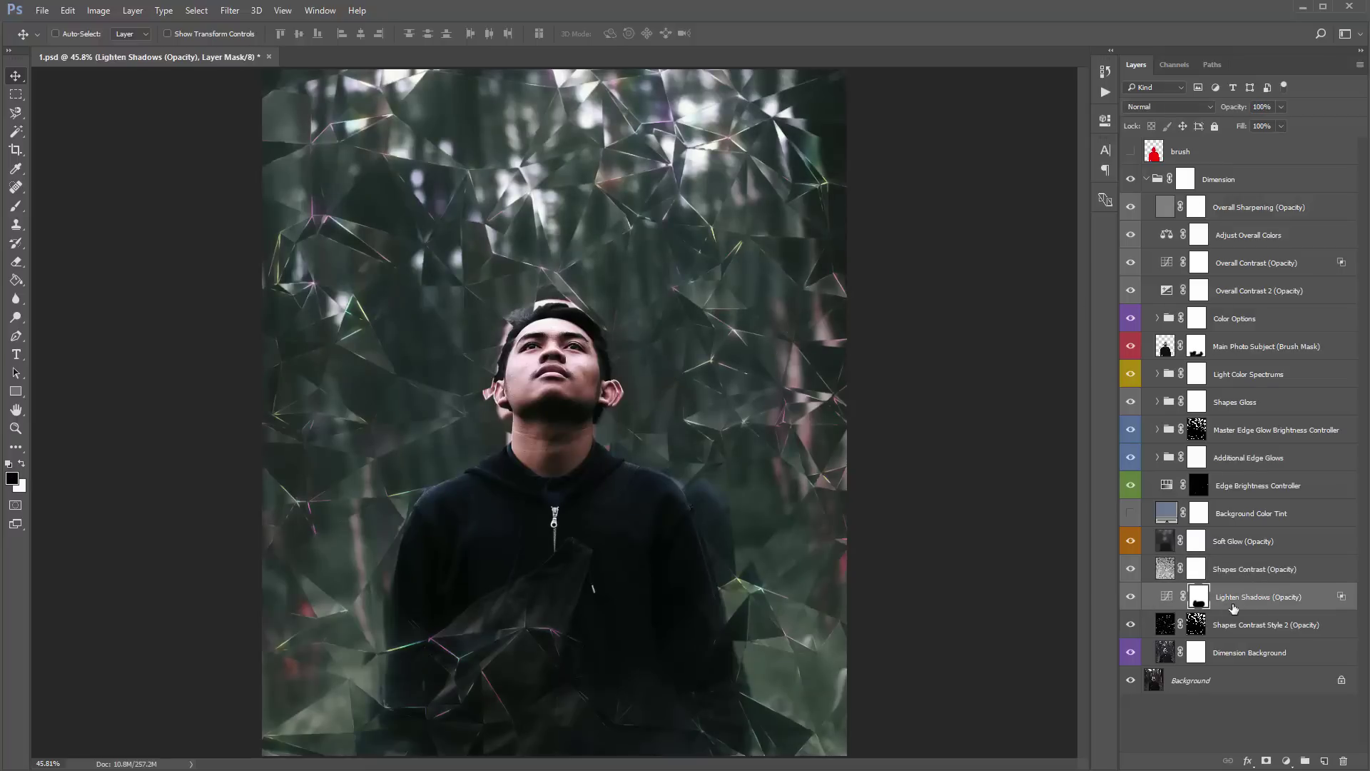
pyautogui.click(1132, 601)
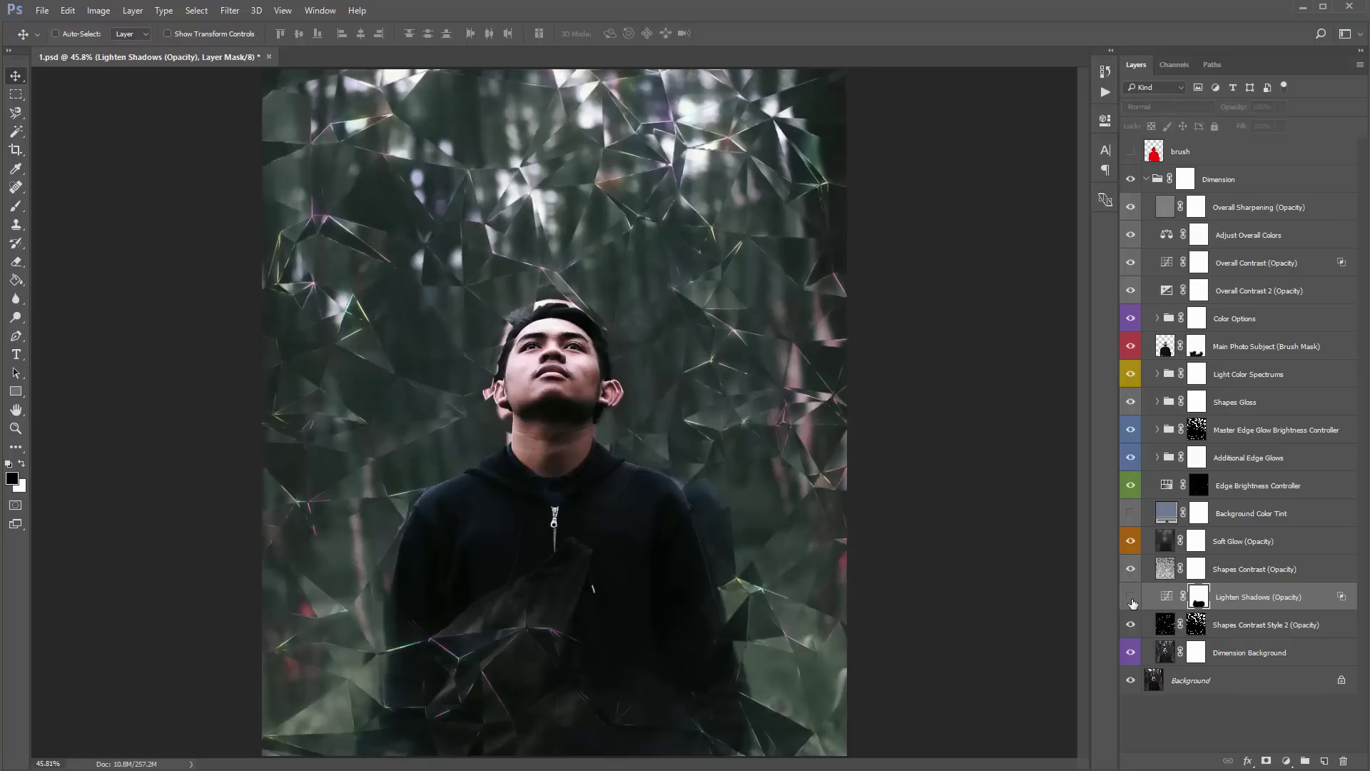
pyautogui.click(1132, 601)
pyautogui.click(1266, 601)
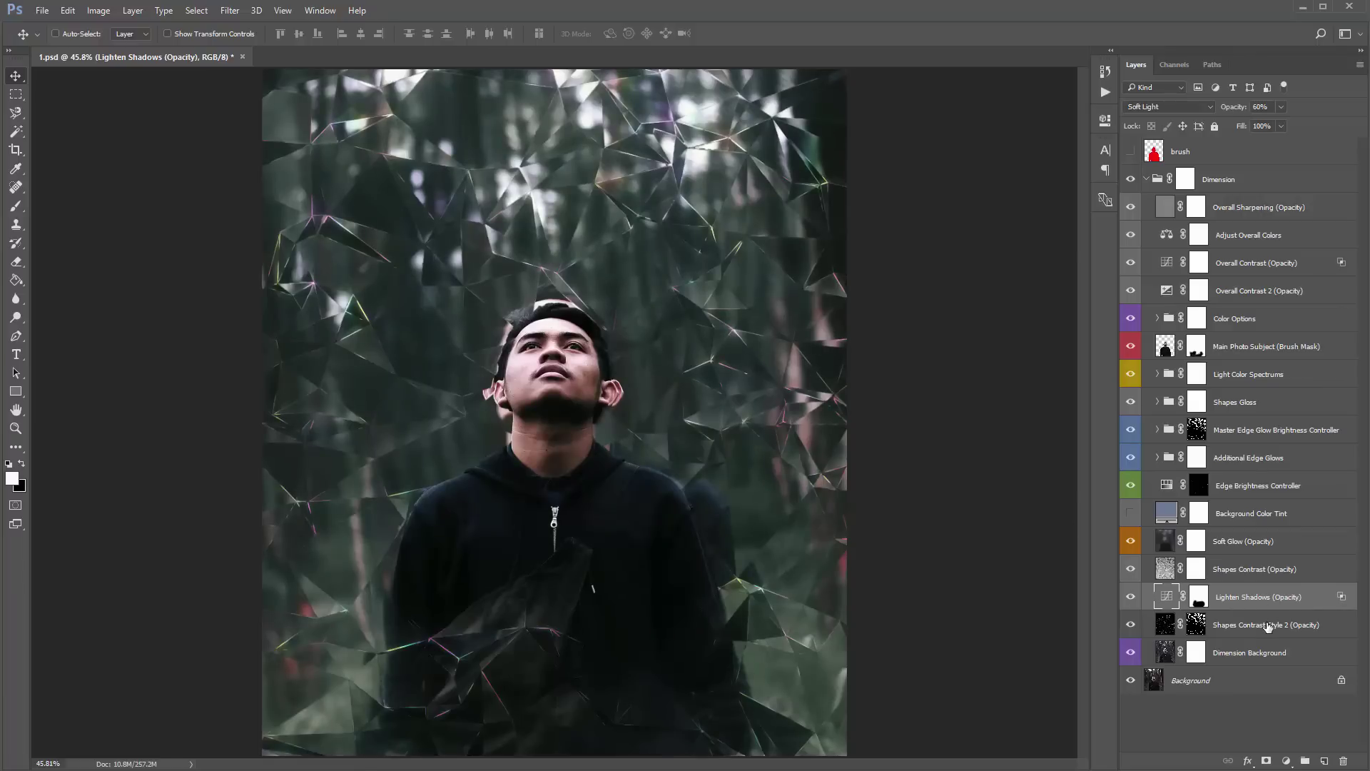
# Step: Compare the image with and without the Shapes Contrast Style 2 (Opacity) layer, and set its opacity to 100%
pyautogui.click(1222, 628)
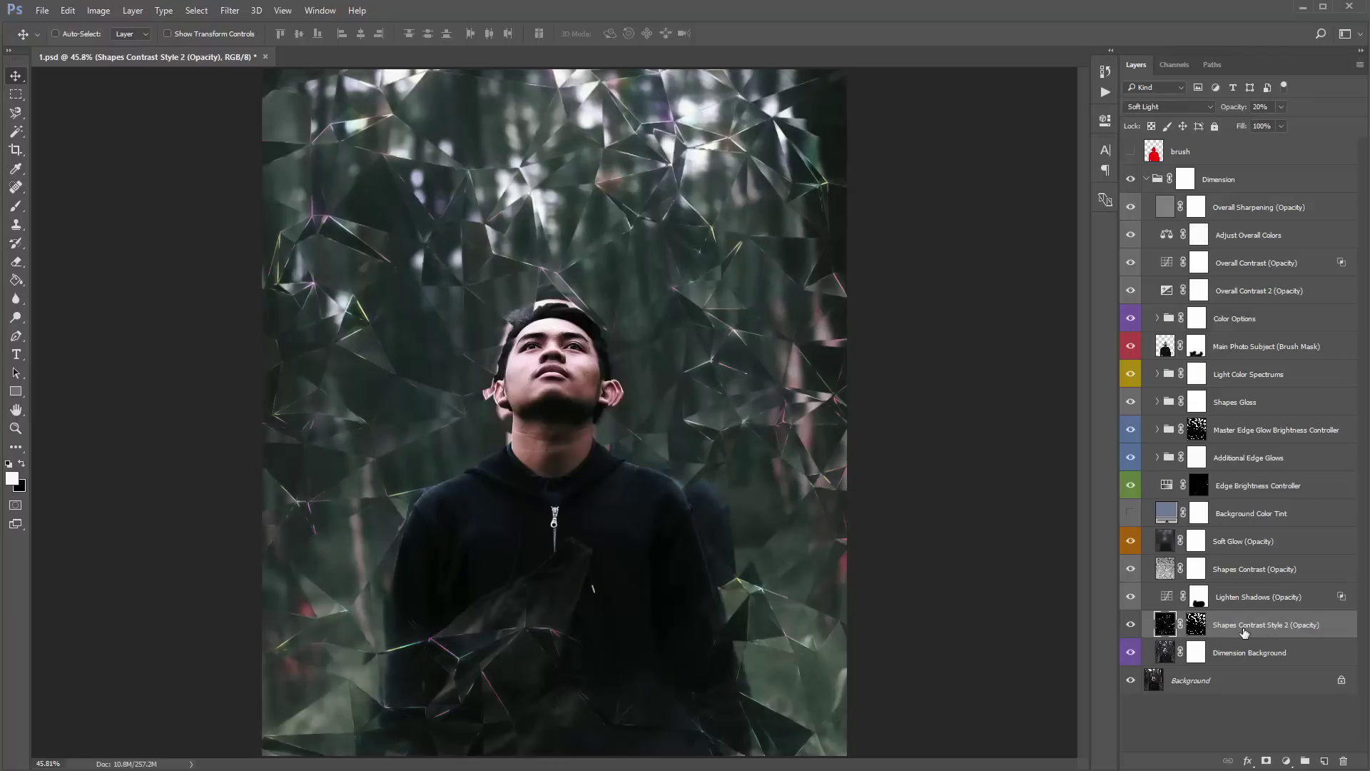
pyautogui.click(1131, 624)
pyautogui.click(1133, 625)
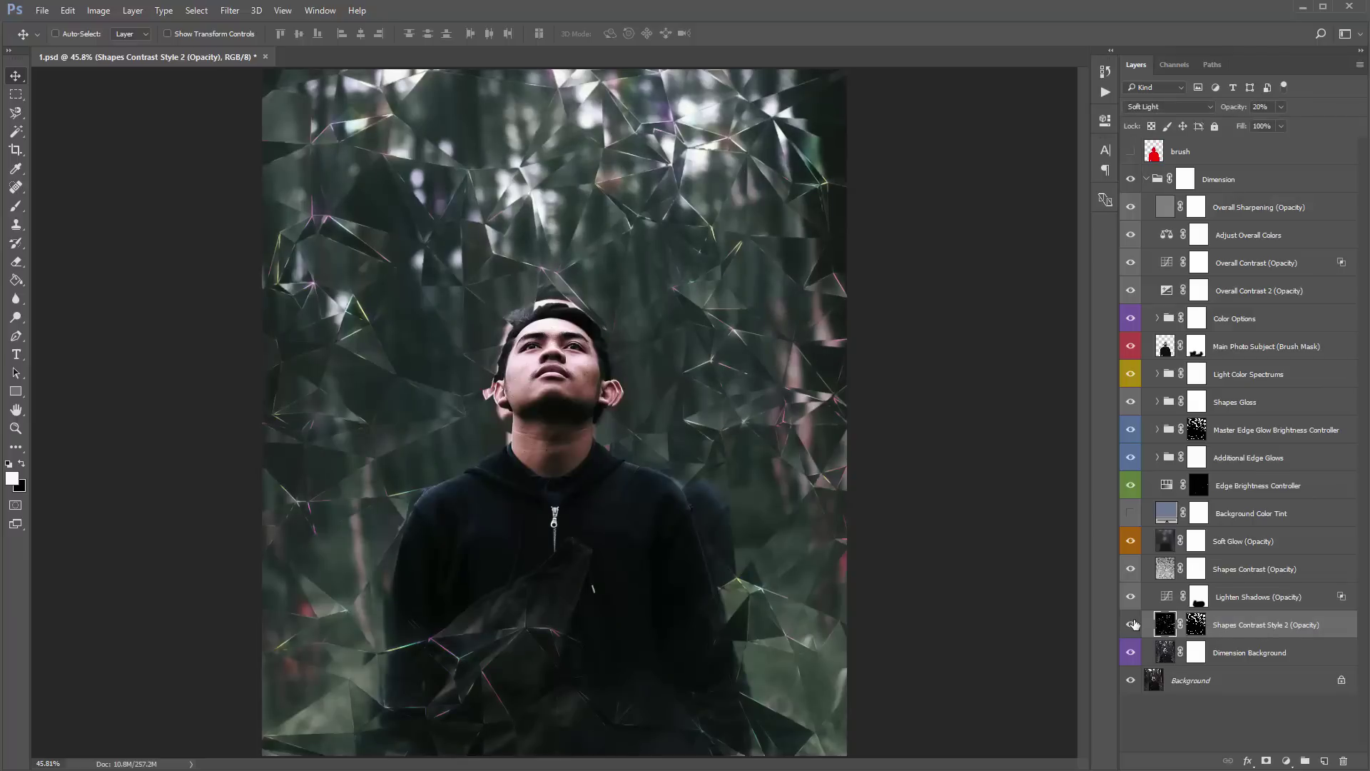
pyautogui.click(1131, 624)
pyautogui.click(1131, 624)
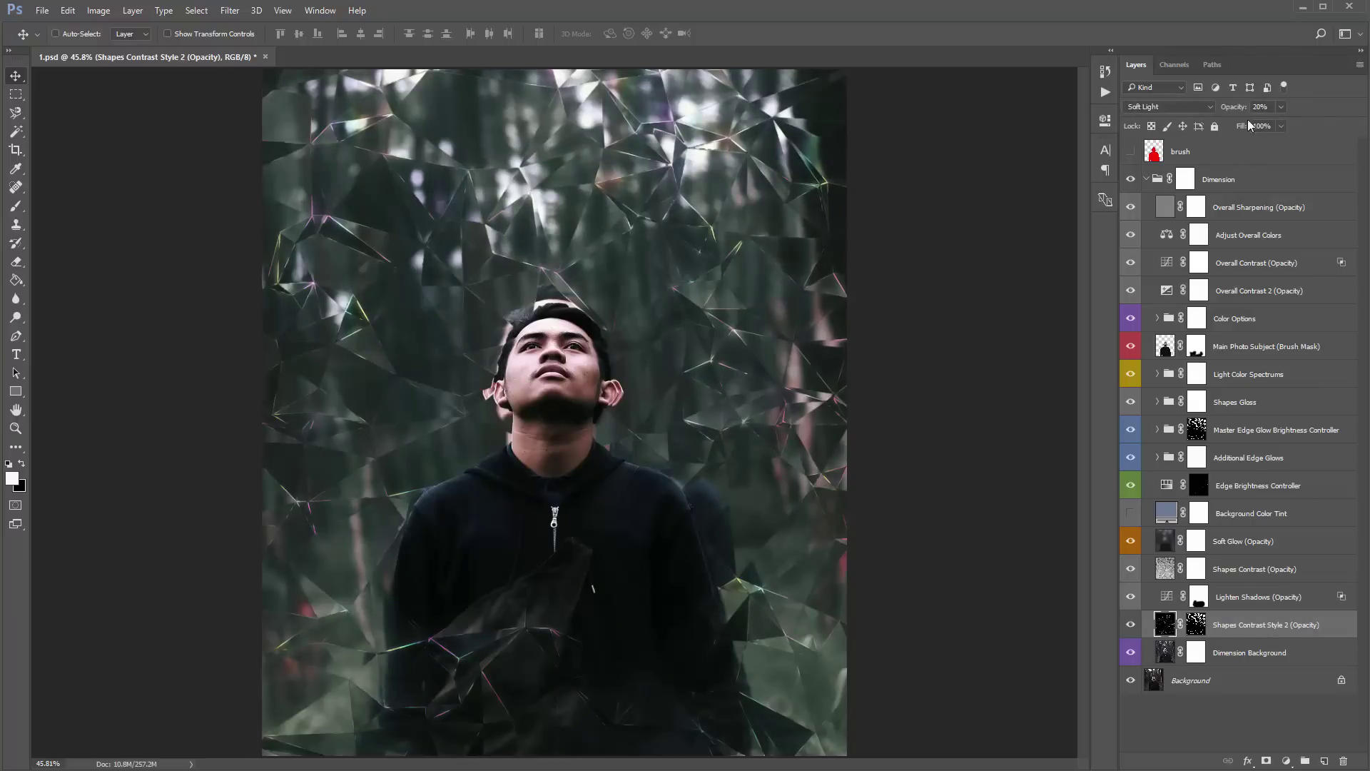
pyautogui.moveTo(1233, 110); pyautogui.dragTo(1299, 118)
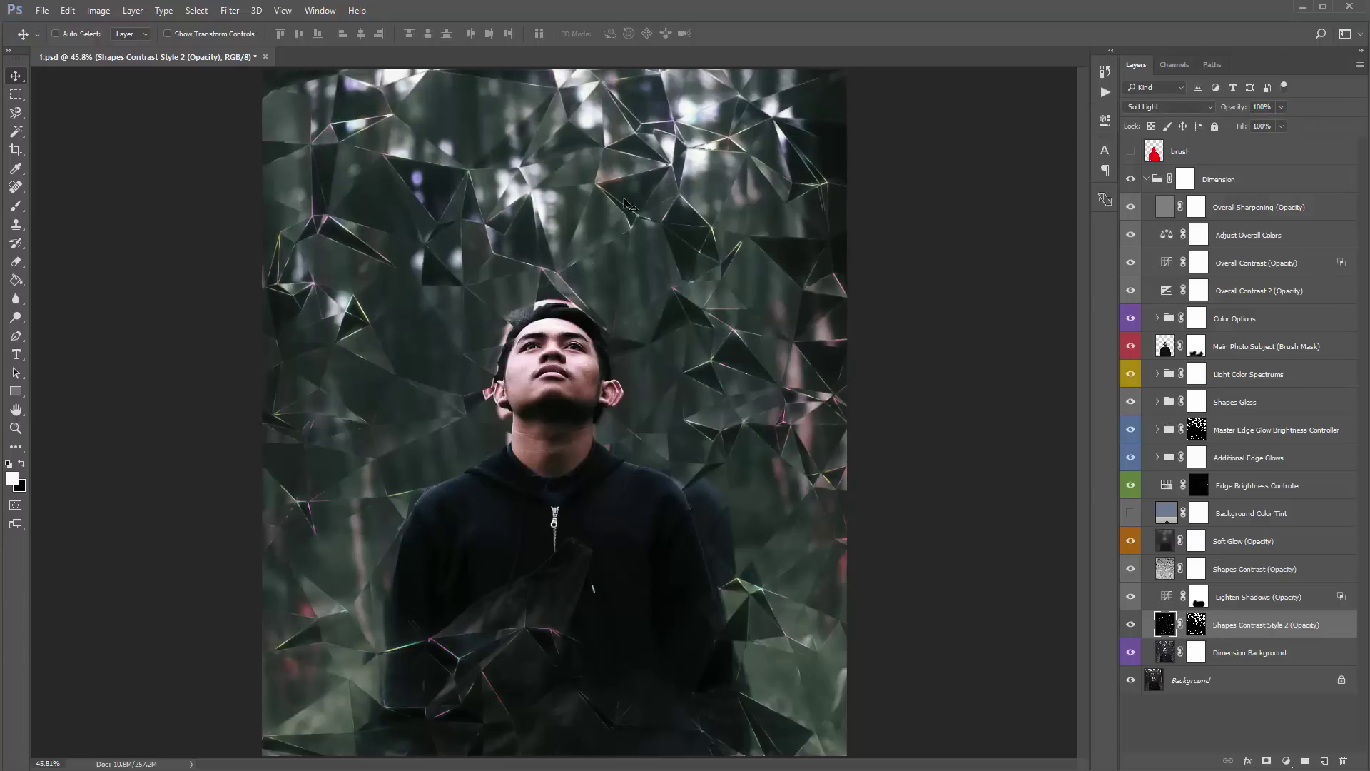
pyautogui.click(1134, 625)
# Step: Toggle the Dimension Background layer and the Light Color Spectrums group to compare their effects
pyautogui.click(1262, 659)
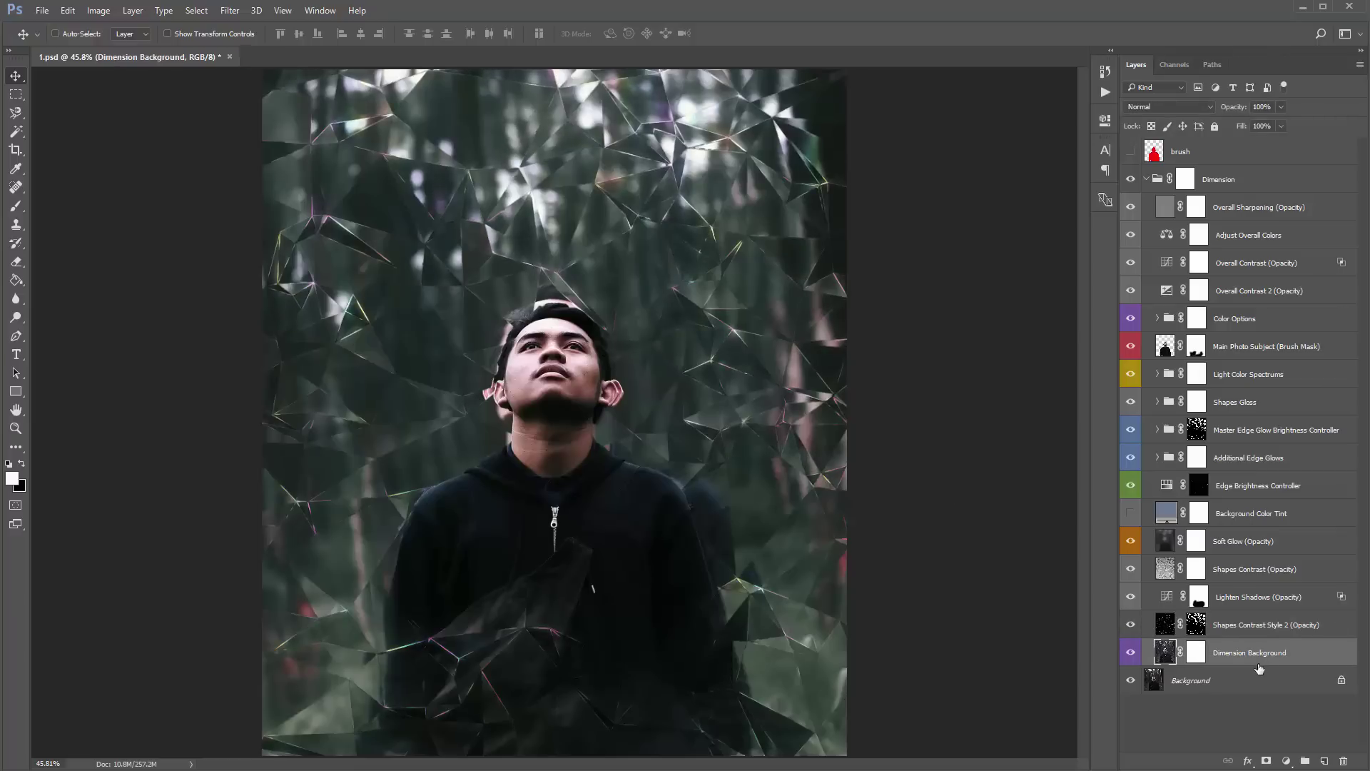
pyautogui.click(1131, 654)
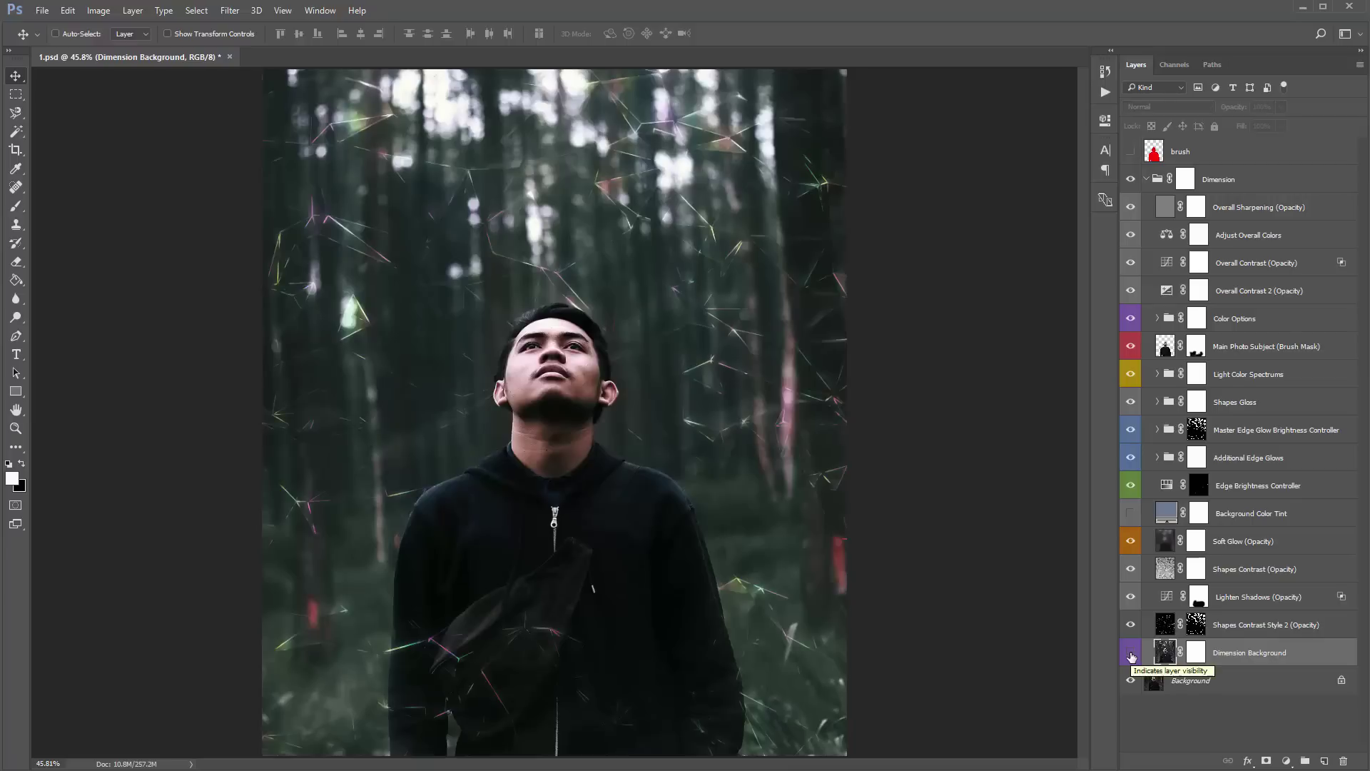
pyautogui.click(1132, 654)
pyautogui.click(1131, 654)
pyautogui.click(1131, 374)
pyautogui.click(1131, 374)
pyautogui.click(1131, 374)
pyautogui.click(1131, 653)
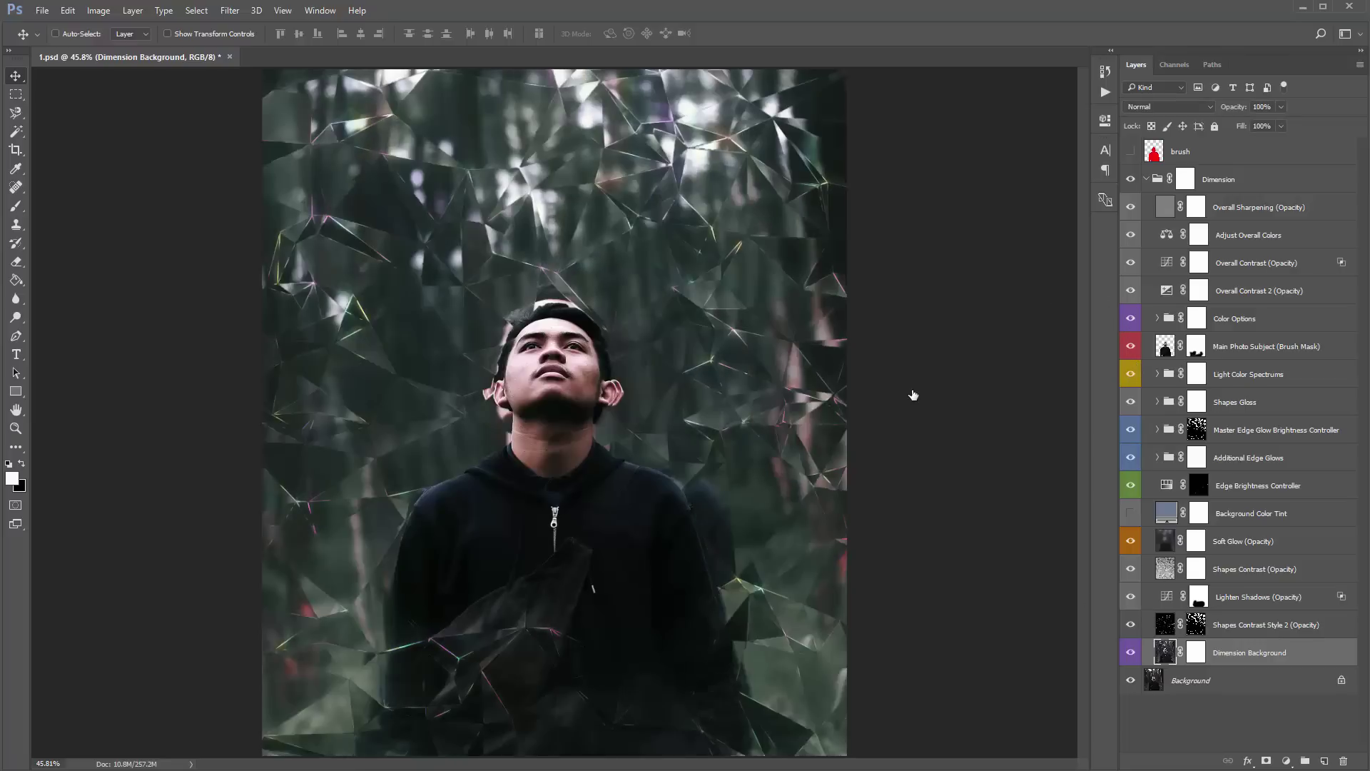
# Step: Move the Light Color Spectrums group directly above the Main Photo Subject (Brush Mask) layer, and inspect its Light Refractions subgroup
pyautogui.click(1219, 379)
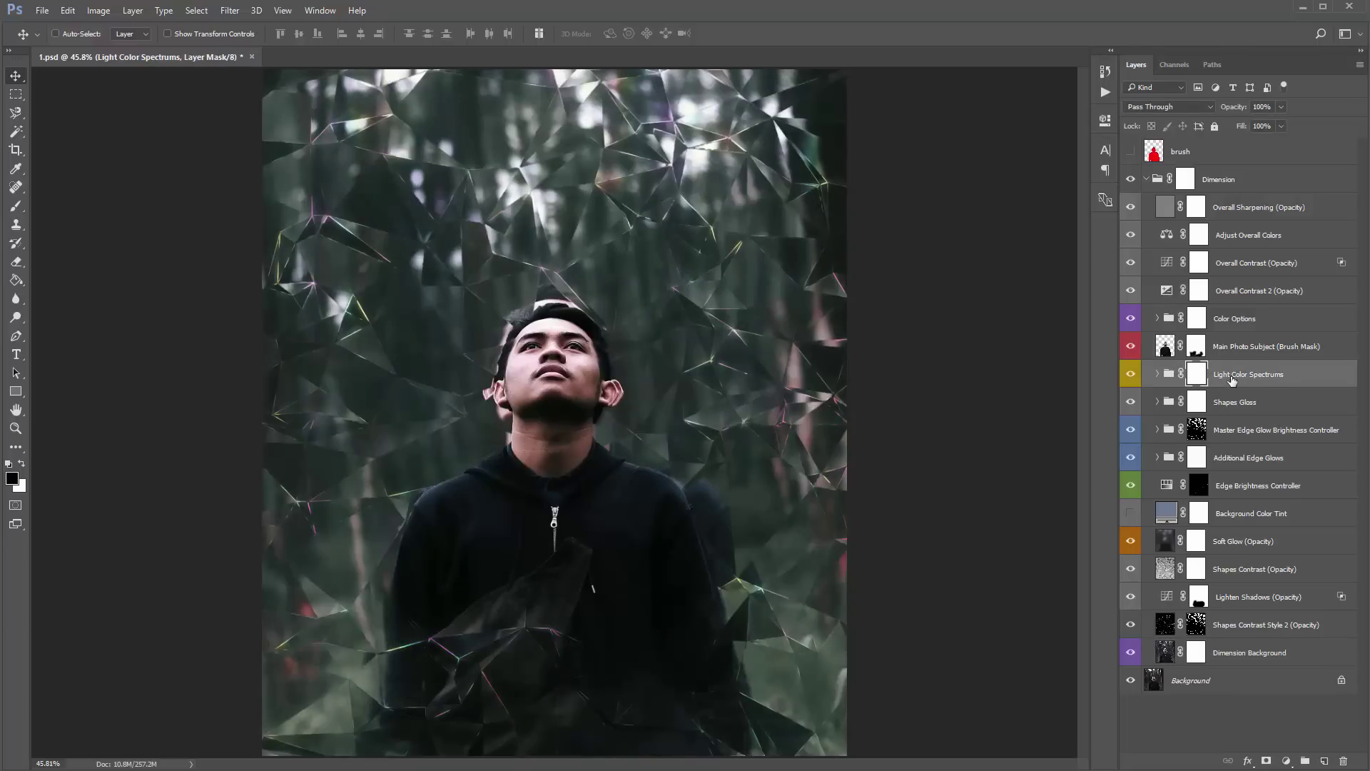
pyautogui.moveTo(1228, 378); pyautogui.dragTo(1255, 331)
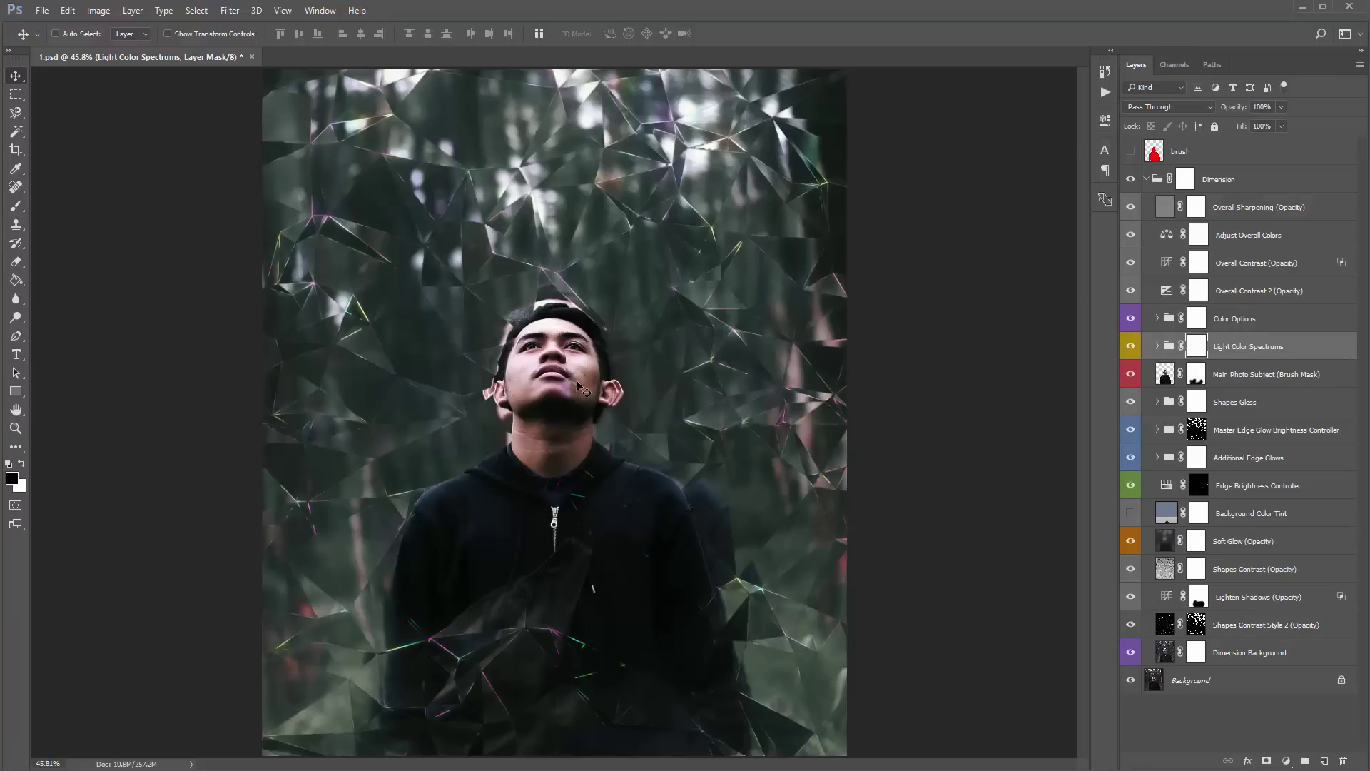
pyautogui.click(1158, 346)
pyautogui.click(1169, 403)
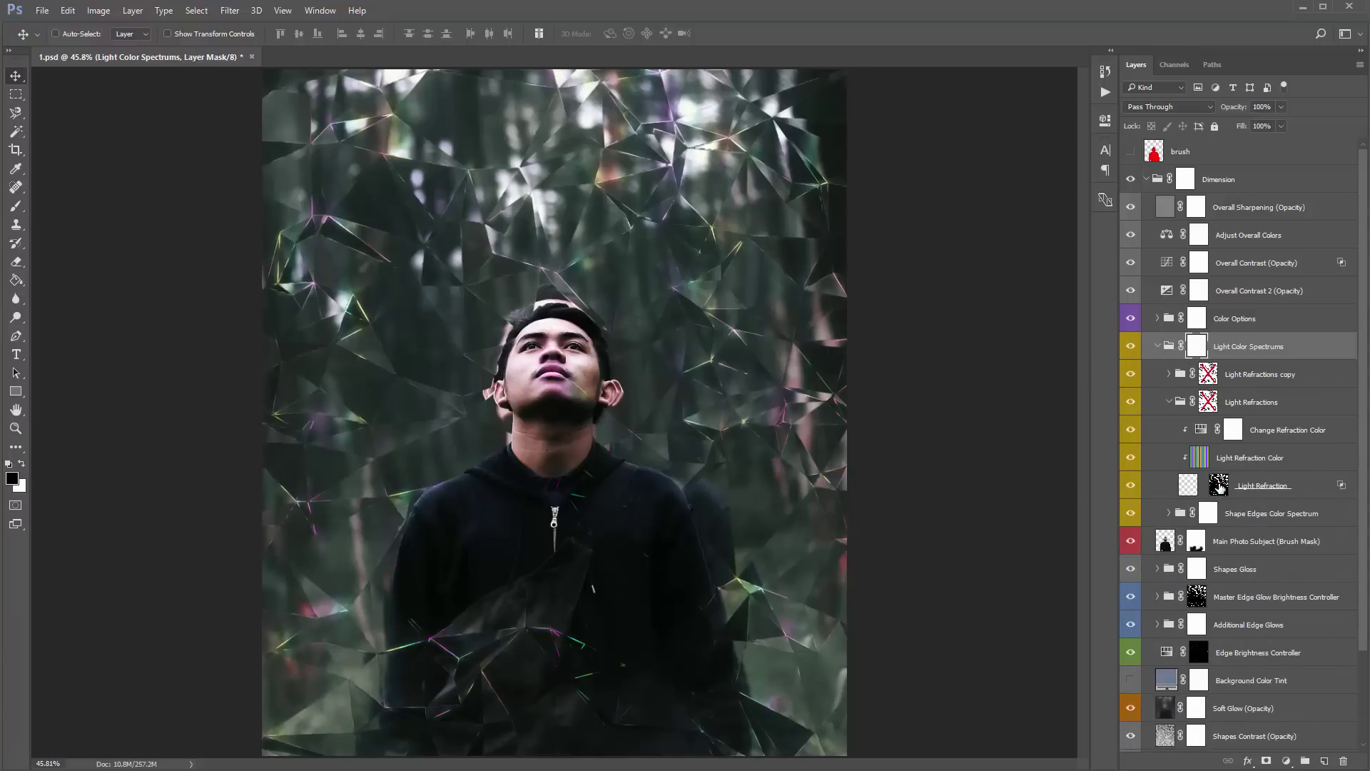
pyautogui.click(1169, 402)
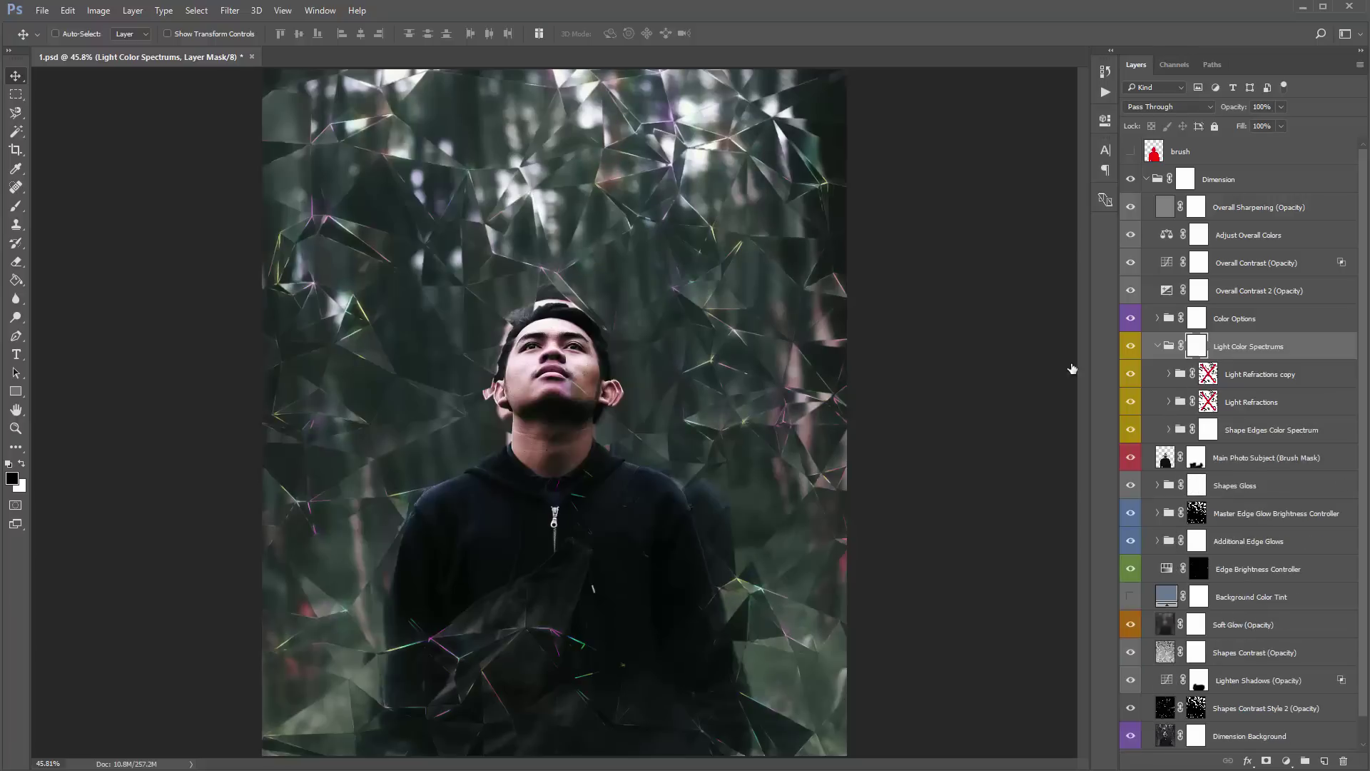
# Step: Paint black with the Brush on the Light Color Spectrums group's mask to clear the refractions from the man's face, and collapse the group
pyautogui.press('b')
pyautogui.moveTo(553, 387); pyautogui.dragTo(554, 393)
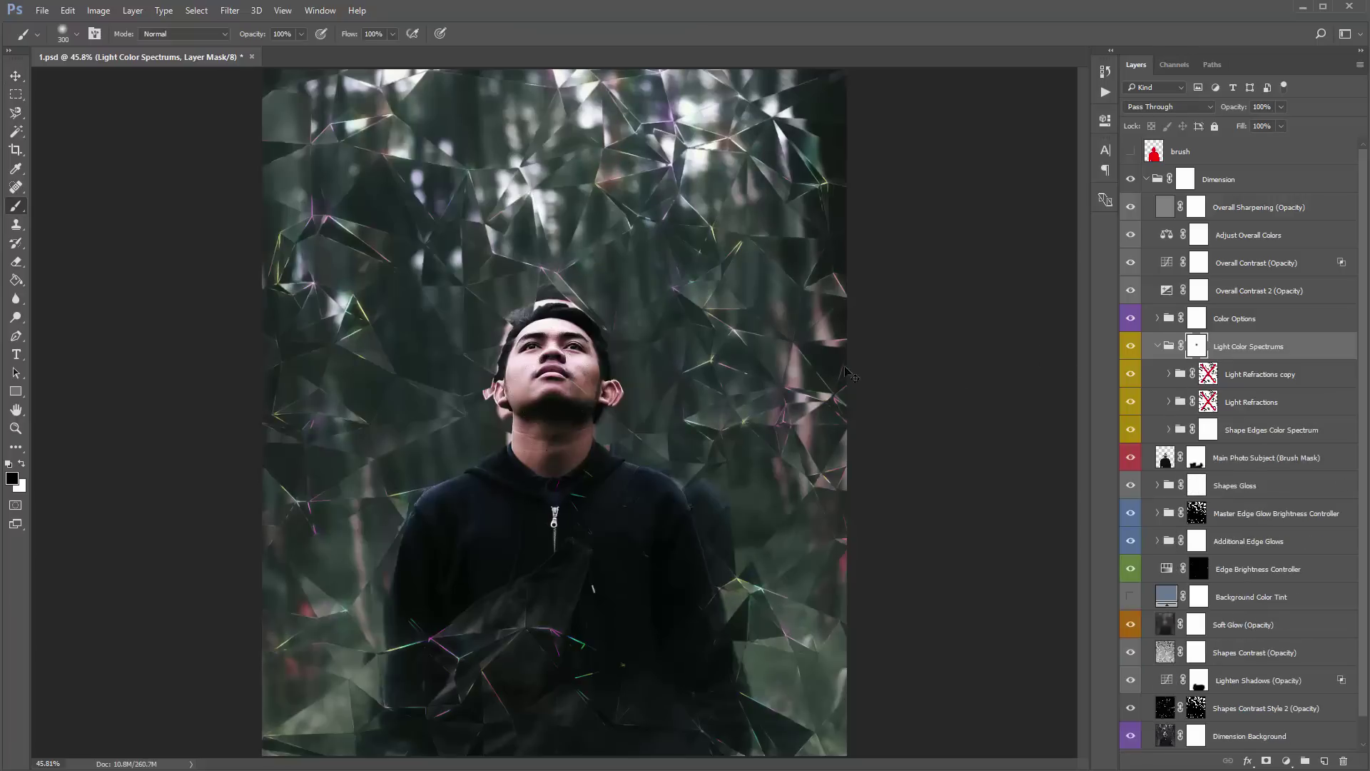
pyautogui.press('[')
pyautogui.press('[')
pyautogui.press('[')
pyautogui.moveTo(585, 412)
pyautogui.mouseDown()
pyautogui.moveTo(550, 391)
pyautogui.moveTo(535, 343)
pyautogui.moveTo(520, 342)
pyautogui.mouseUp()
pyautogui.press('v')
pyautogui.click(1158, 347)
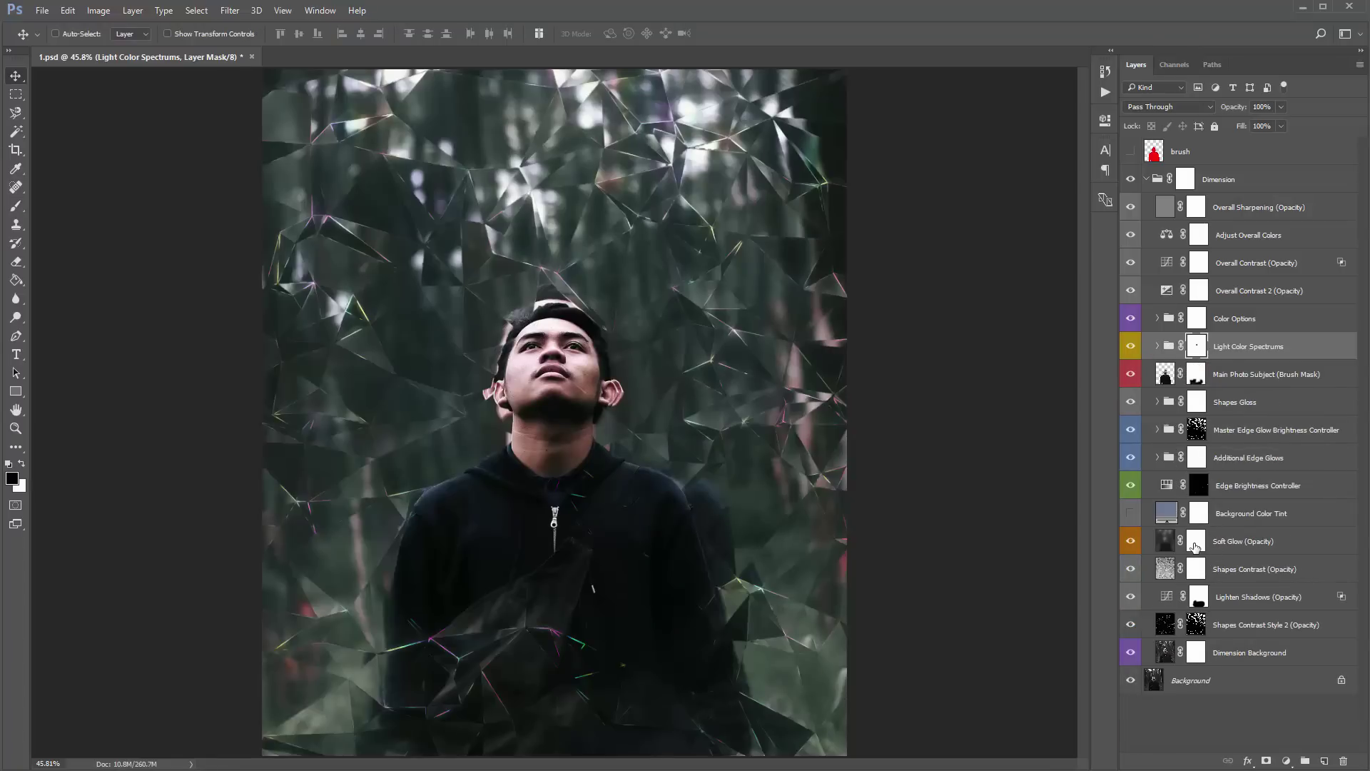
# Step: Look inside the Color Options group, and expand the Light Color Spectrums group
pyautogui.click(1158, 319)
pyautogui.click(1157, 319)
pyautogui.click(1158, 346)
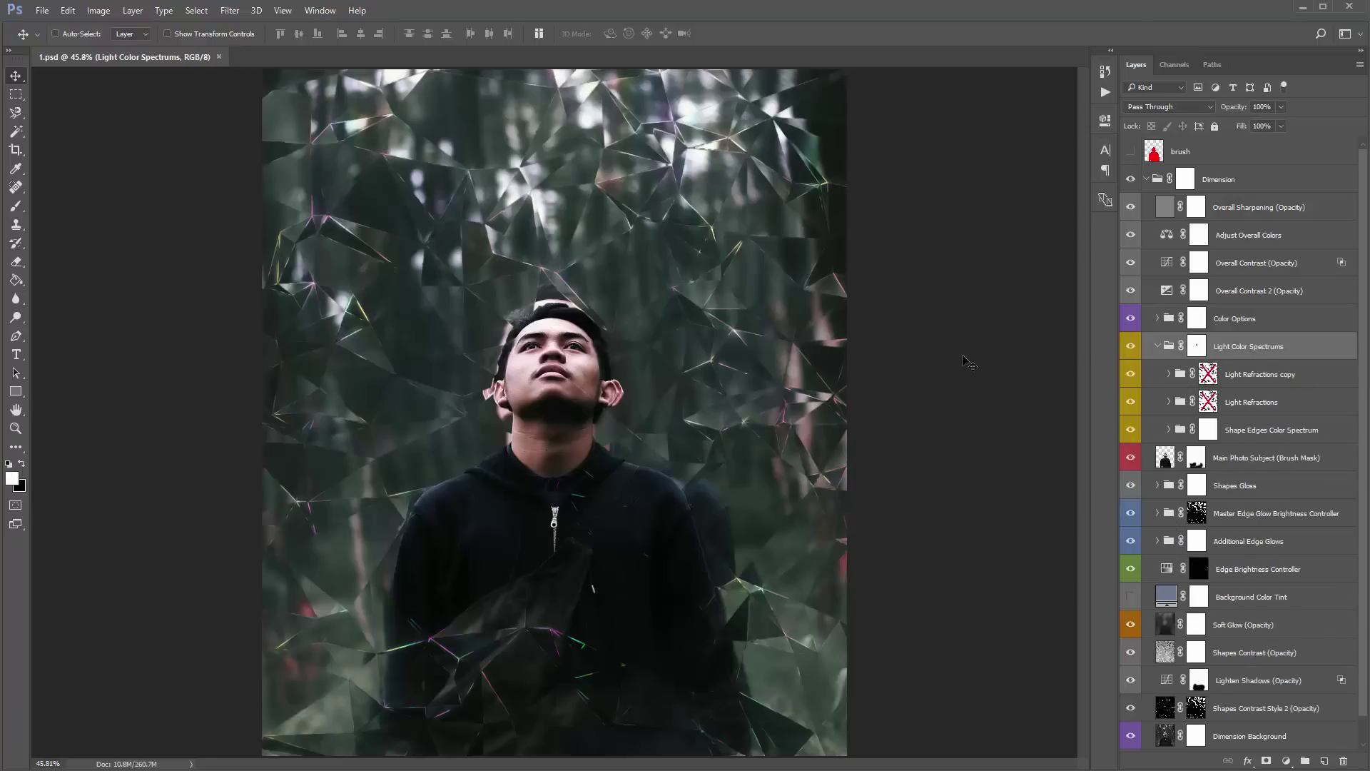